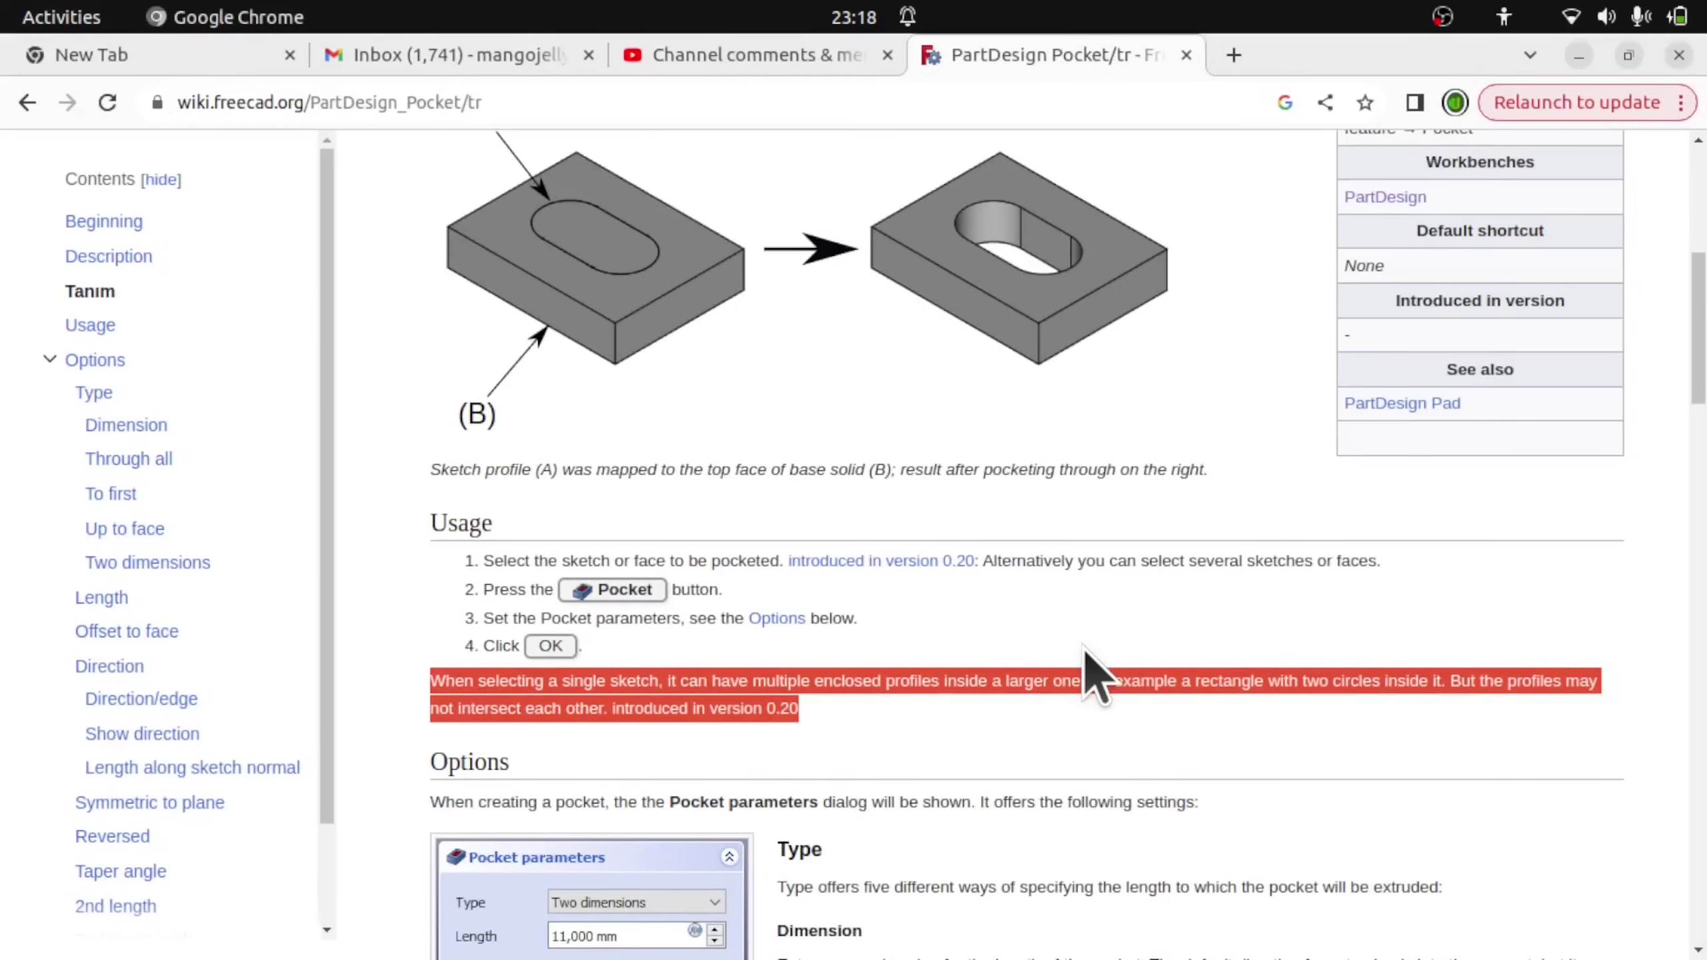
Highlight the Pocket wiki paragraph allowing multiple enclosed, non-intersecting profiles in one sketch.
left_click(810, 714)
left_click_drag(408, 679, 871, 722)
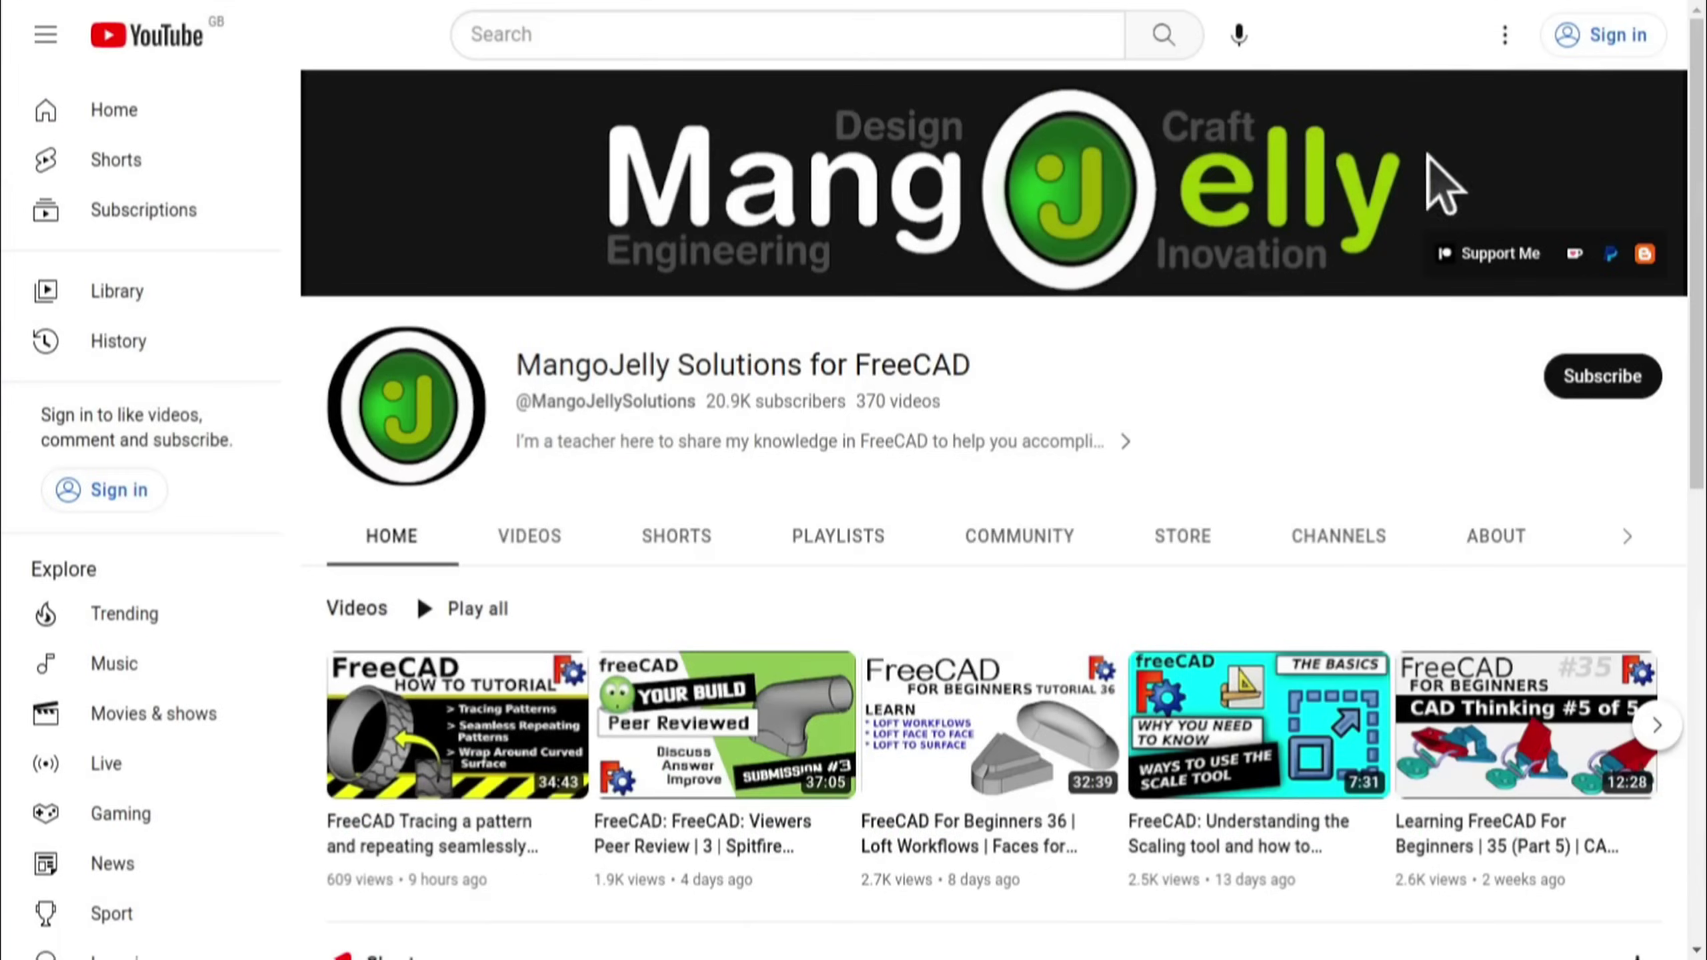
Show the YouTube channel's About page and scroll through its description.
left_click(1491, 542)
scroll(356, 693, "down", 4)
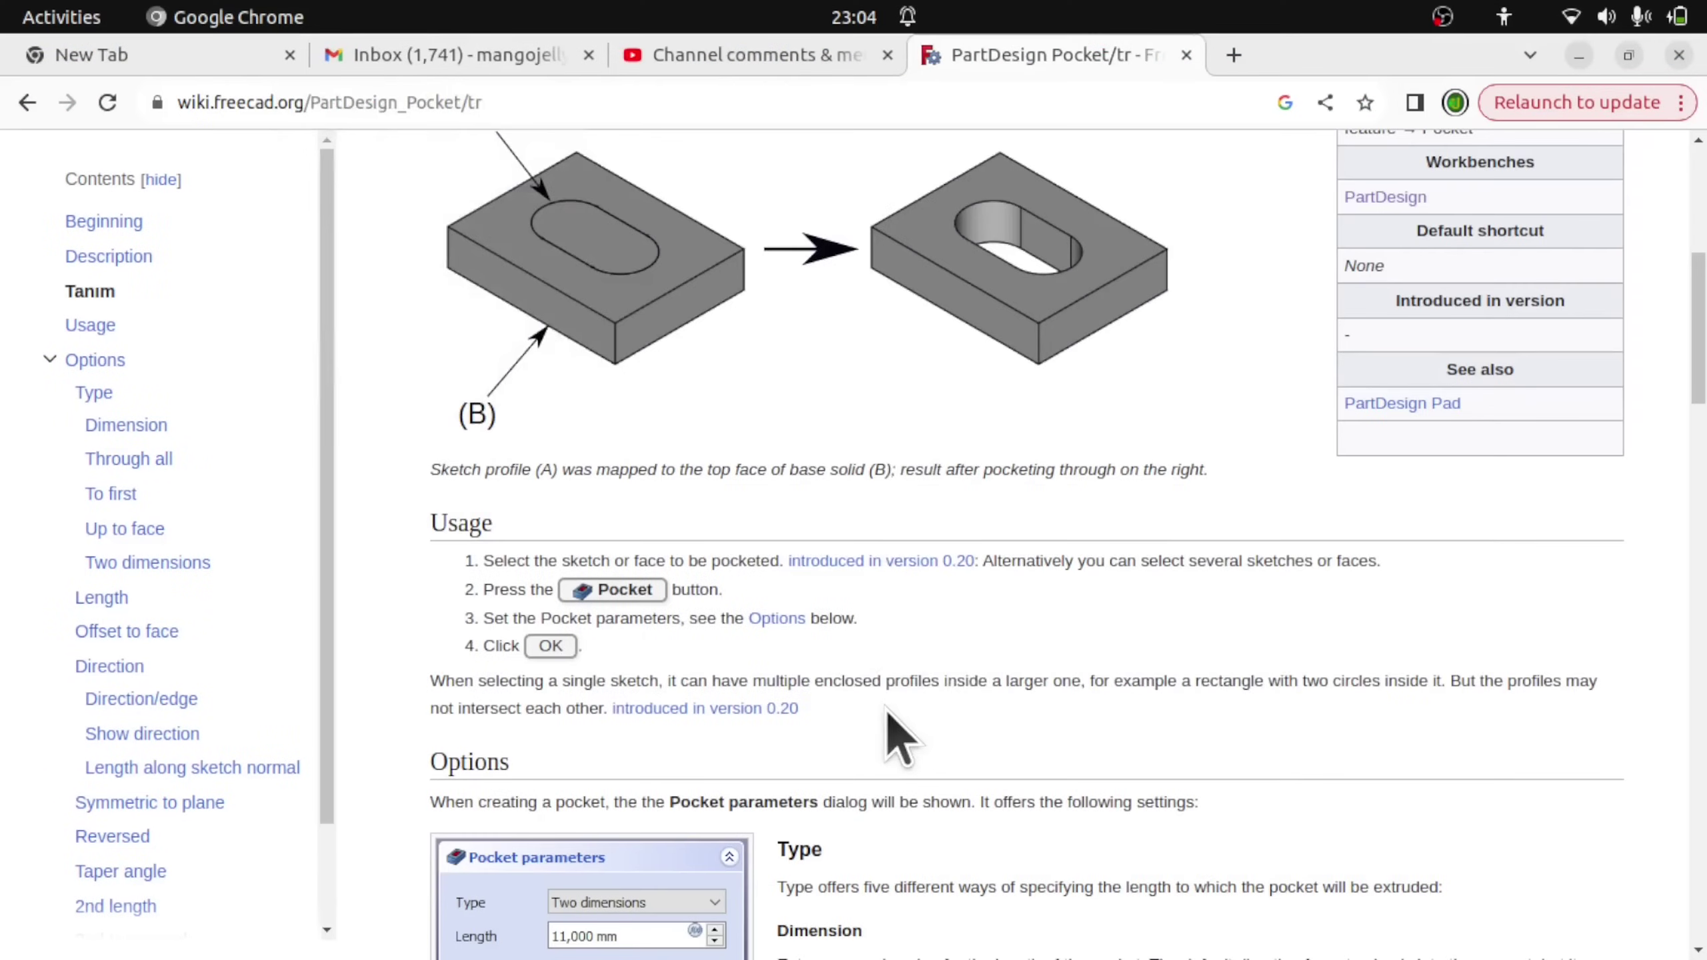
Select the 'When selecting a single sketch…' paragraph in the Pocket page's Usage section.
left_click_drag(434, 681, 882, 717)
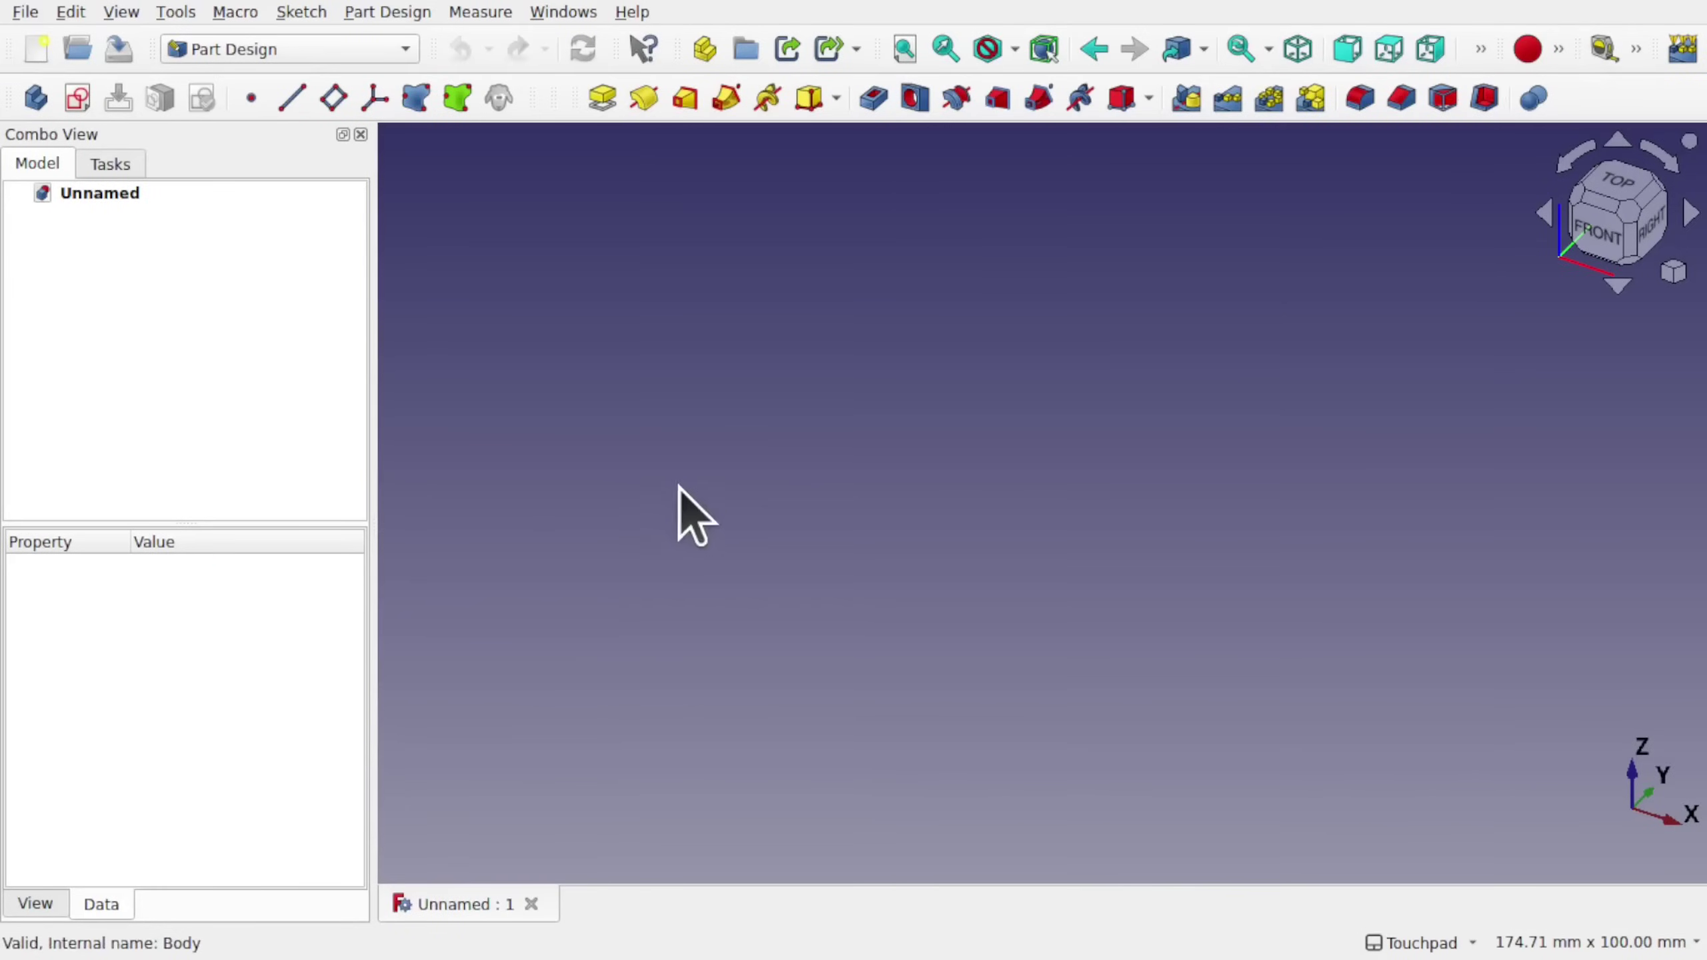
Create a Body with a sketch on the XY plane and draw a large rectangle.
left_click(35, 97)
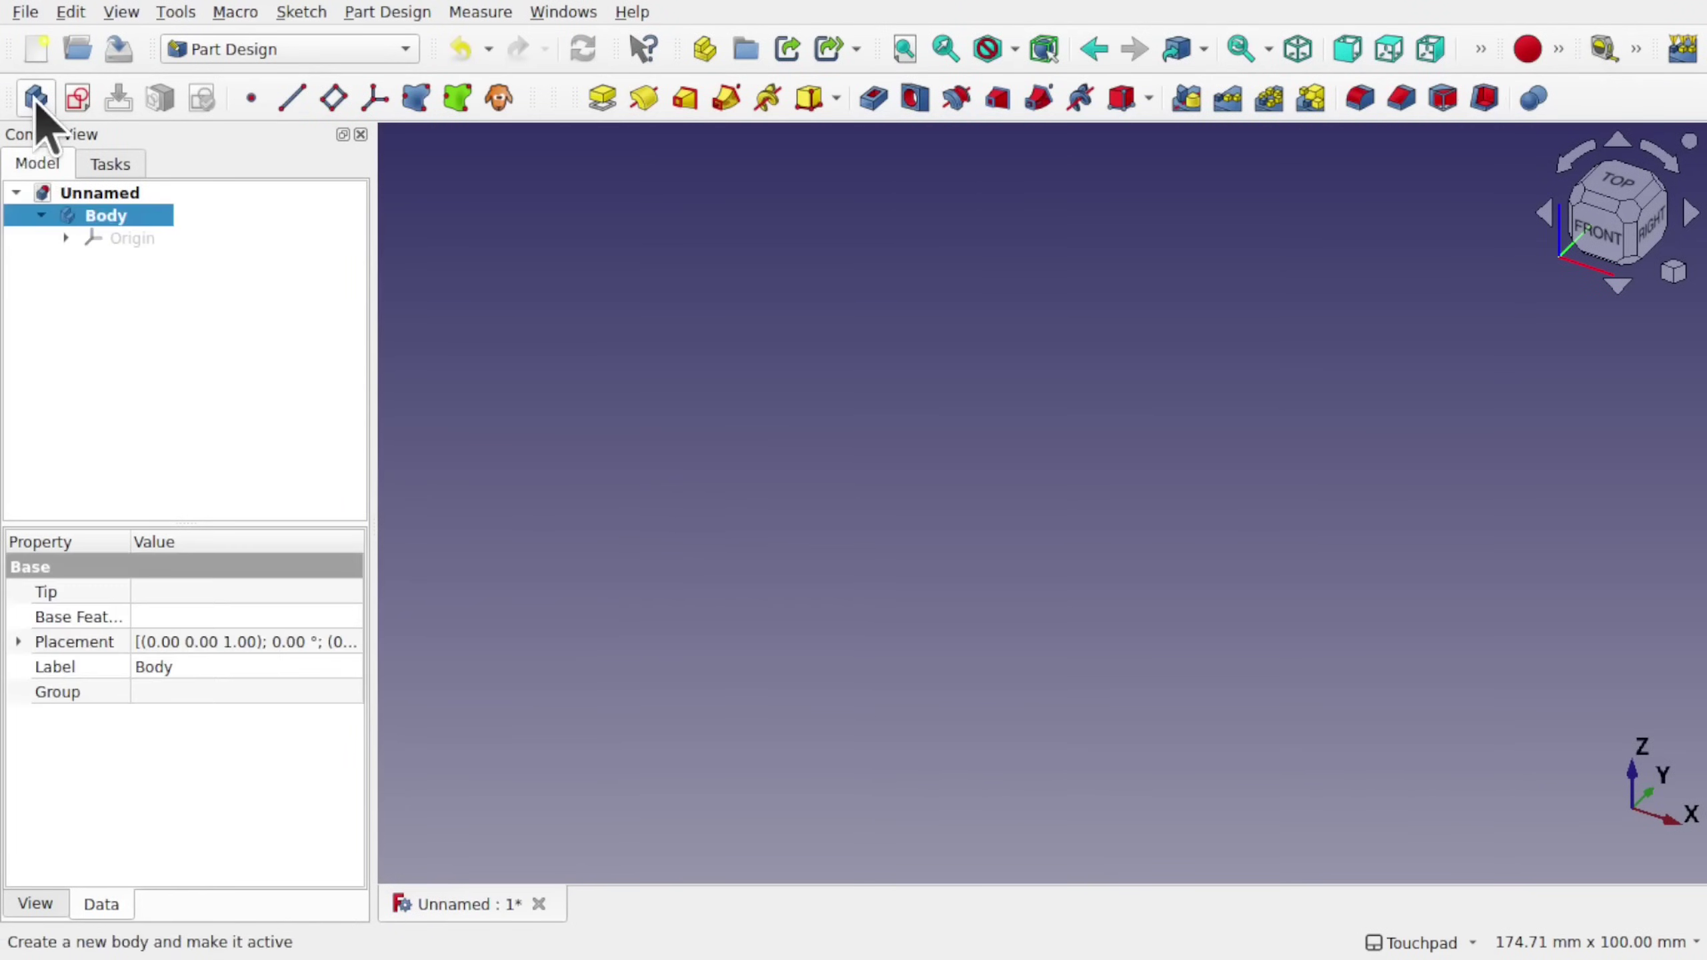
left_click(77, 98)
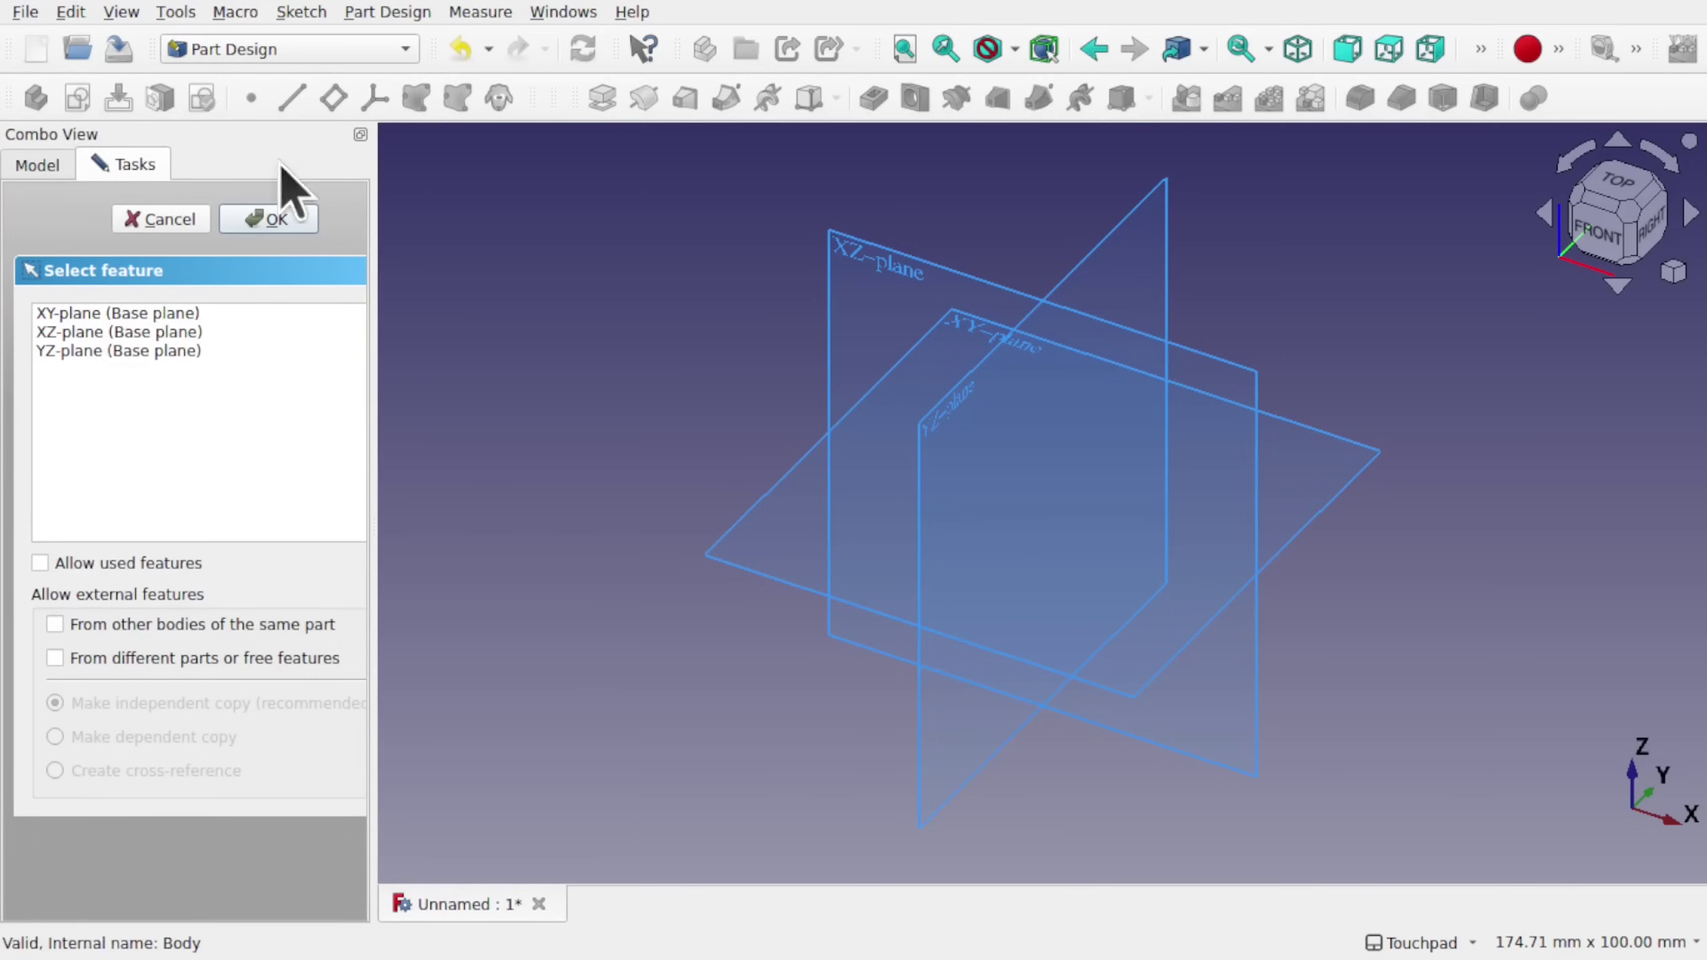
left_click(104, 314)
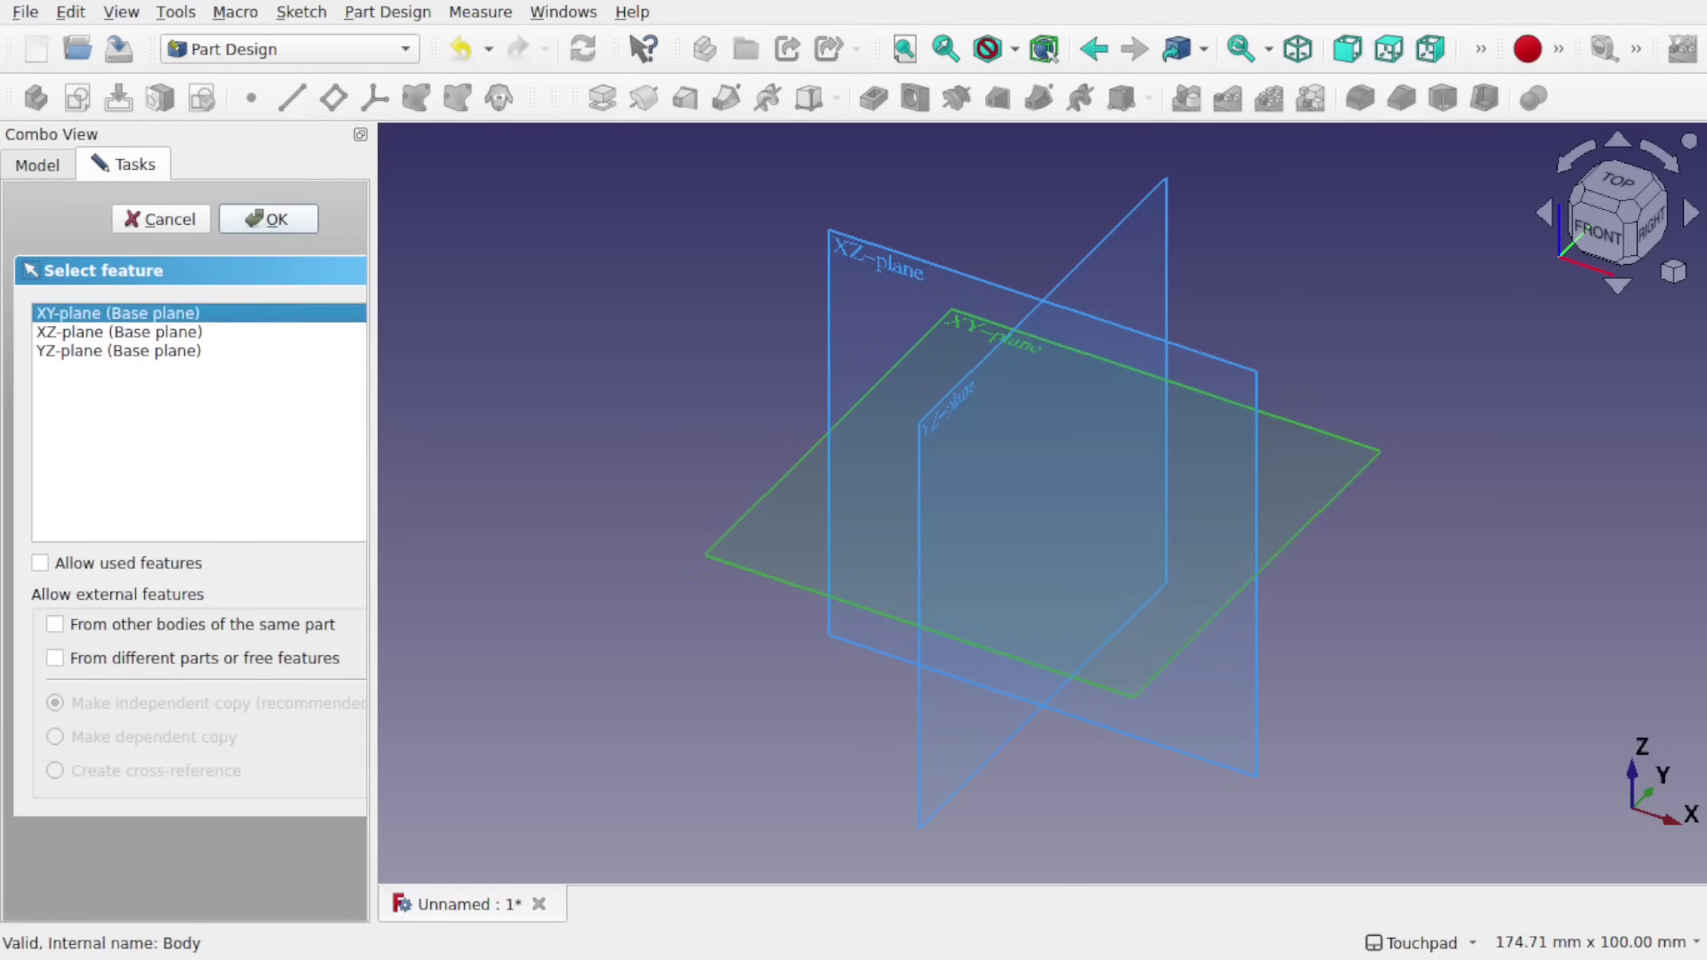
left_click(267, 226)
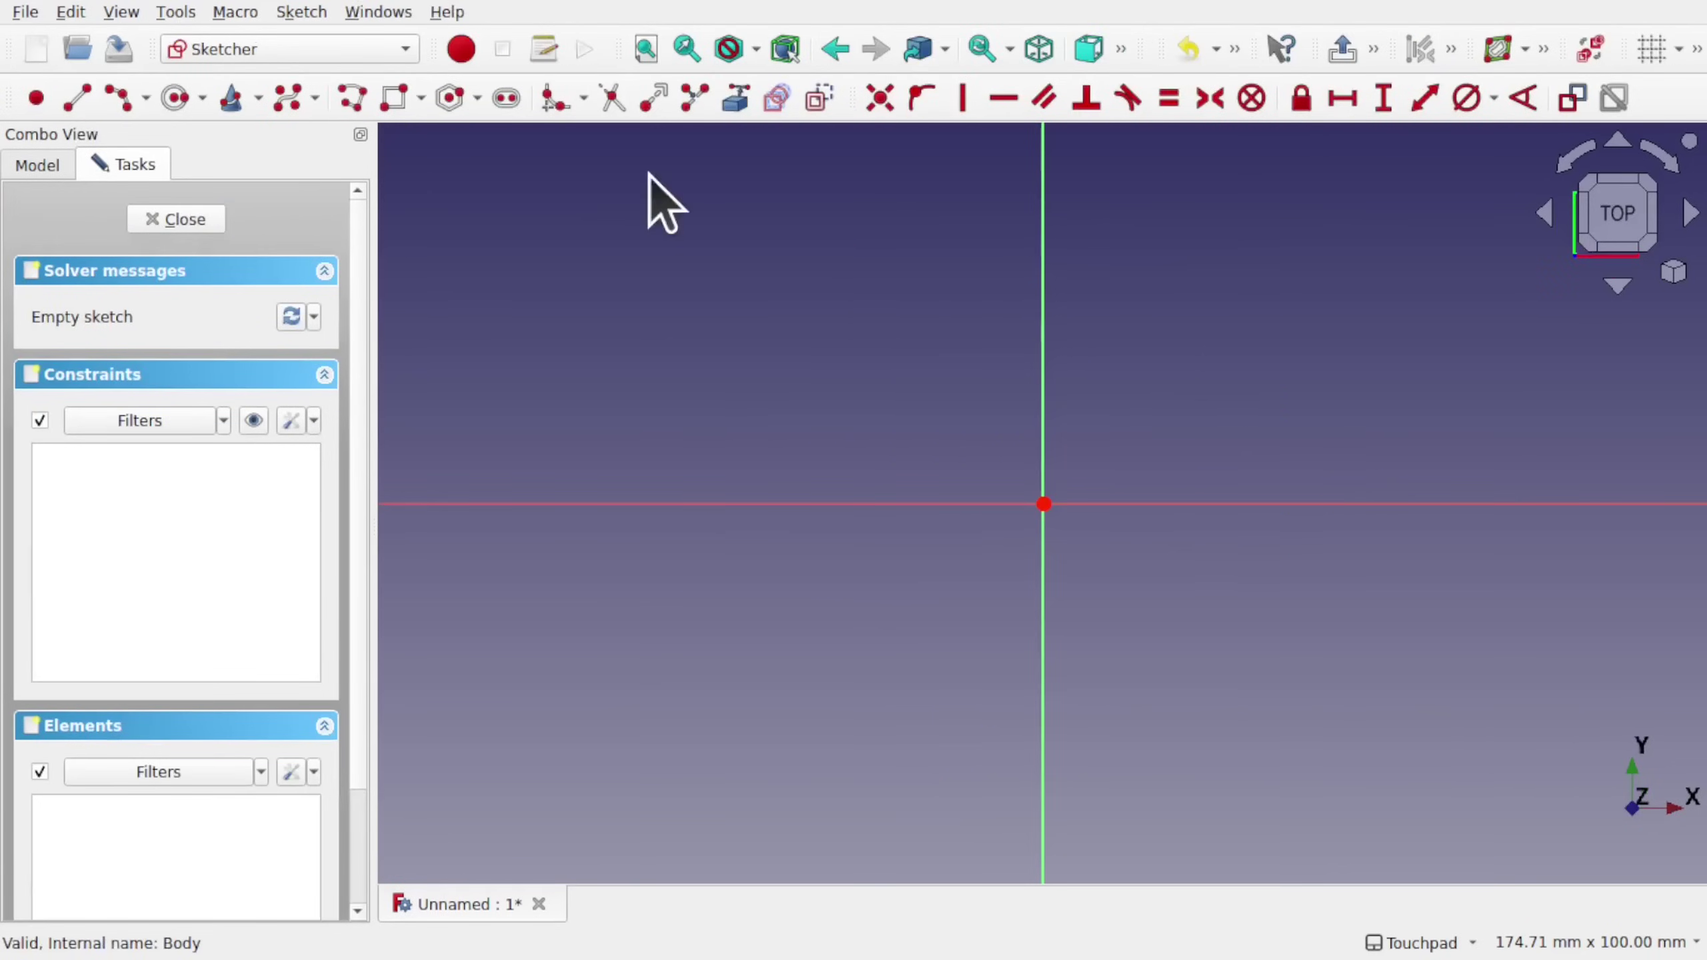
left_click(395, 98)
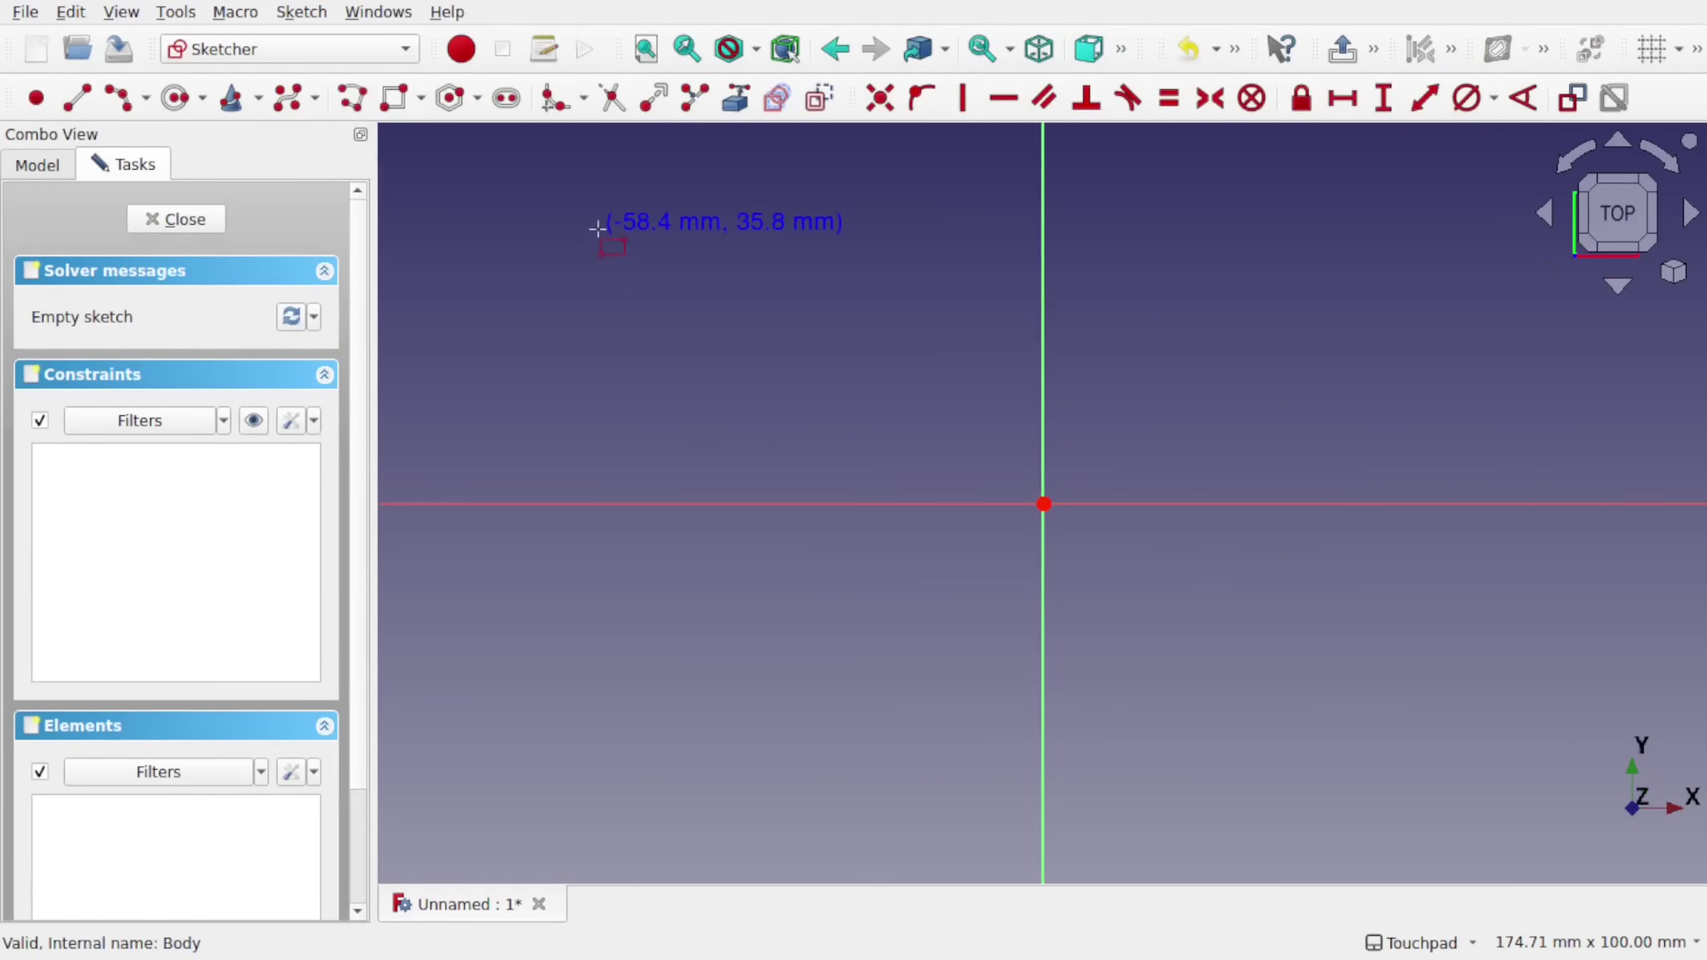
left_click(597, 231)
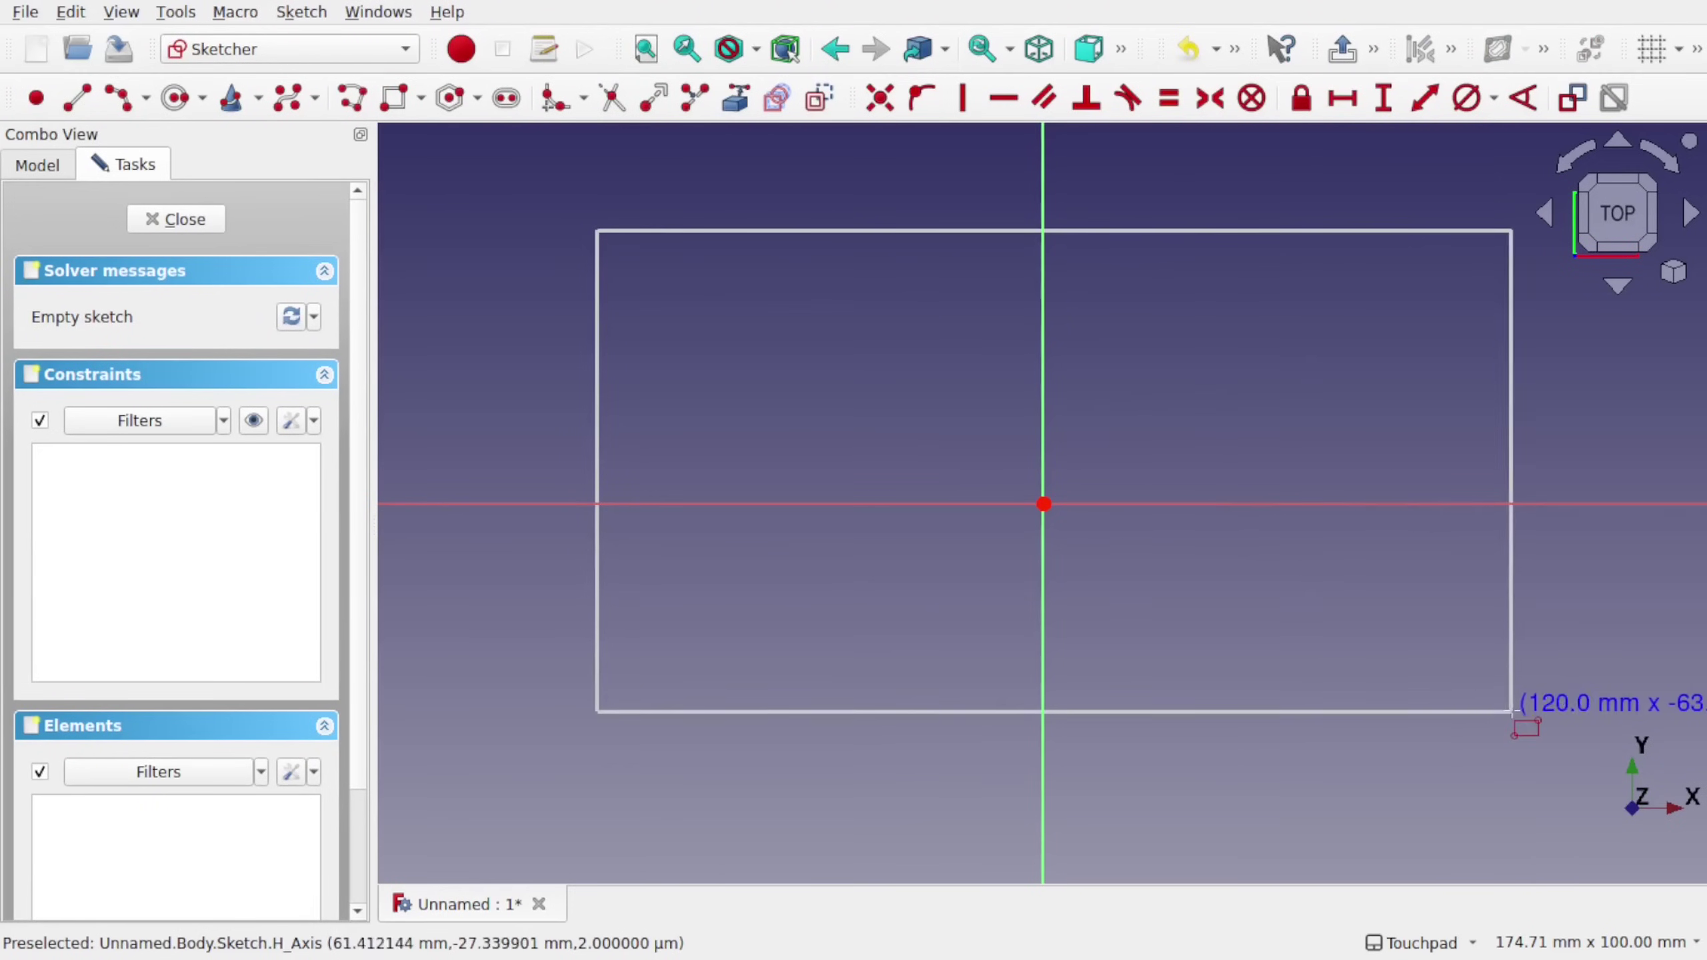
left_click(1500, 710)
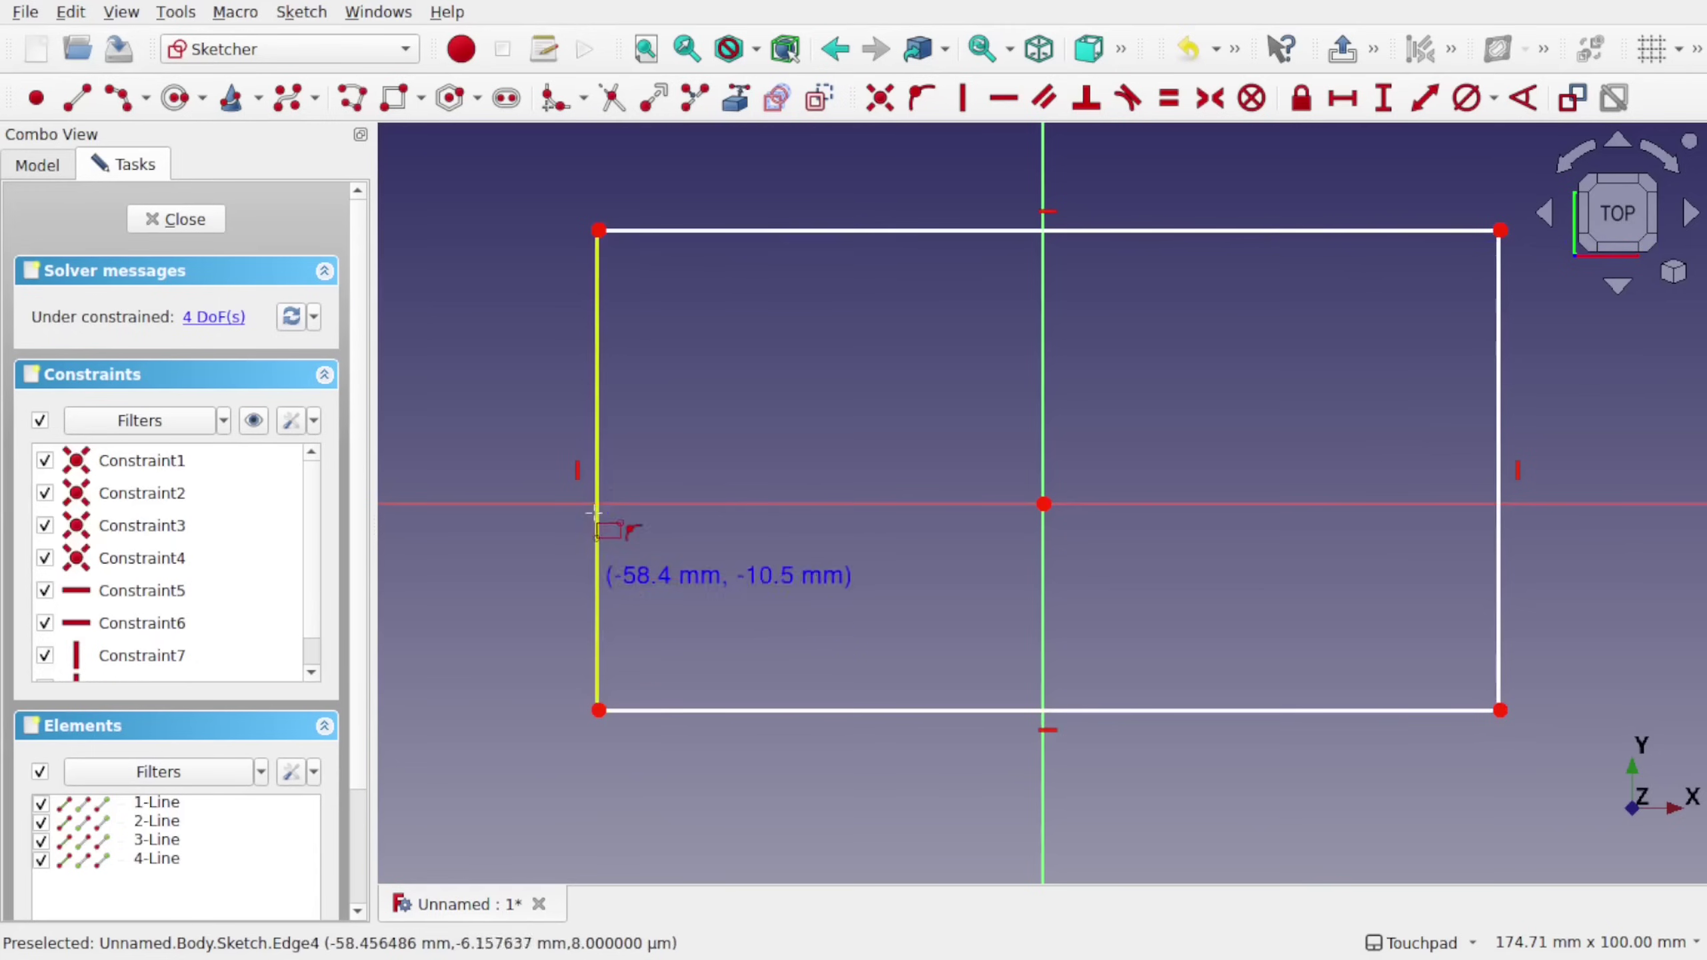
key("Escape")
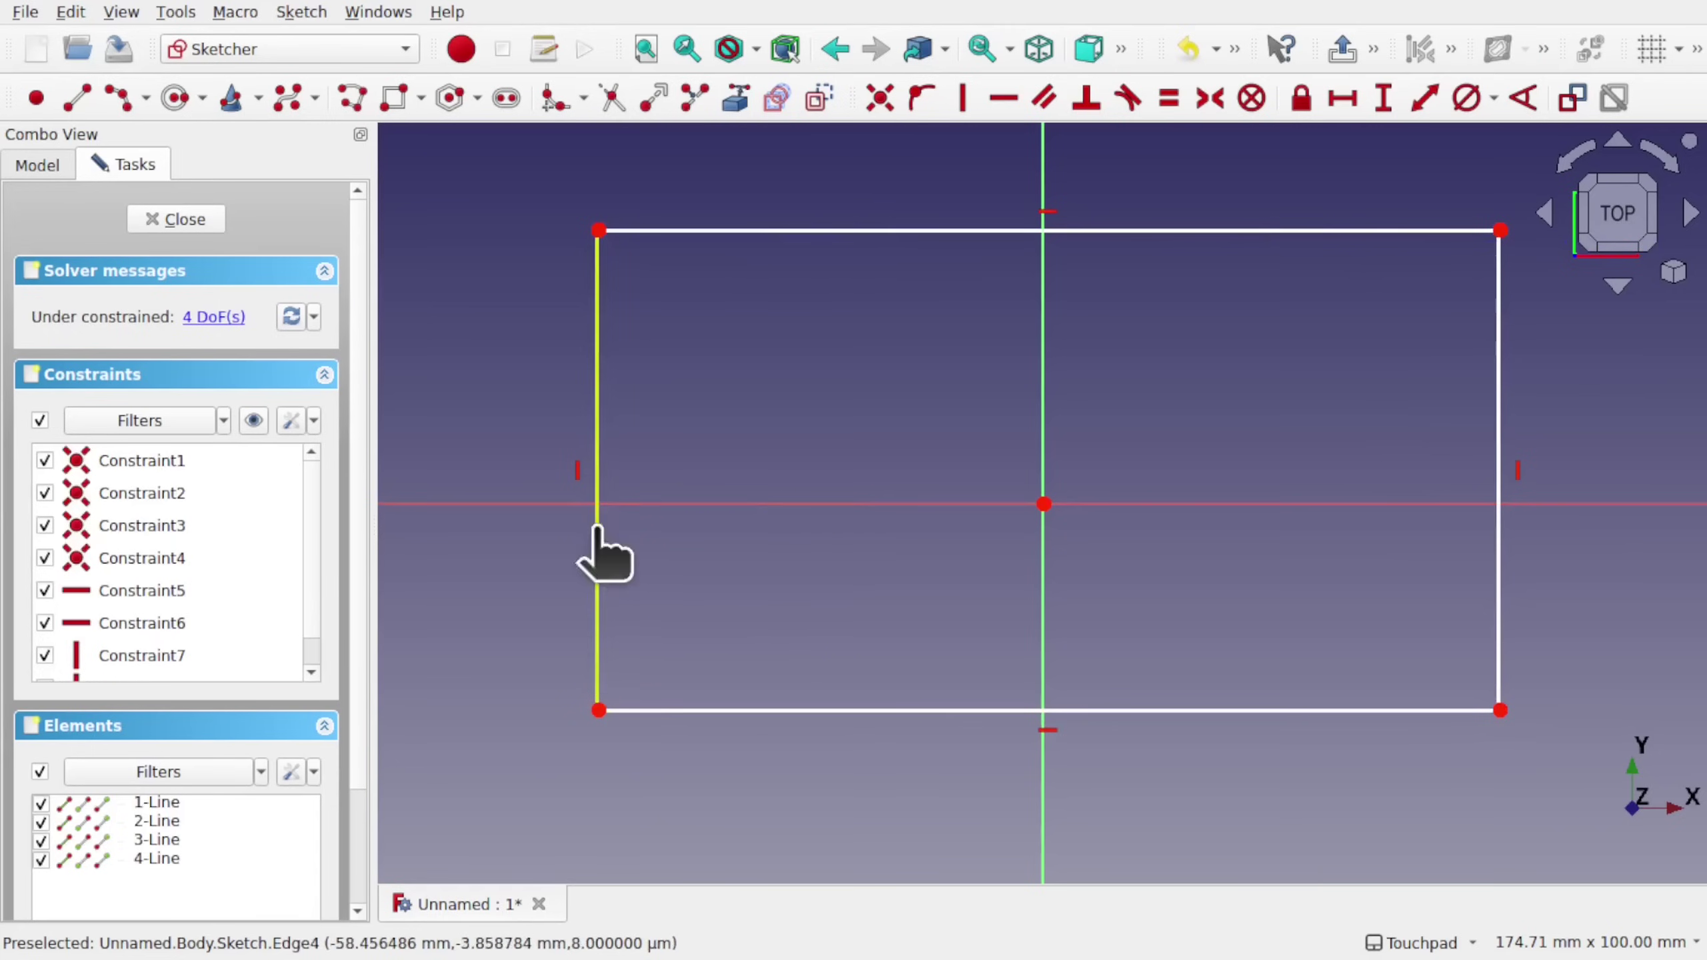
Replace the rectangle's left edge with a newly drawn line and close the sketch.
left_click(595, 538)
key("Delete")
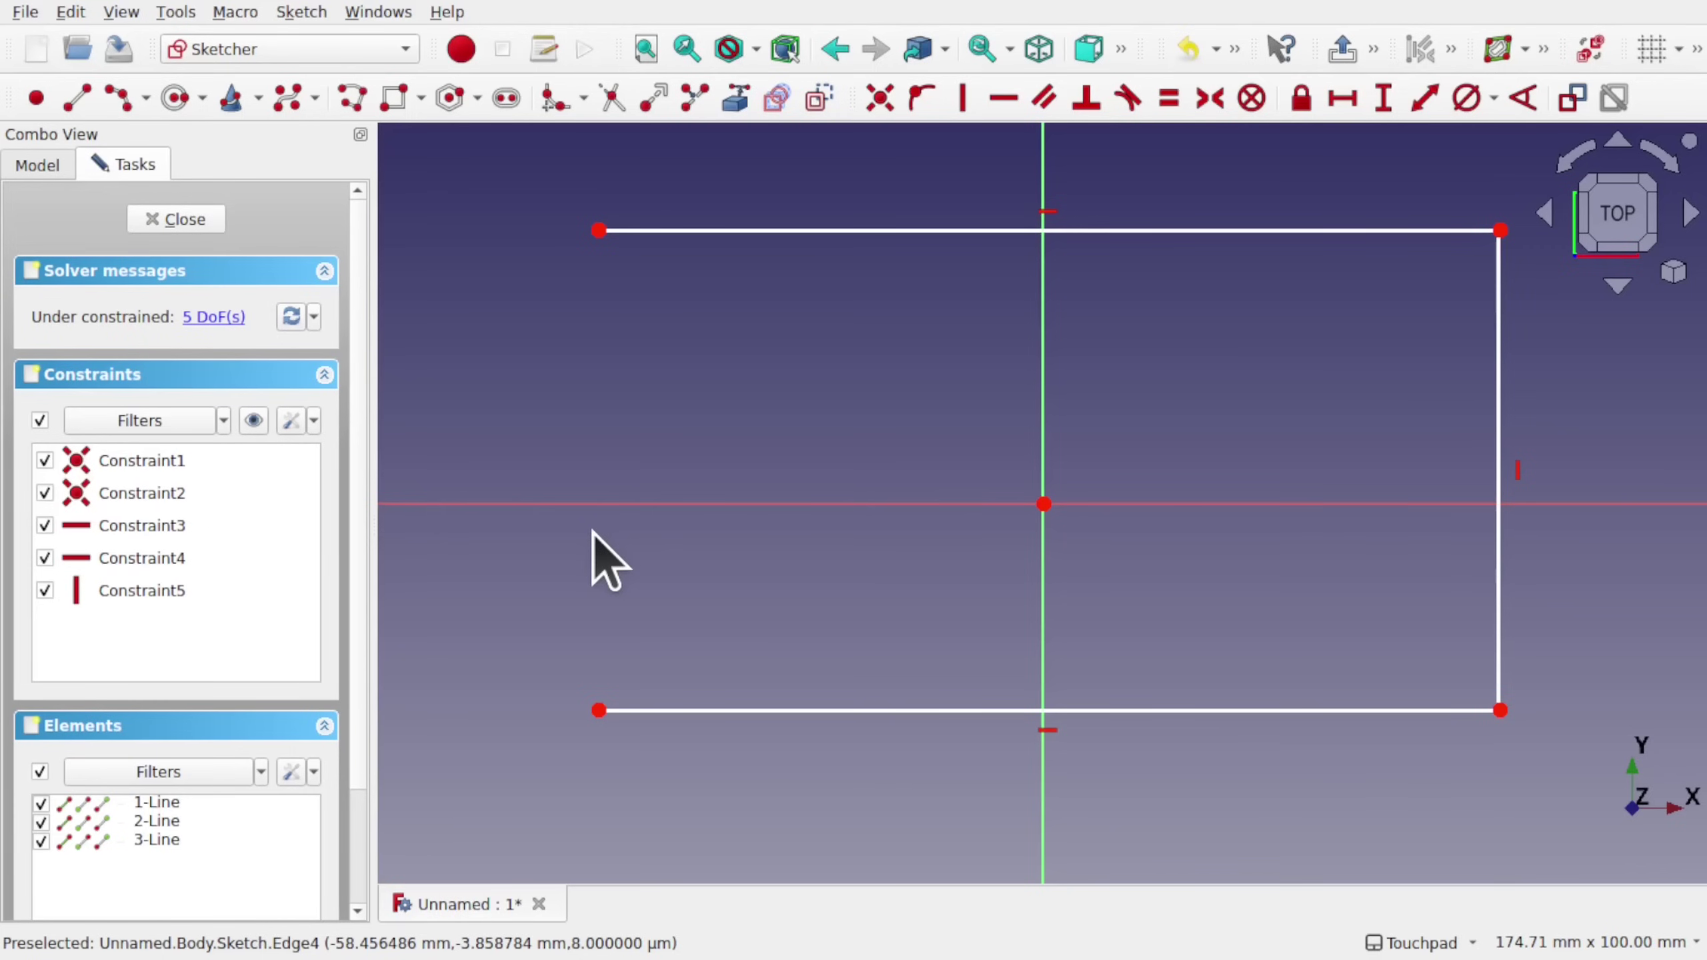
left_click(598, 231)
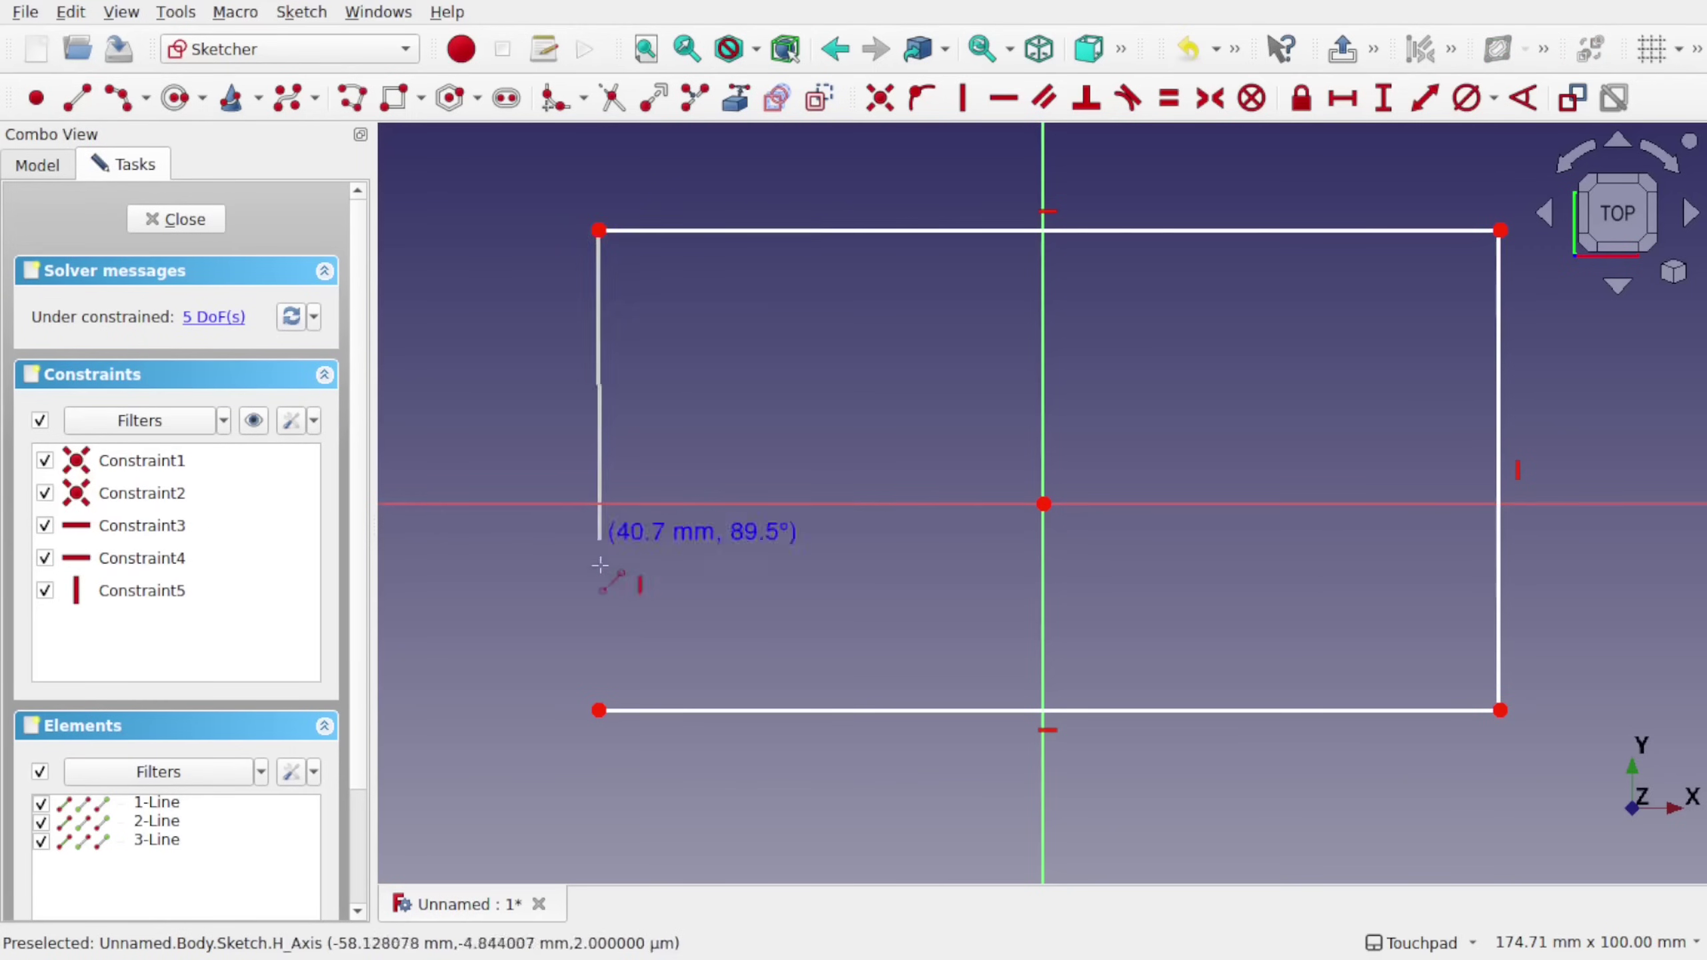
left_click(599, 711)
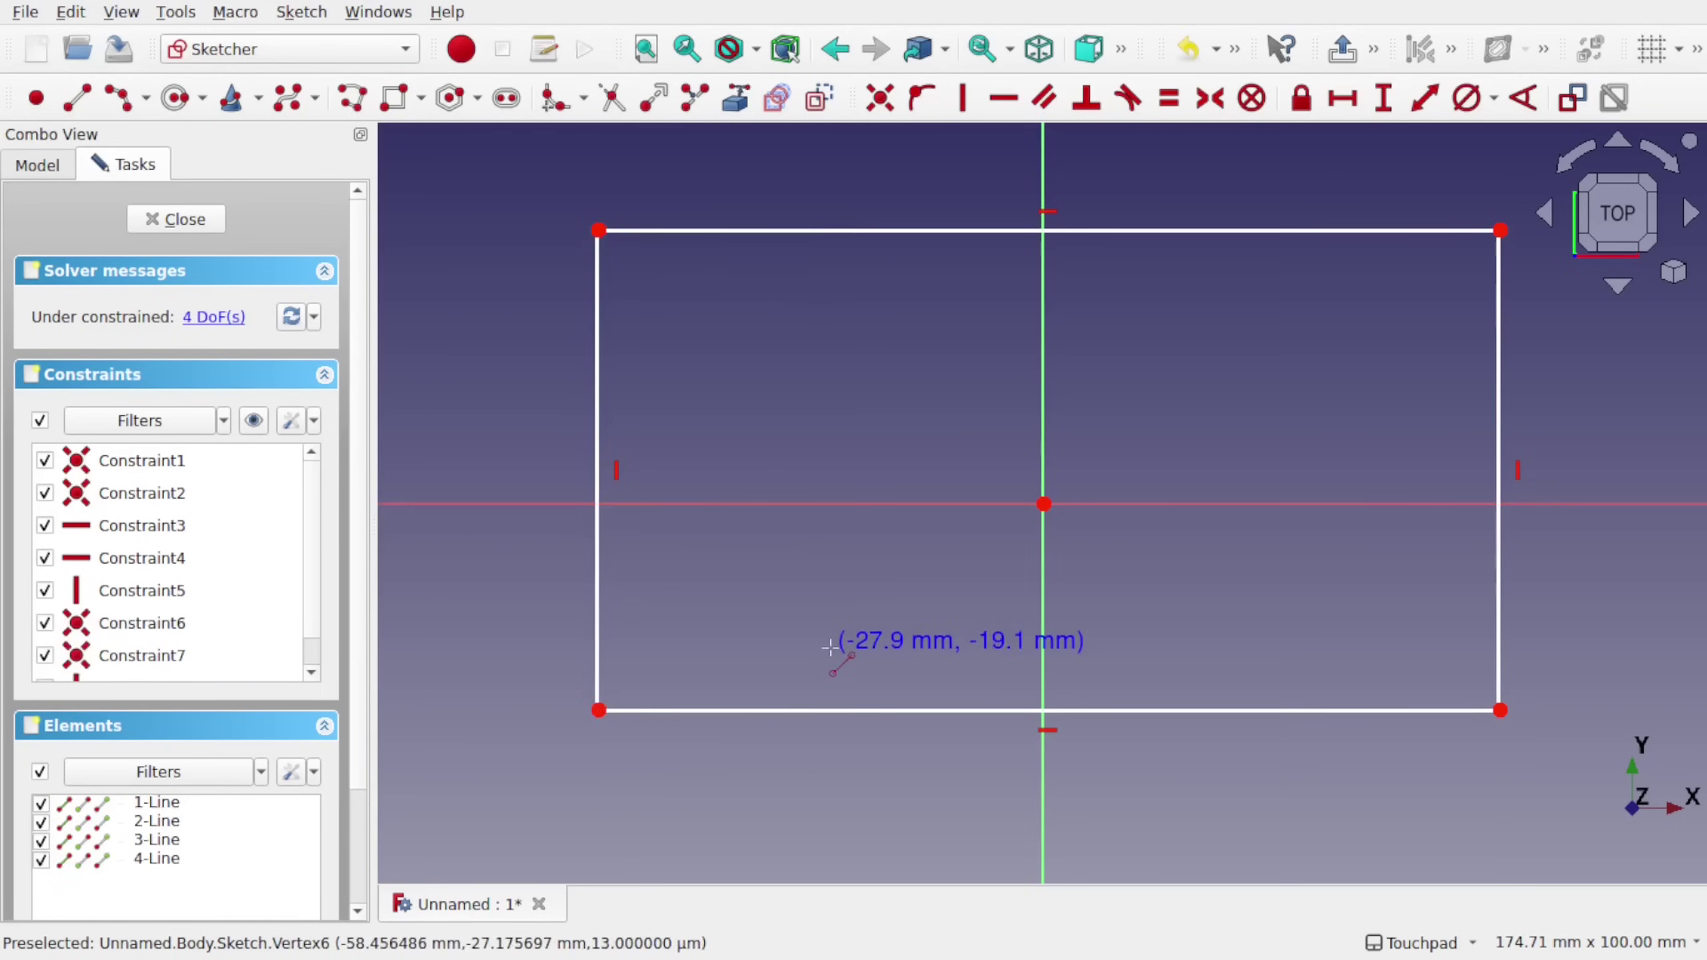
left_click(176, 219)
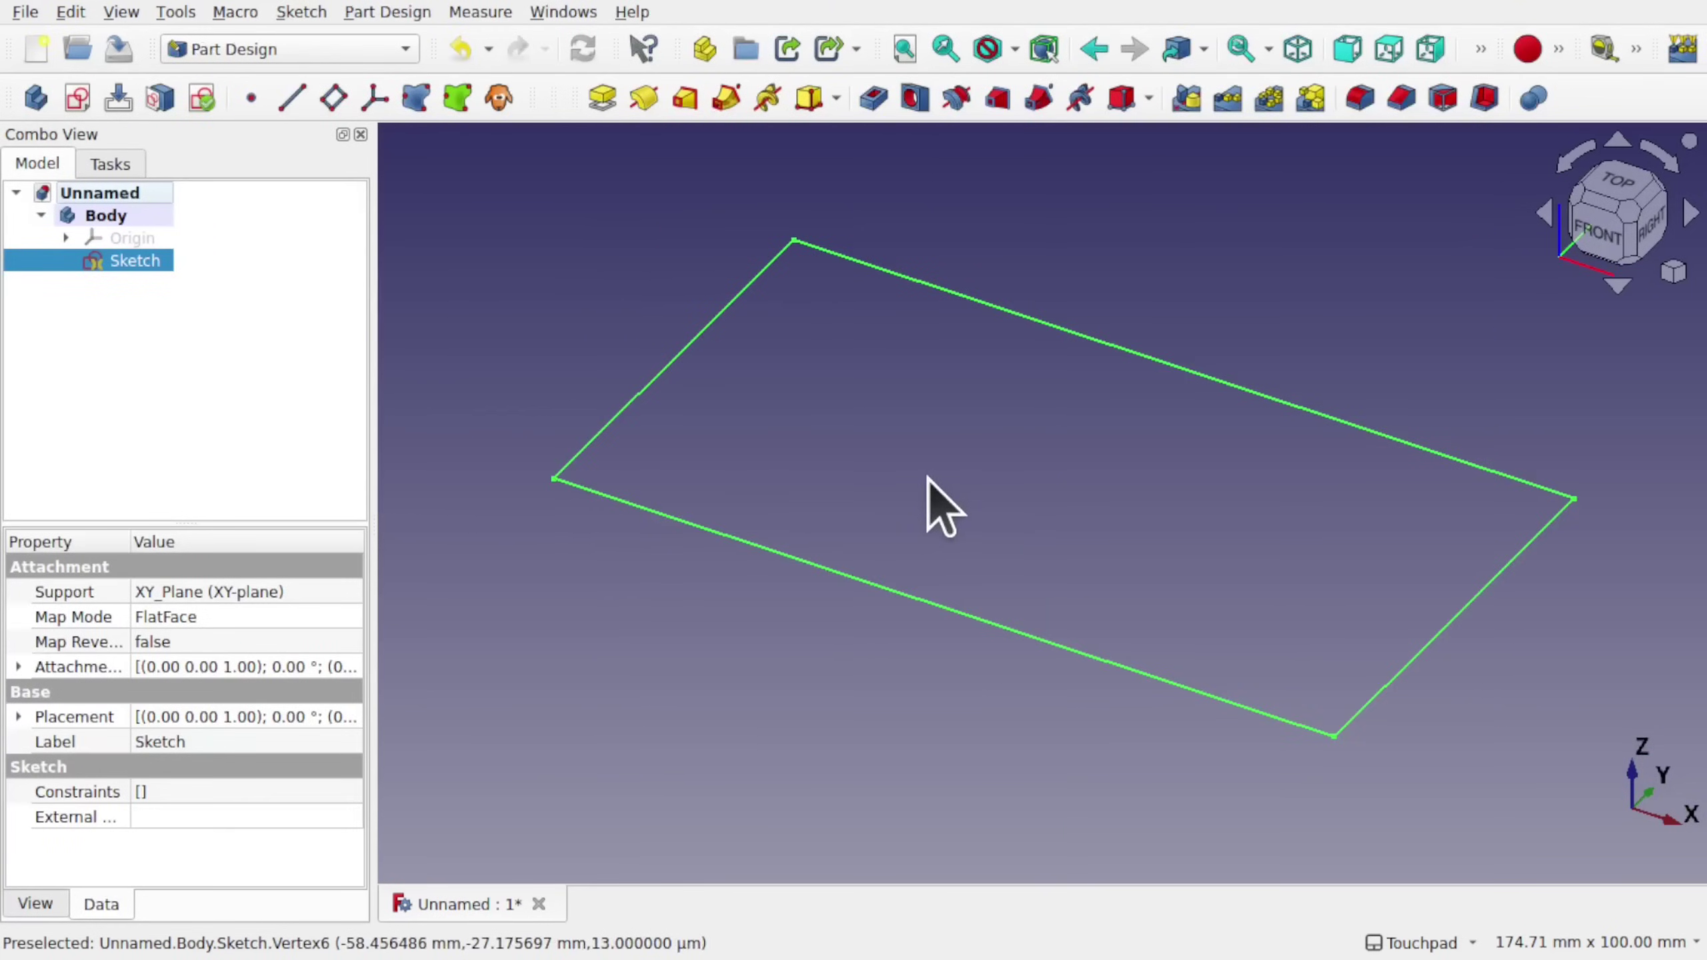
Pad the rectangle sketch 10 mm, then expand Origin and Pad in the Model tree.
left_click(929, 479)
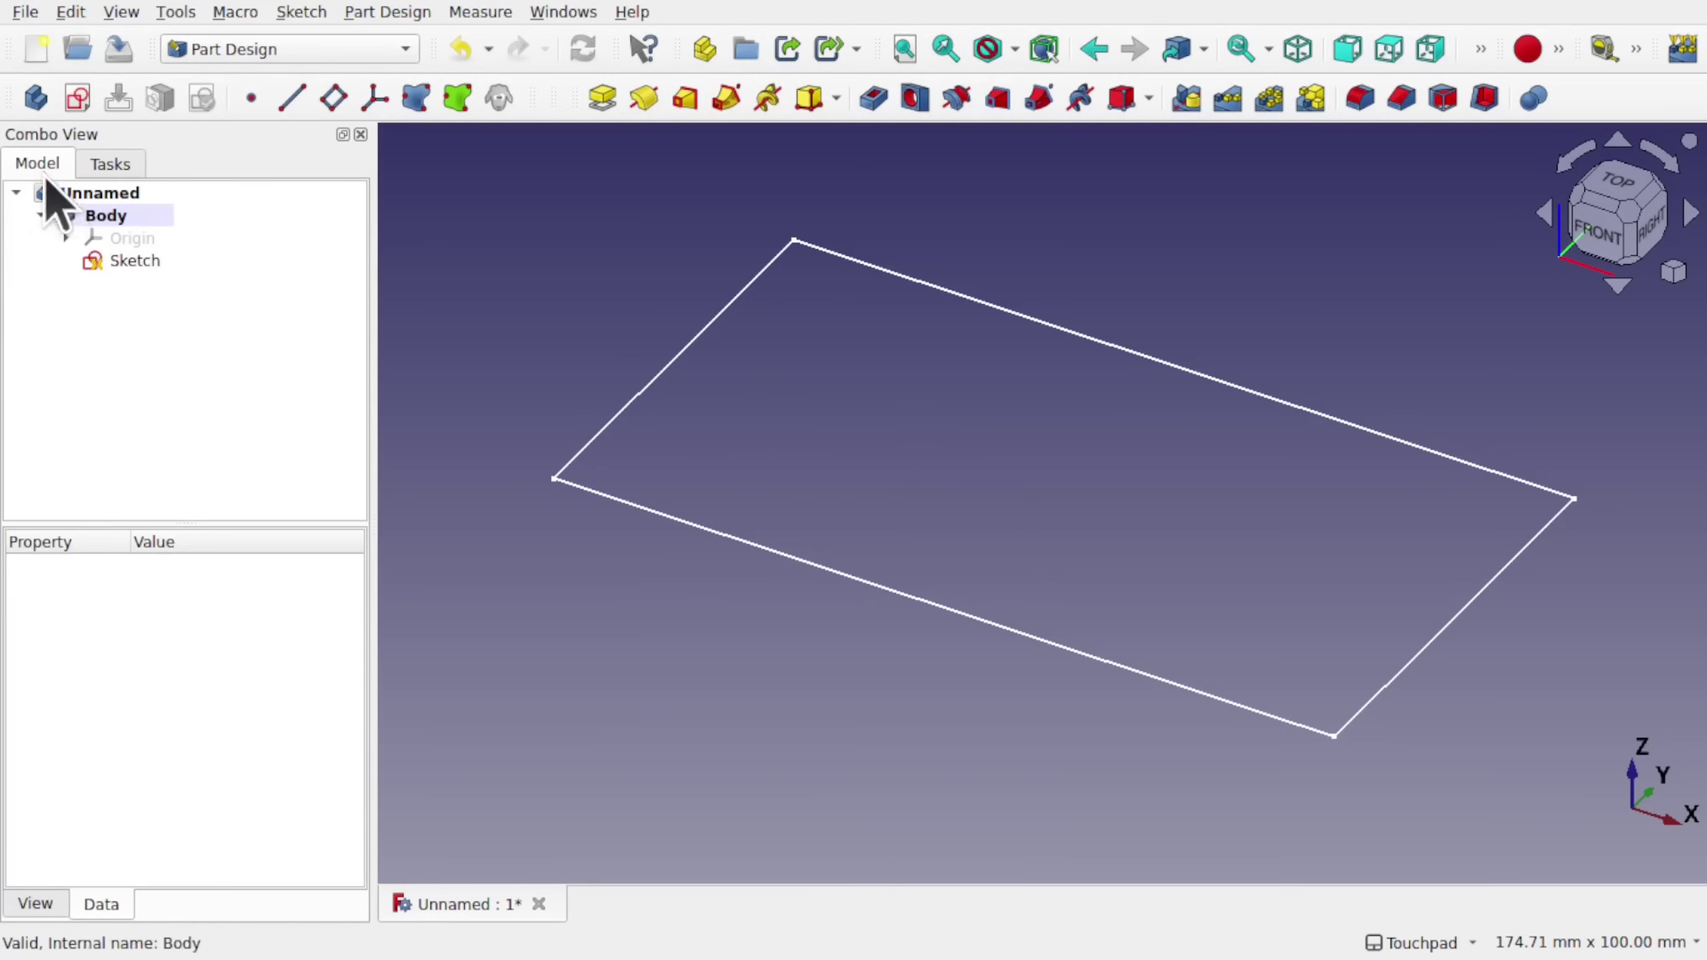
left_click(139, 263)
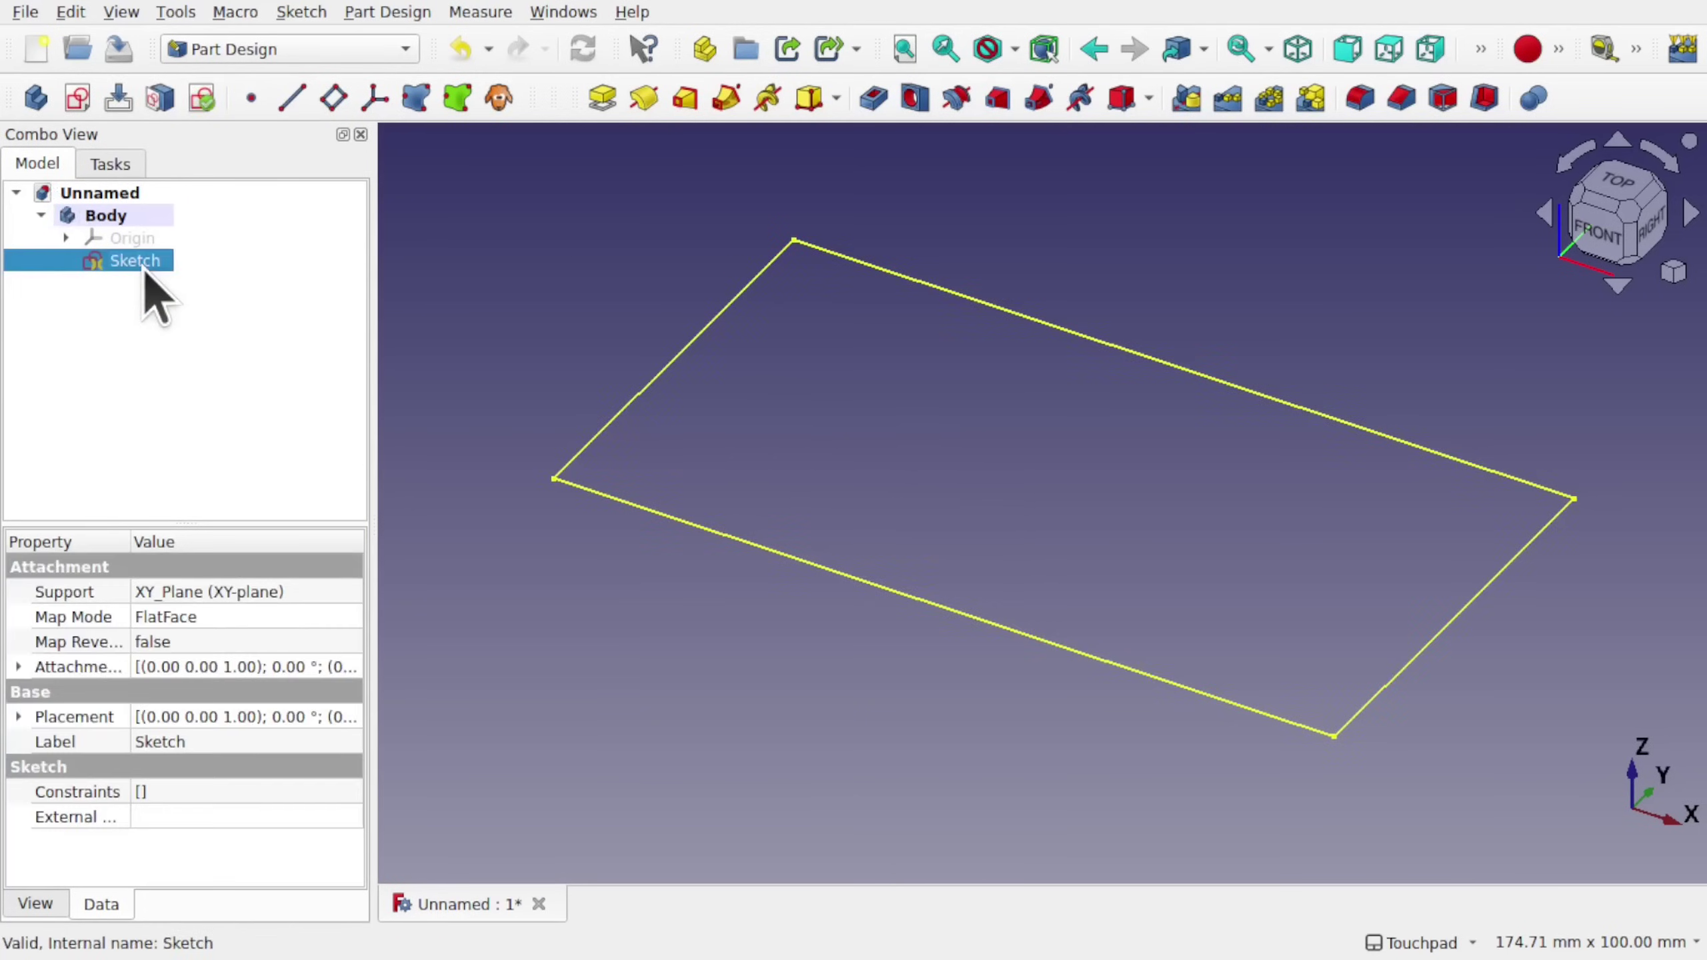
left_click(602, 99)
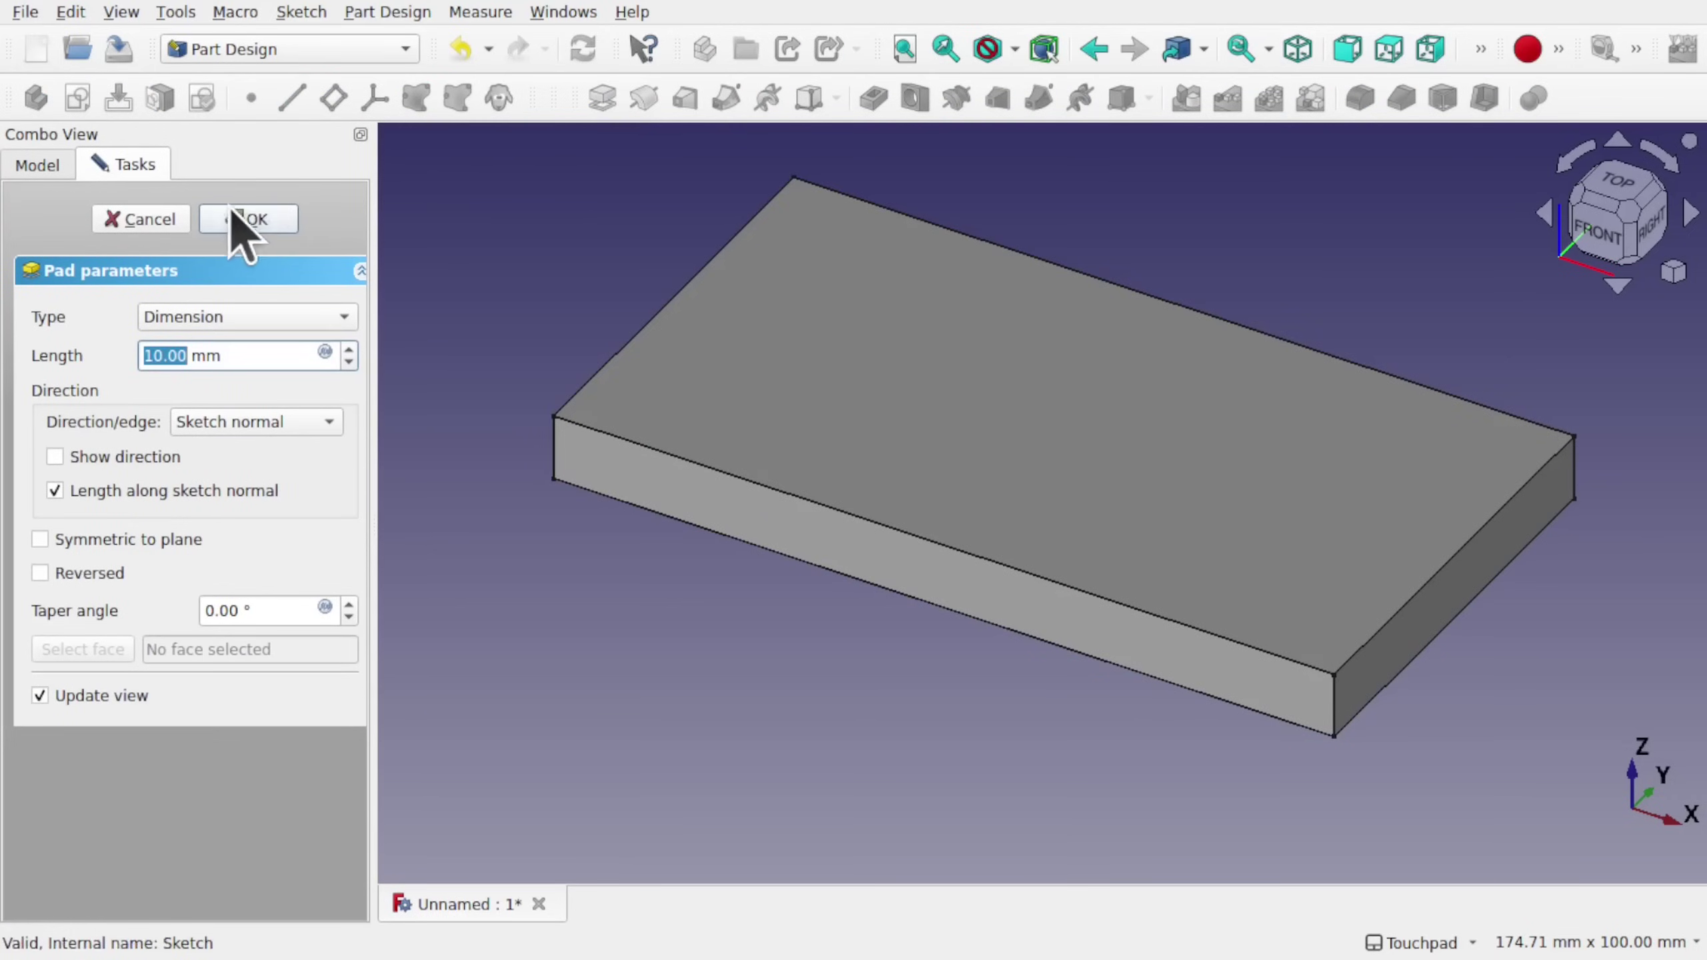
left_click(247, 220)
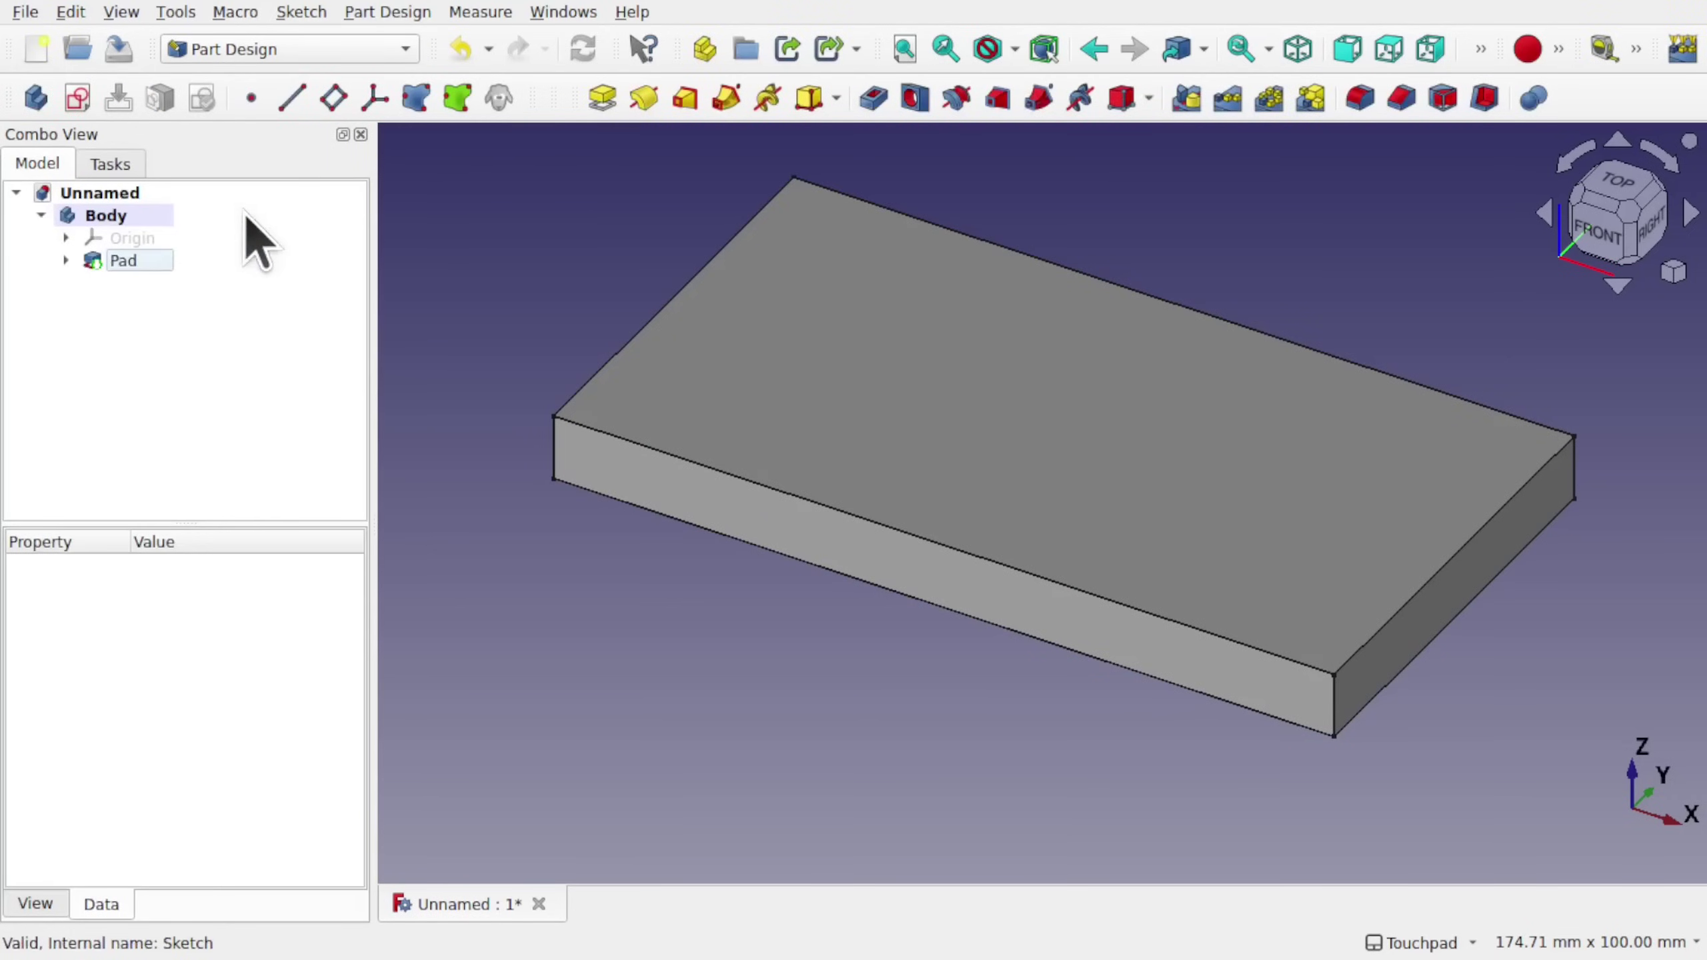
left_click(66, 238)
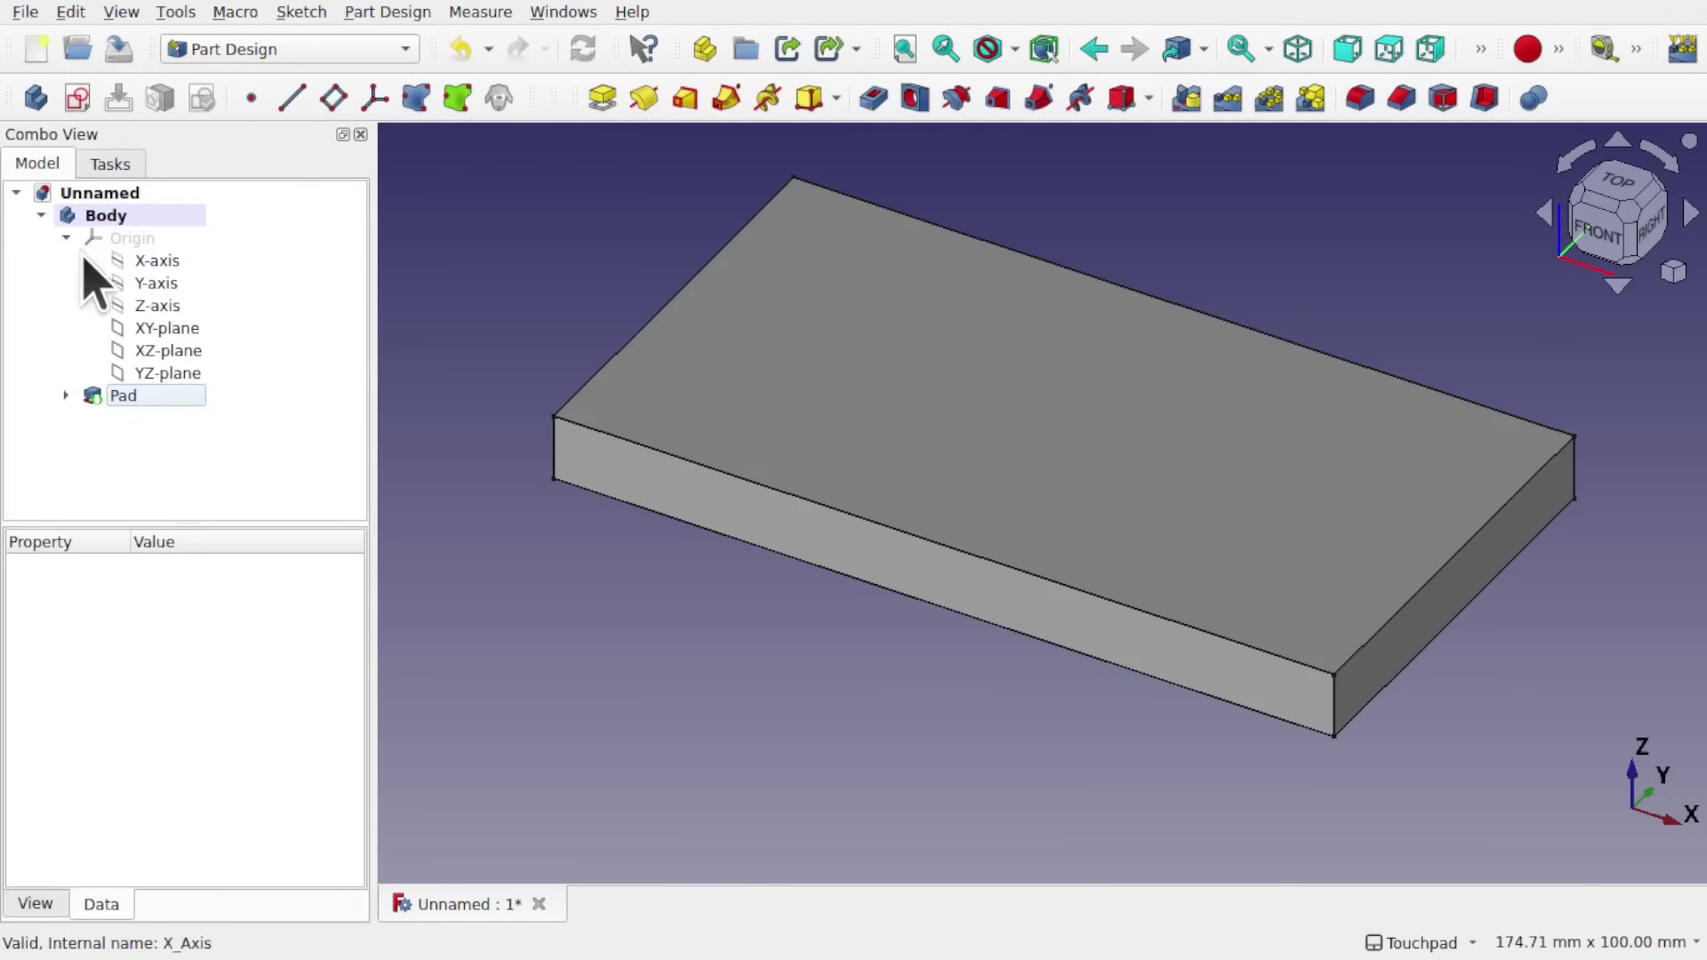
left_click(65, 396)
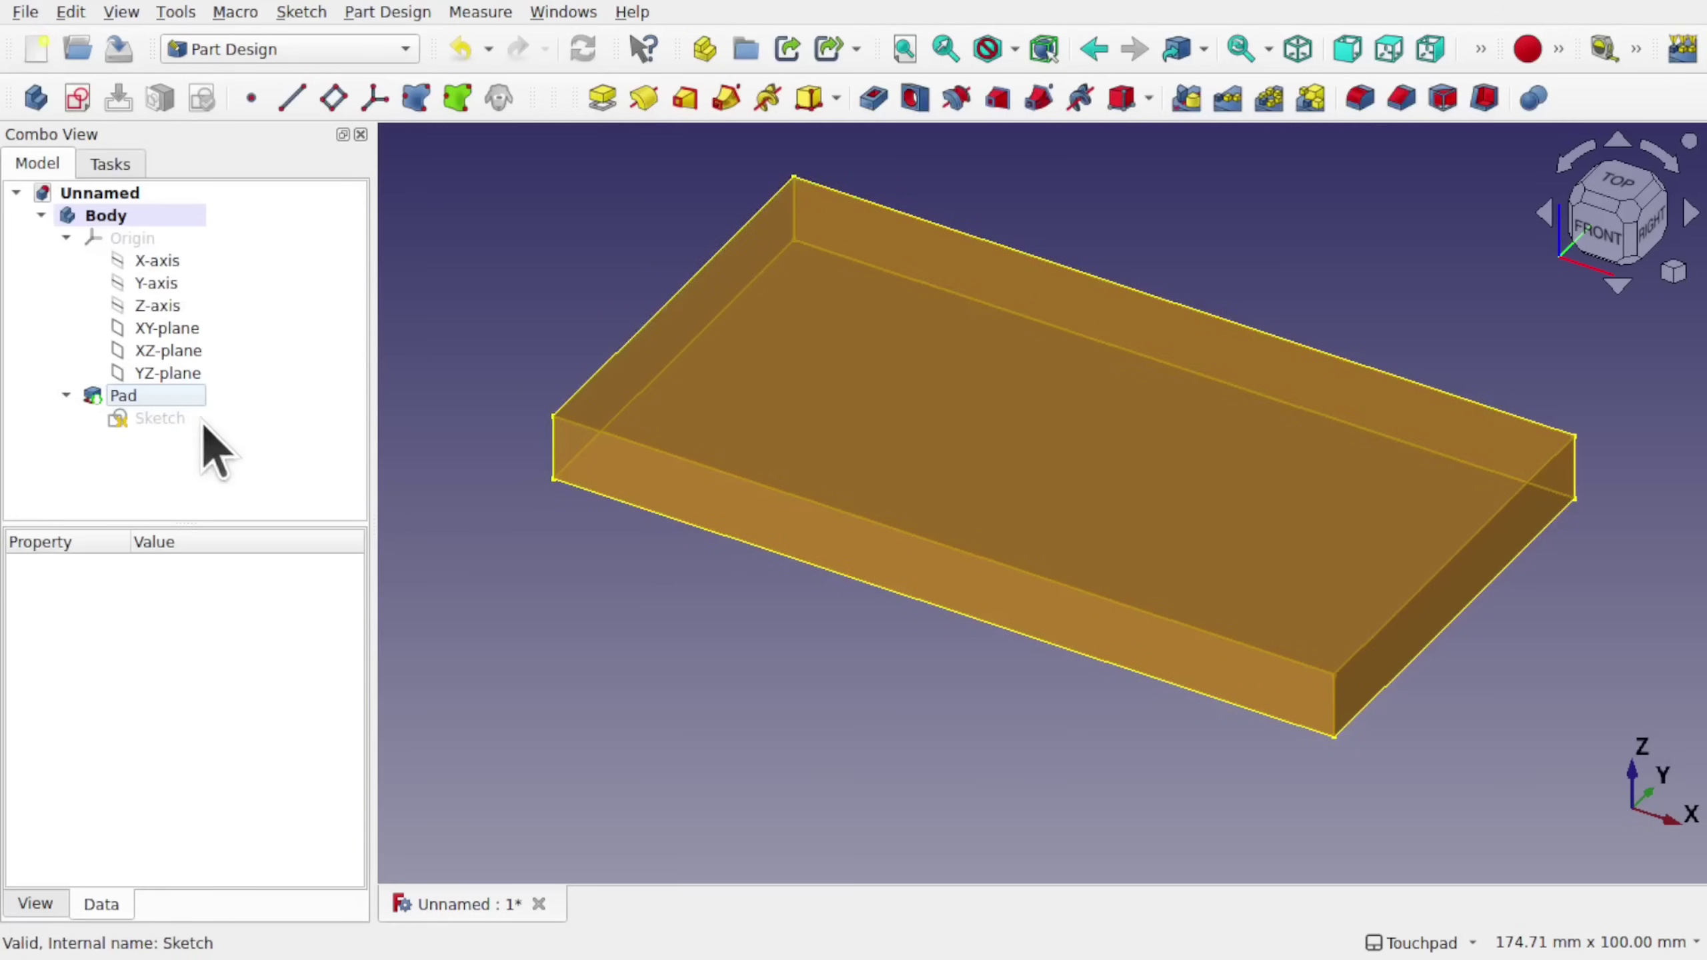
Add a circle centred on the sketch origin to cut a round hole, then reopen the sketch.
double_click(166, 419)
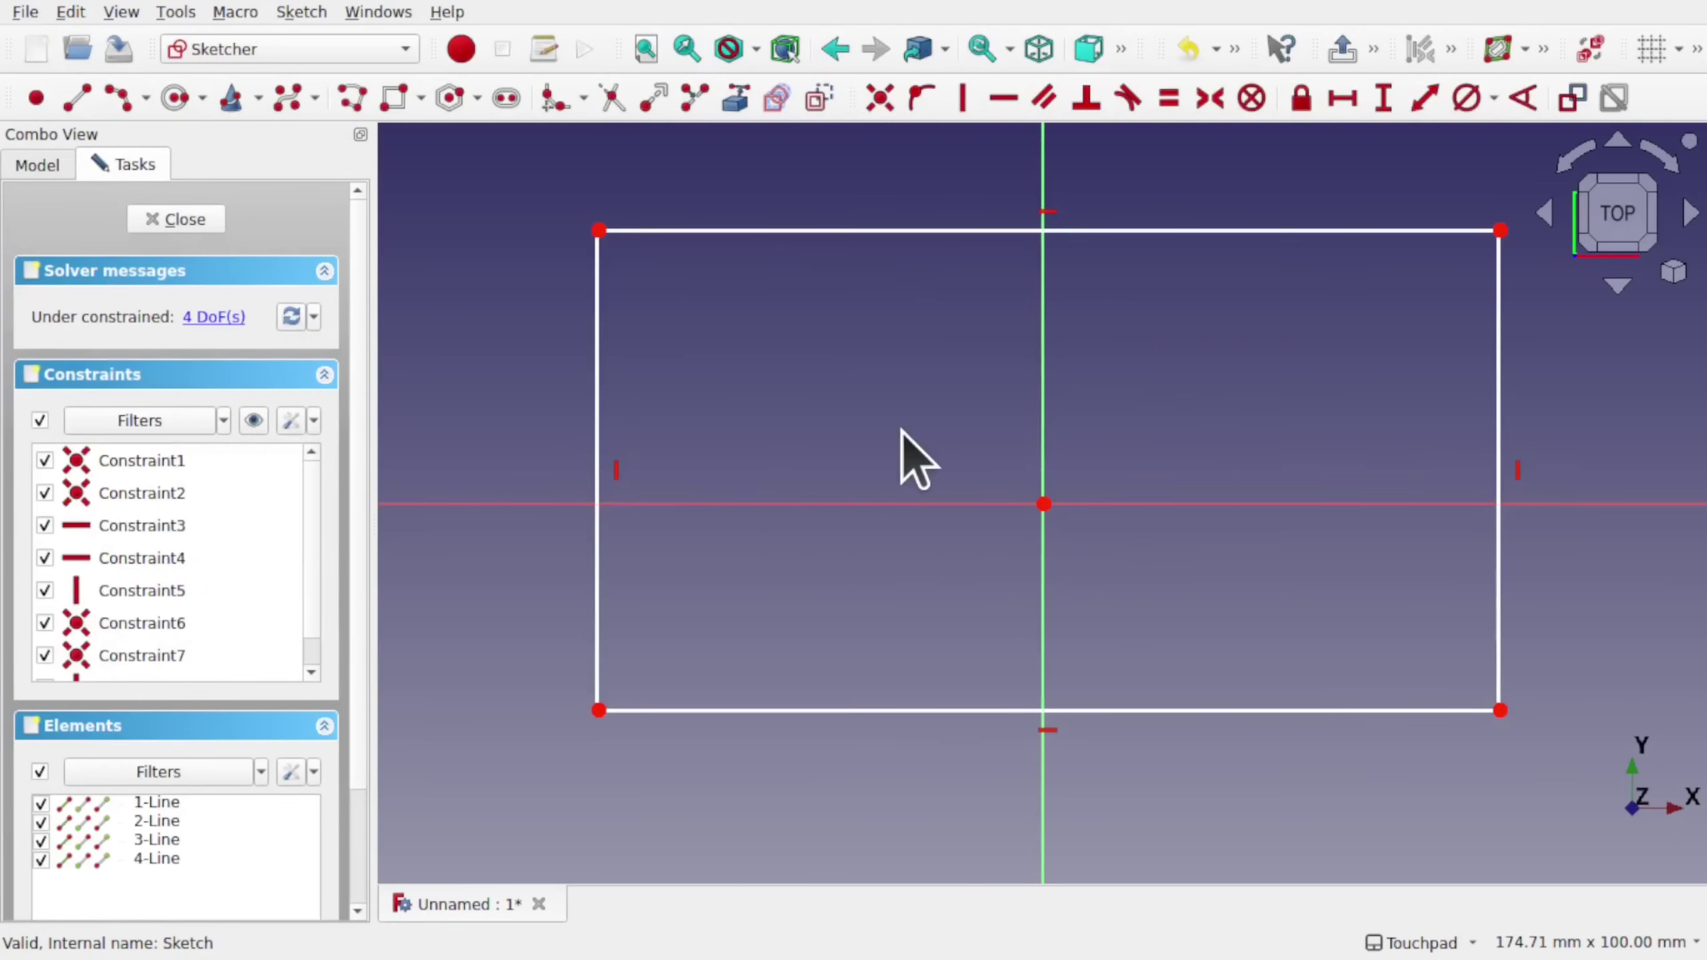
scroll(903, 432, "down", 2)
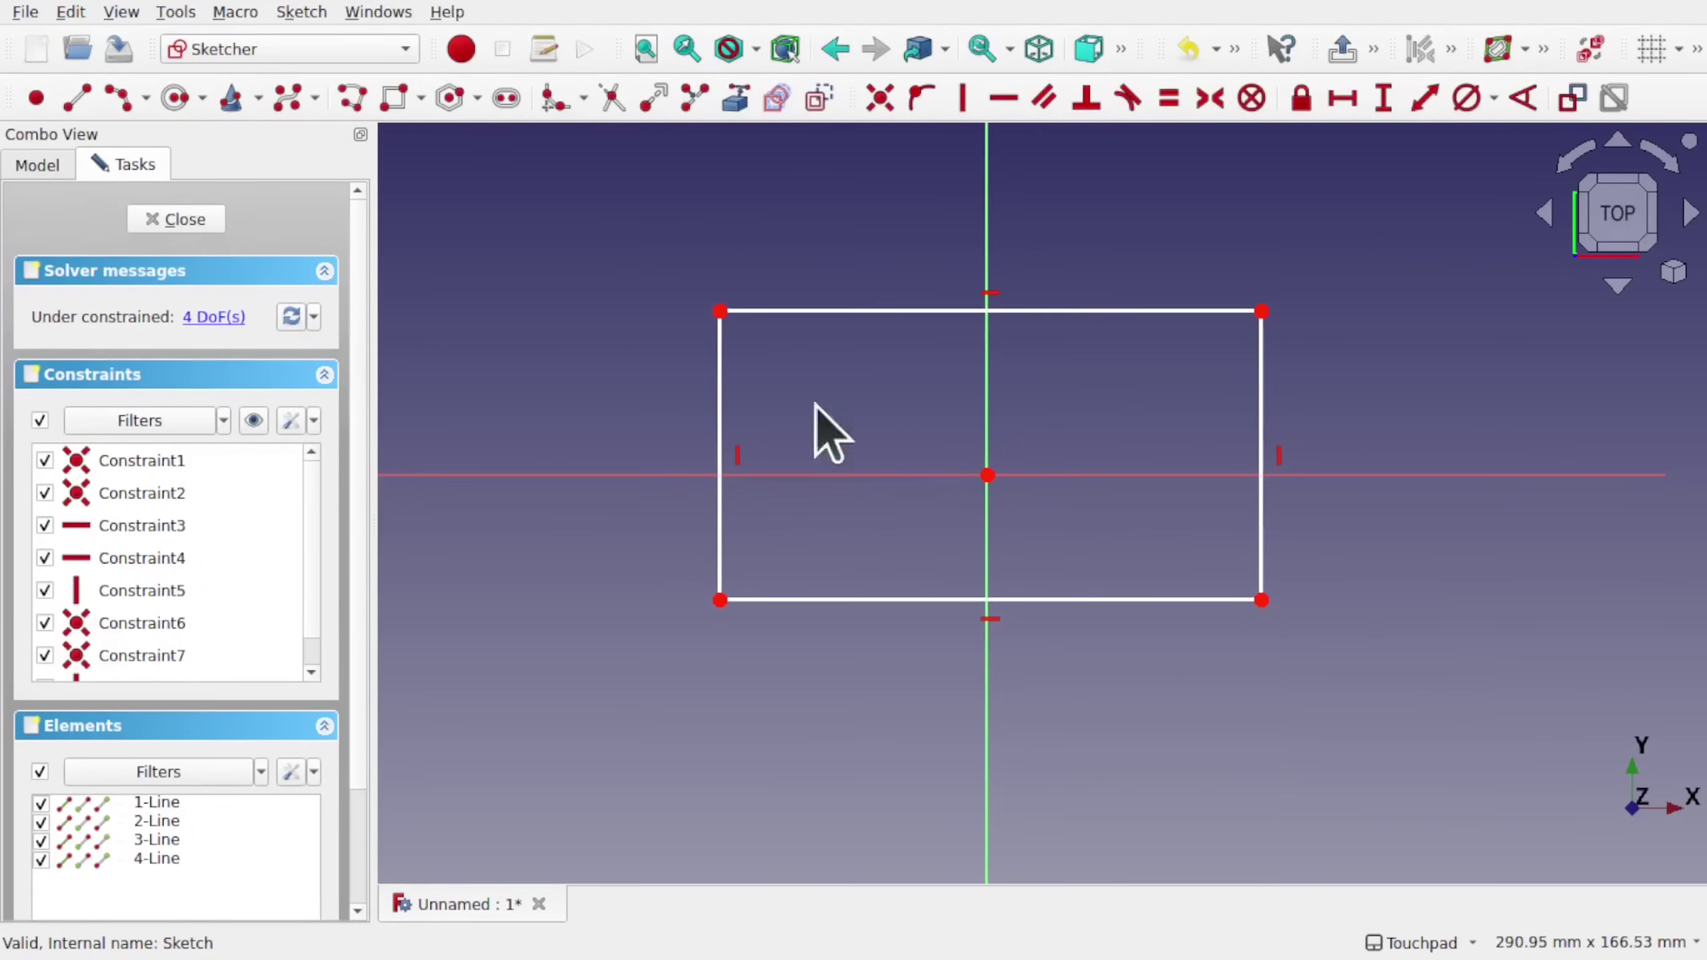
left_click(174, 98)
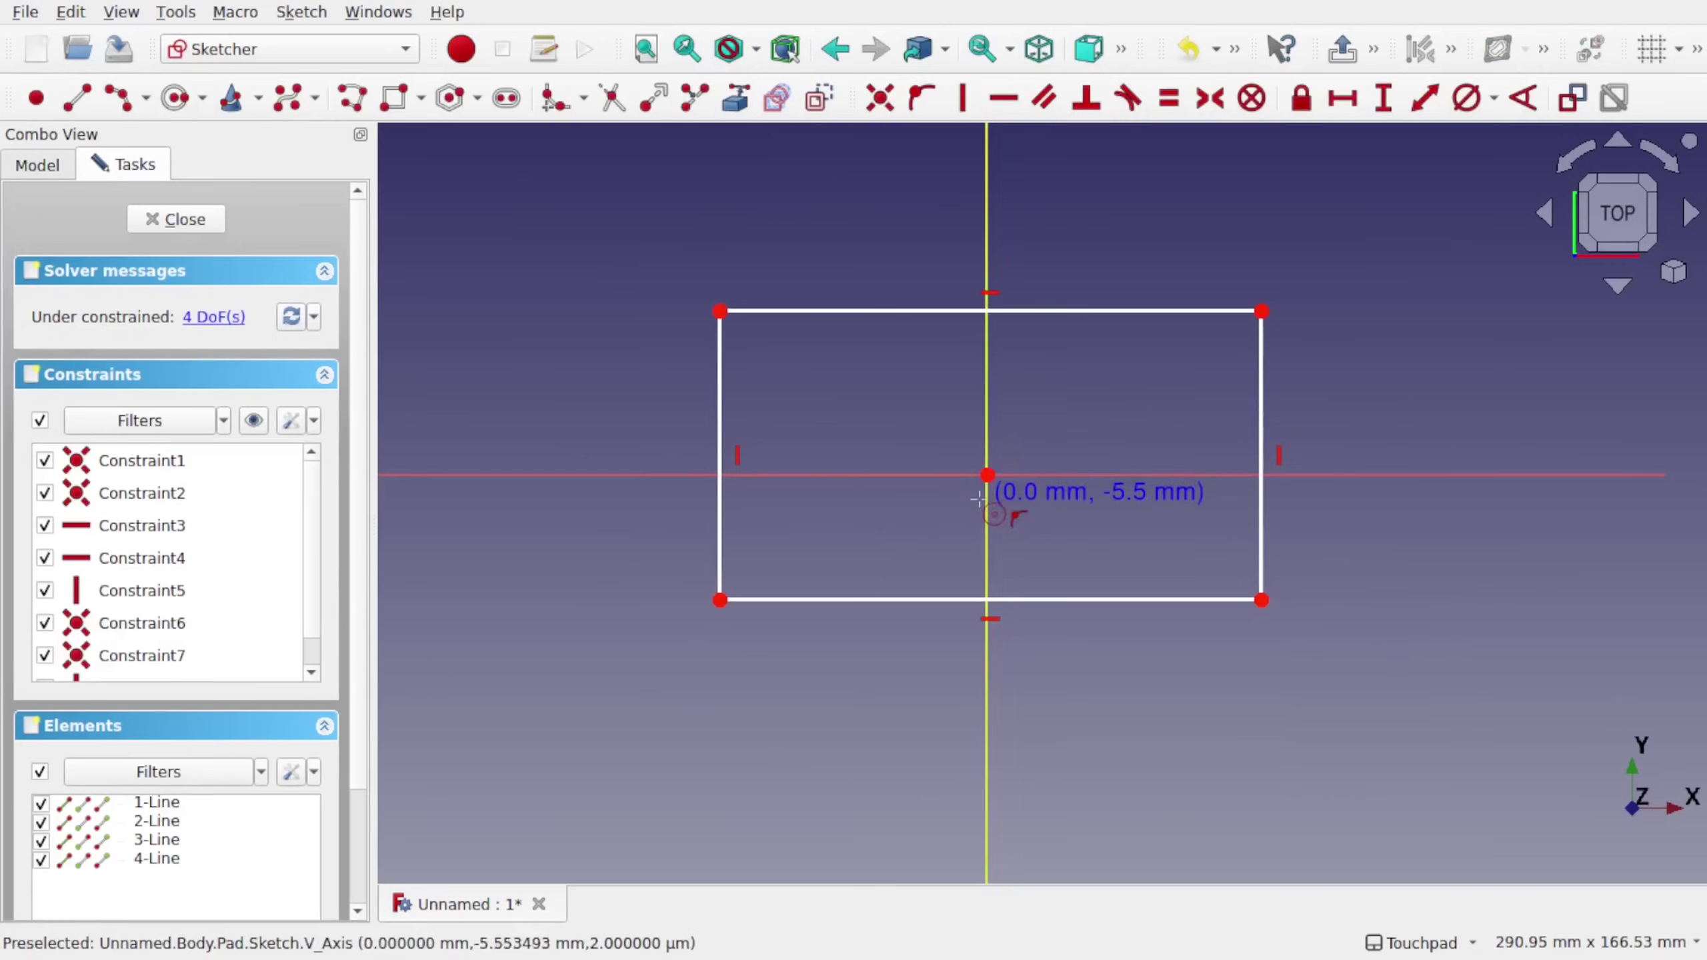
left_click(988, 475)
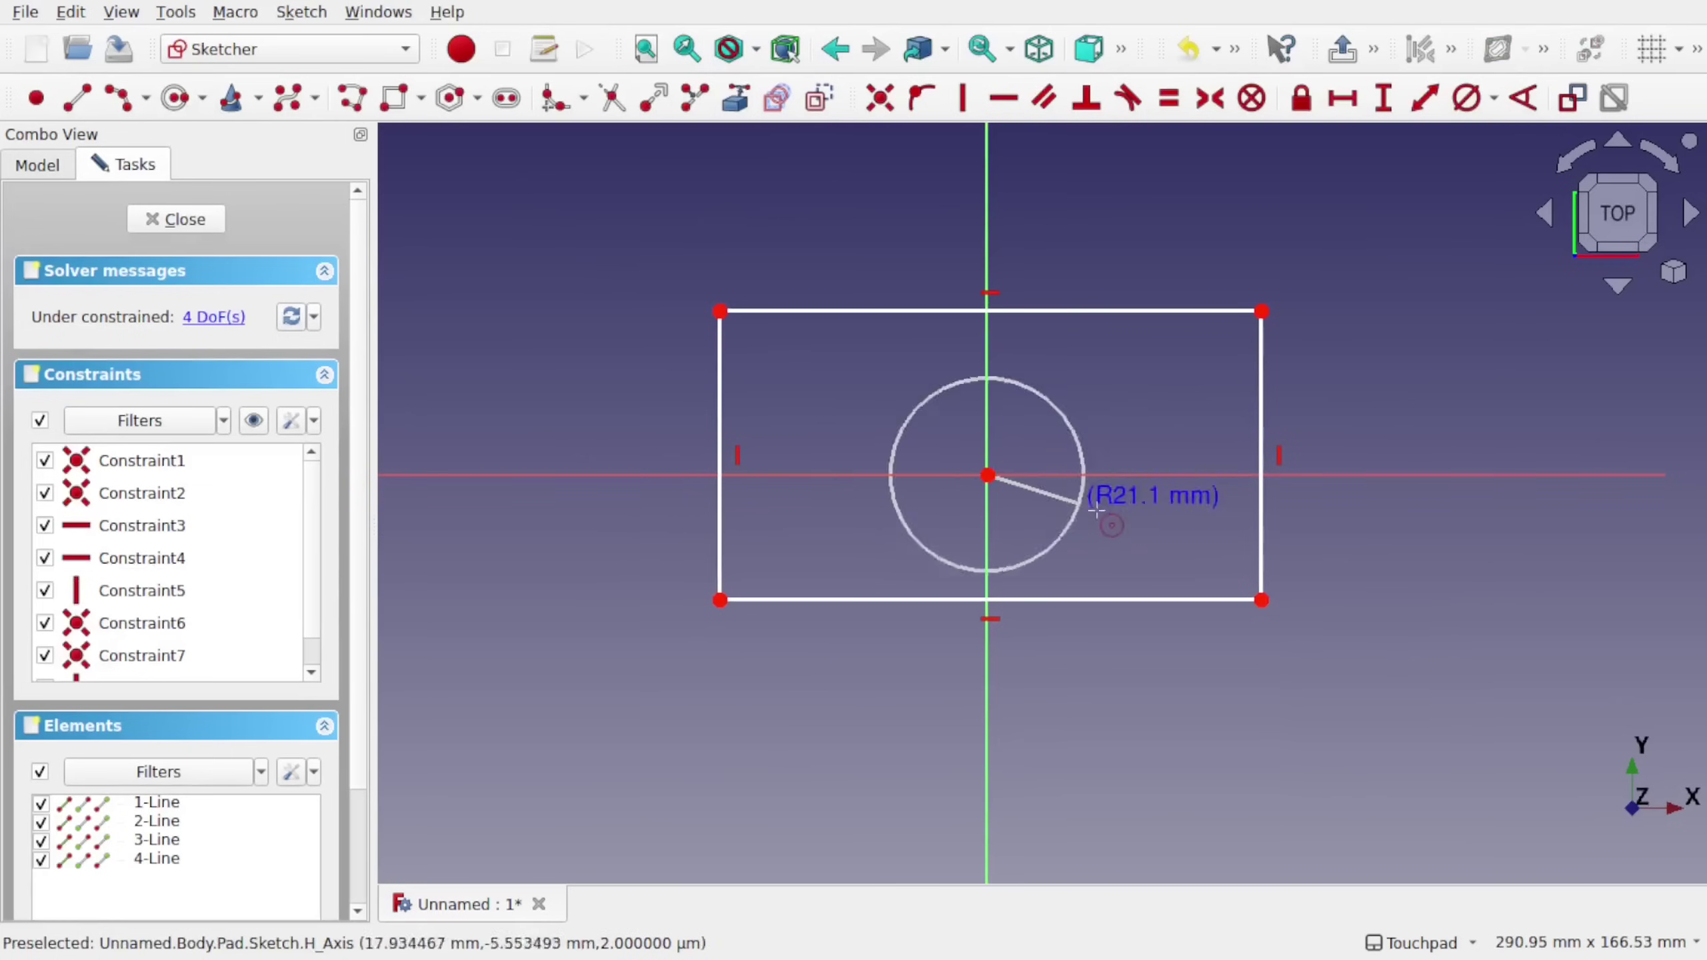
left_click(1065, 497)
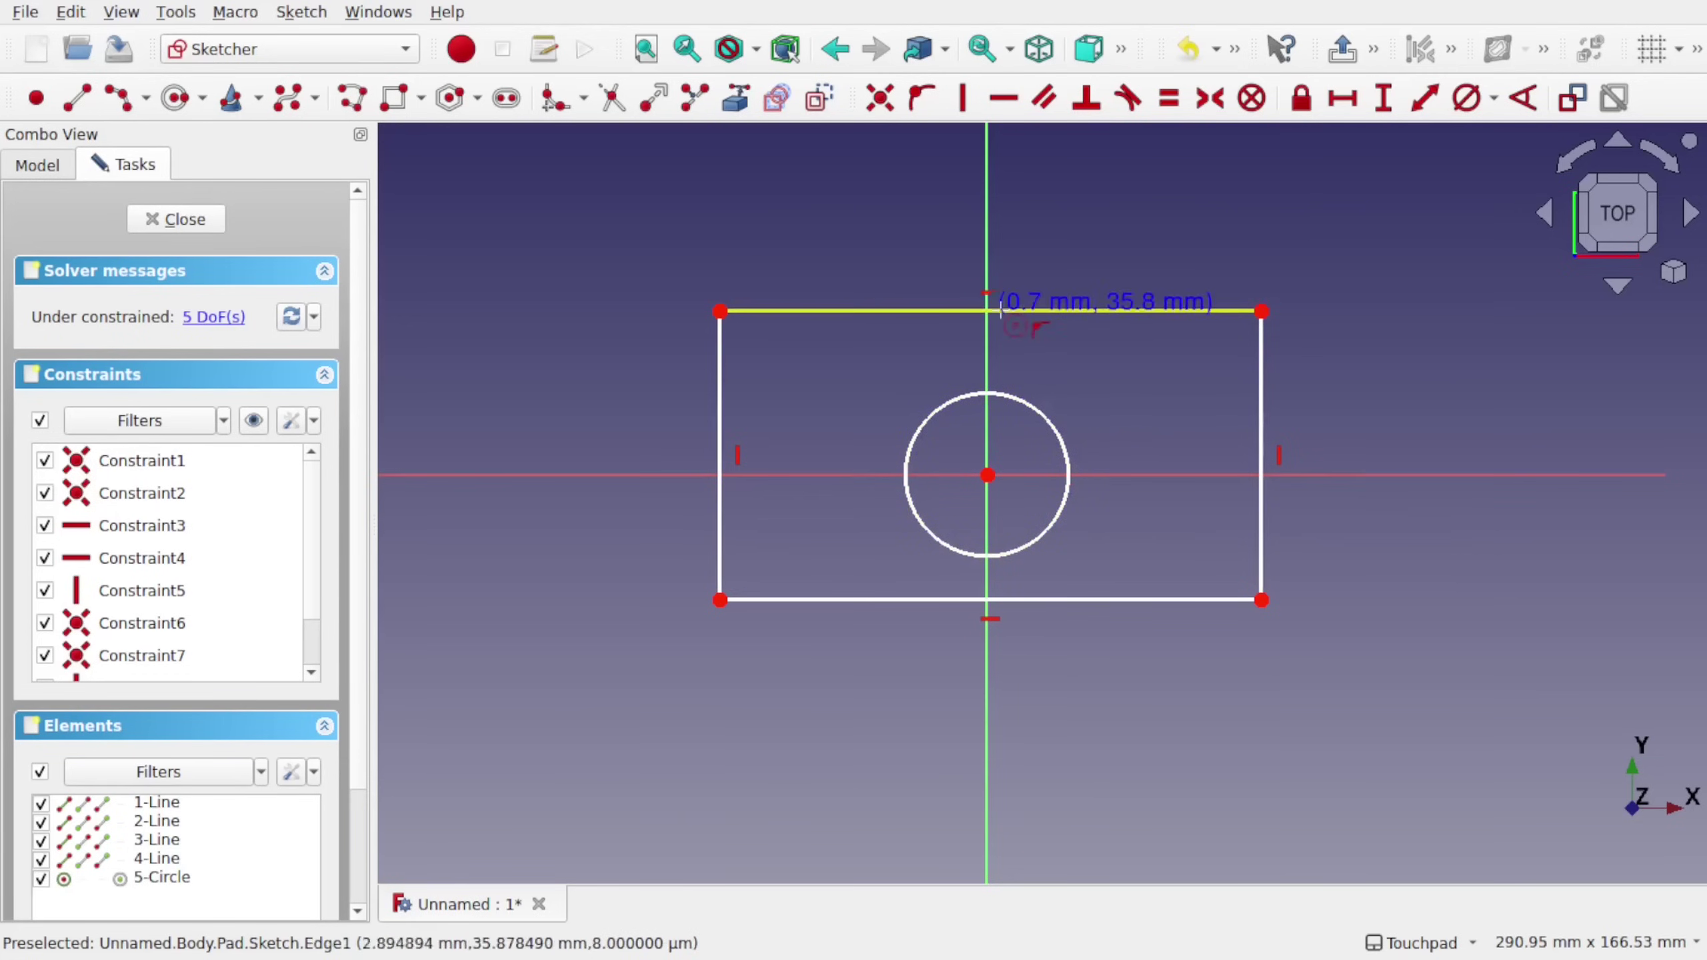
left_click(176, 219)
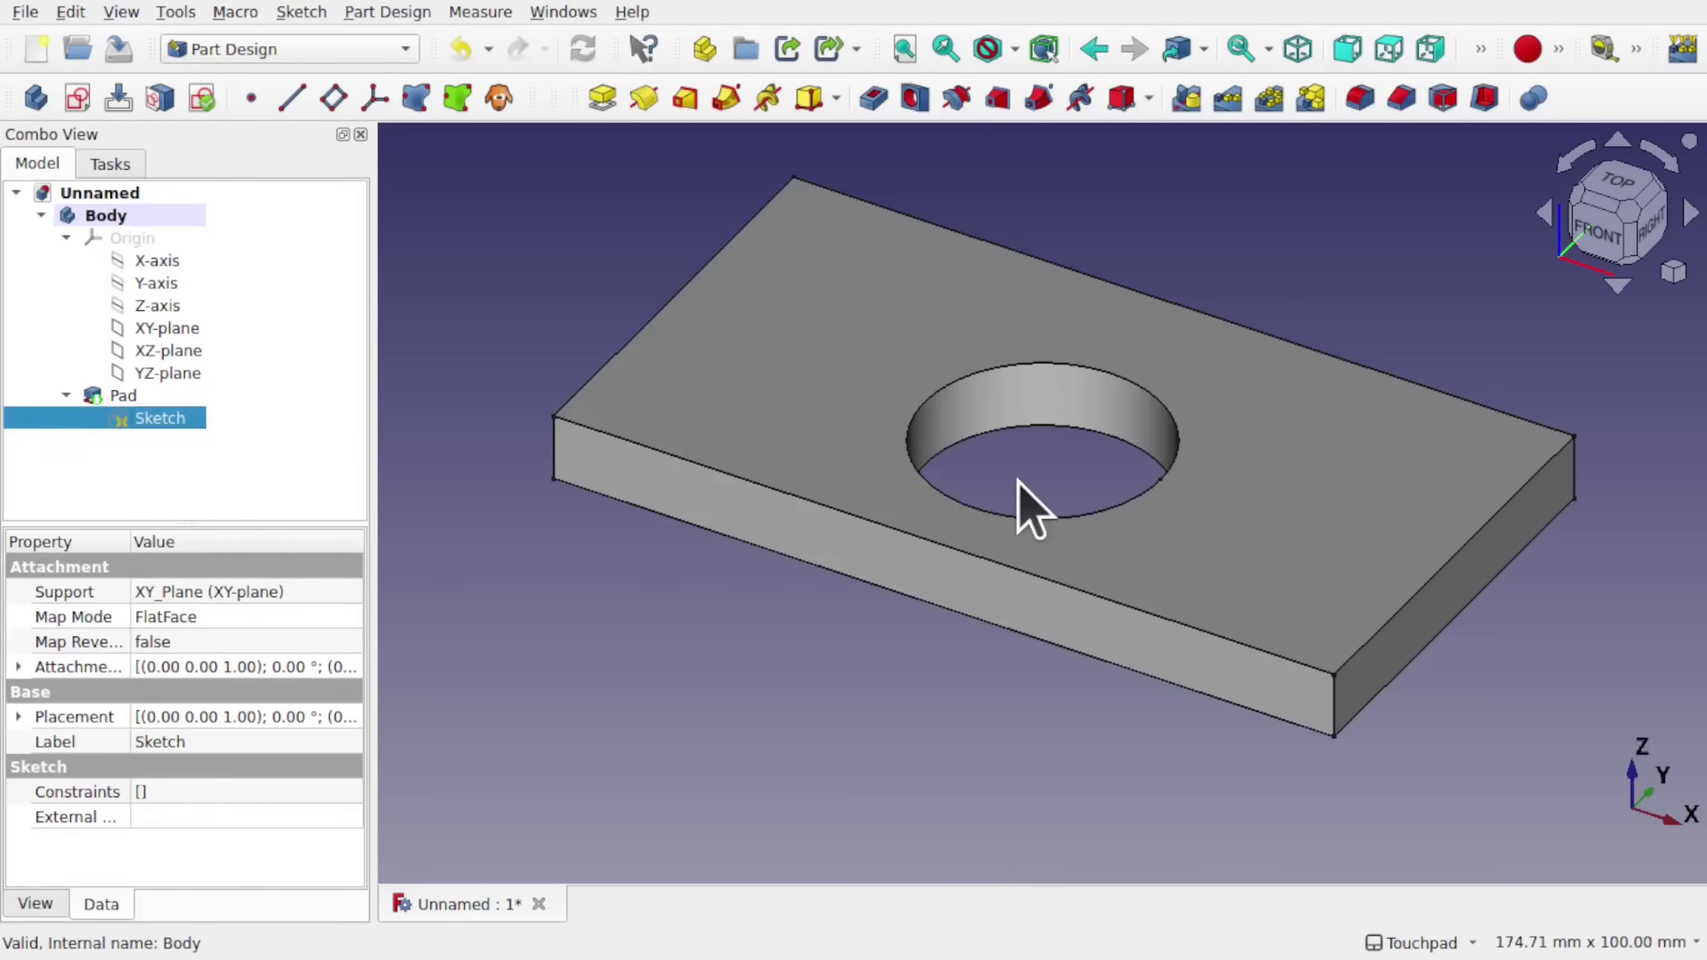
double_click(165, 420)
Replace the circle with two circles left and right of the Y axis for two holes.
left_click_drag(837, 313, 1276, 662)
key("Delete")
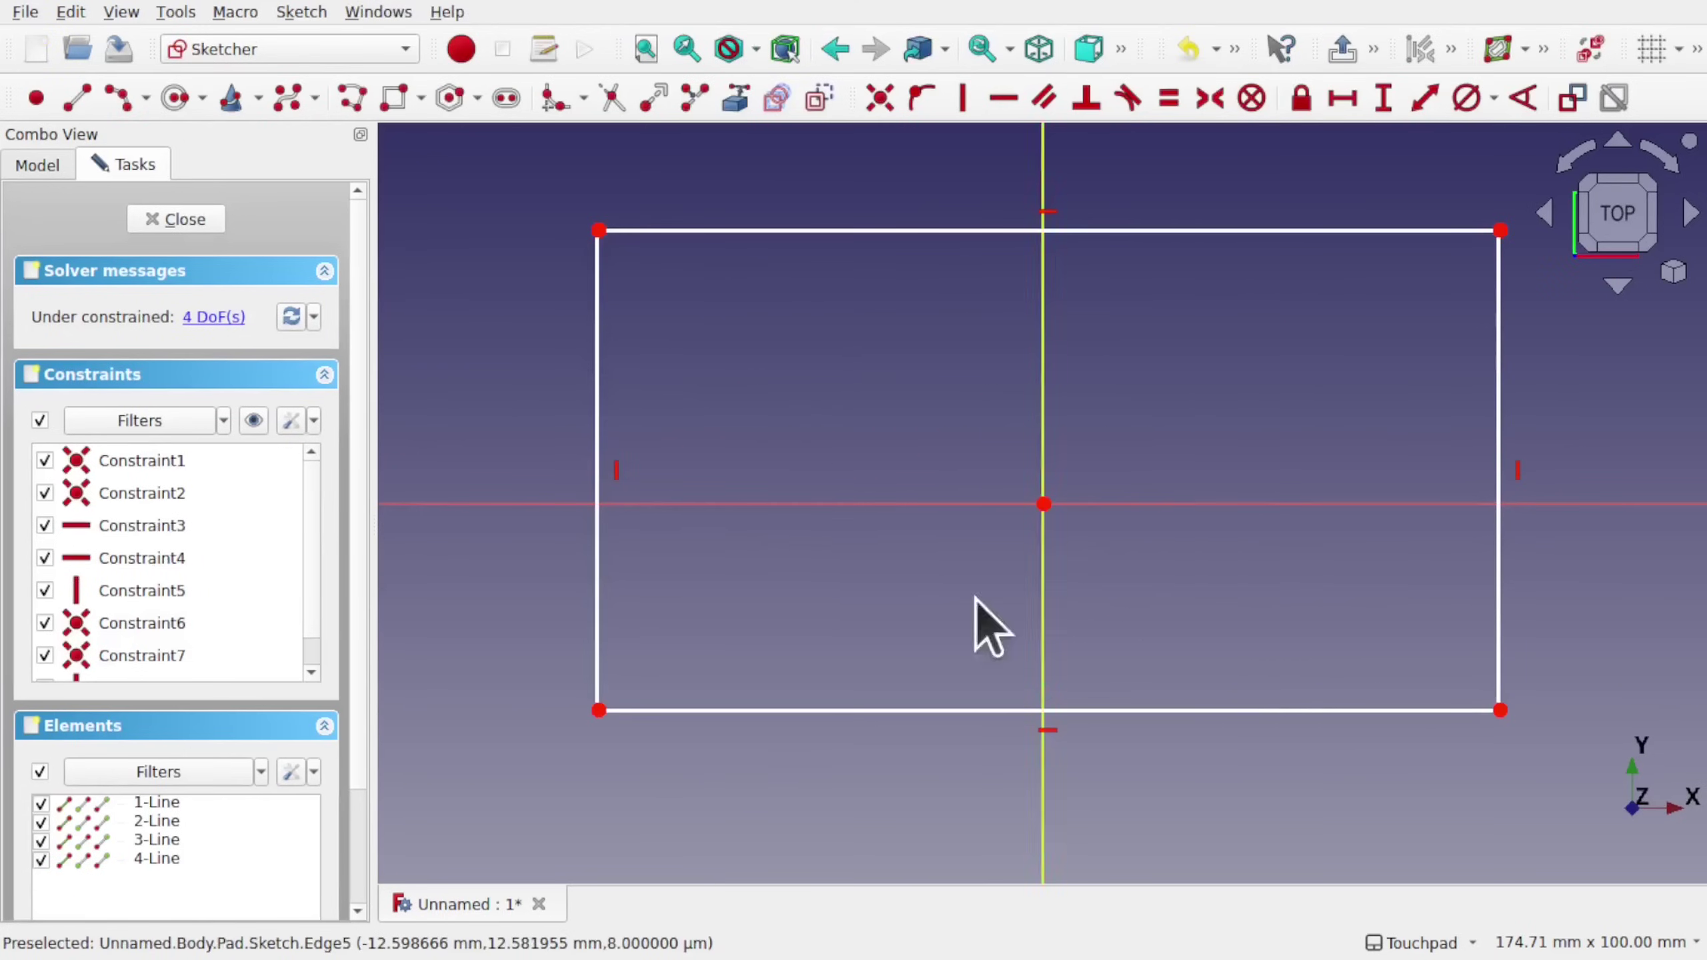
left_click(174, 99)
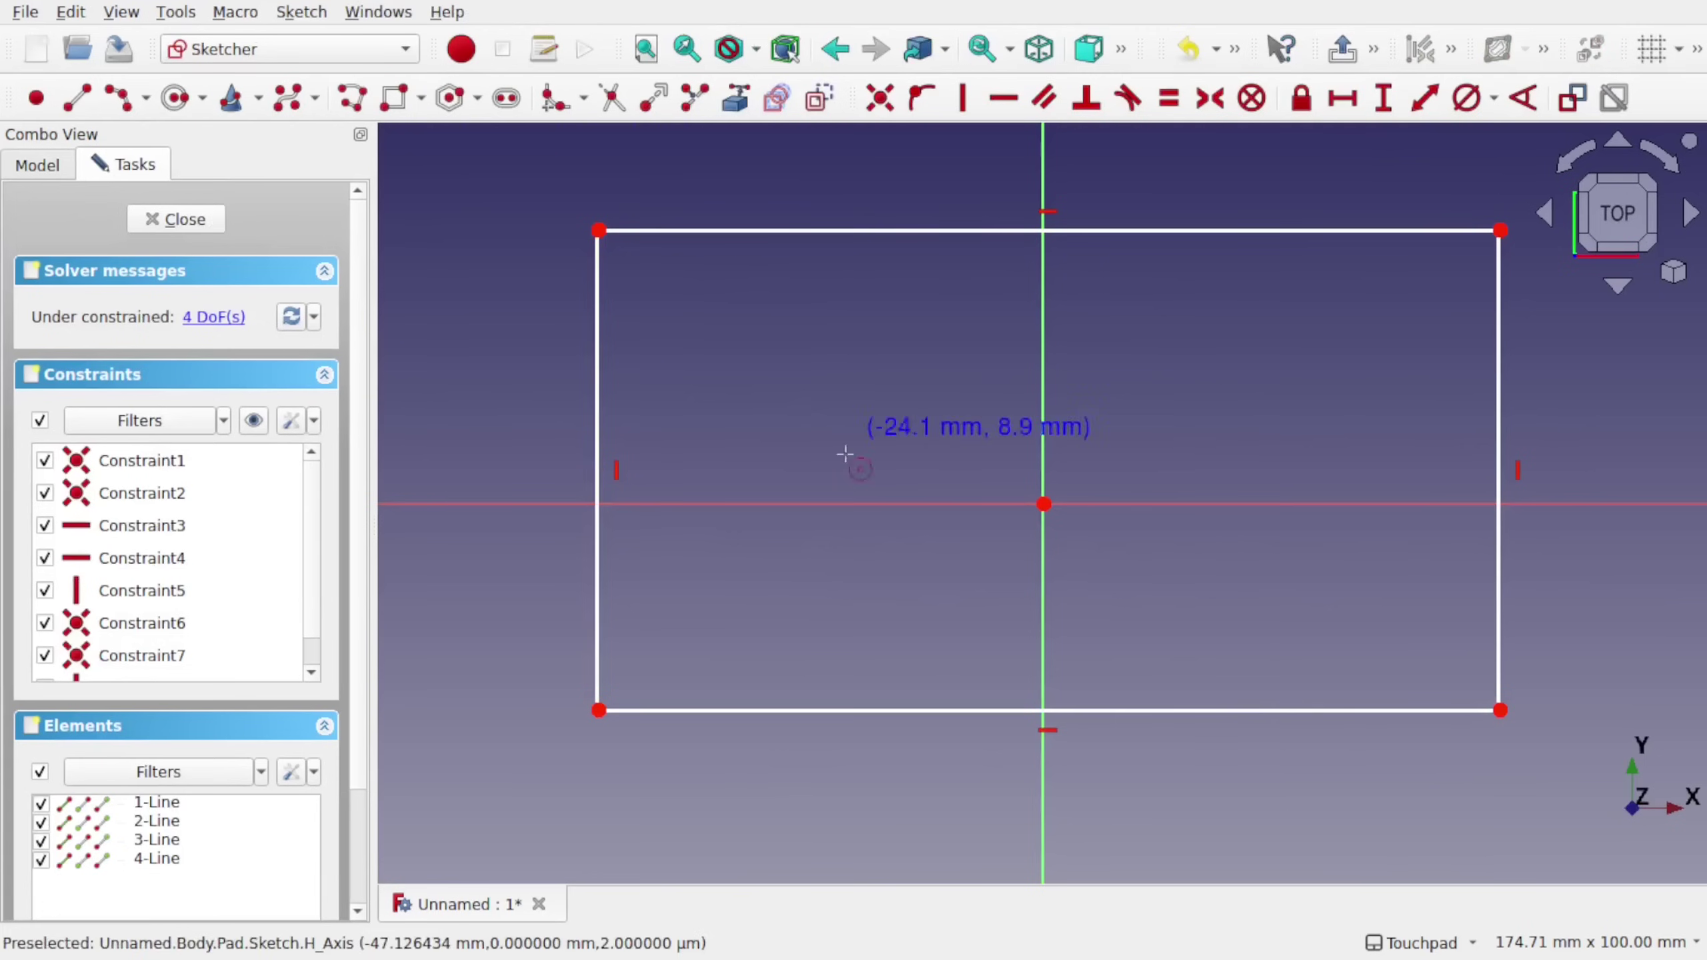
left_click(807, 478)
left_click(944, 556)
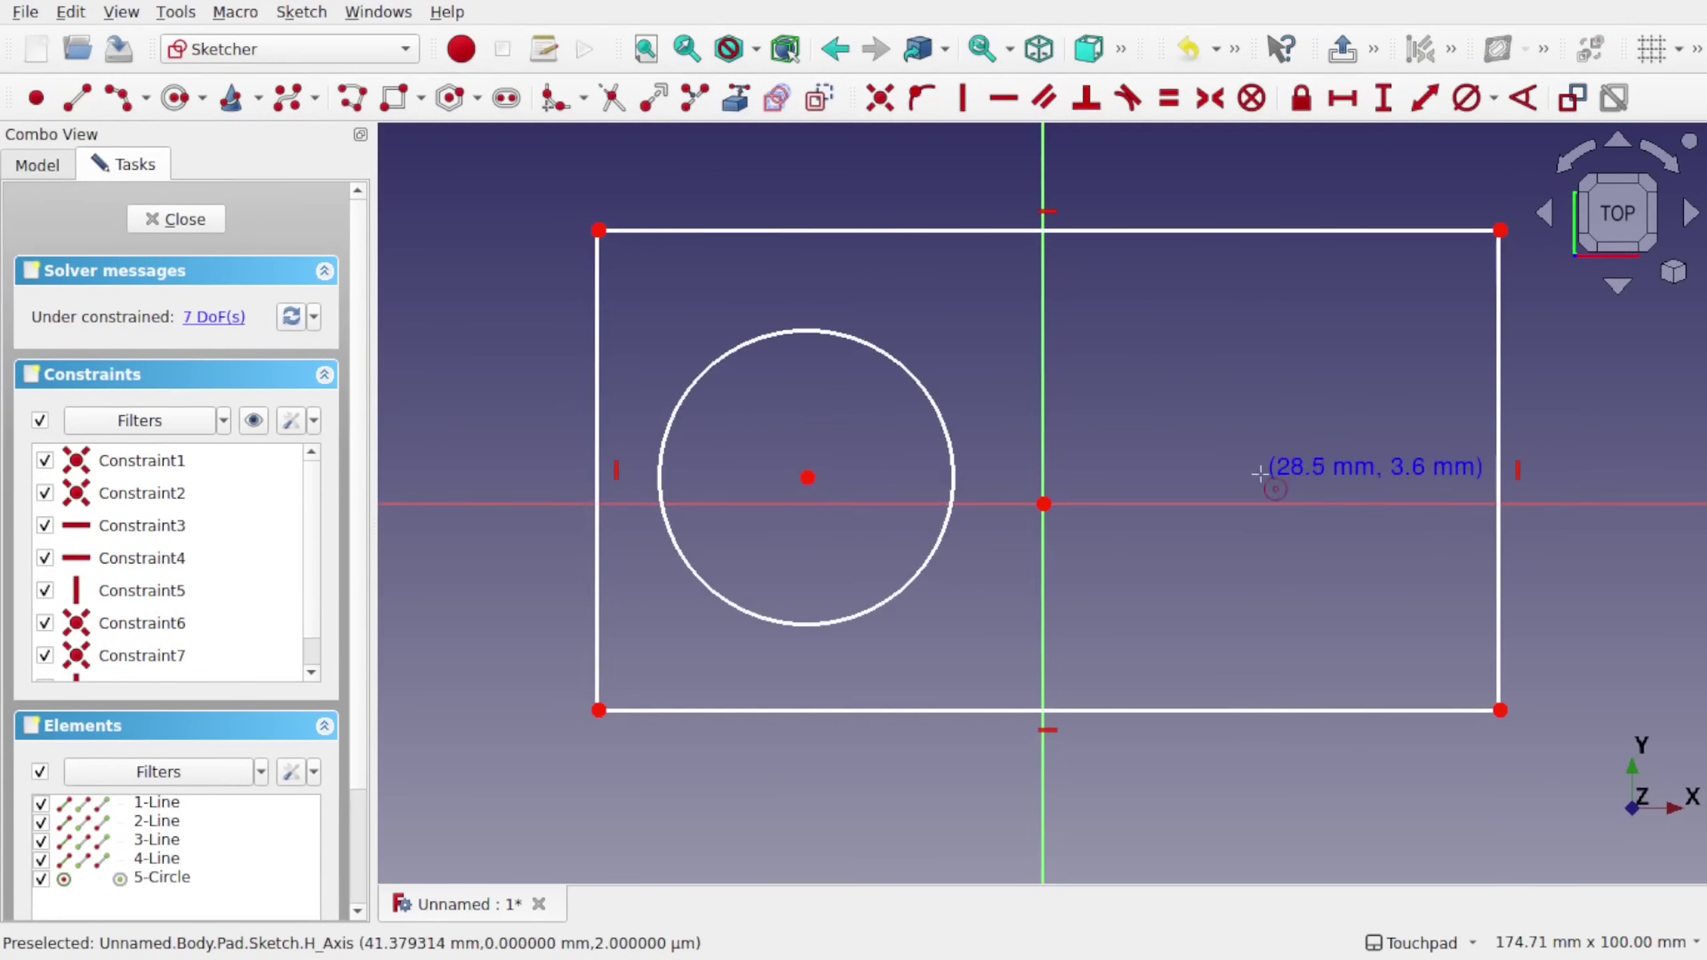
left_click(1236, 475)
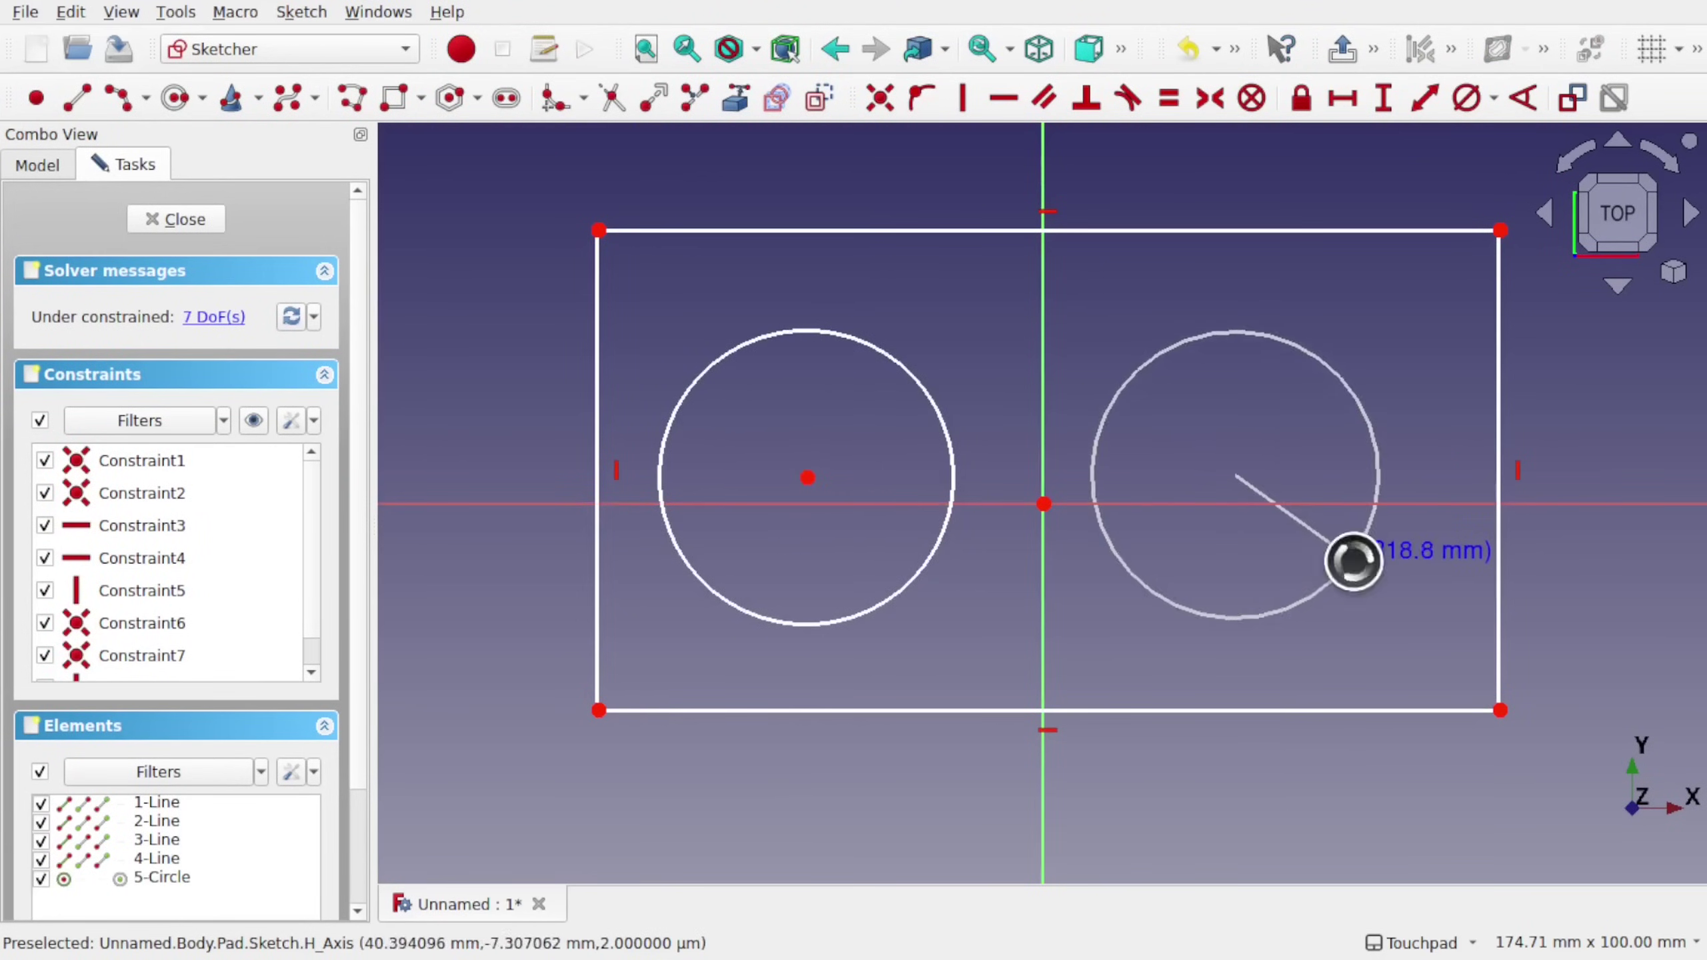
left_click(1353, 561)
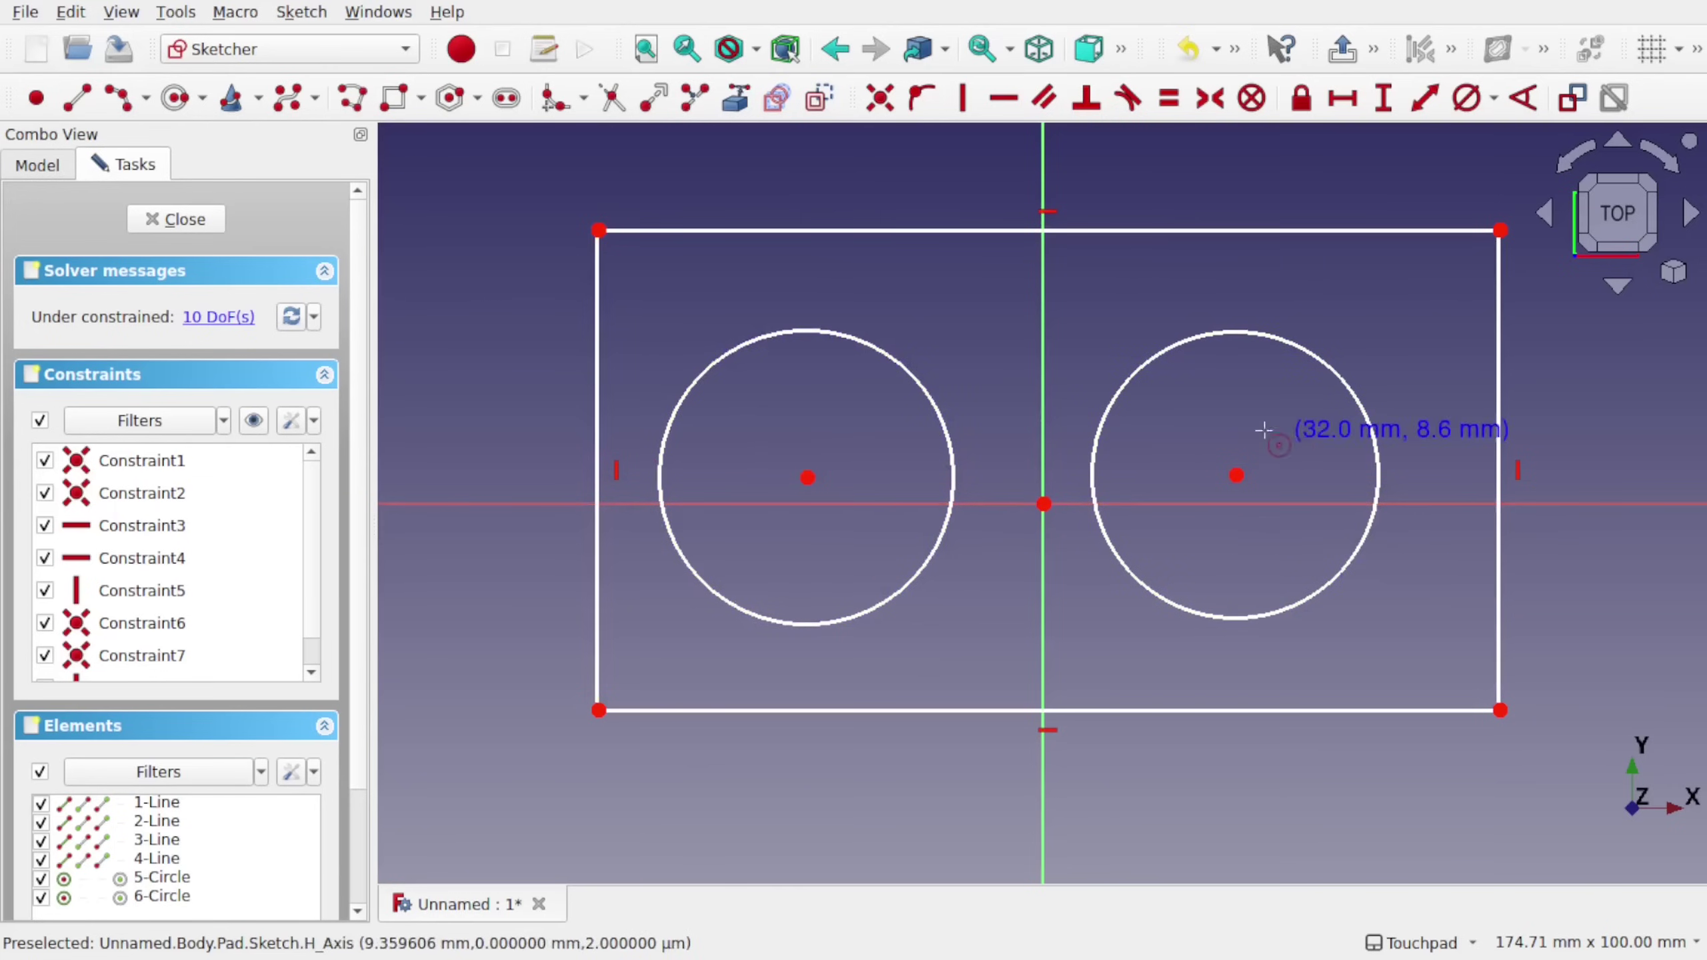
left_click(175, 219)
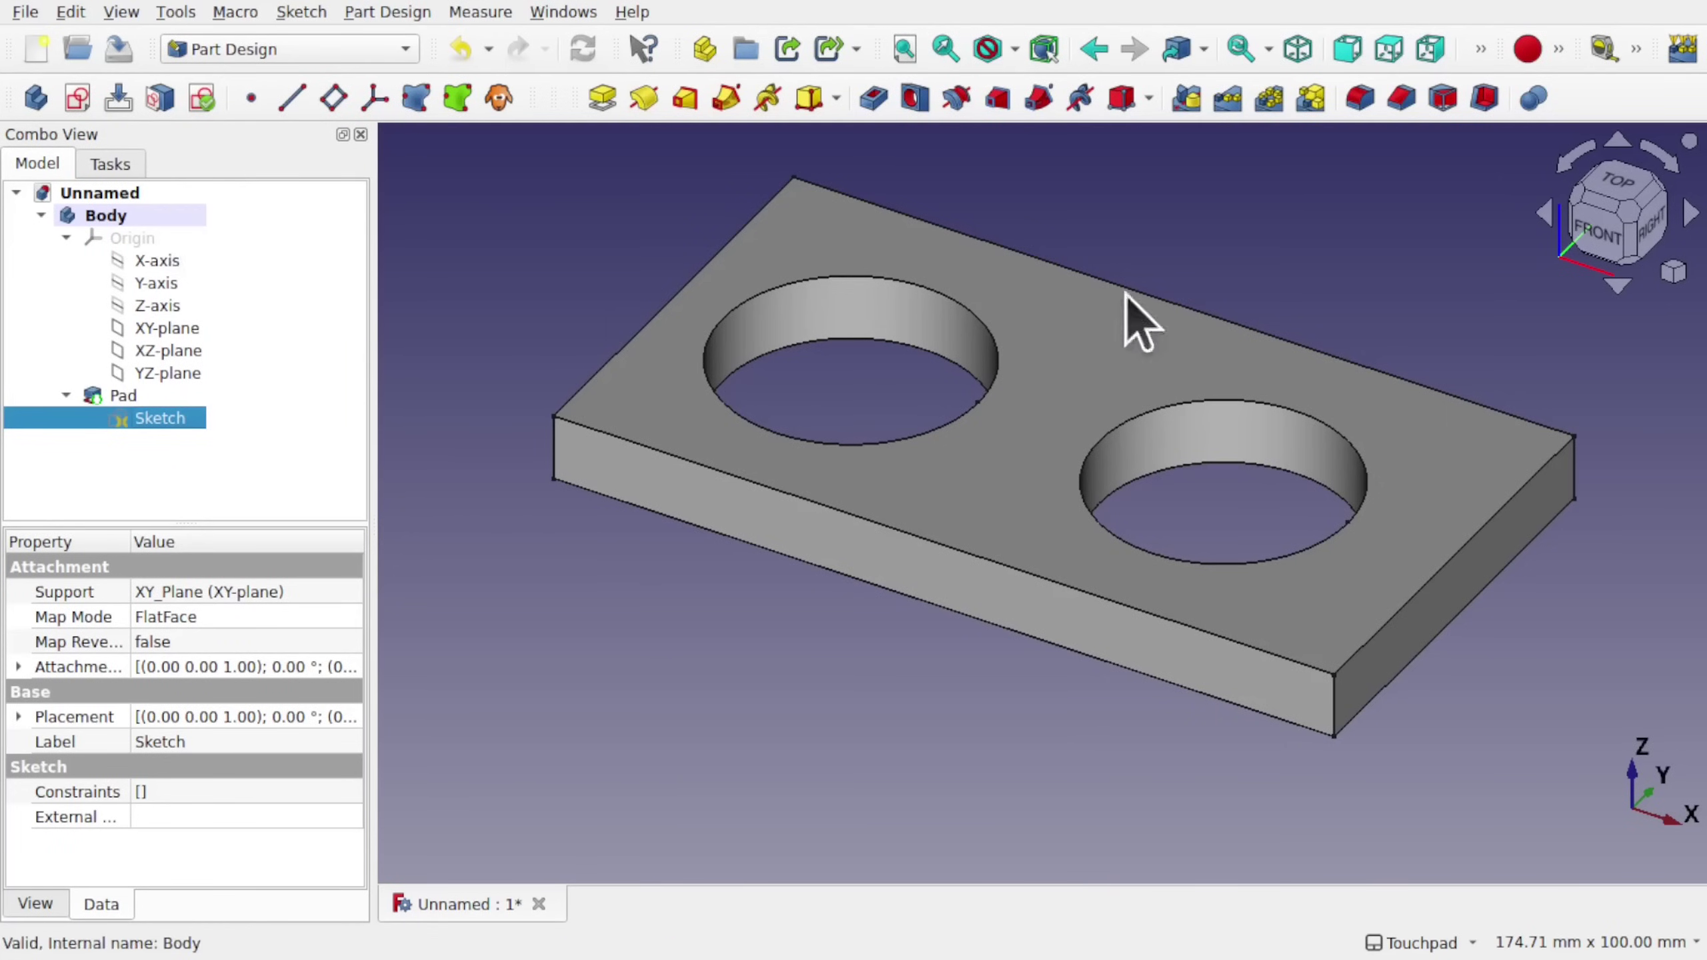
Drag the left circle to overlap the right one, then inspect the pad's detached top face.
double_click(155, 419)
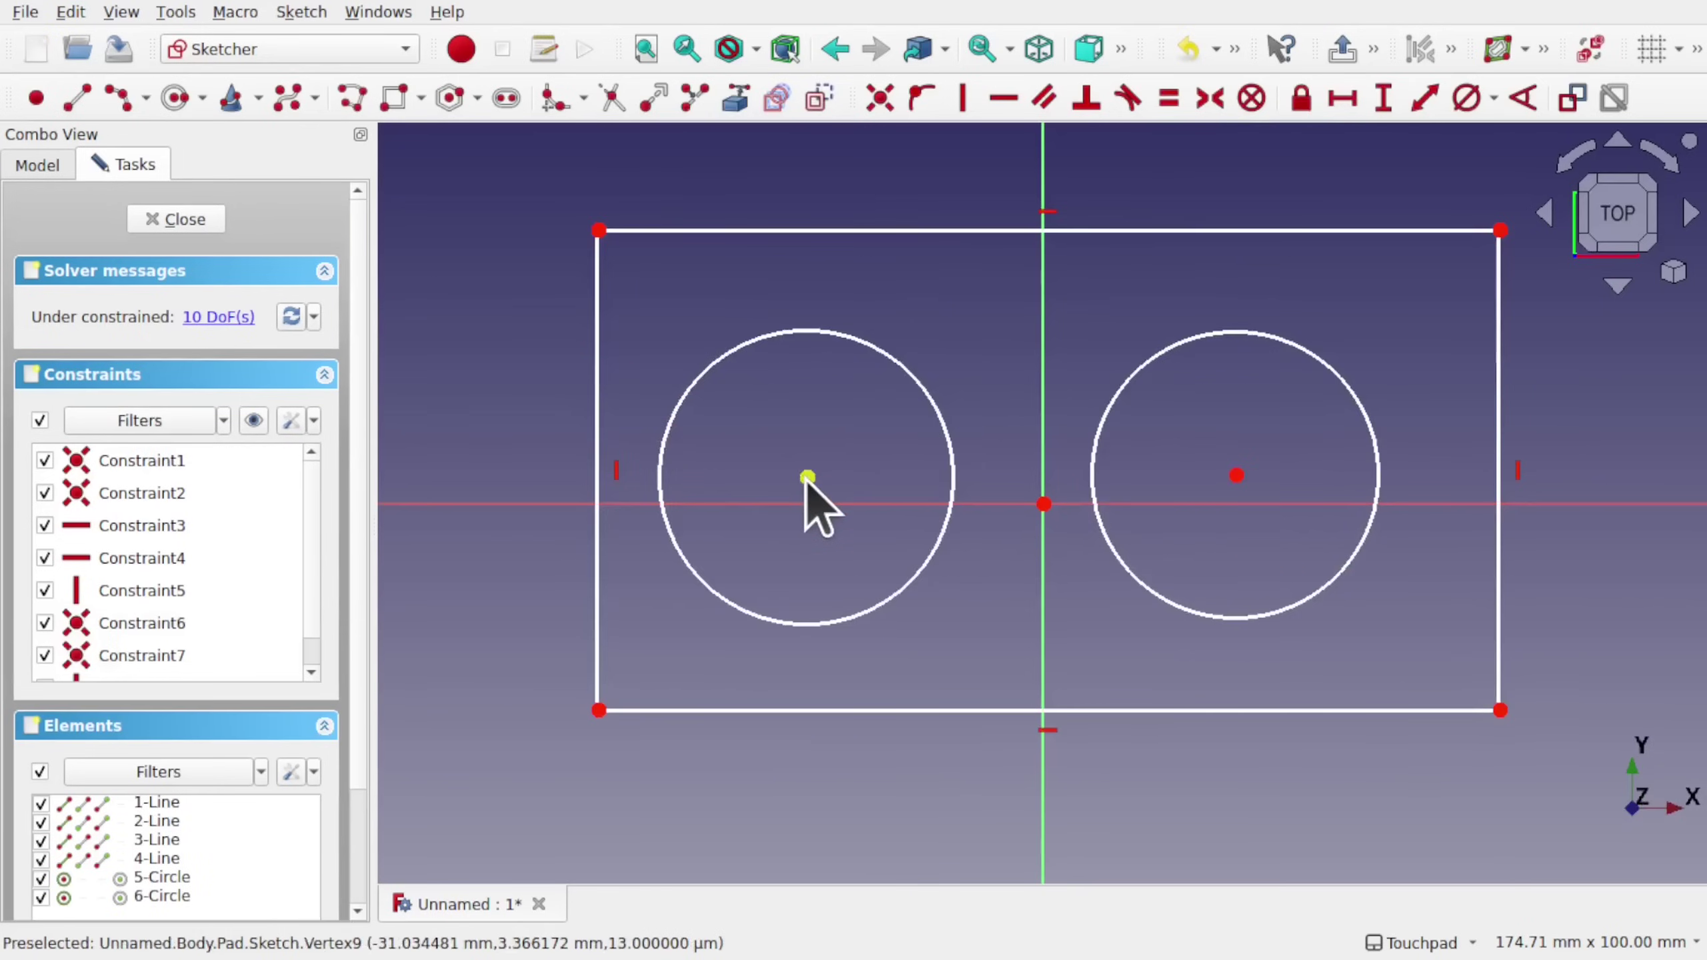
left_click_drag(806, 479, 962, 502)
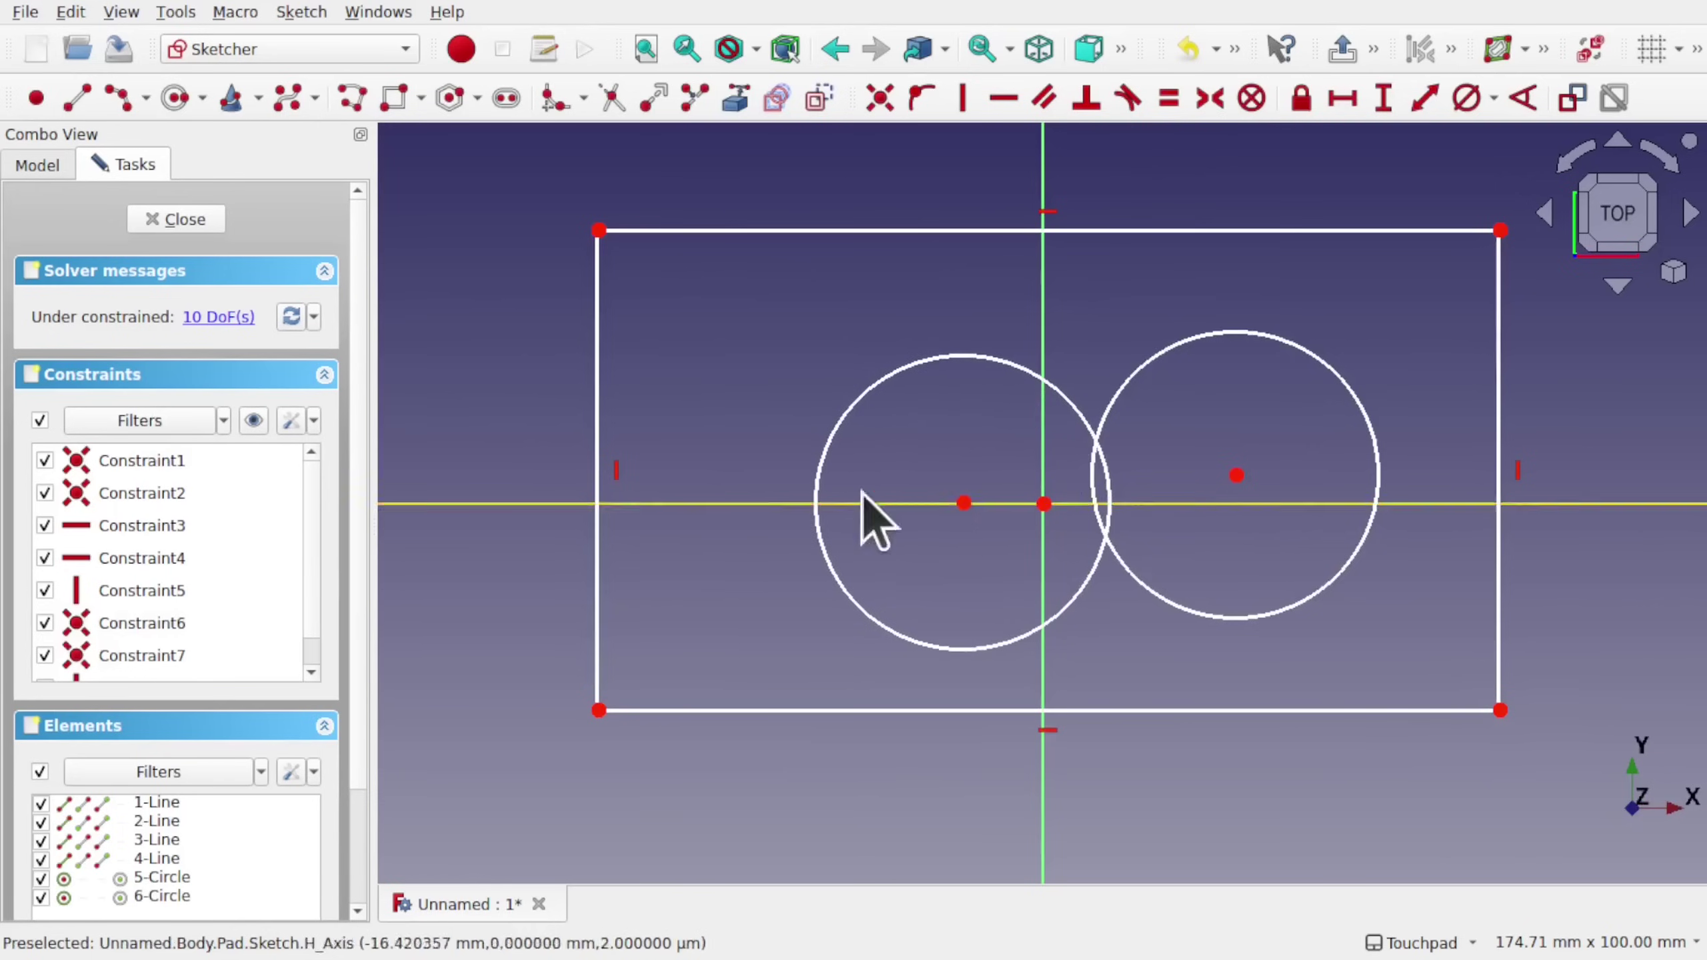
left_click(205, 220)
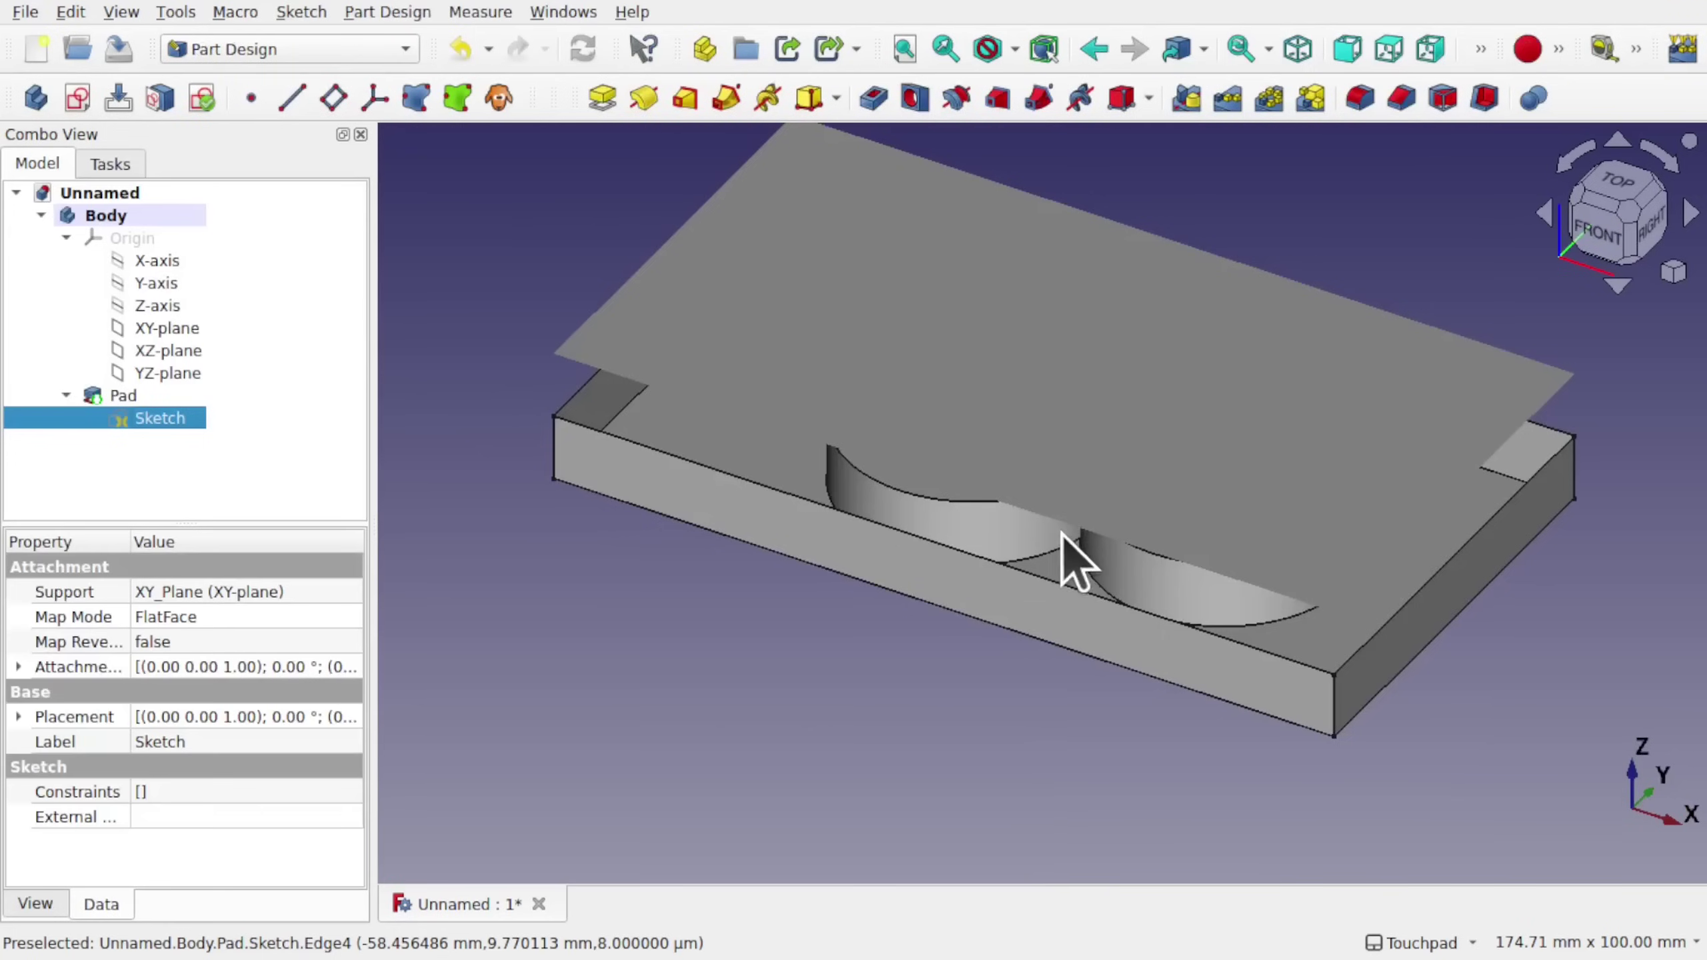
left_click_drag(1064, 560, 831, 371, "alt")
left_click(977, 420)
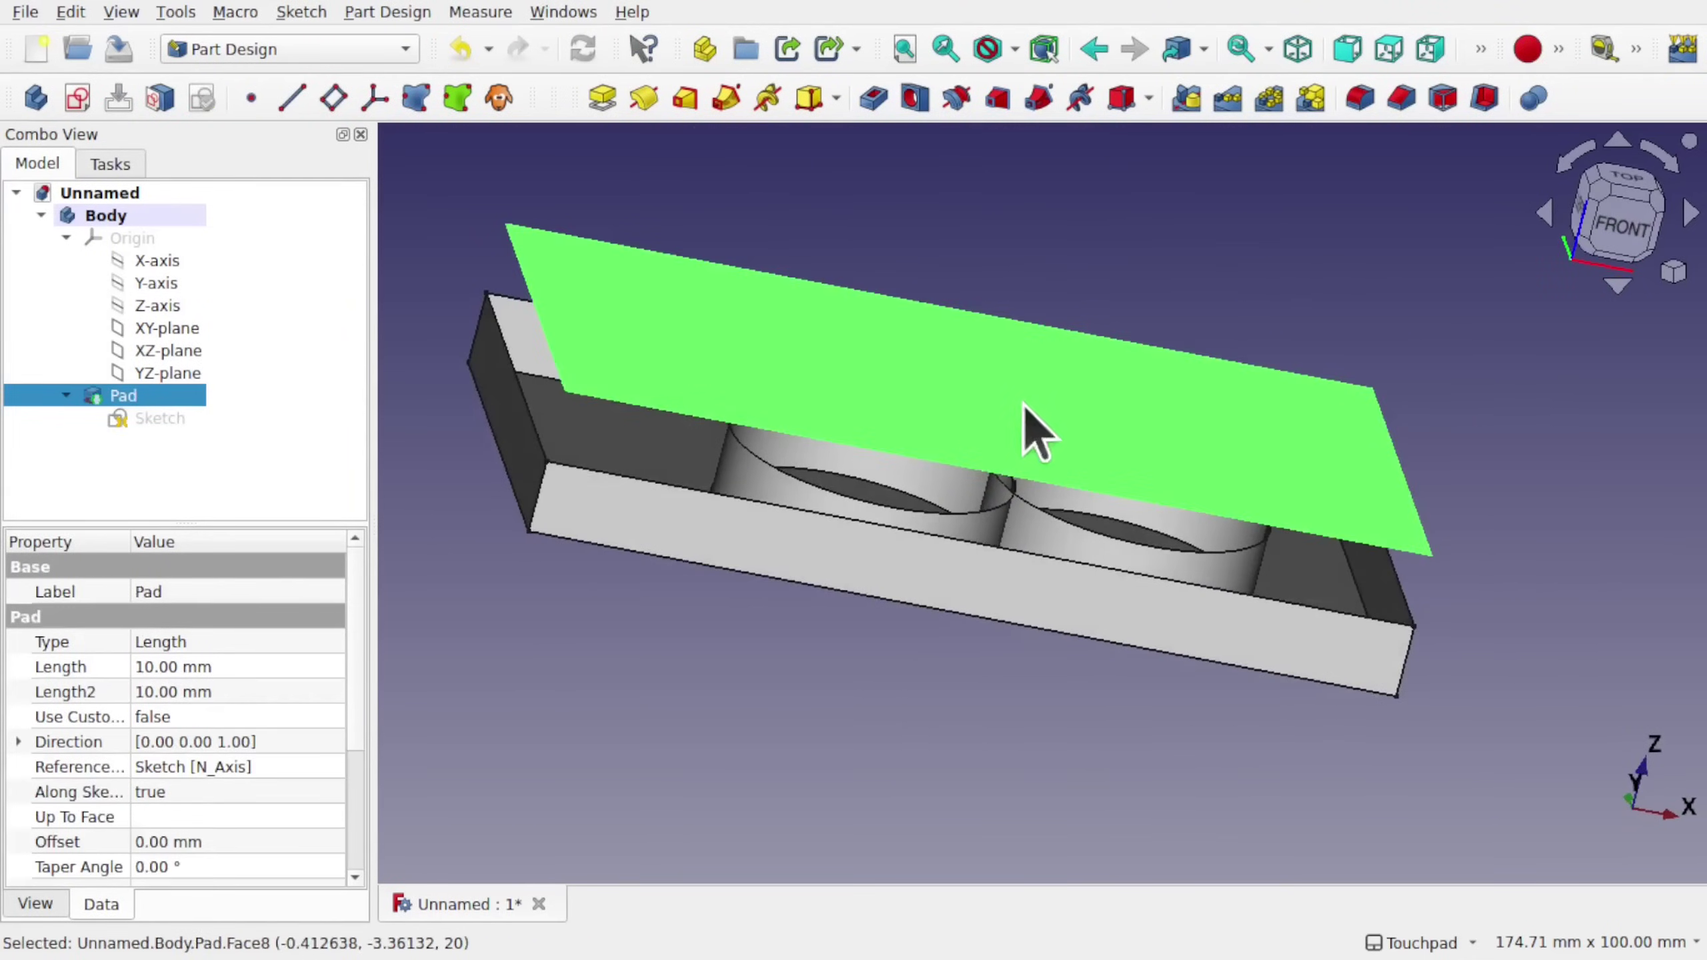
left_click_drag(1025, 405, 645, 435, "alt")
Switch from Part Design to the Part workbench and open the Part menu.
left_click(263, 50)
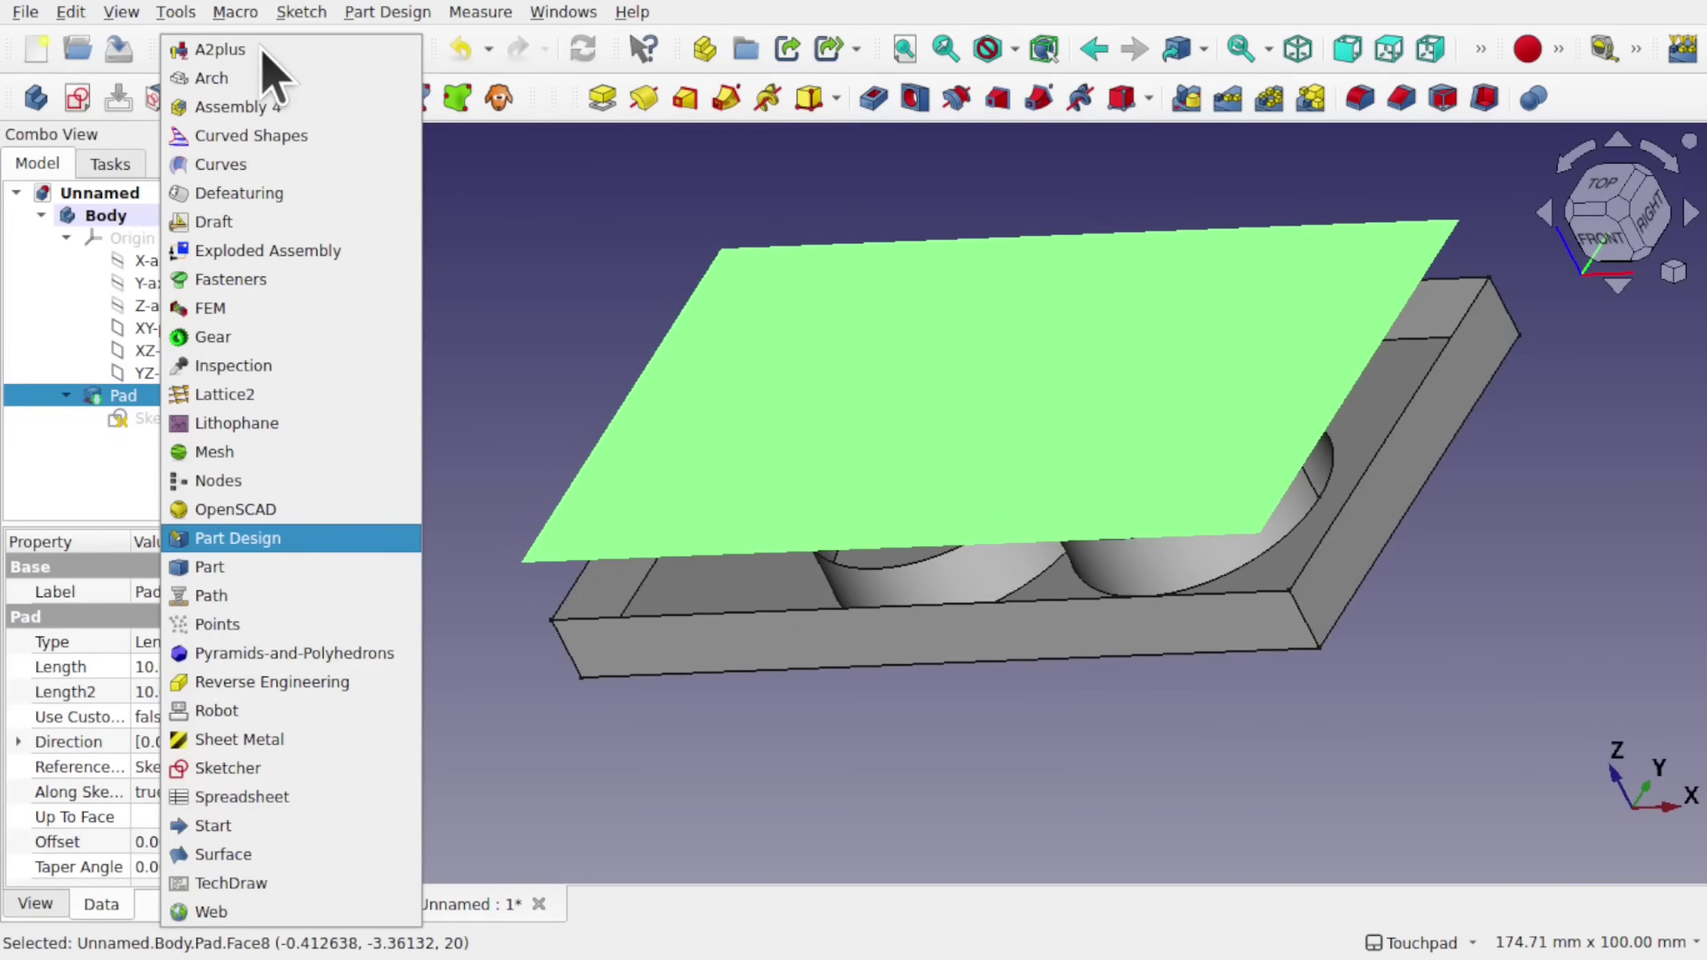
left_click(307, 568)
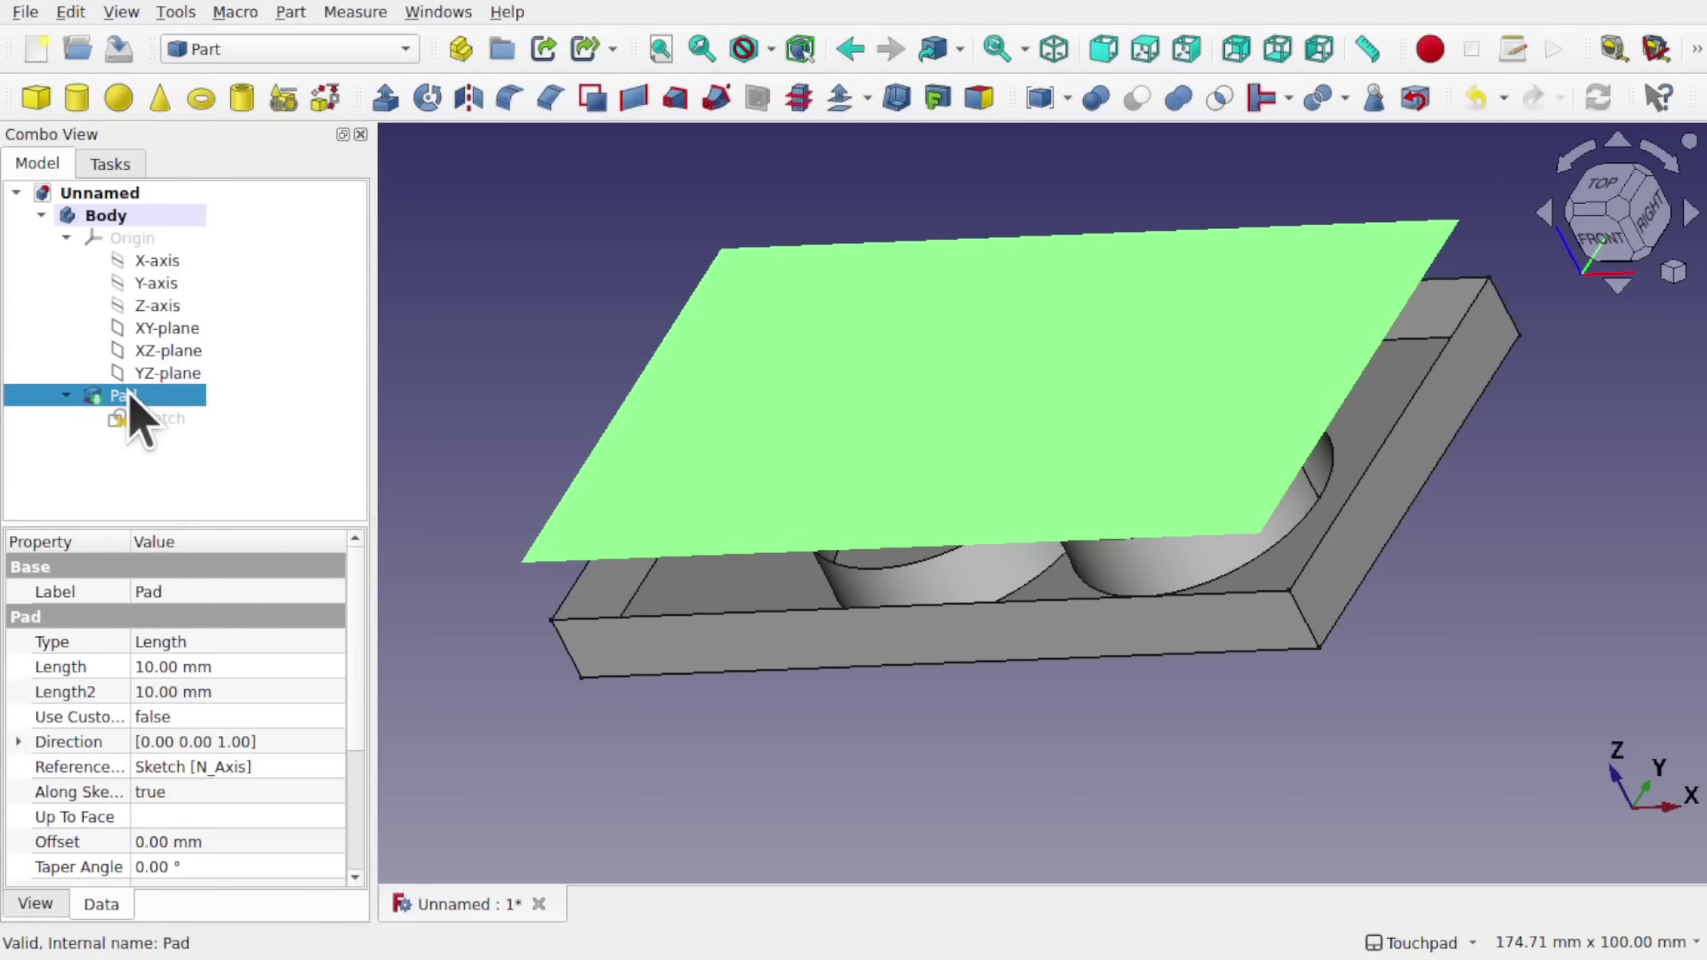
left_click(295, 13)
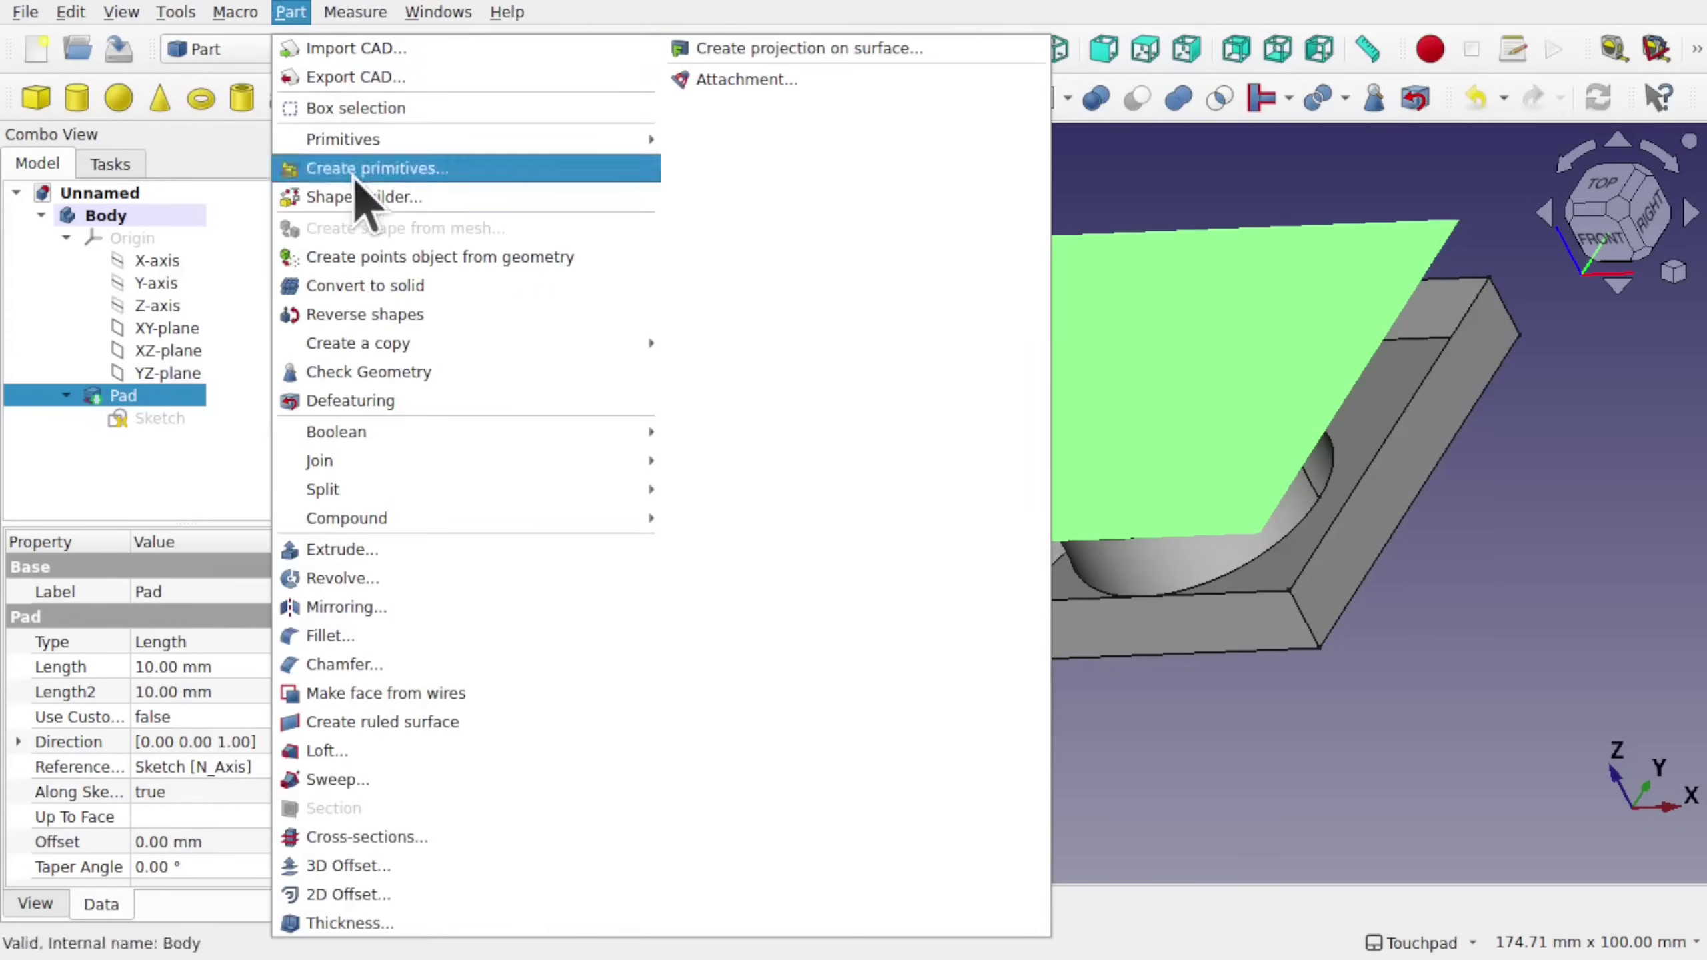
Run Check Geometry on the Pad, which flags Face1 with intersecting wires, then close it.
left_click(449, 374)
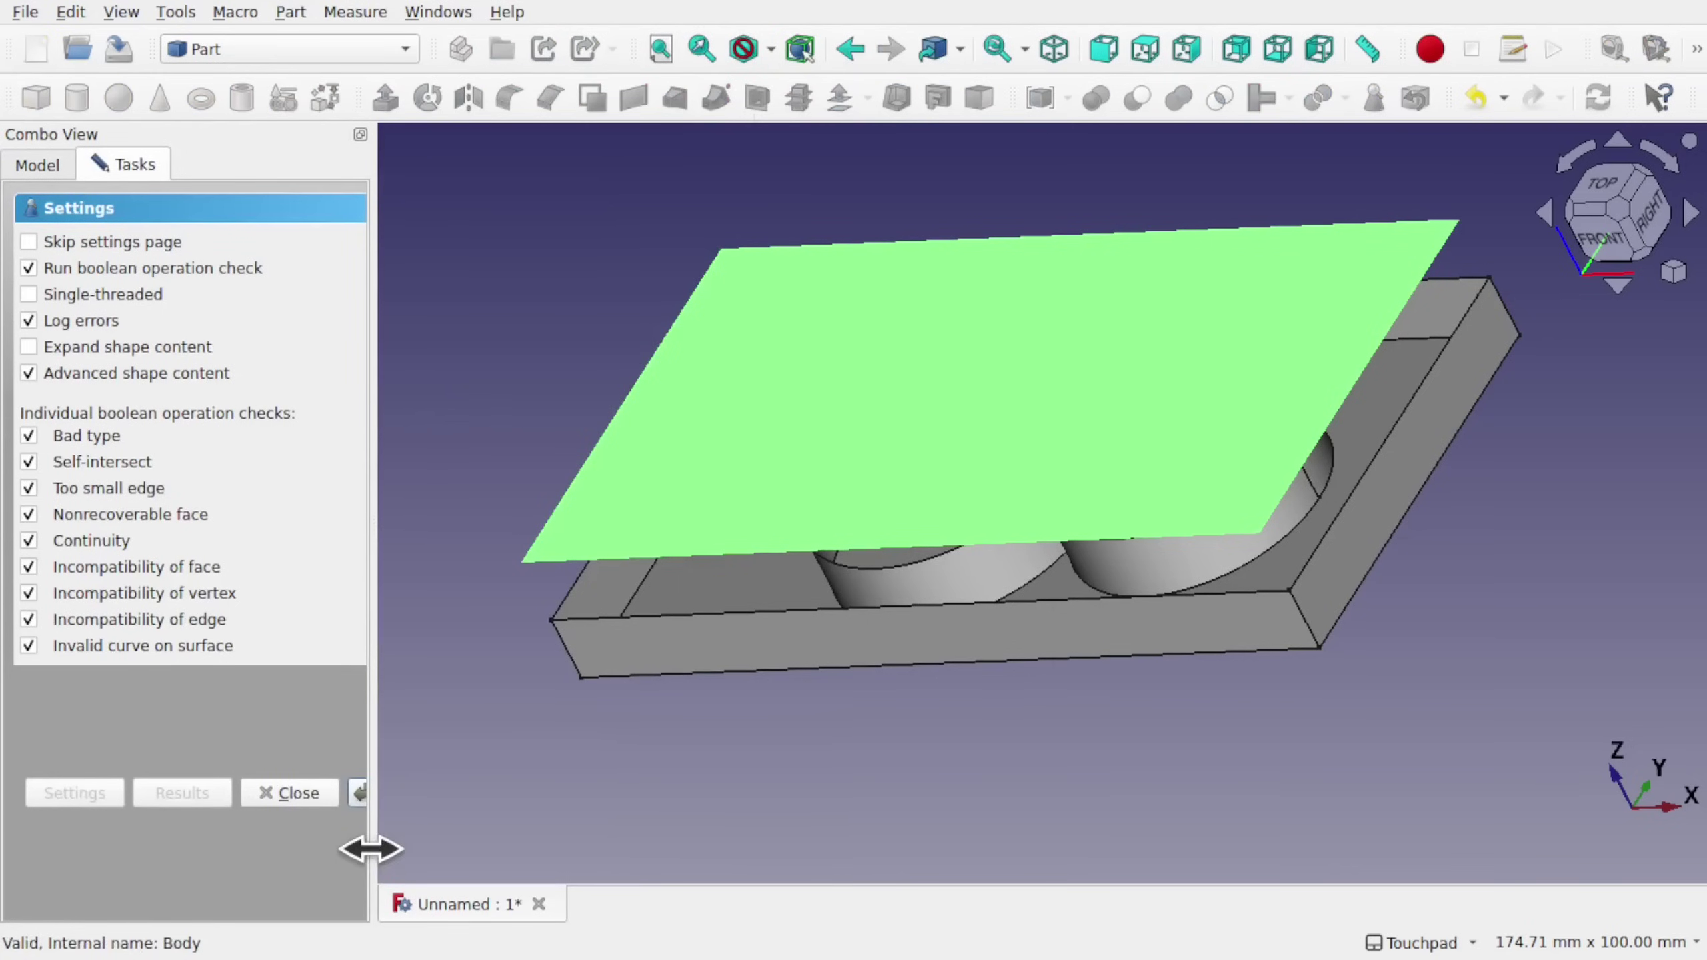
left_click_drag(371, 850, 514, 847)
left_click(430, 795)
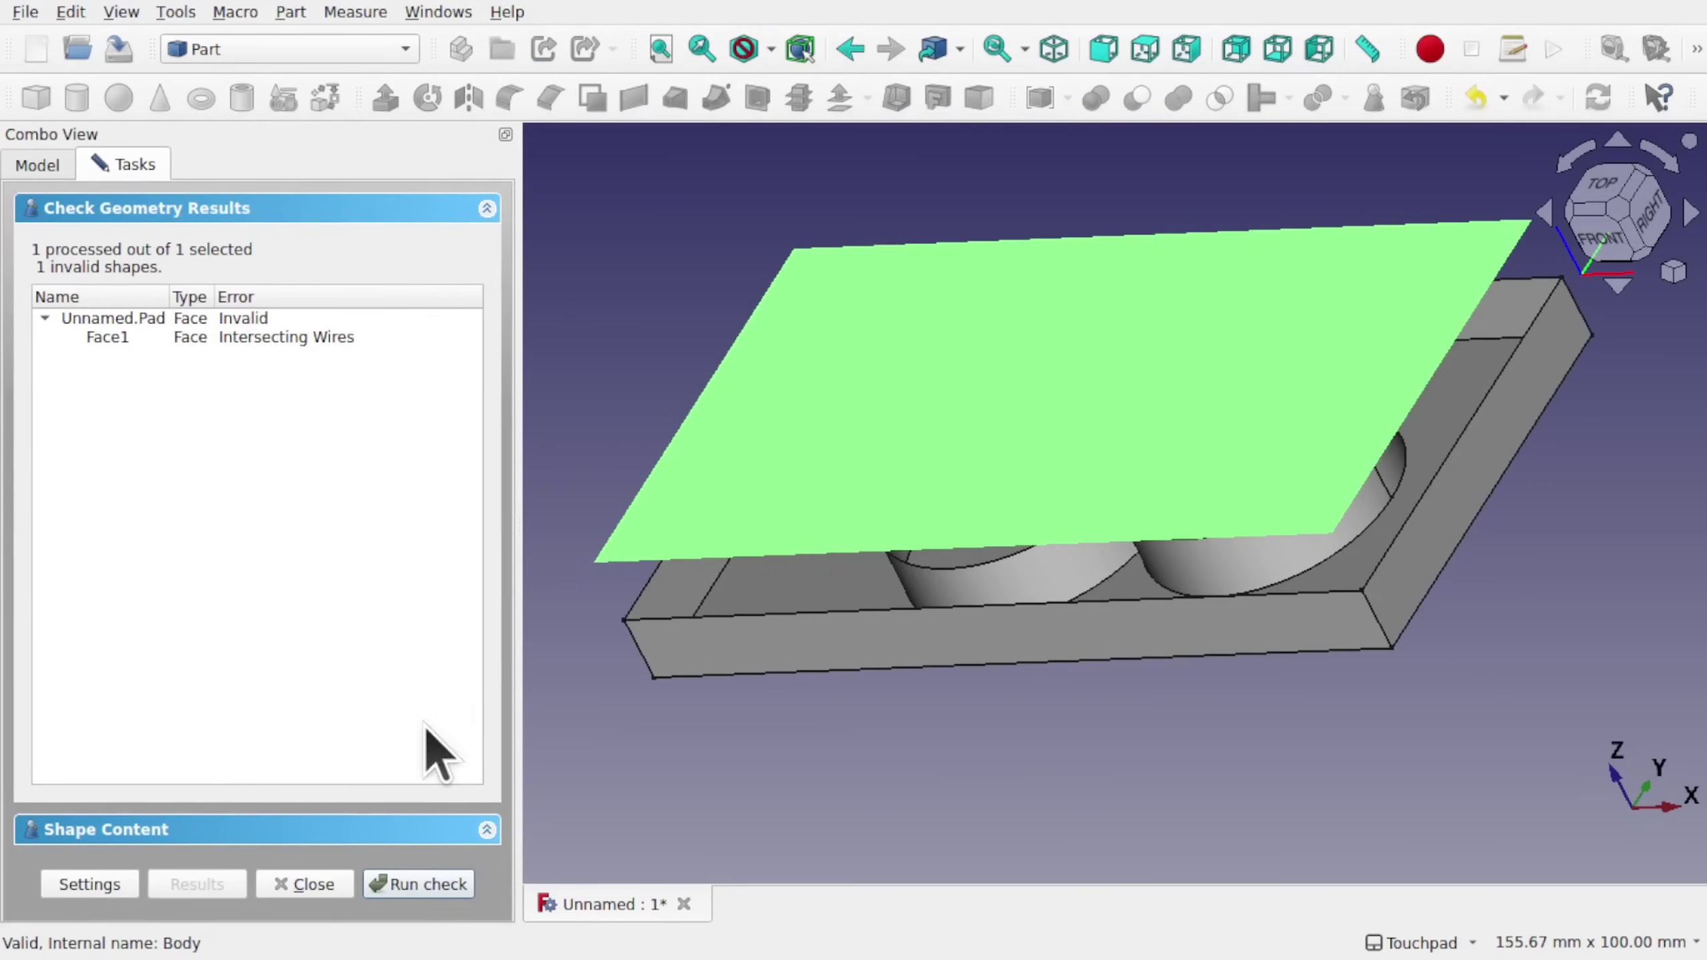
left_click(301, 884)
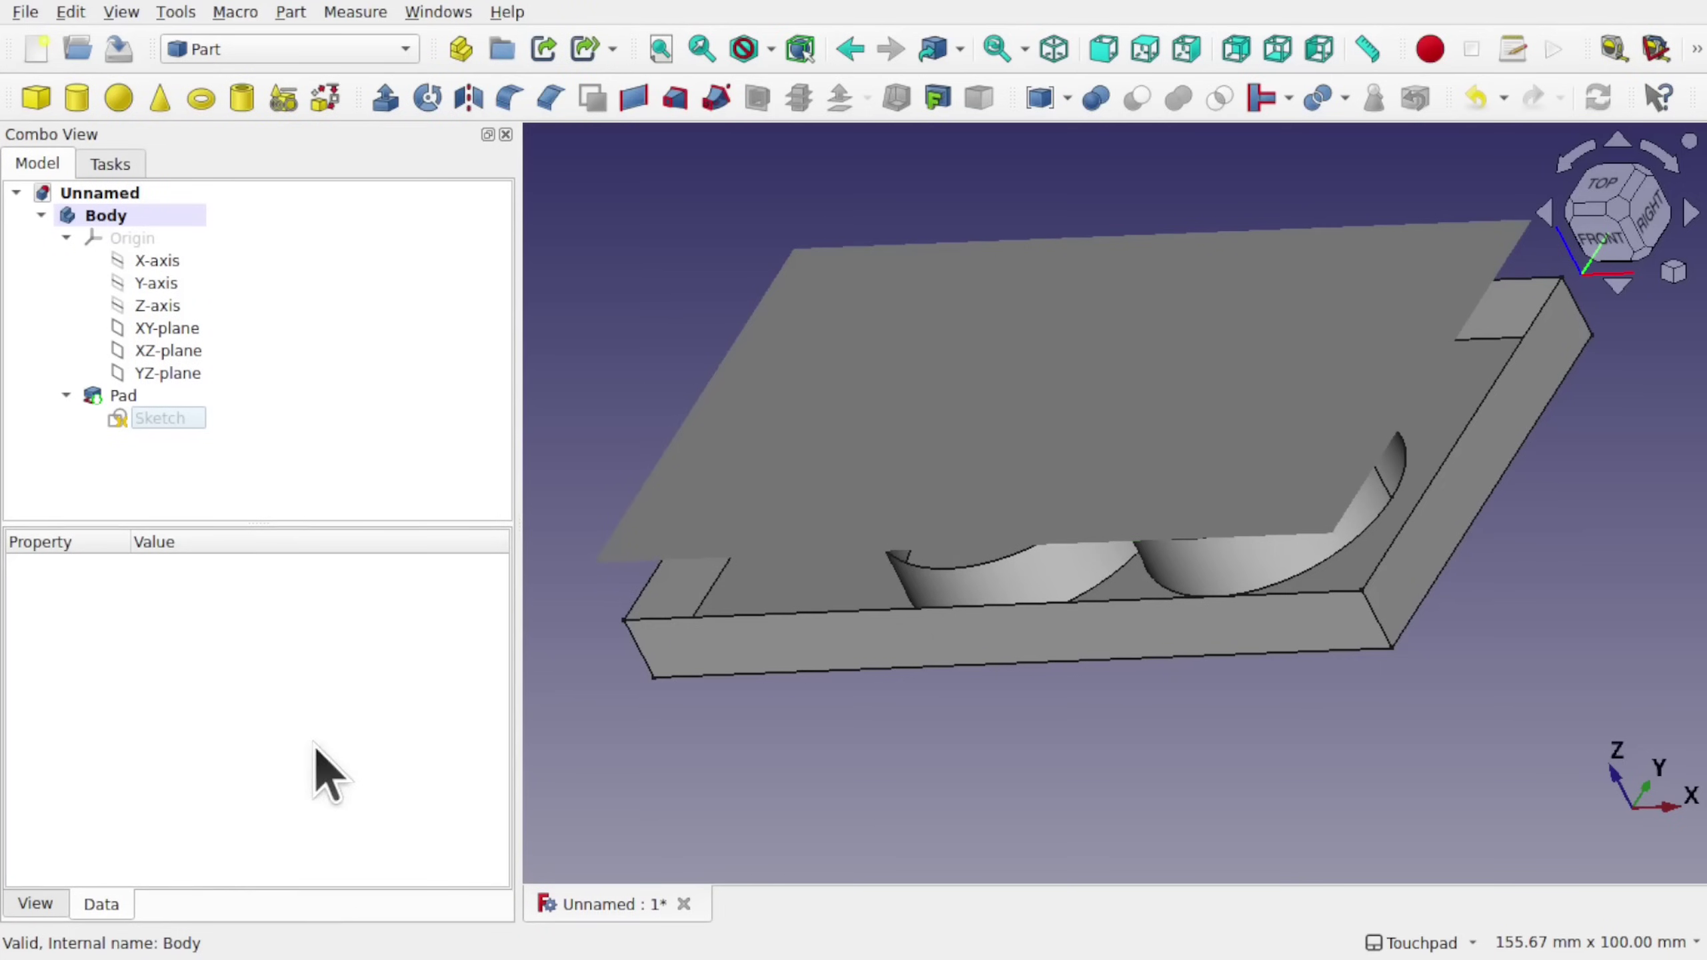
Drag the left circle leftward clear of the right circle in Sketch and close it.
double_click(172, 418)
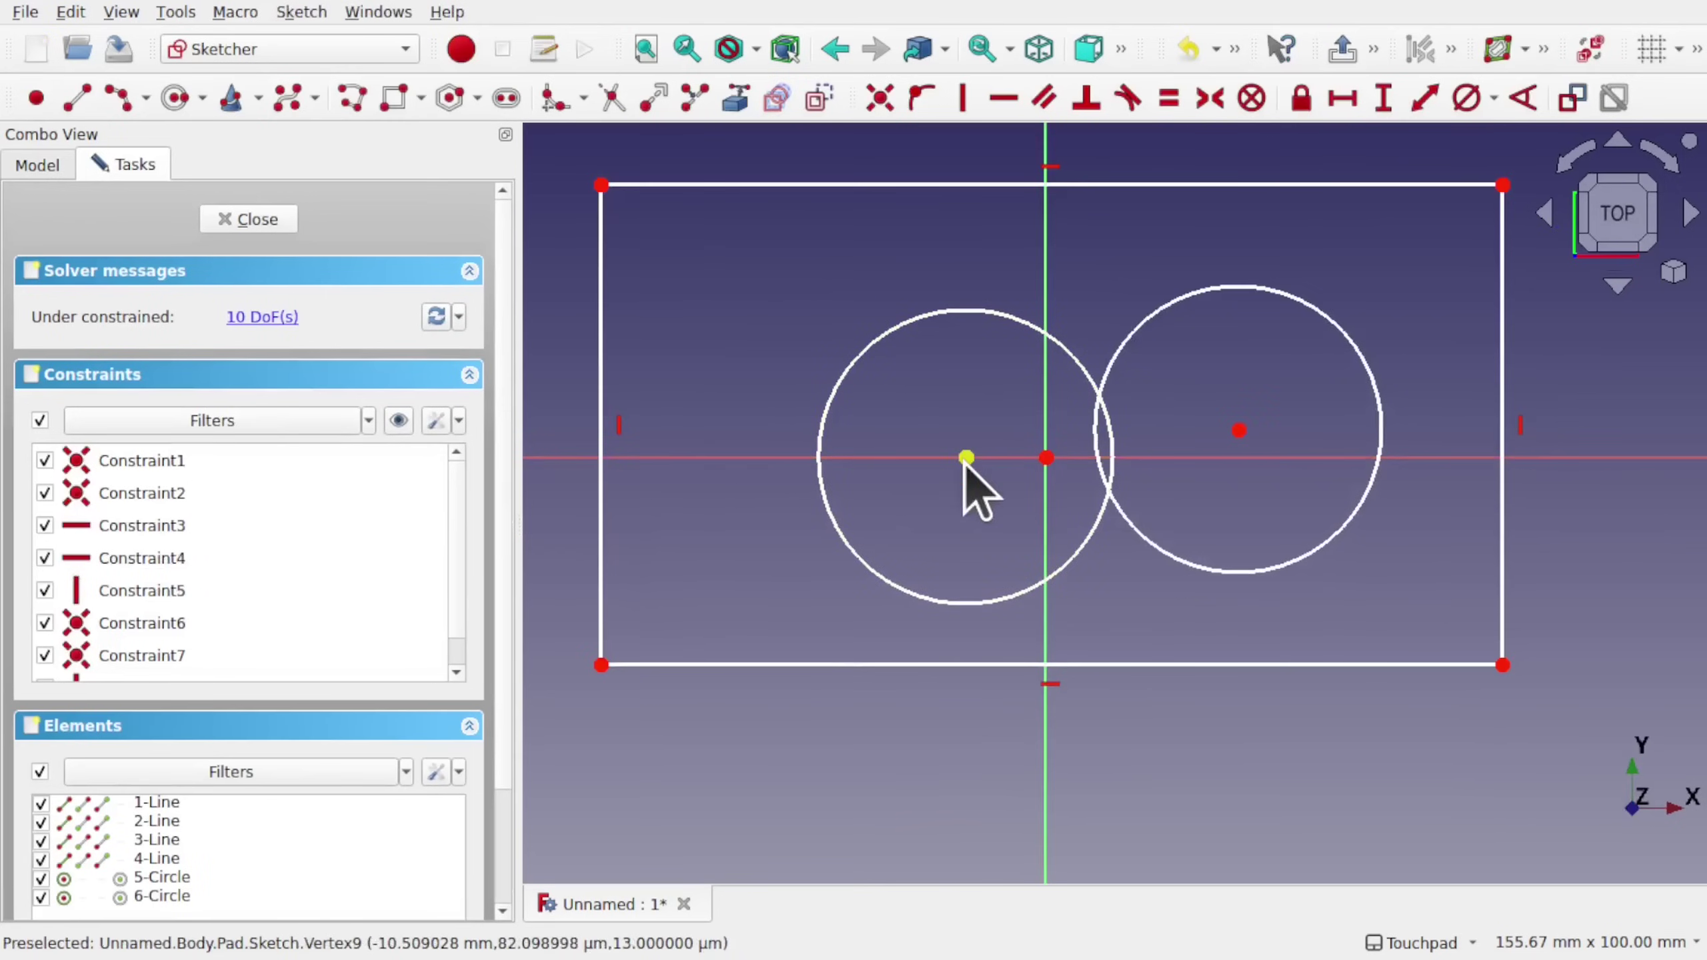
left_click_drag(966, 459, 858, 431)
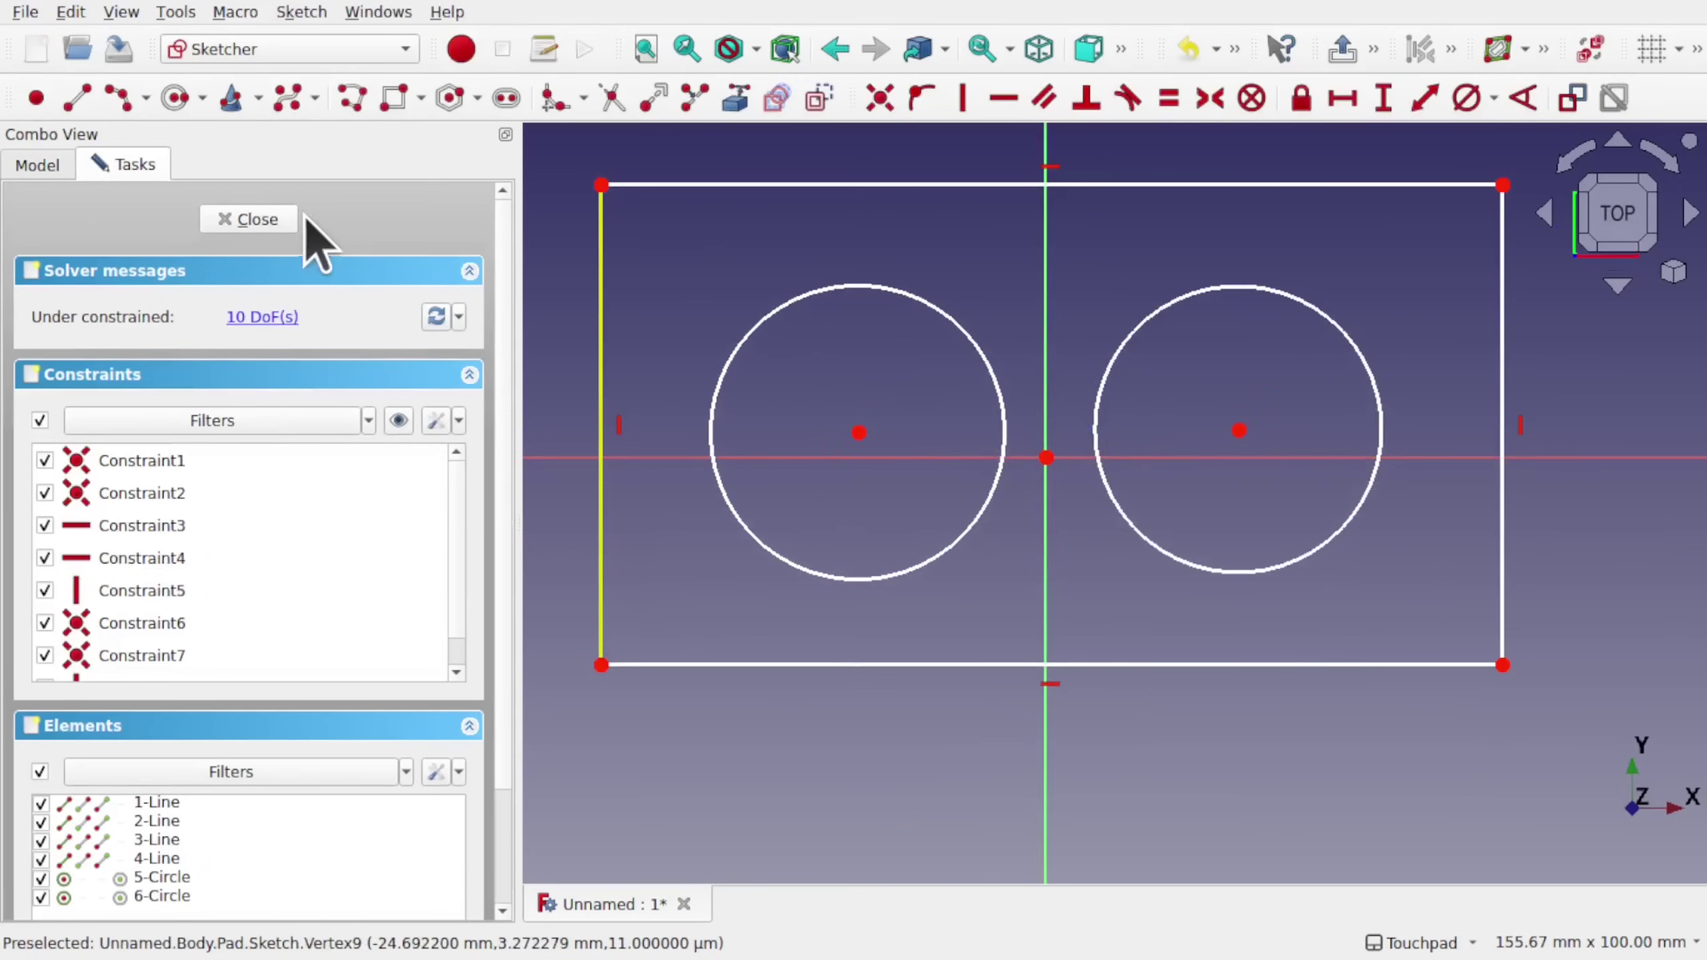
left_click(261, 222)
middle_click_drag(1322, 416, 1210, 387)
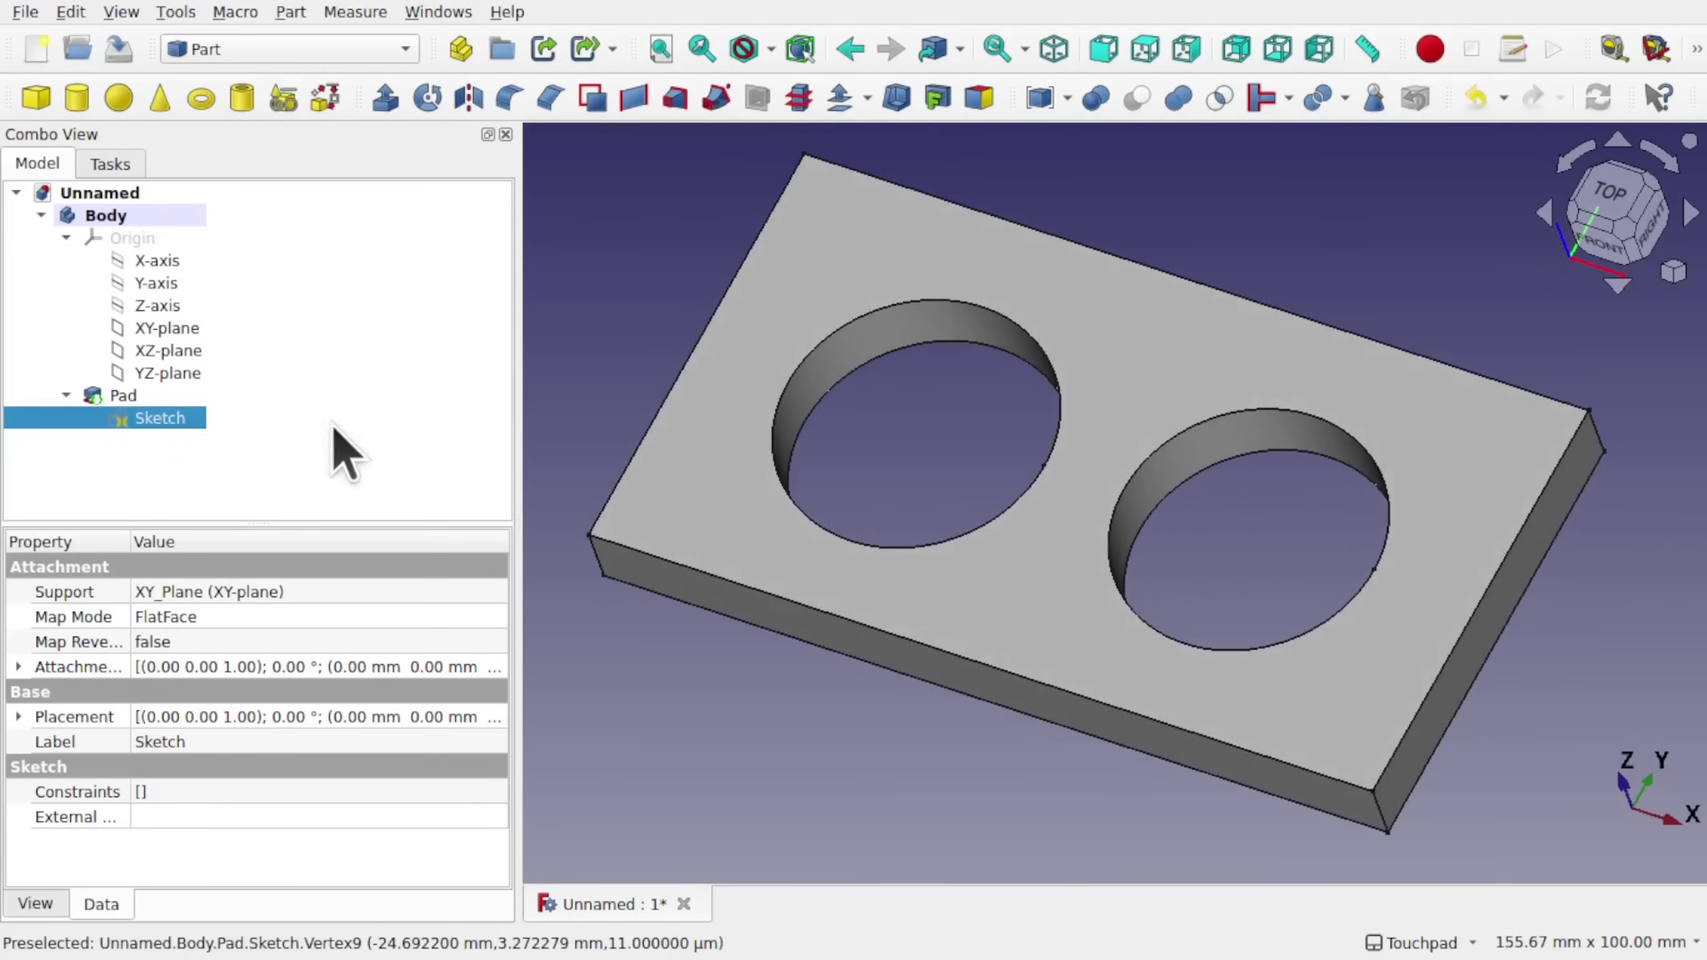
Drag the left circle outside the rectangle's left edge in Sketch, then close the sketch.
double_click(190, 428)
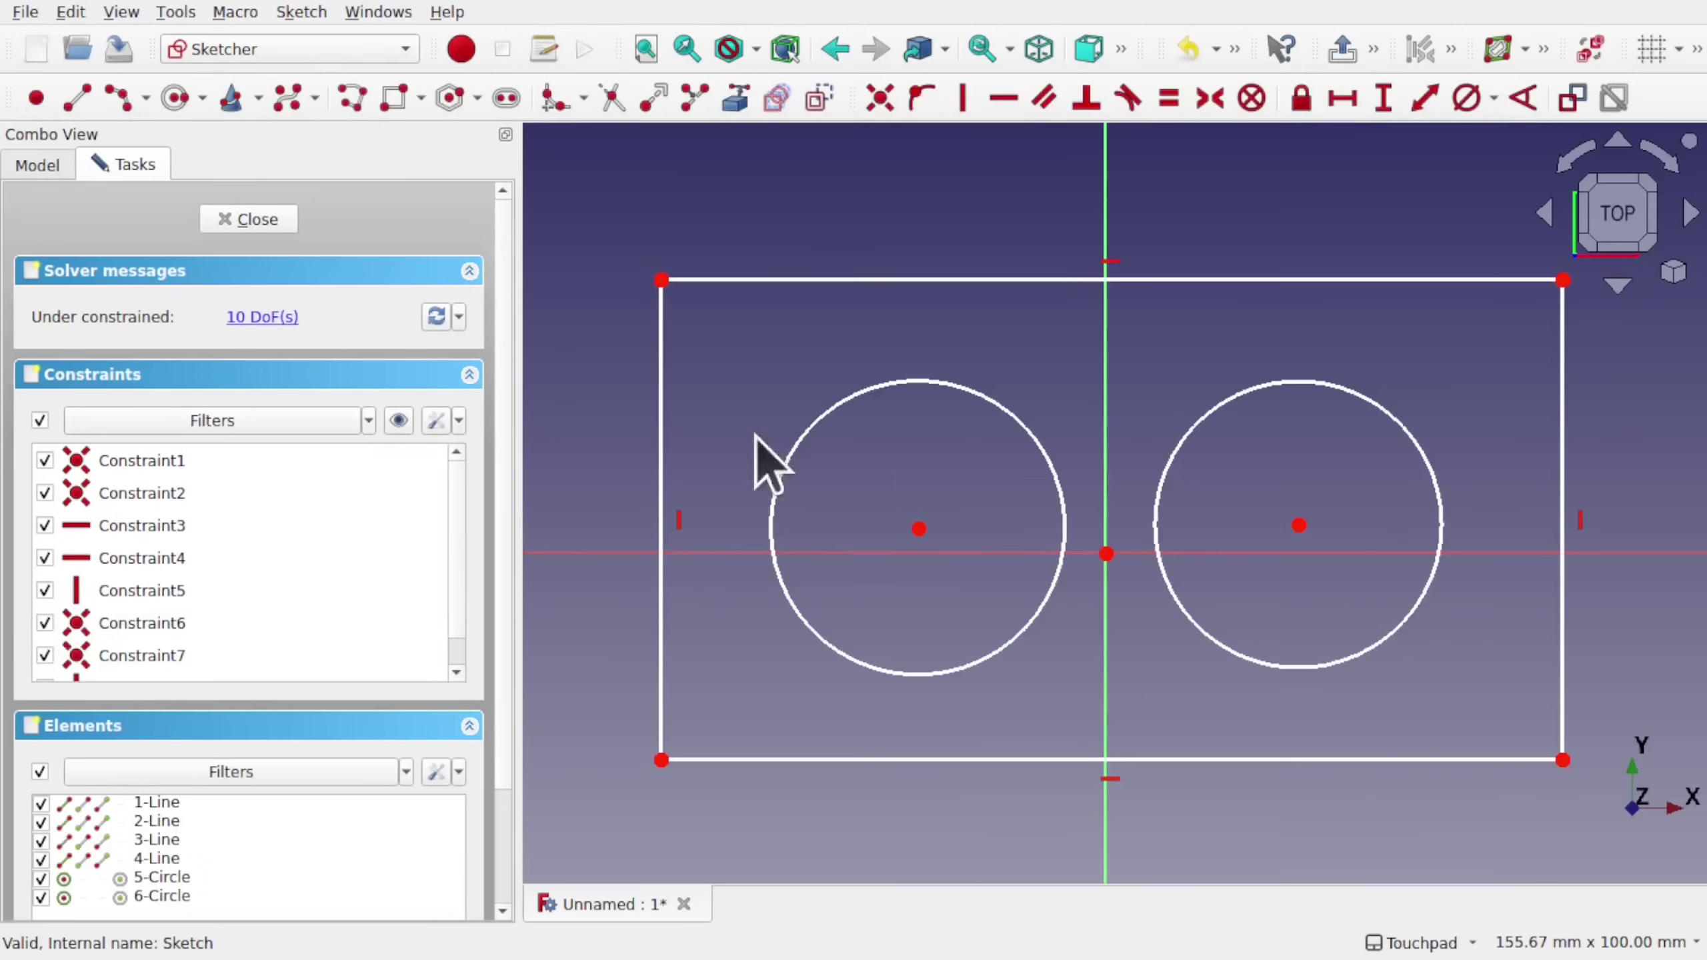
mouse_move(755, 458)
middle_mouse_down()
mouse_move(1018, 400)
mouse_move(1133, 340)
middle_mouse_up()
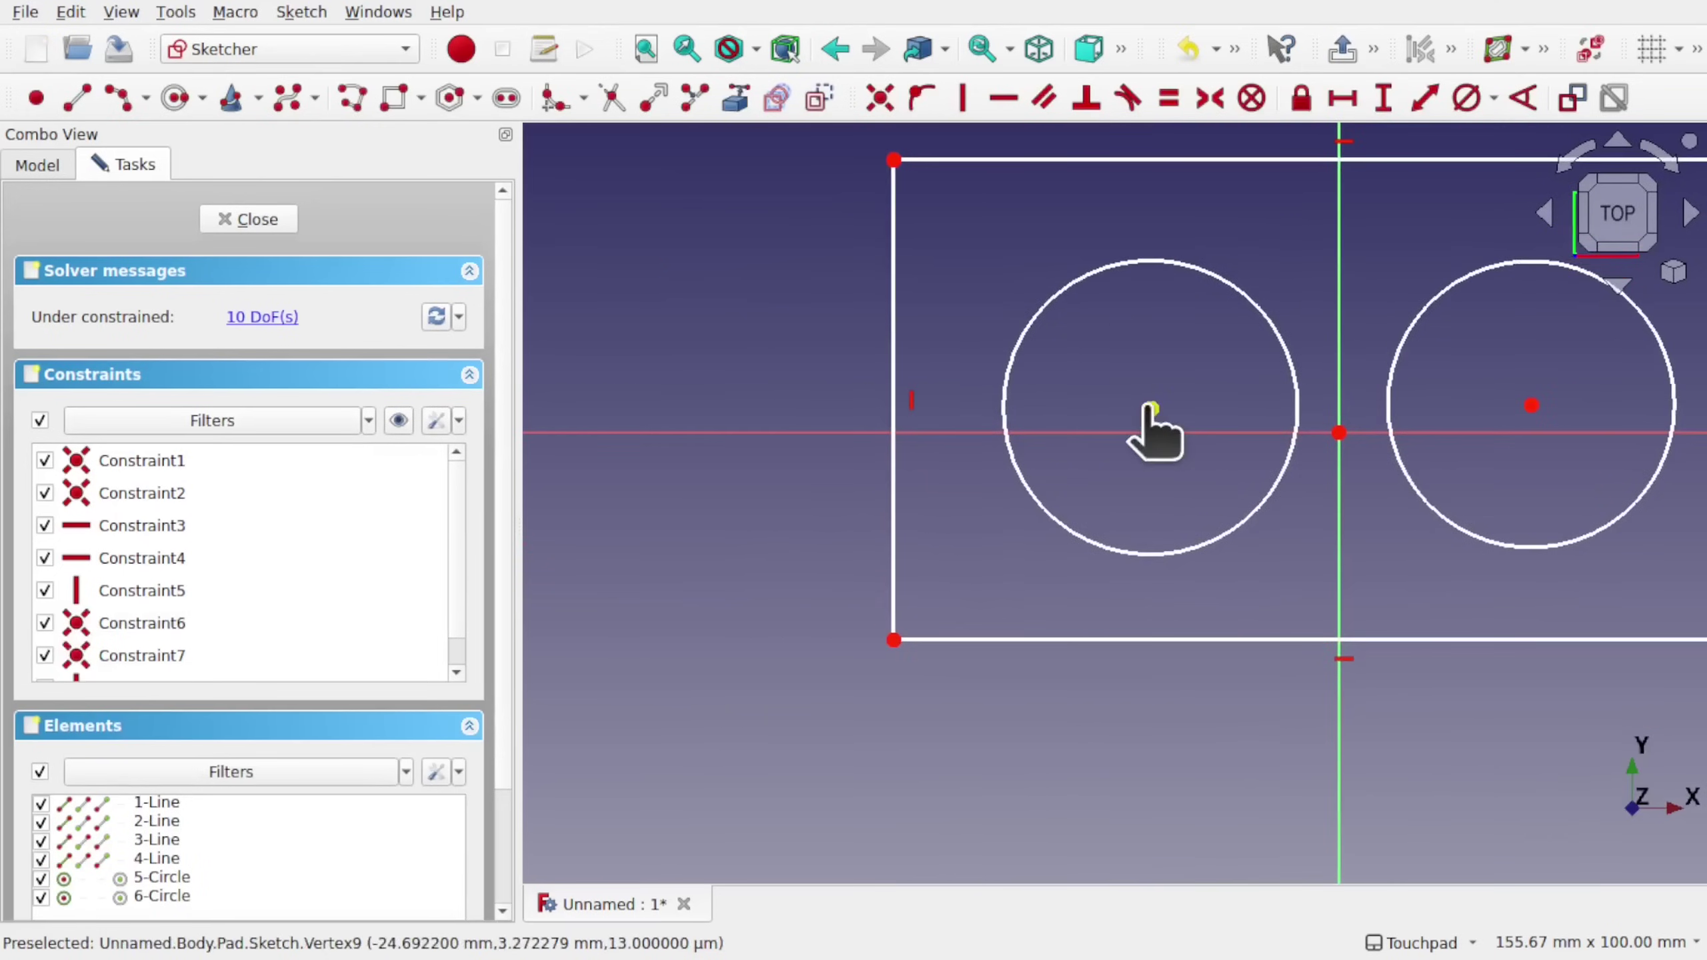
left_click_drag(1151, 408, 669, 410)
scroll(1094, 427, "down", 5)
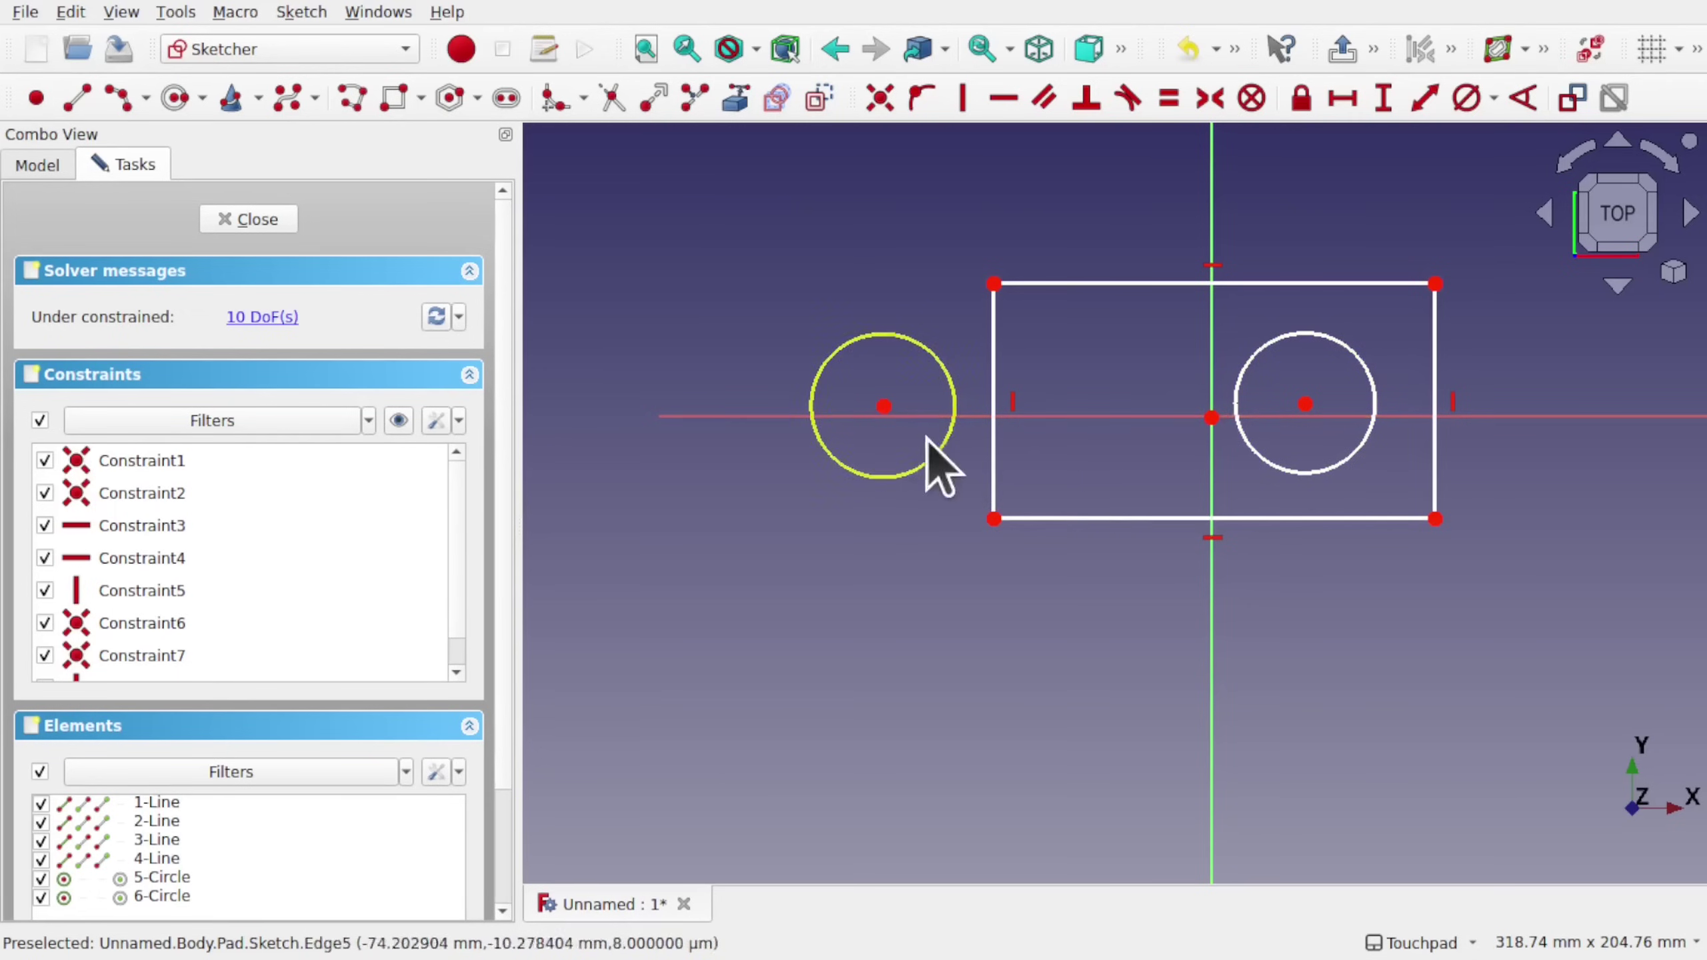
left_click(261, 218)
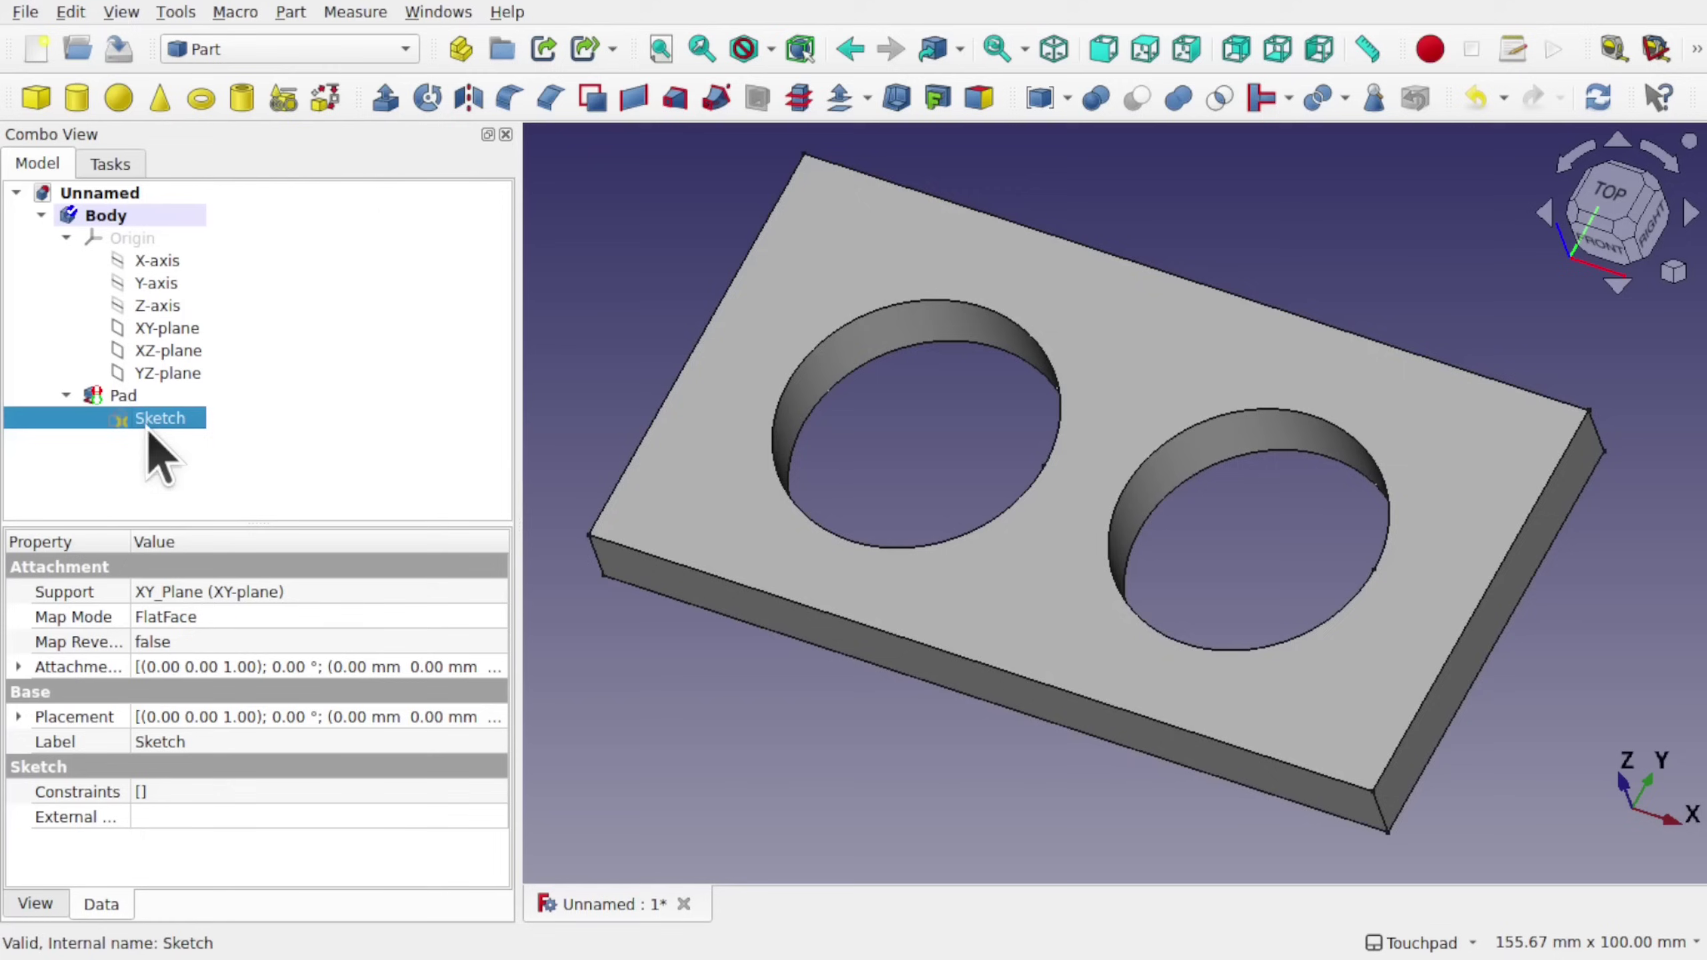
left_click(119, 399)
key("Delete")
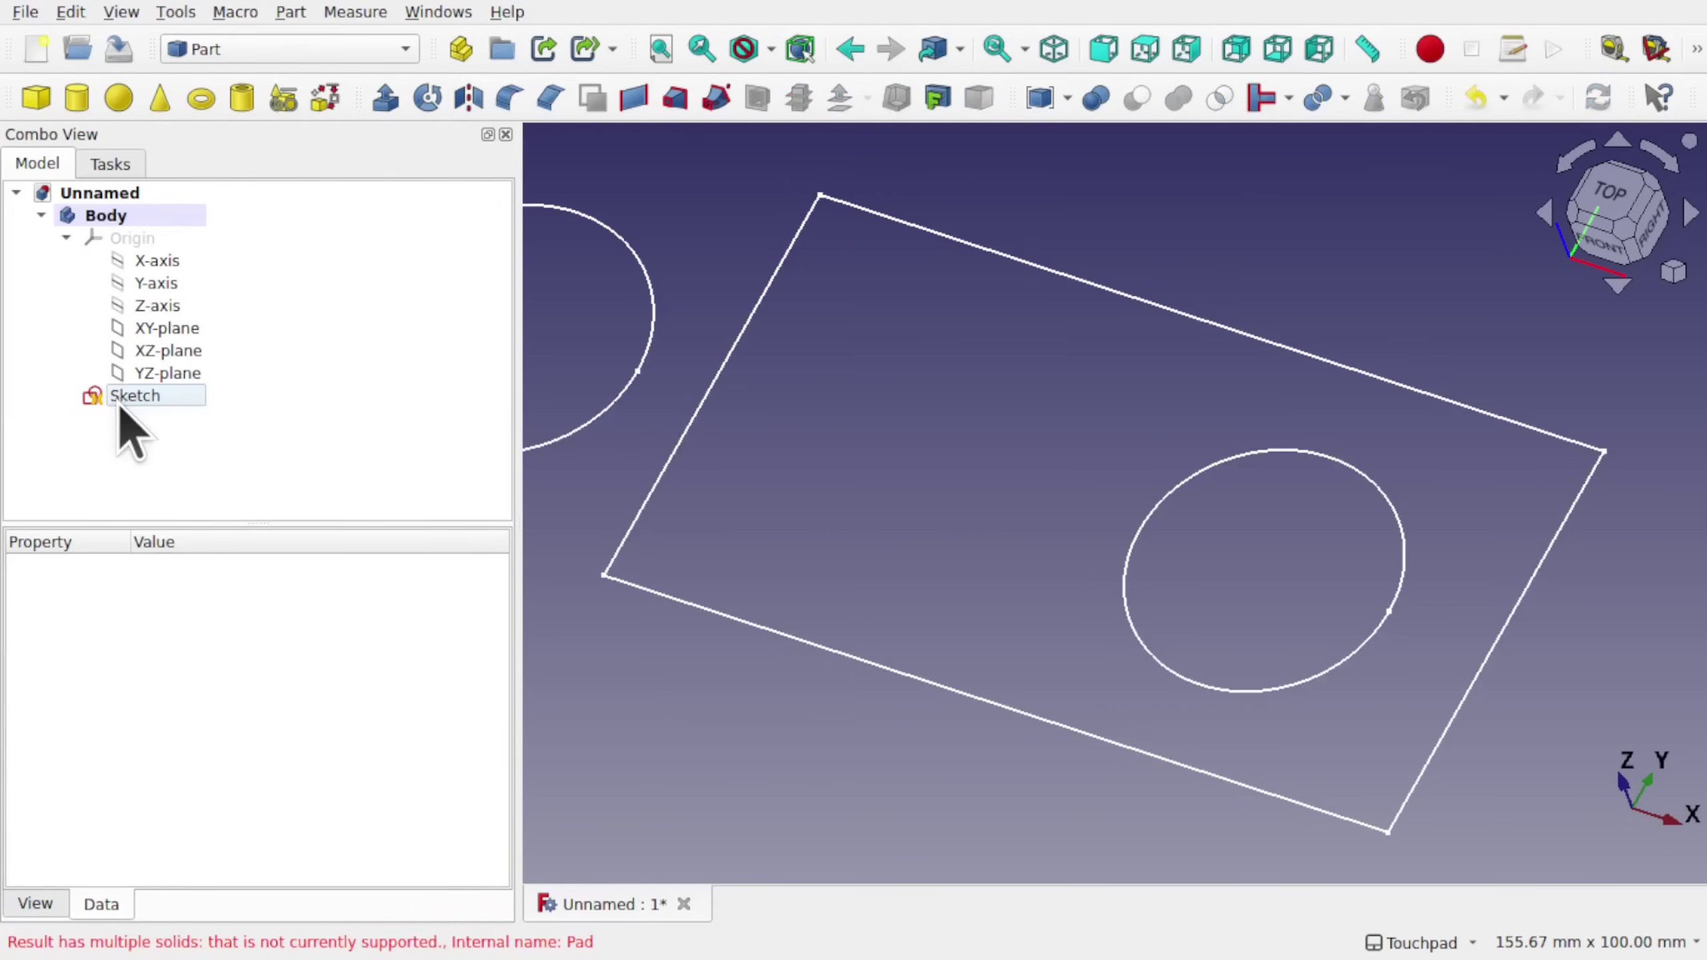
left_click(65, 238)
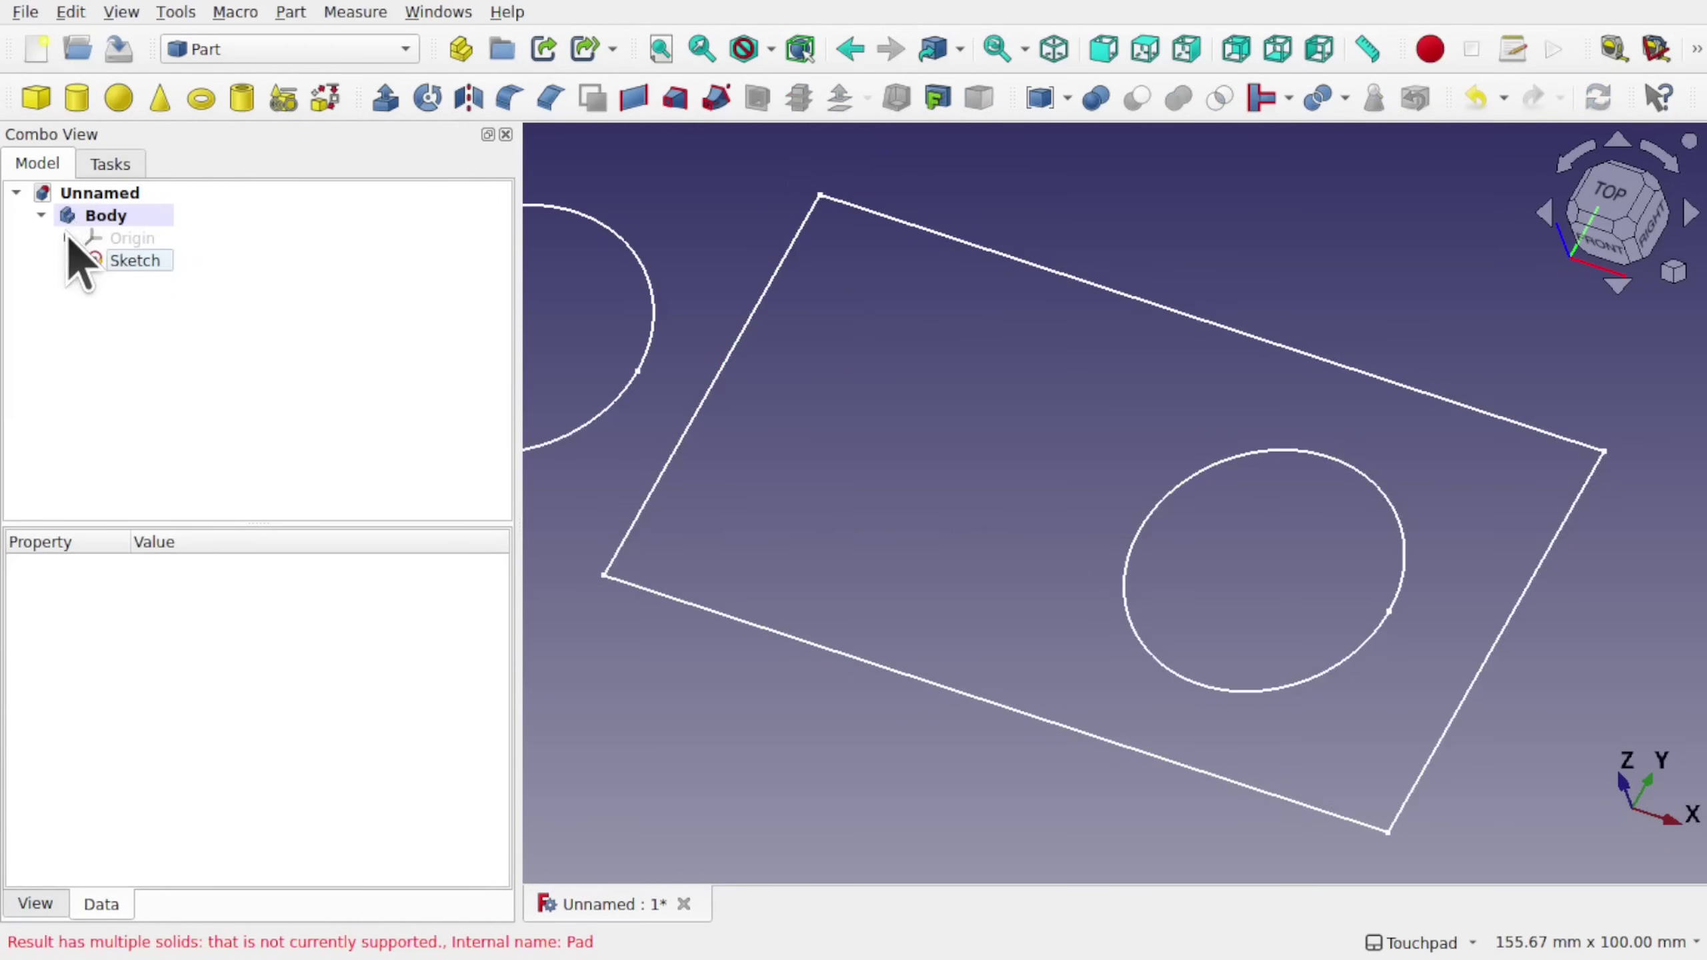
left_click(130, 261)
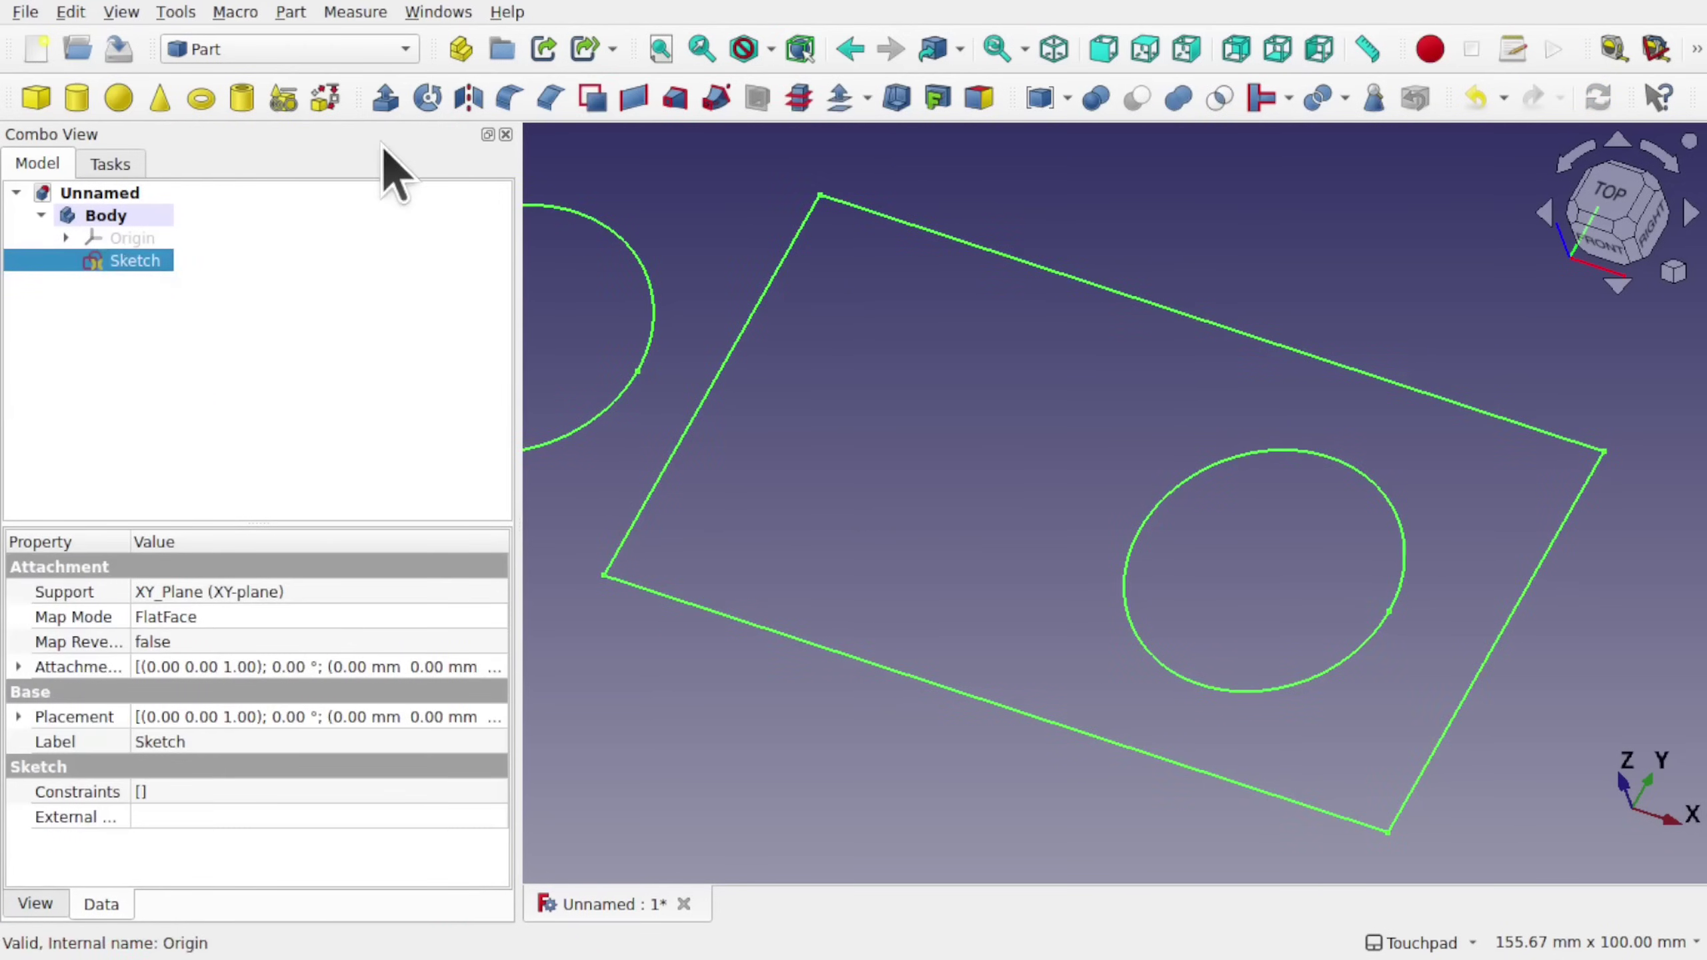
left_click(340, 47)
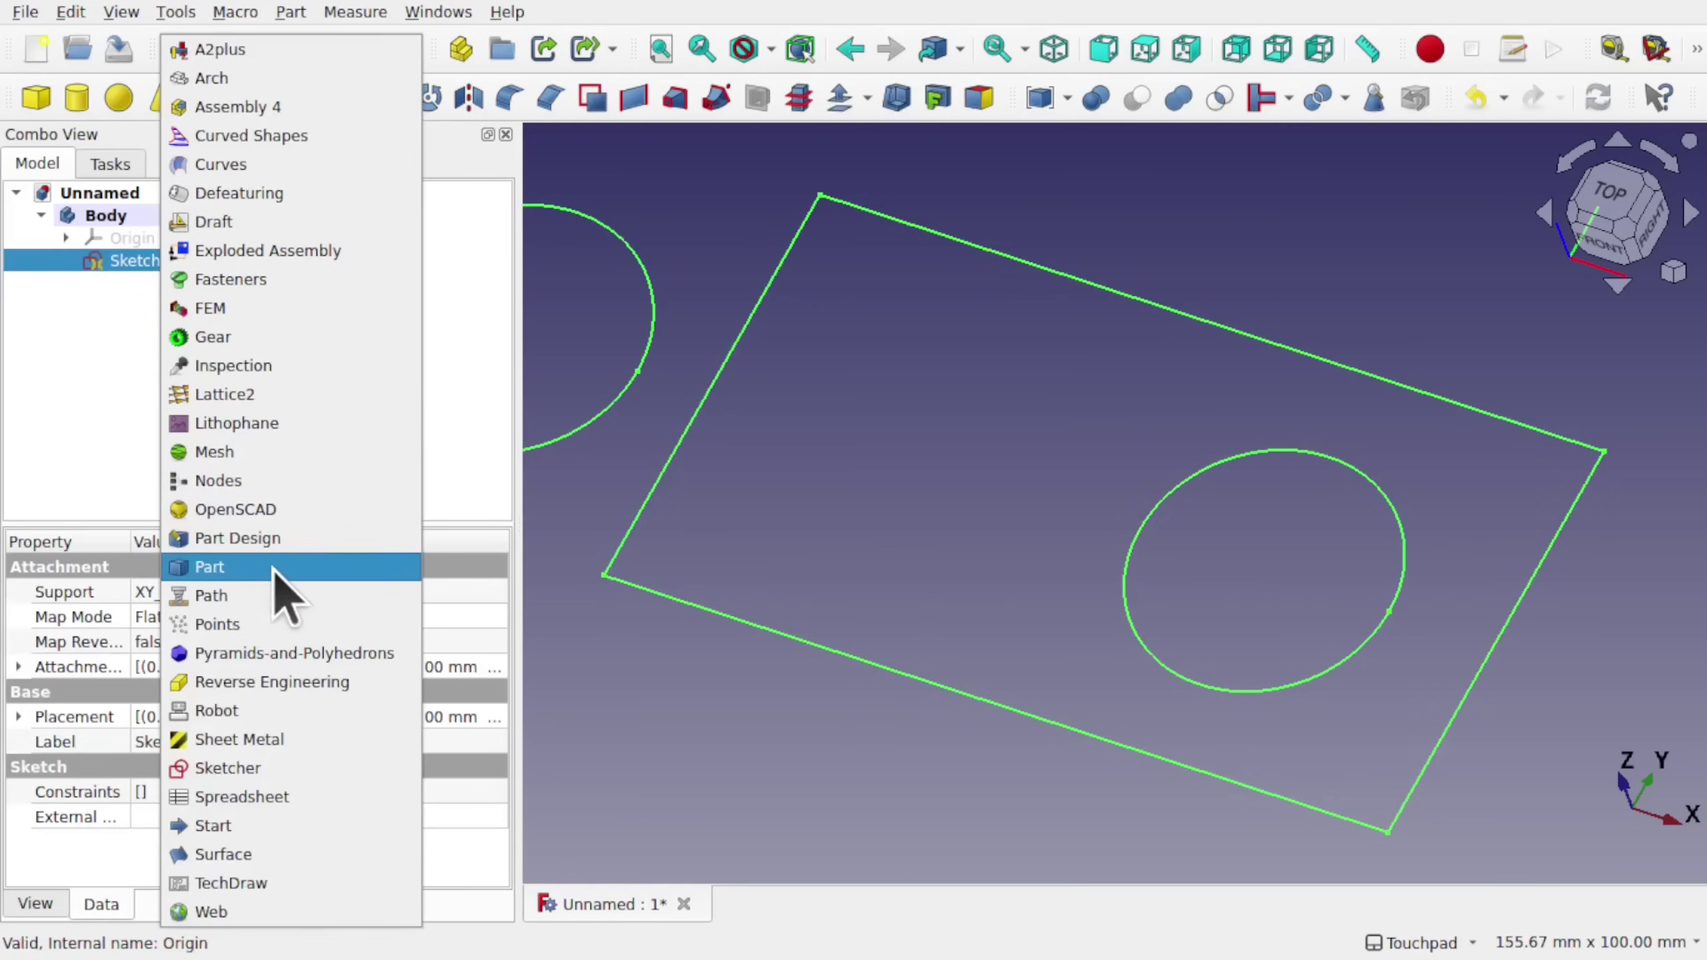
key("Escape")
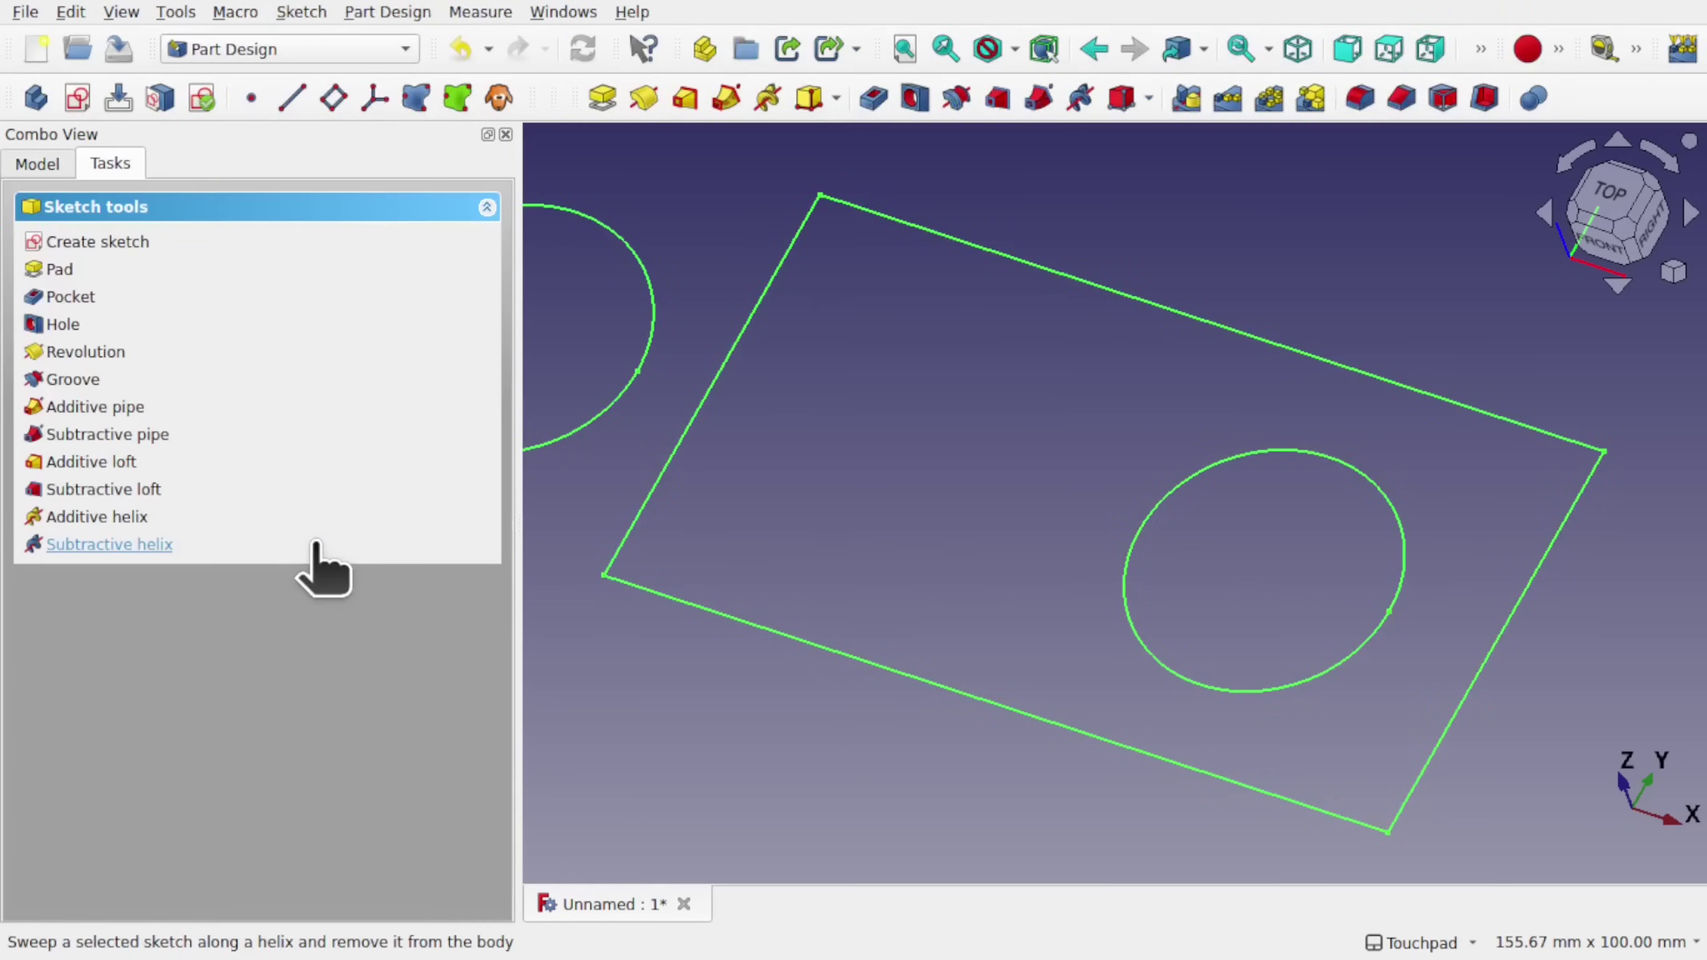
left_click(39, 172)
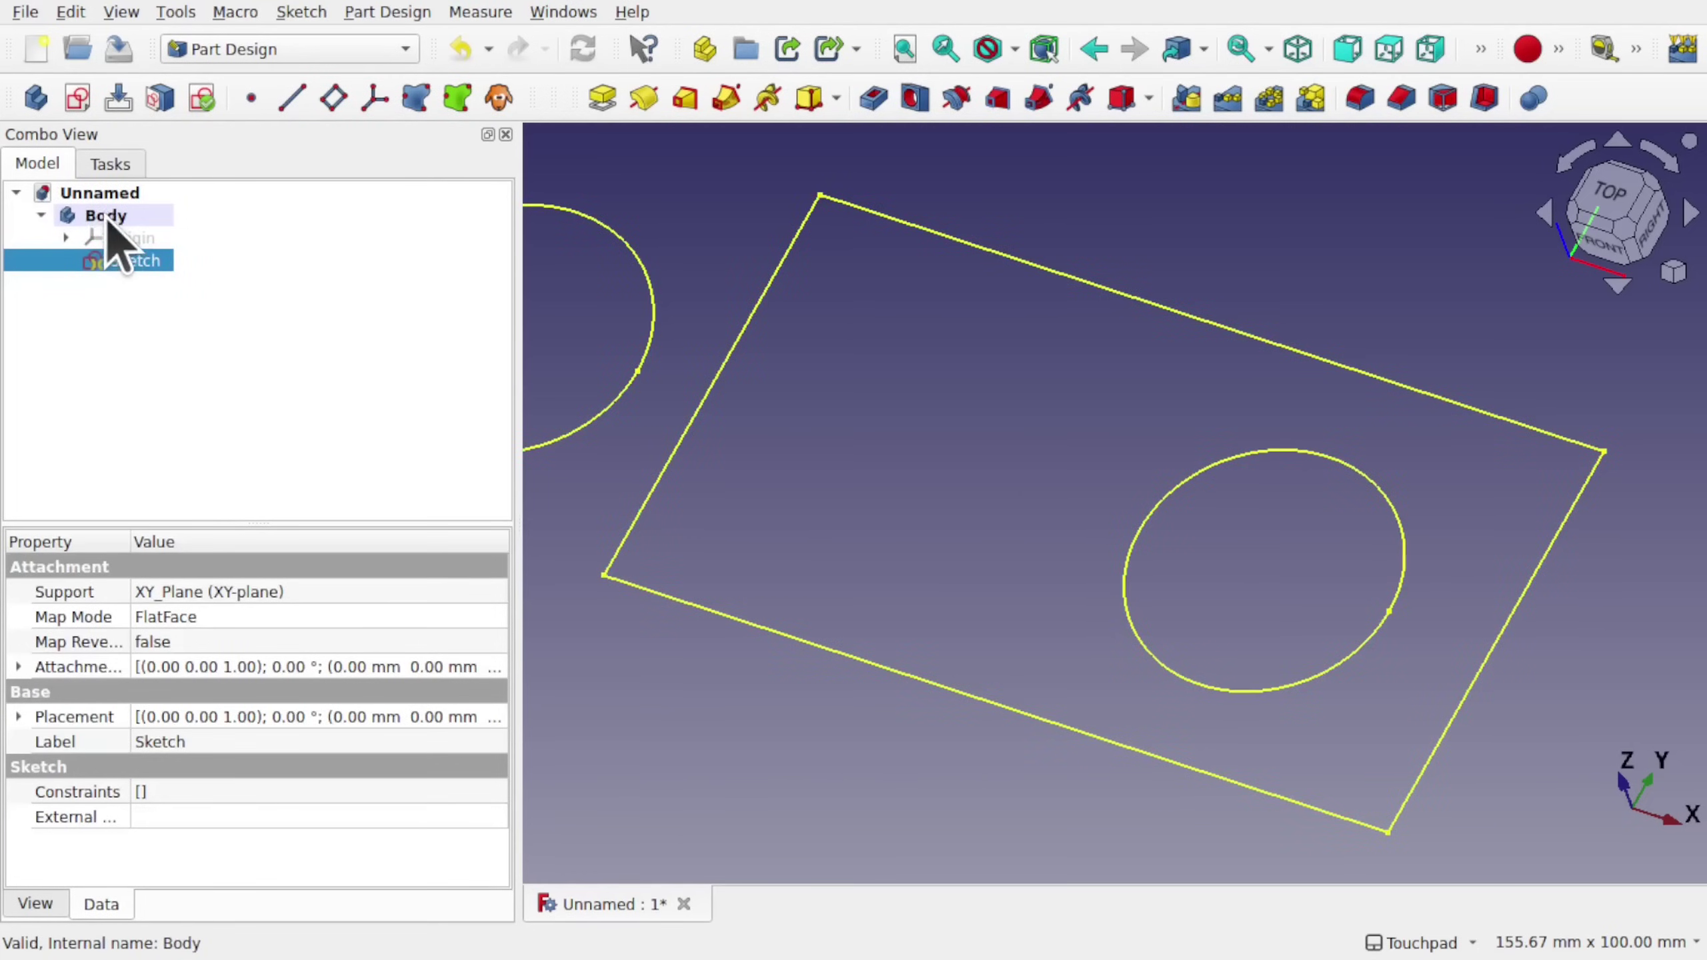
left_click(263, 54)
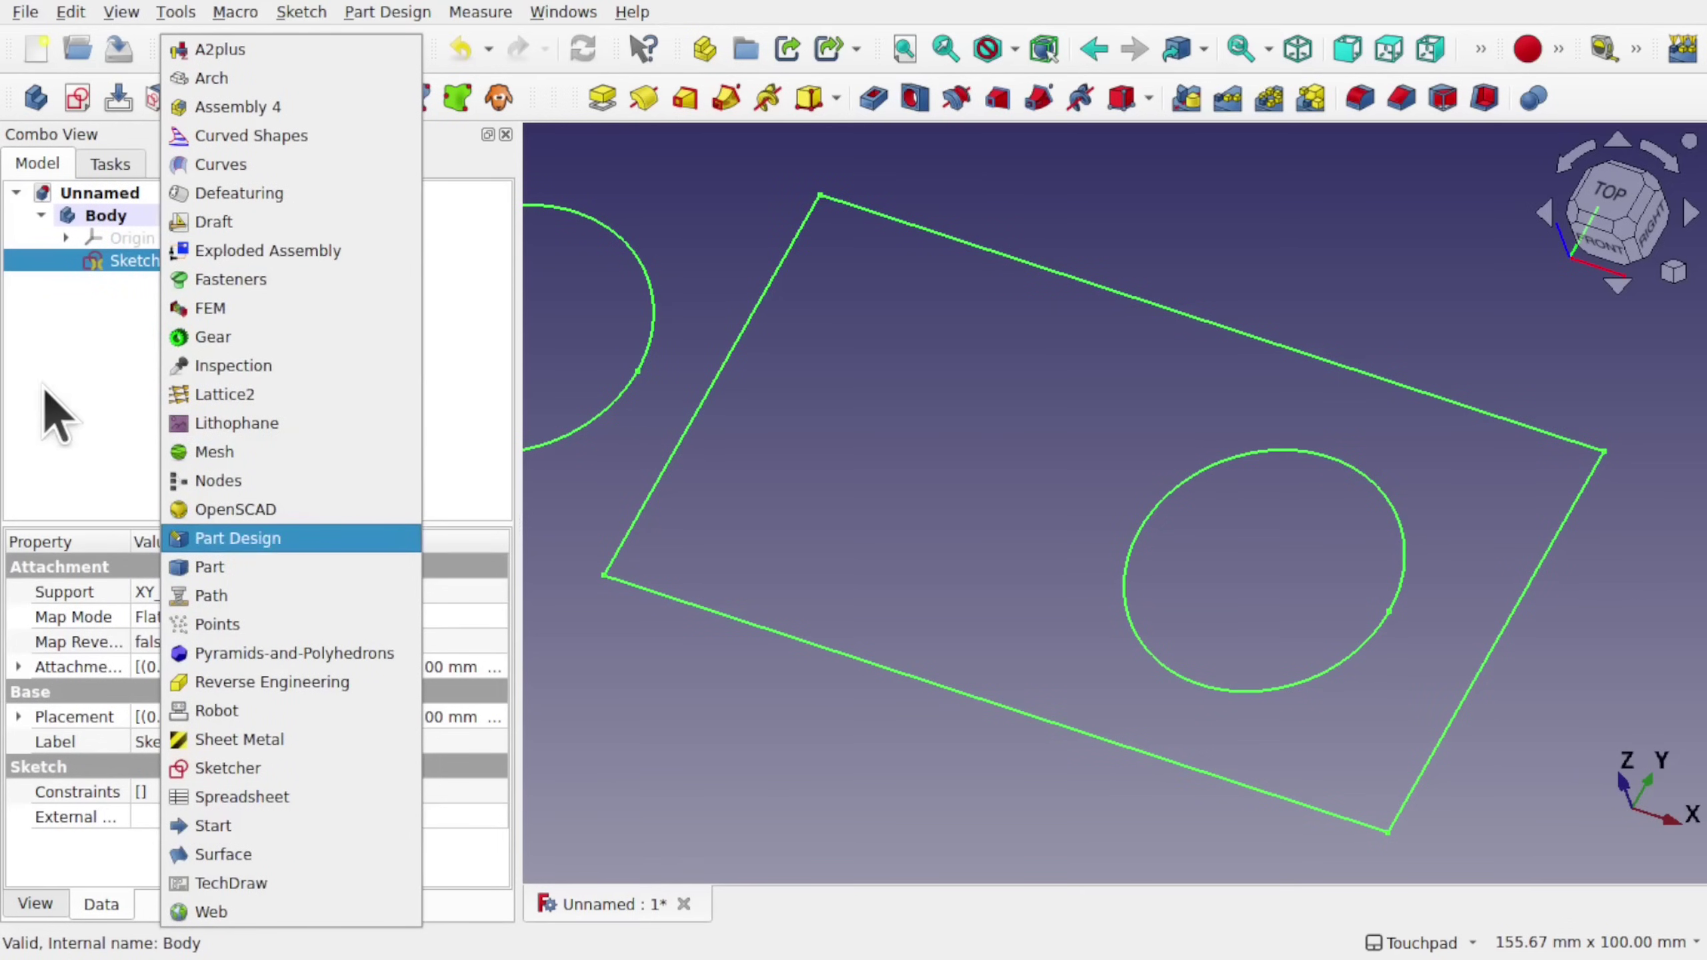
left_click(88, 379)
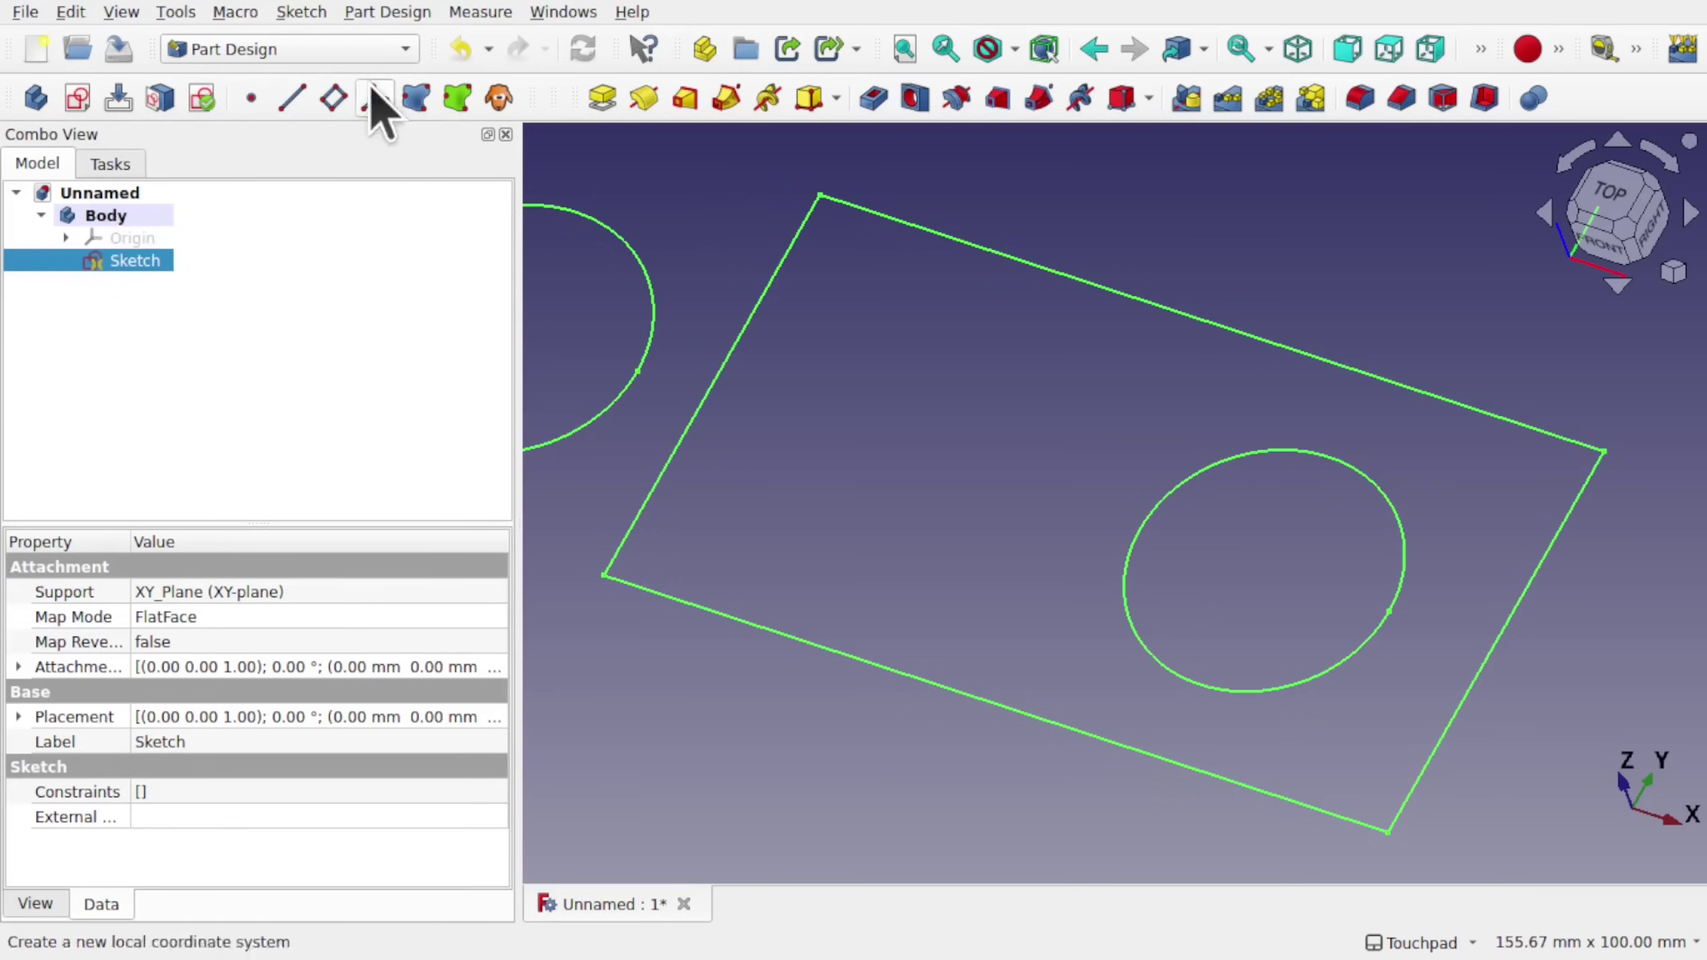
left_click(602, 98)
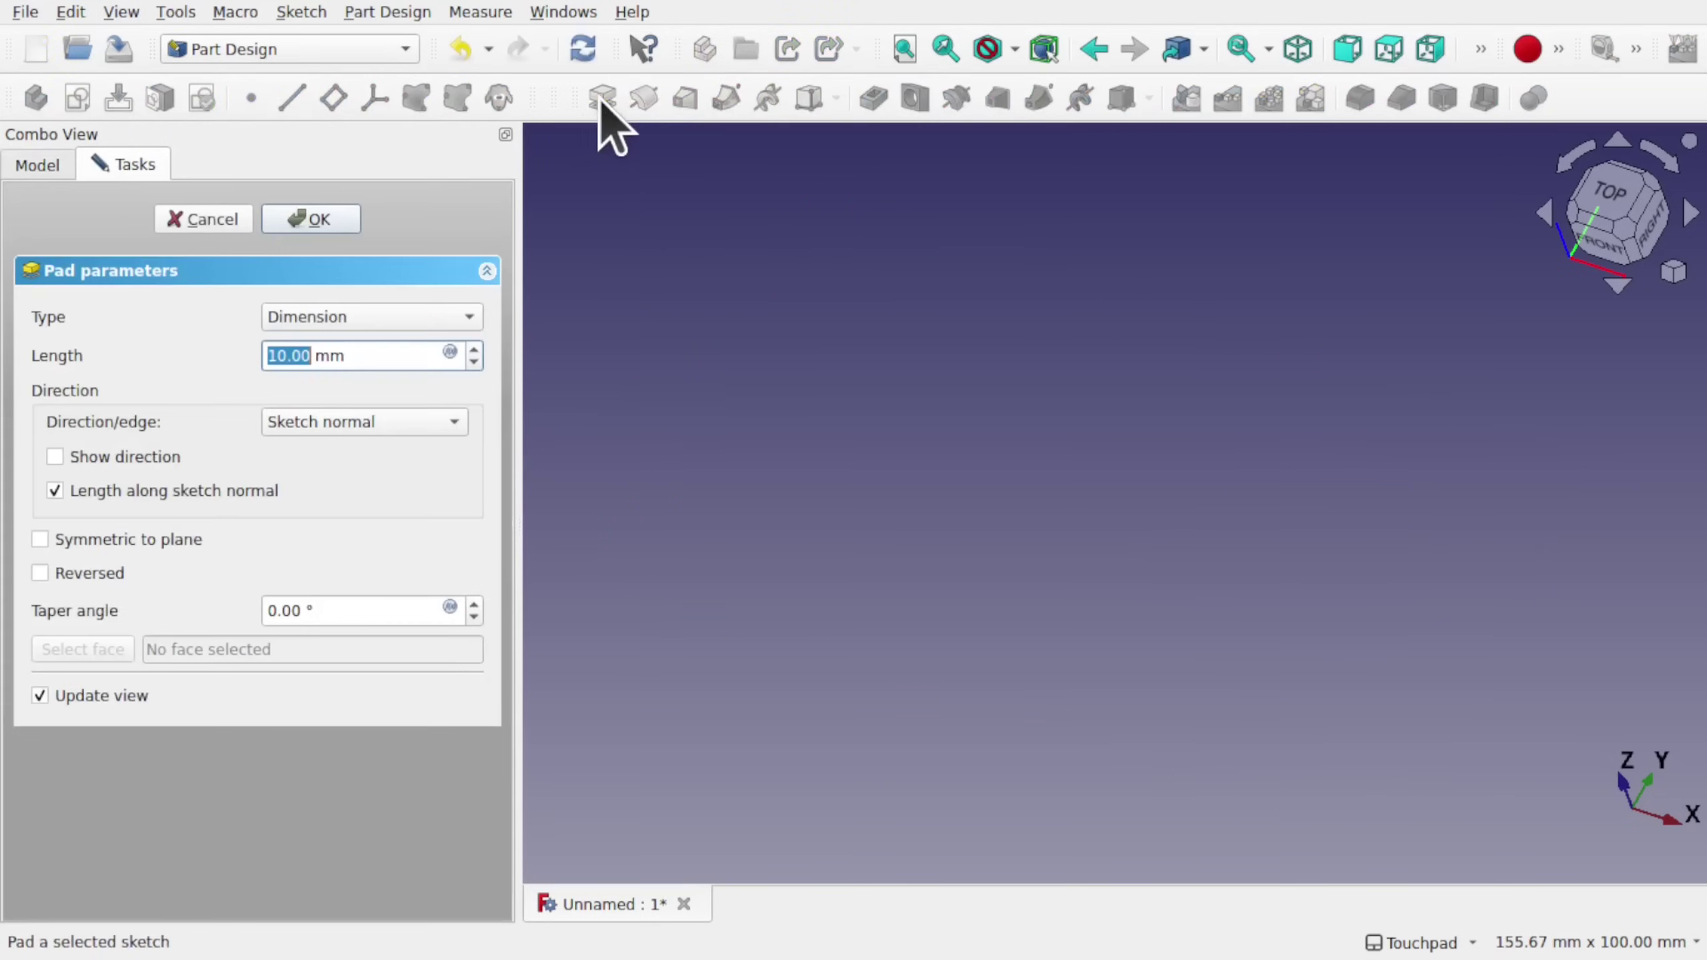
left_click(314, 223)
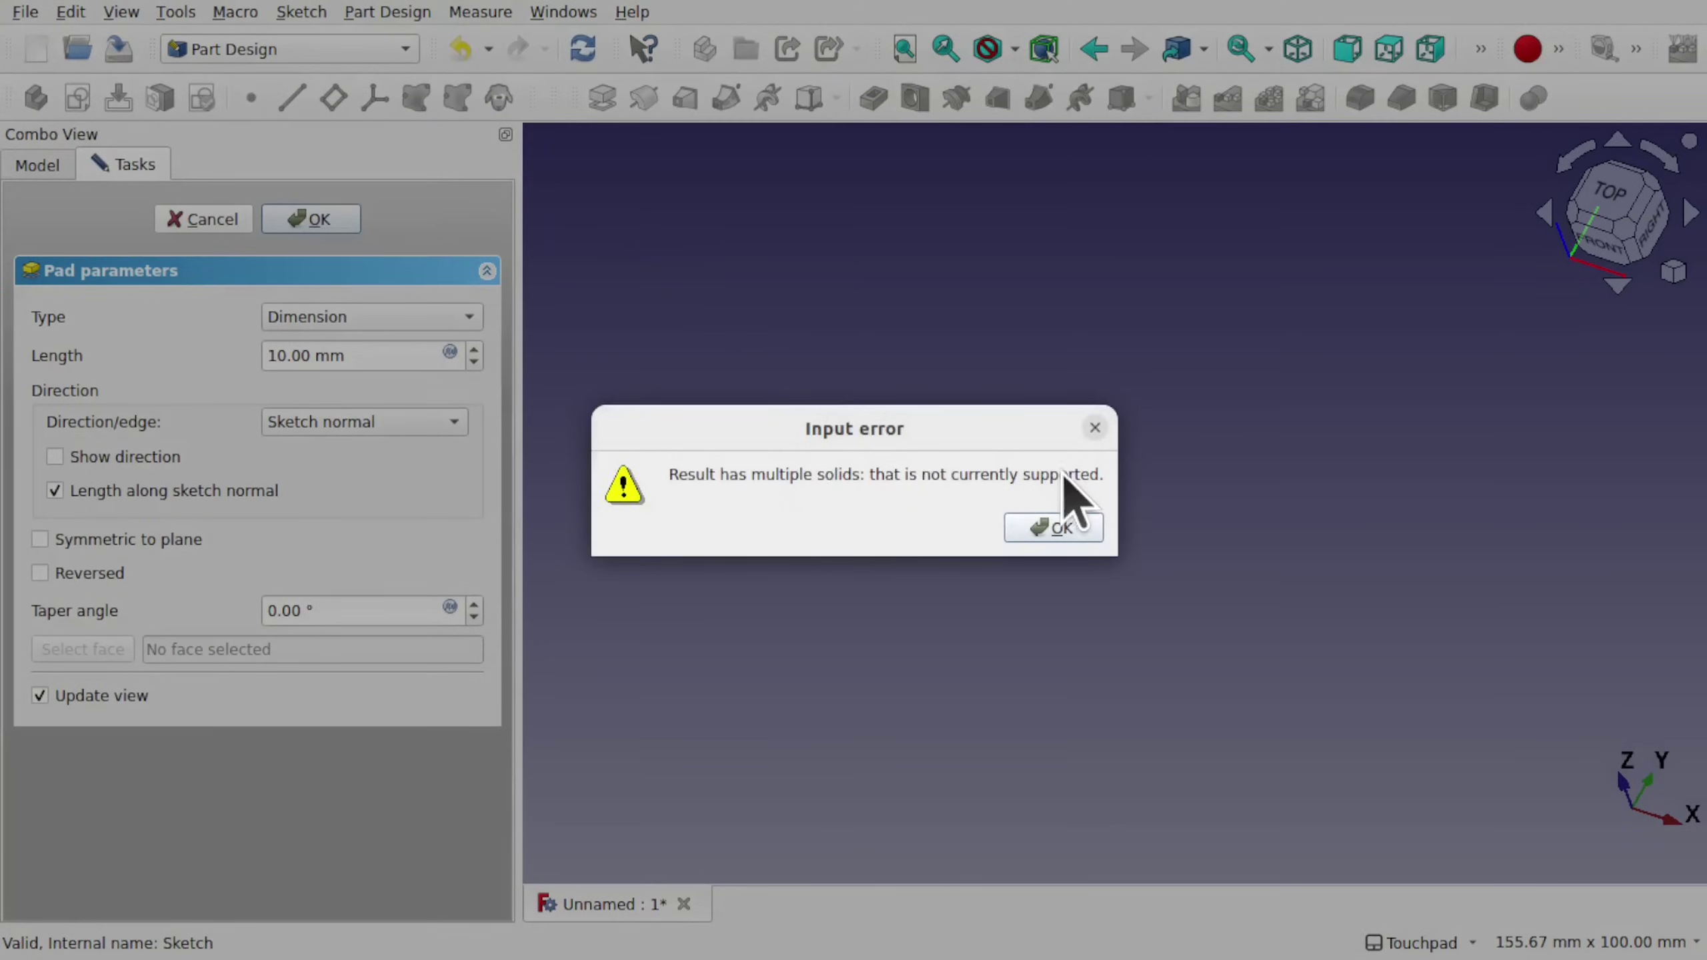
left_click(1041, 531)
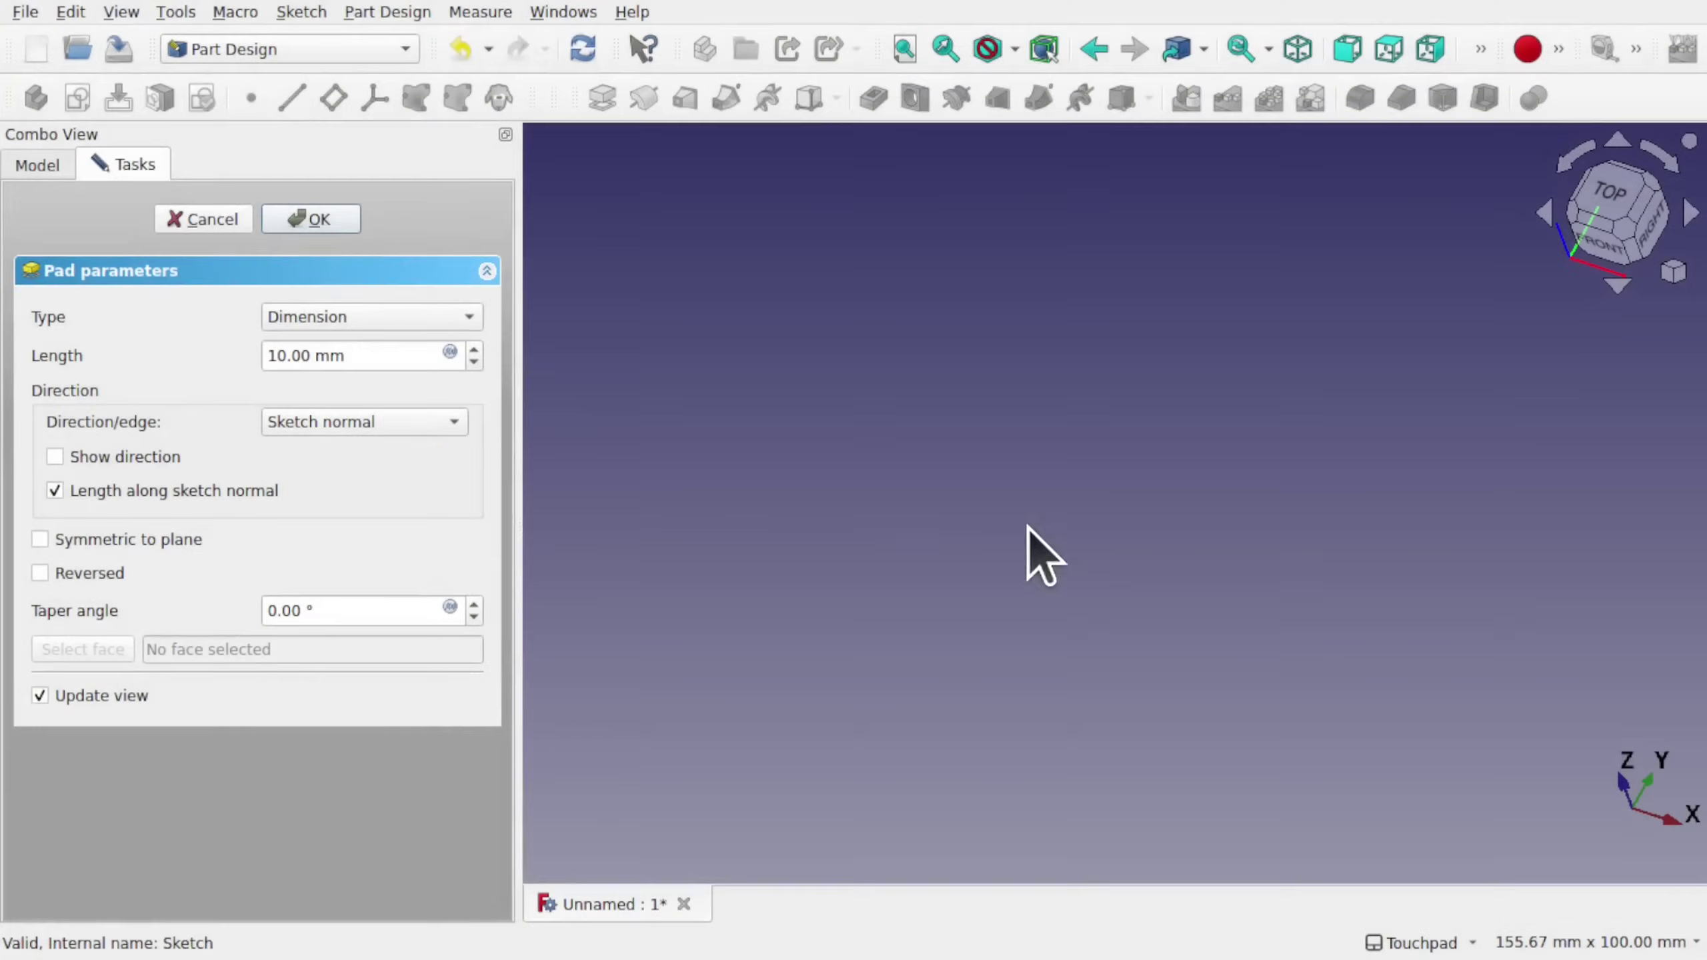
left_click(208, 214)
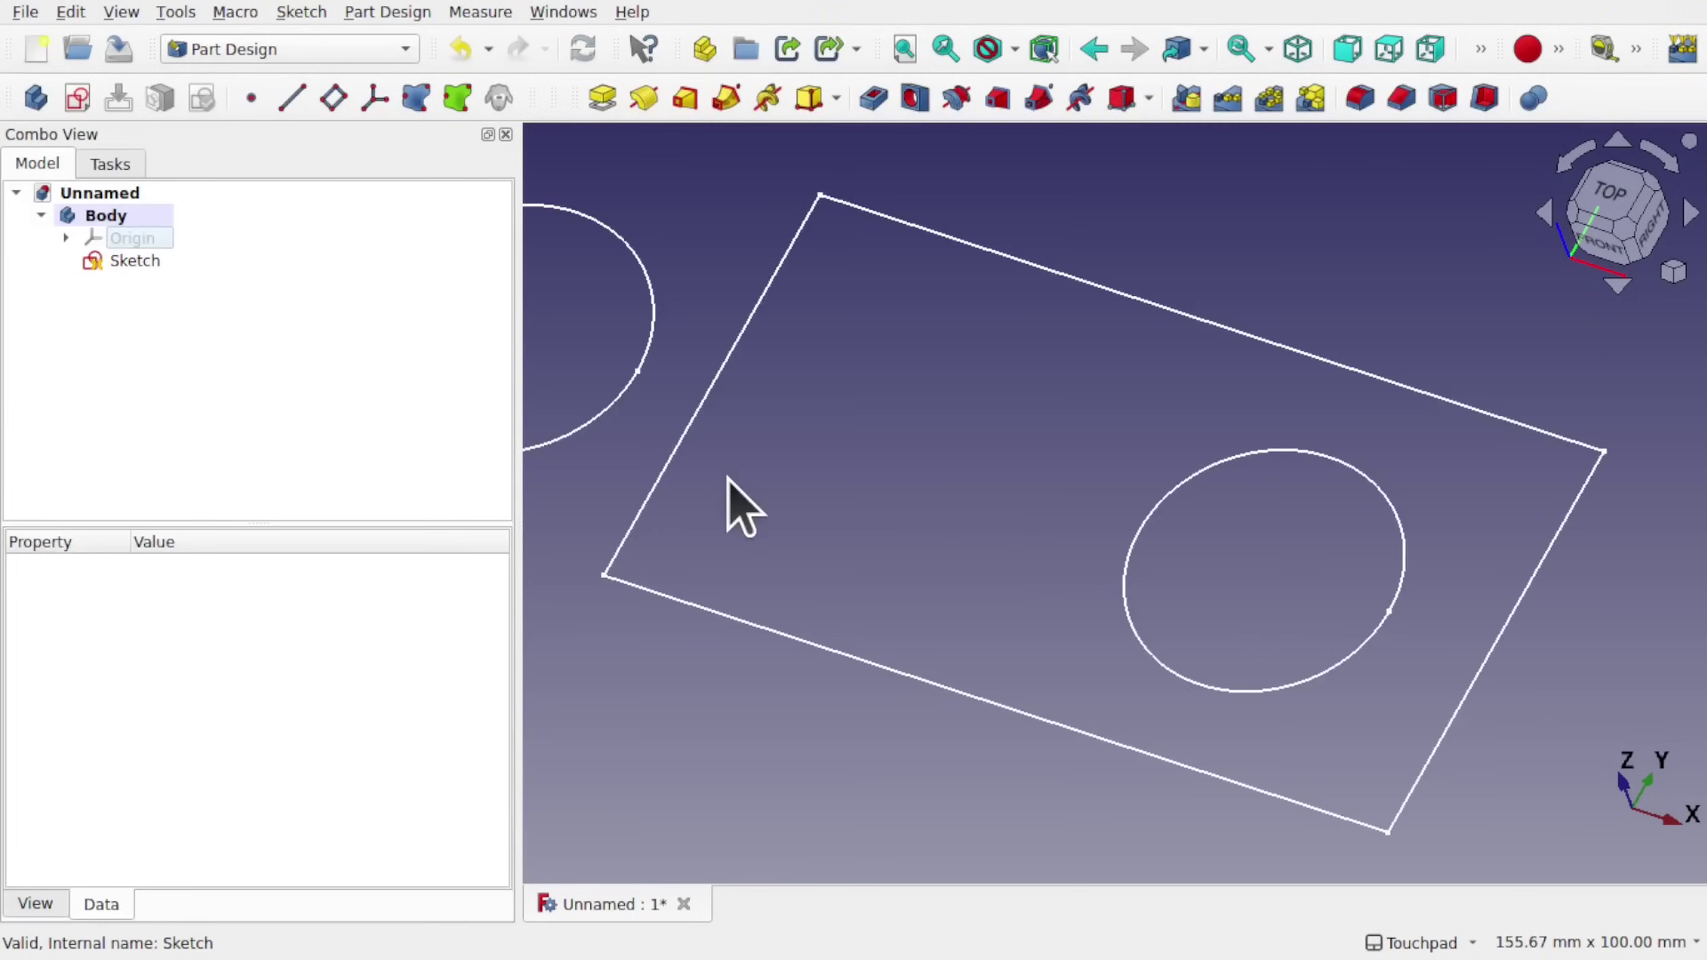
Delete the separate left circle from Sketch, keeping the rectangle and its inner circle.
scroll(728, 479, "down", 3)
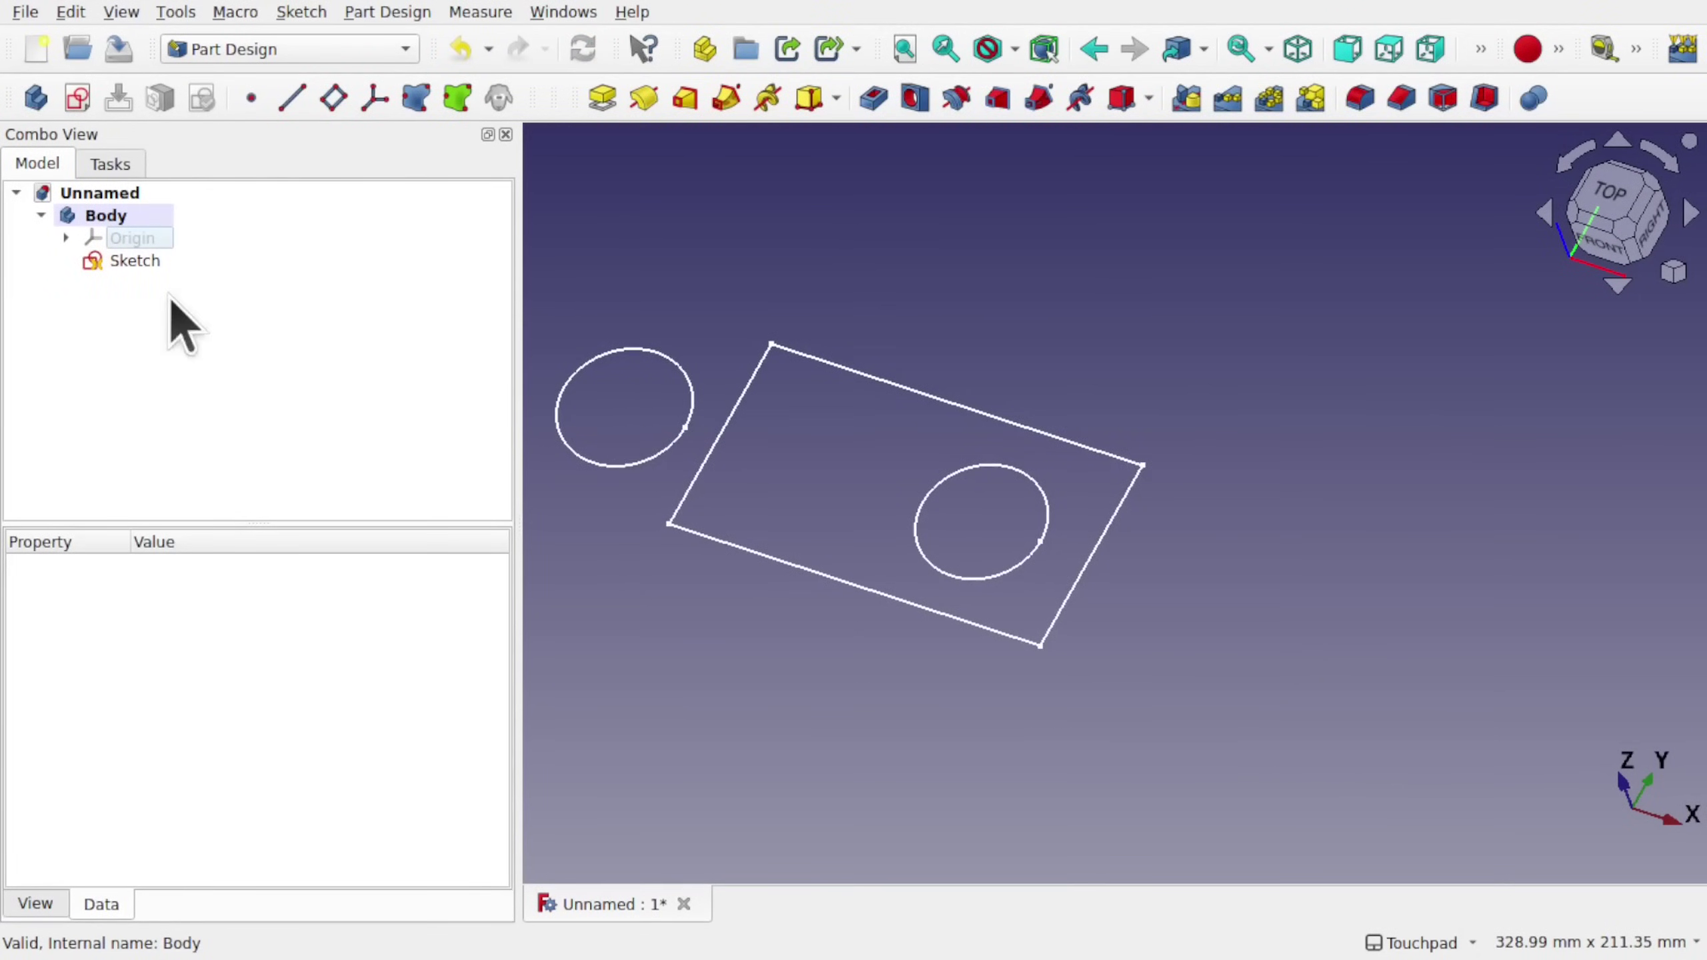
double_click(130, 263)
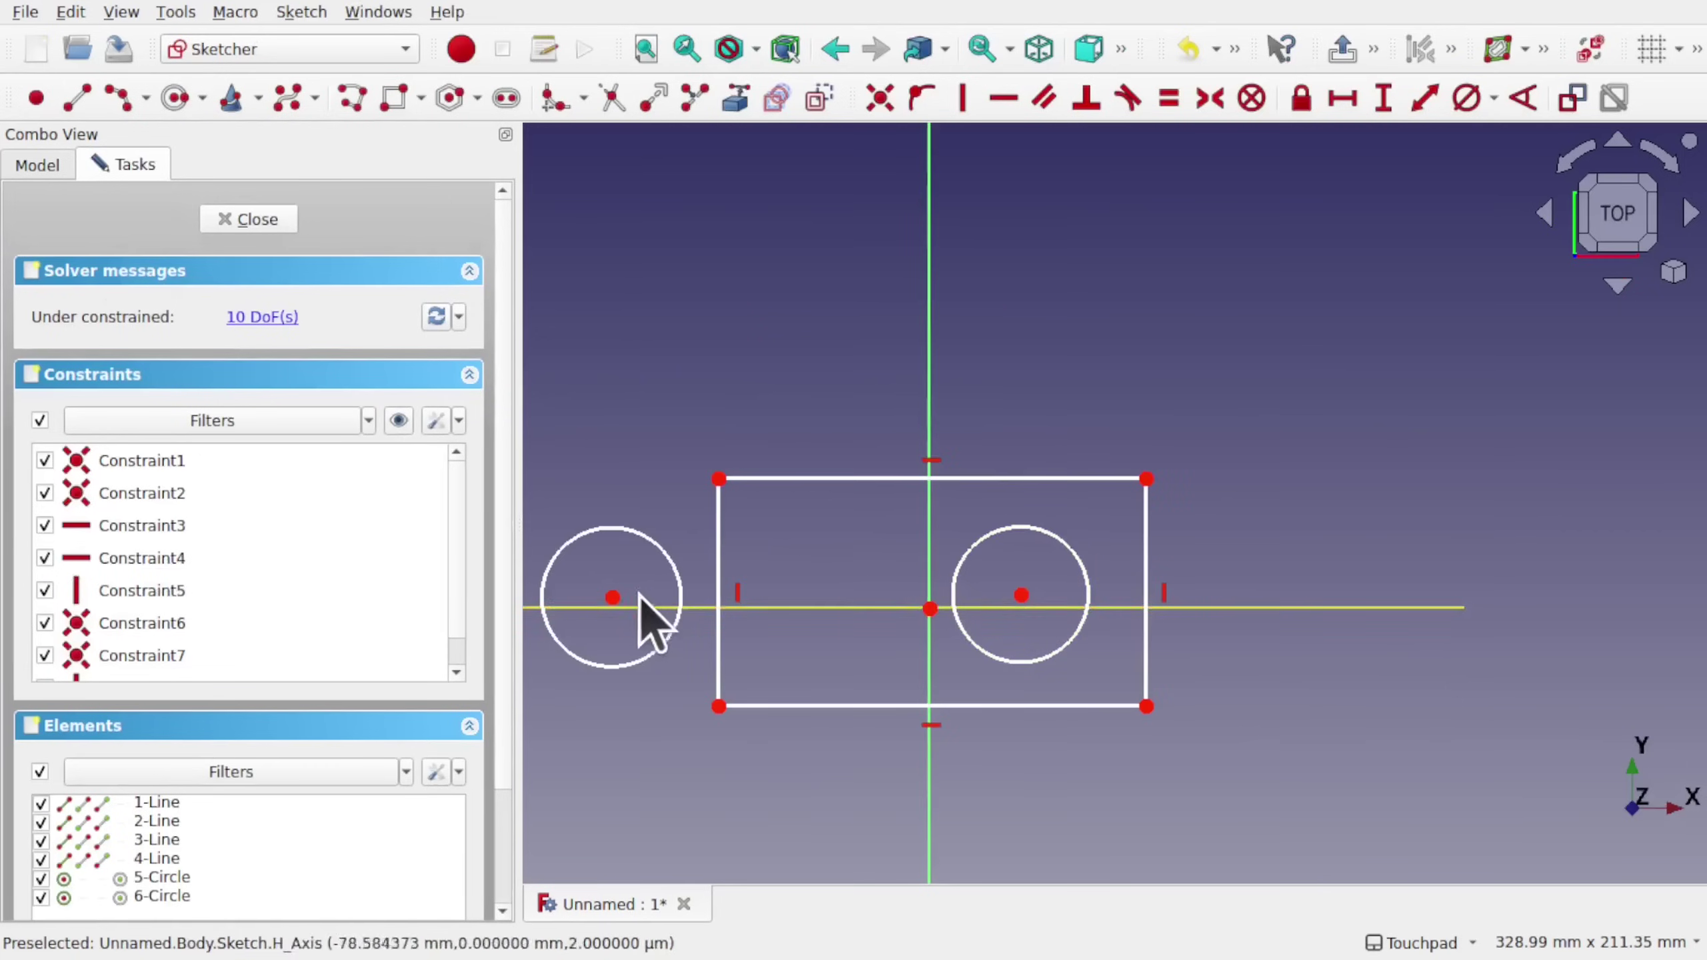
left_click(664, 562)
key("Delete")
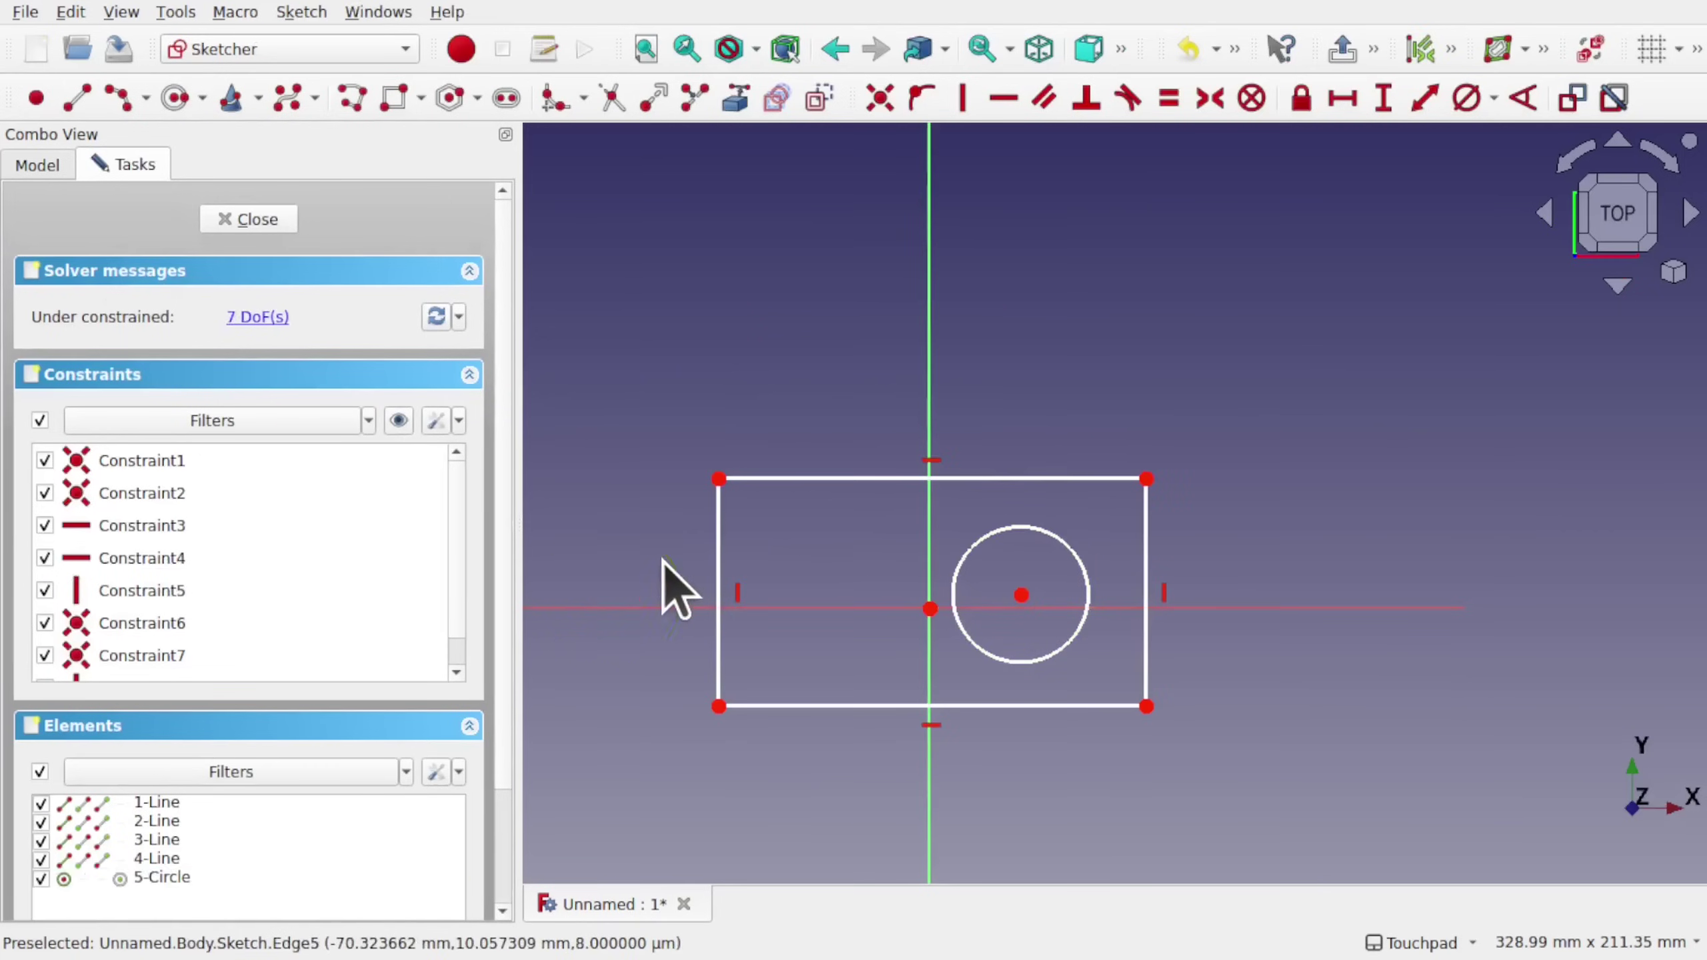
left_click(266, 218)
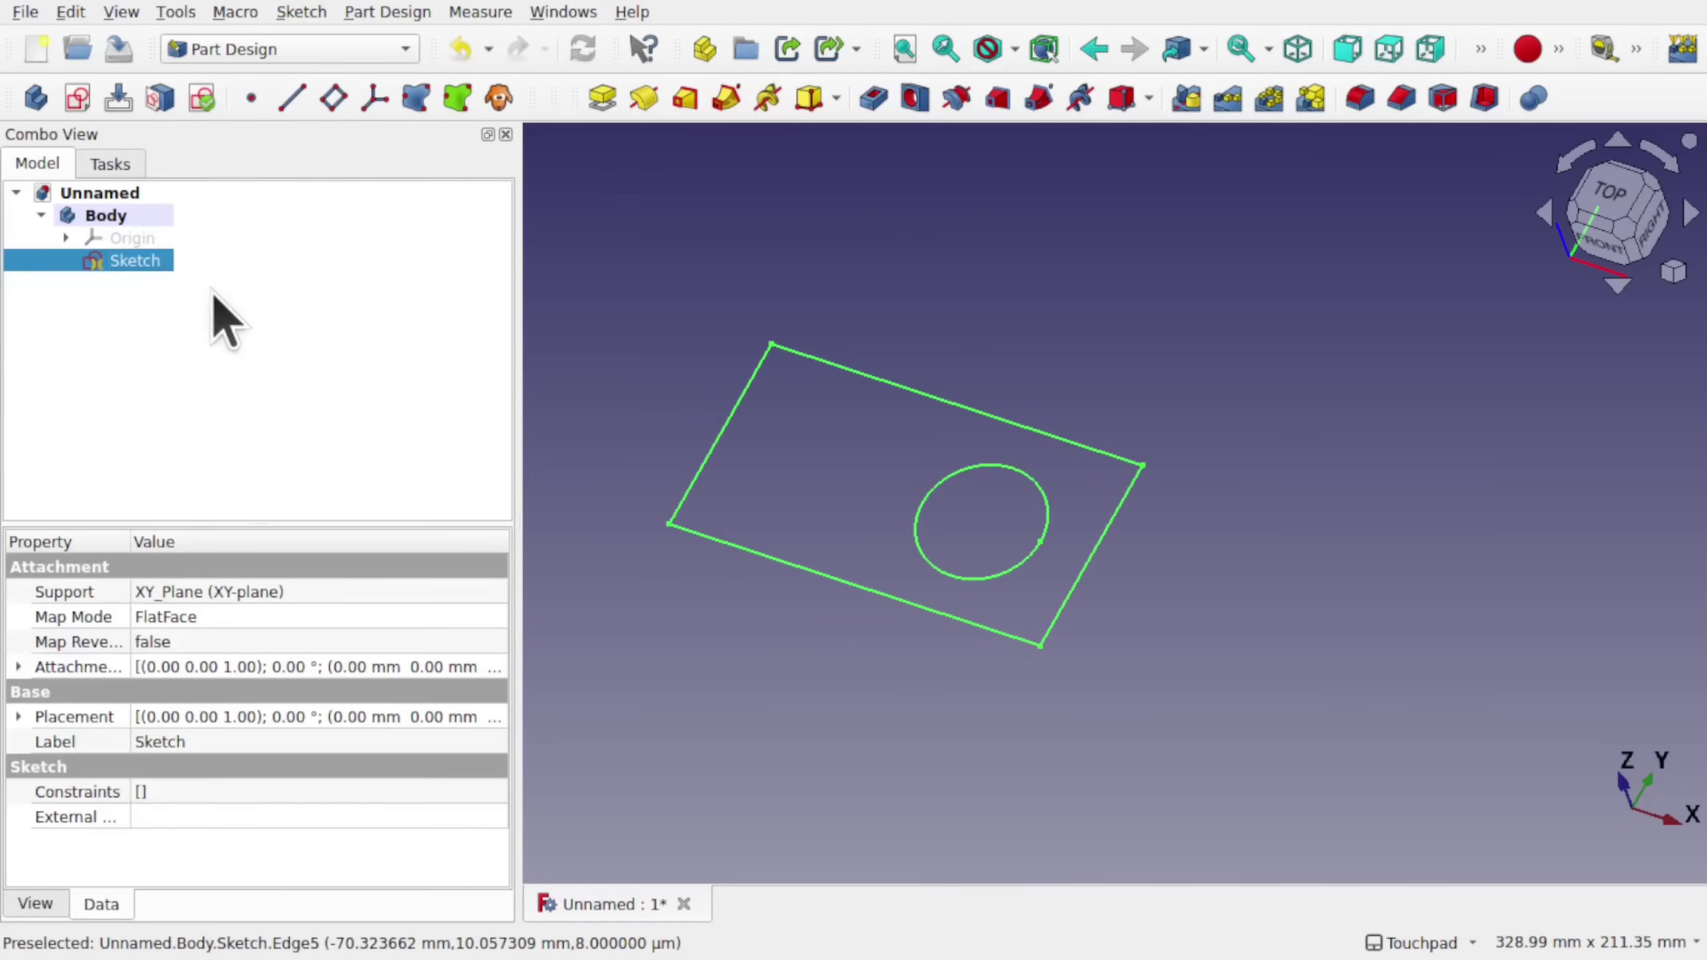
left_click(168, 330)
Create a new Body001 and start a sketch on its XY plane.
left_click(39, 98)
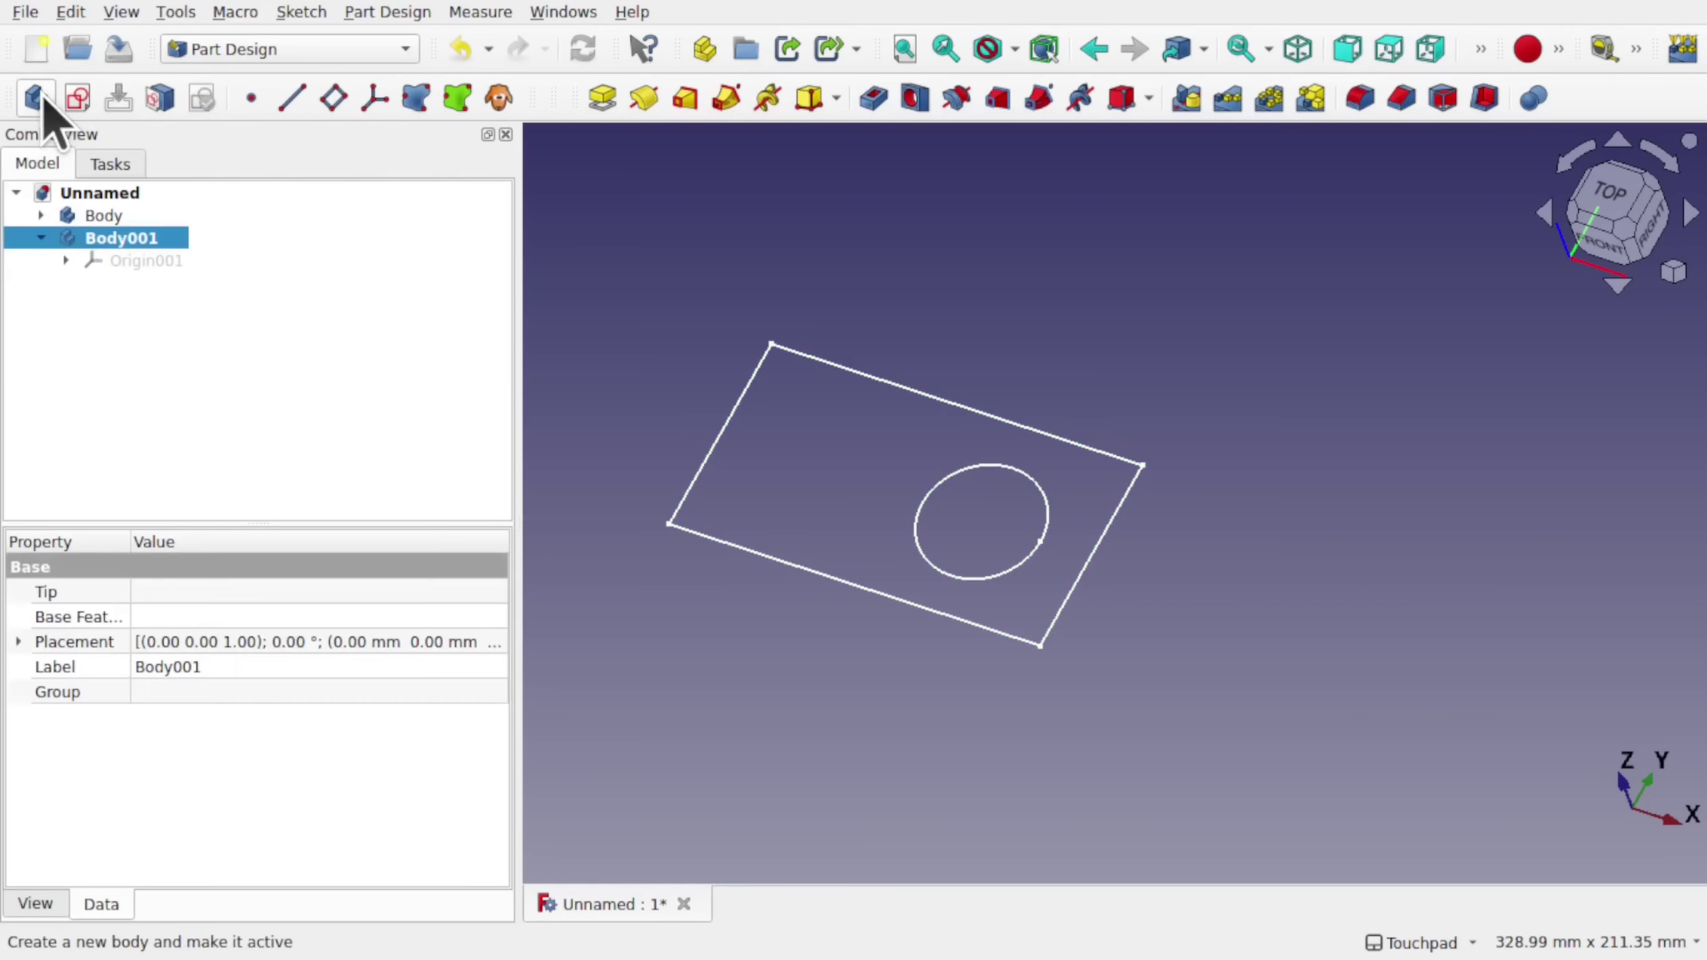
left_click(179, 222)
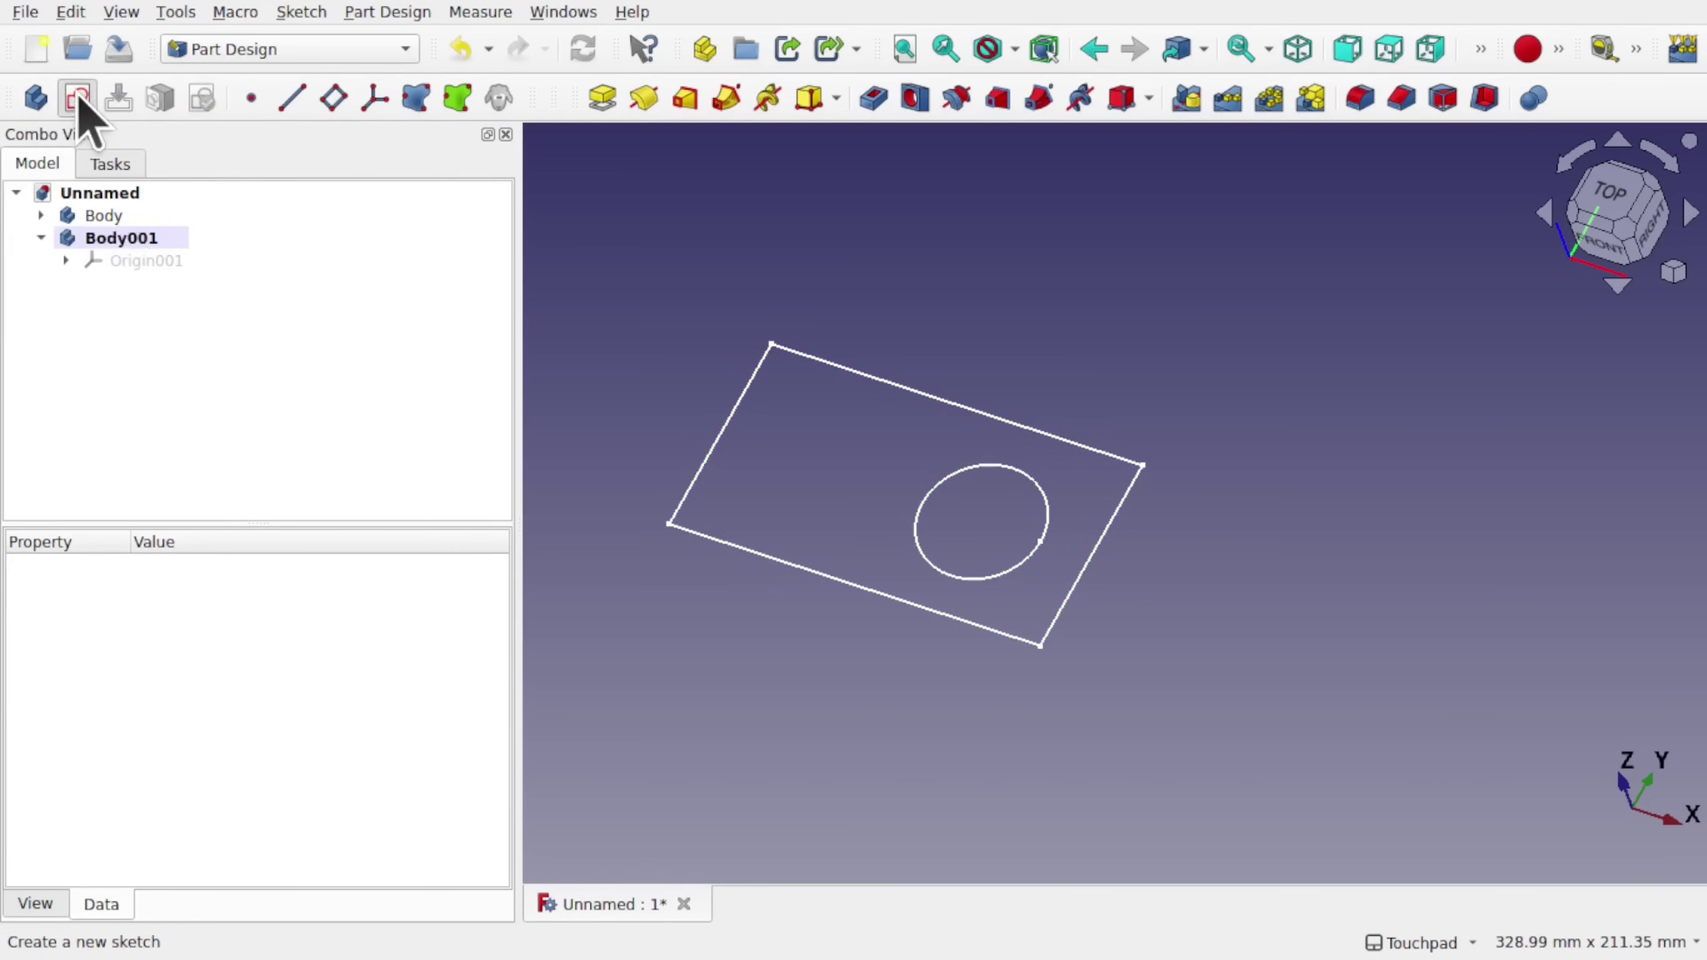
left_click(79, 99)
left_click(57, 311)
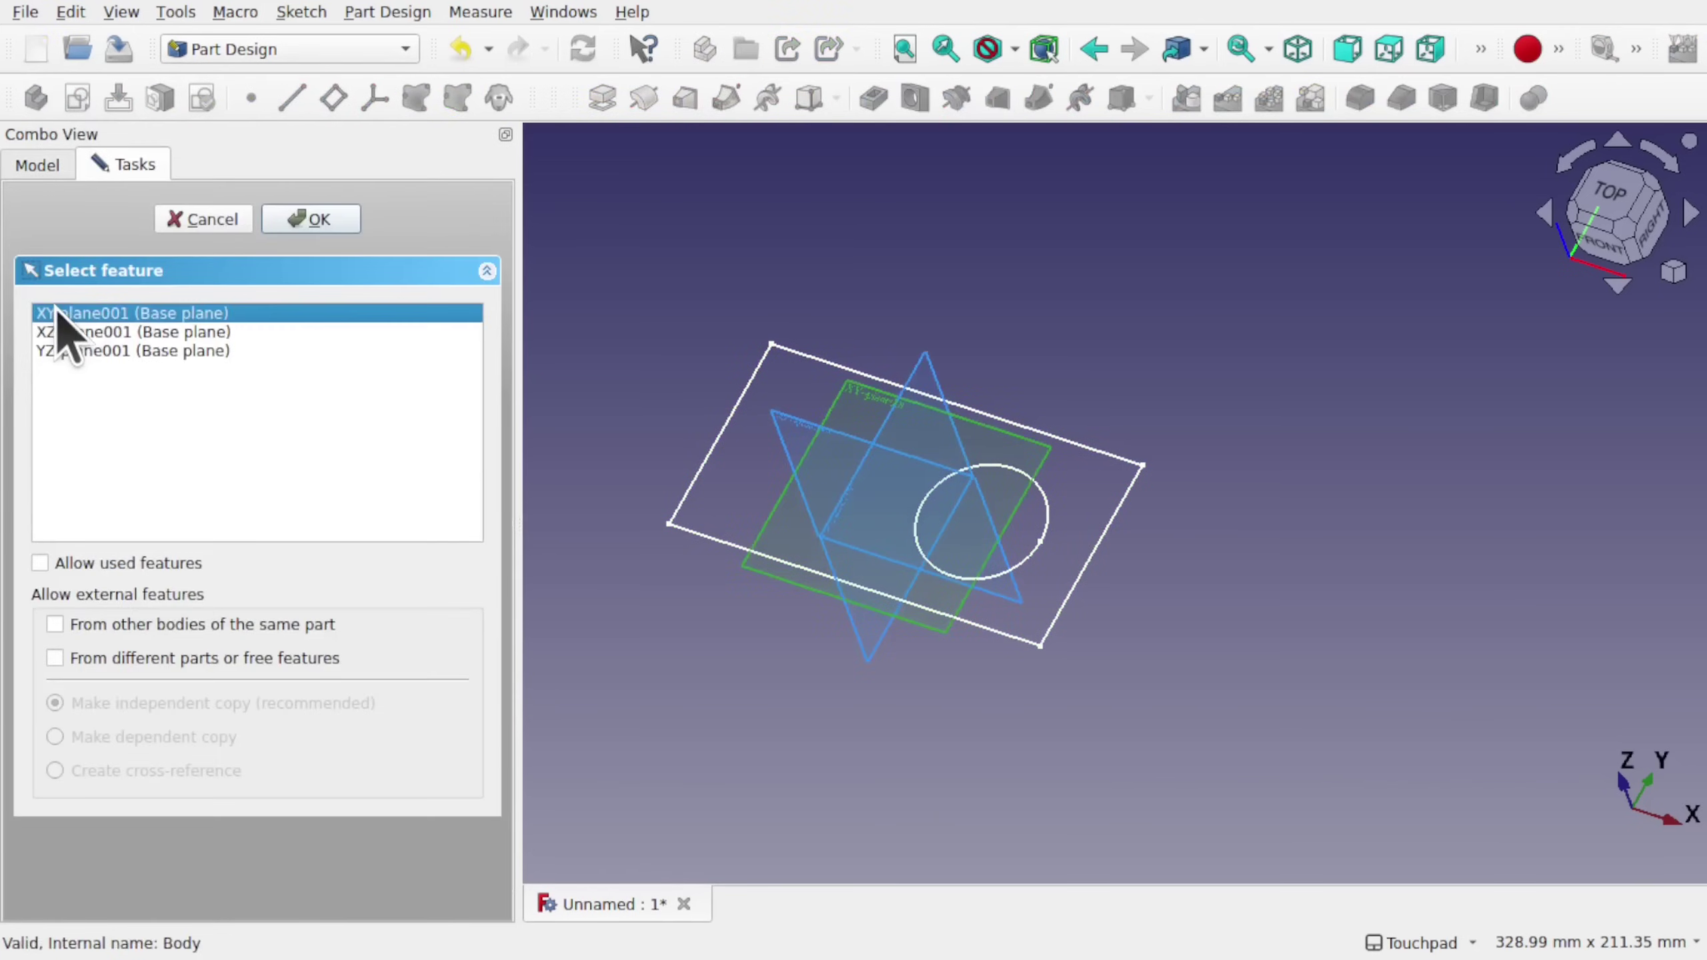
left_click(304, 221)
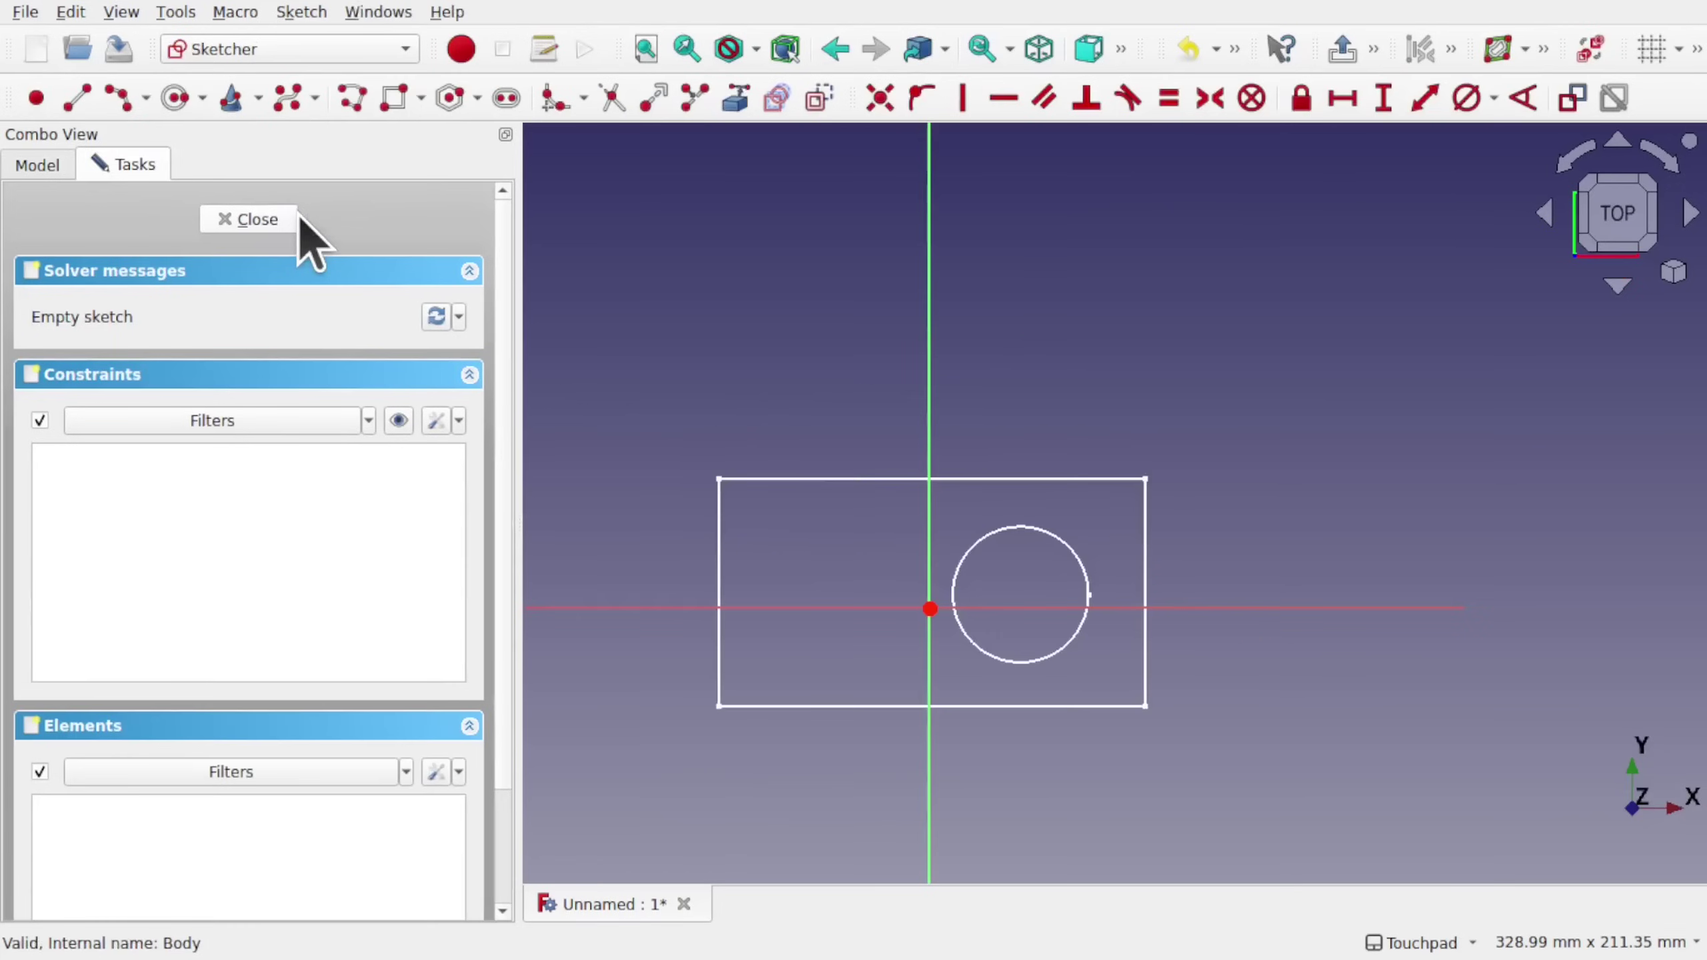
middle_click_drag(773, 538, 1122, 457)
Draw a circle left of the rectangle and pad it 10 mm into a disc.
left_click(176, 99)
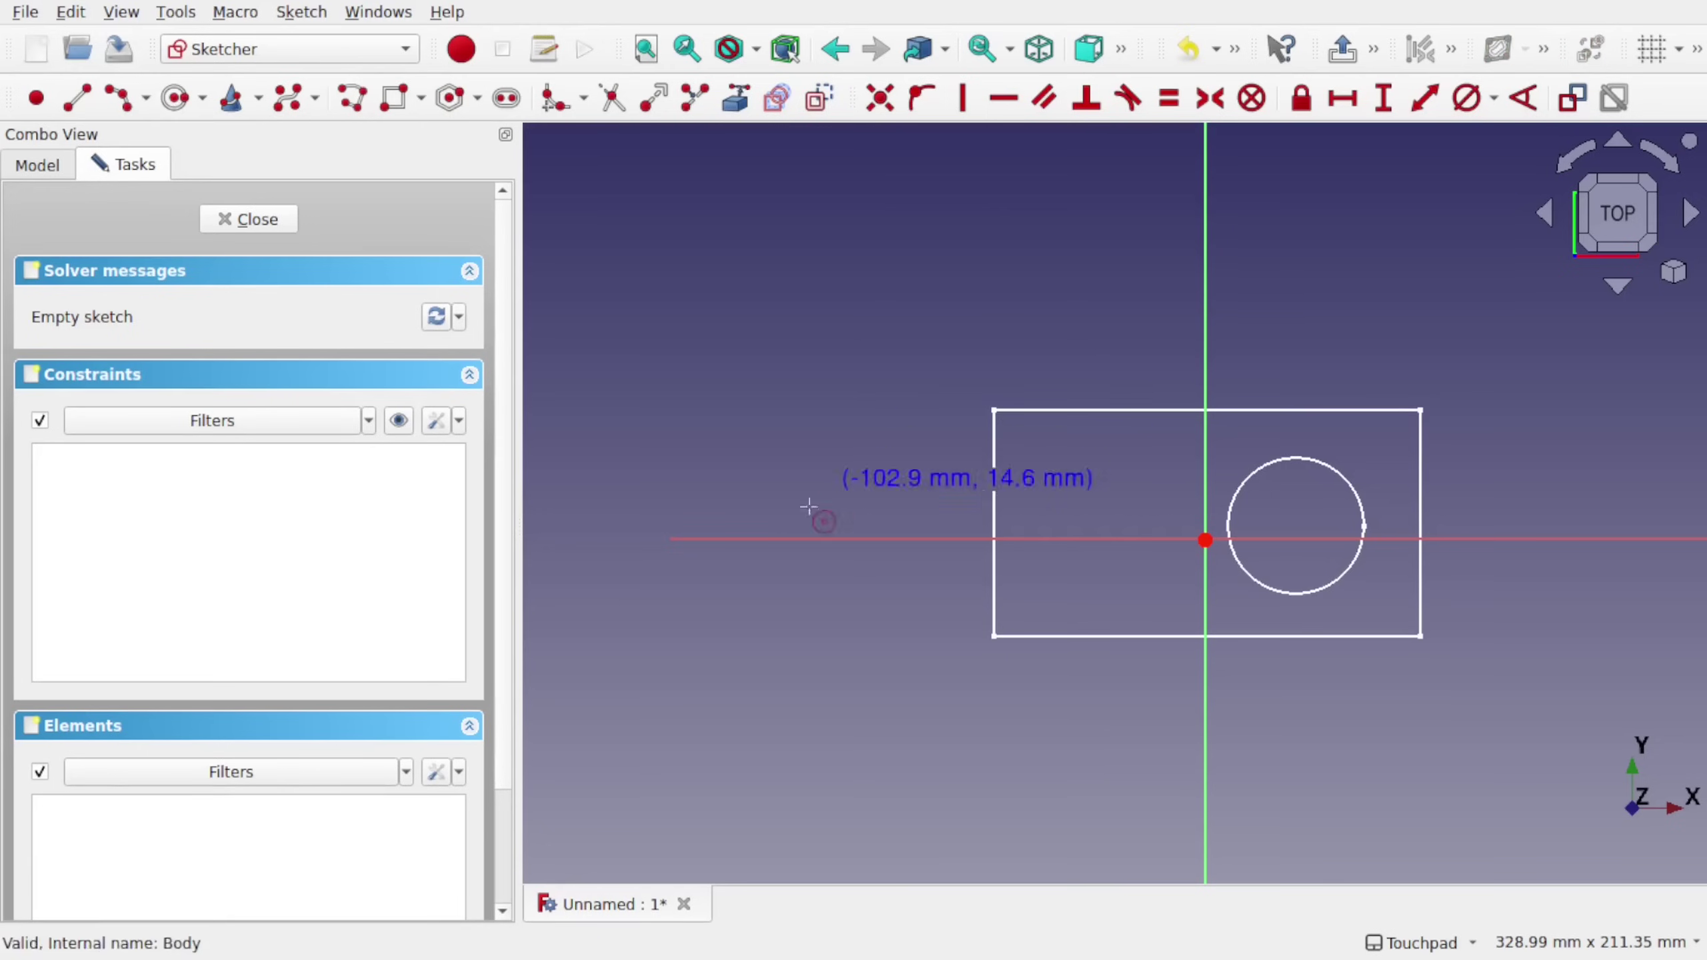
left_click(867, 540)
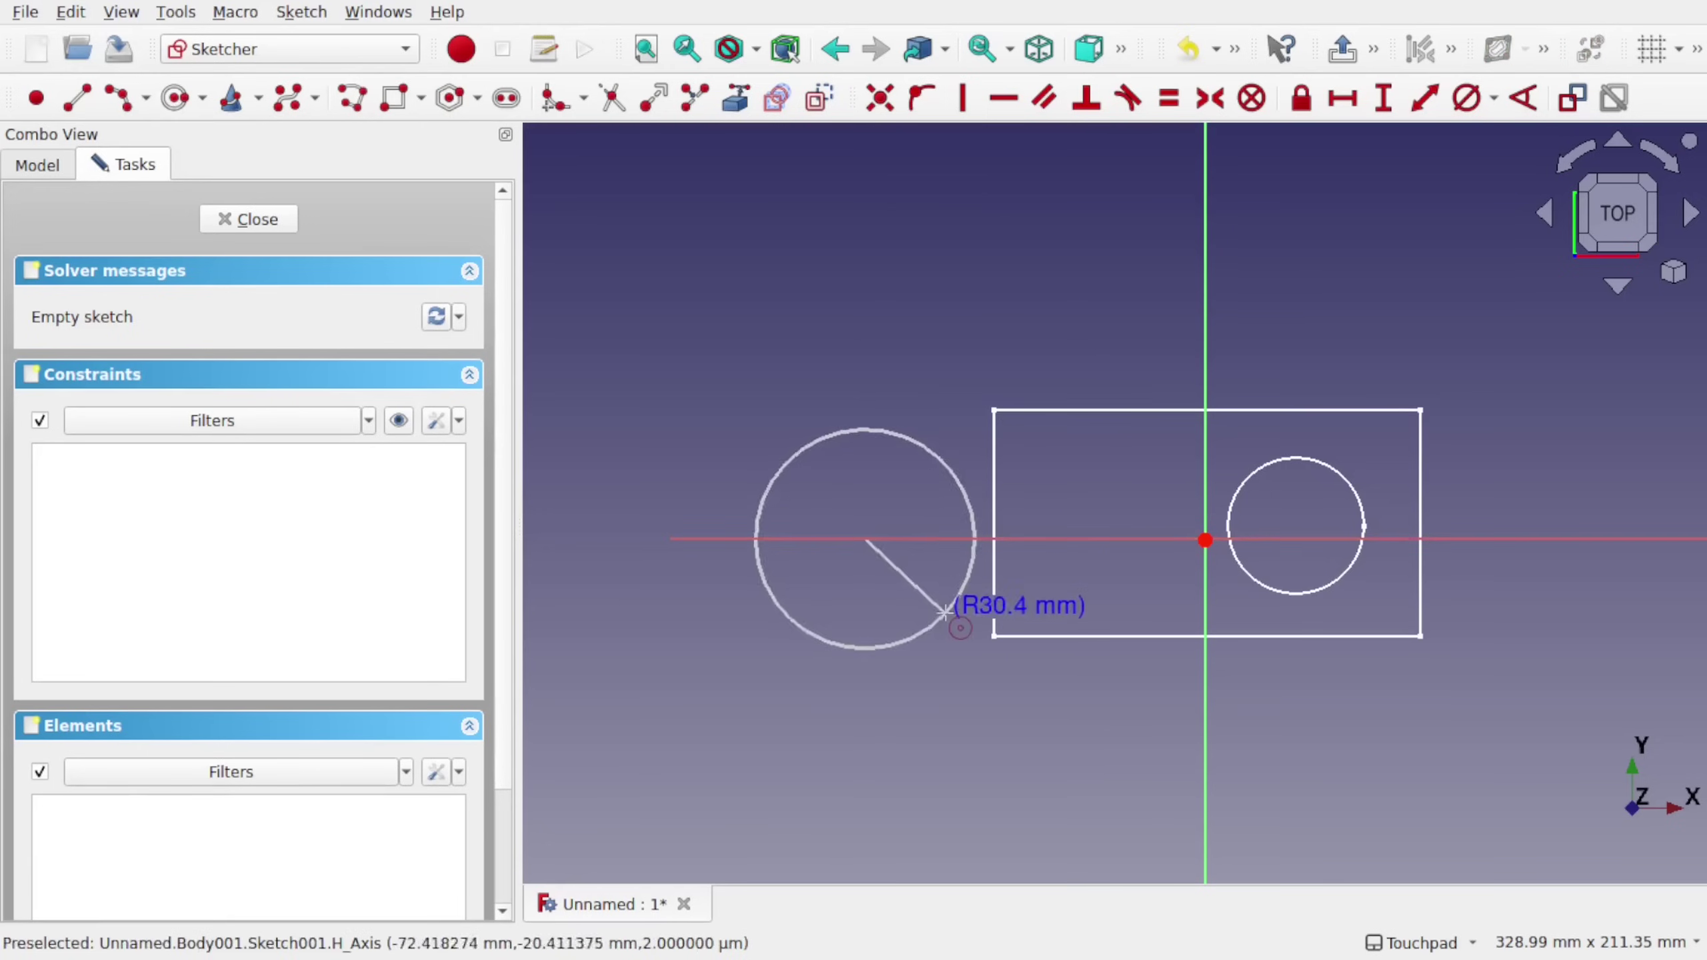
left_click(916, 596)
left_click(237, 219)
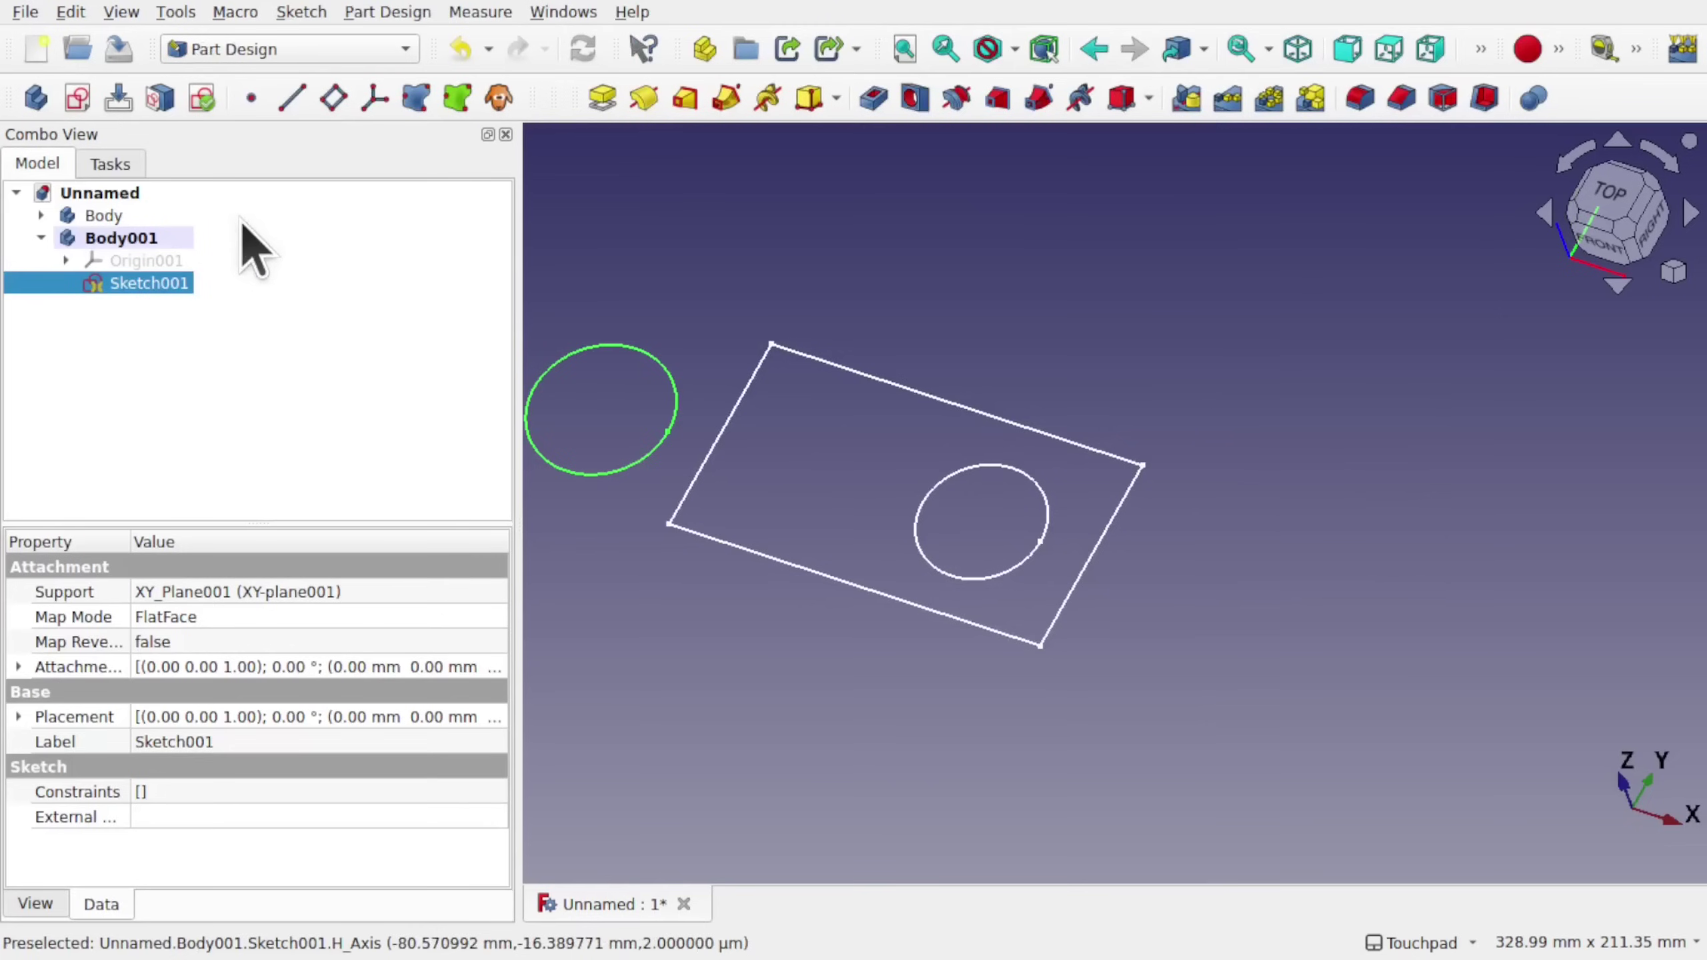
left_click(593, 102)
left_click(310, 220)
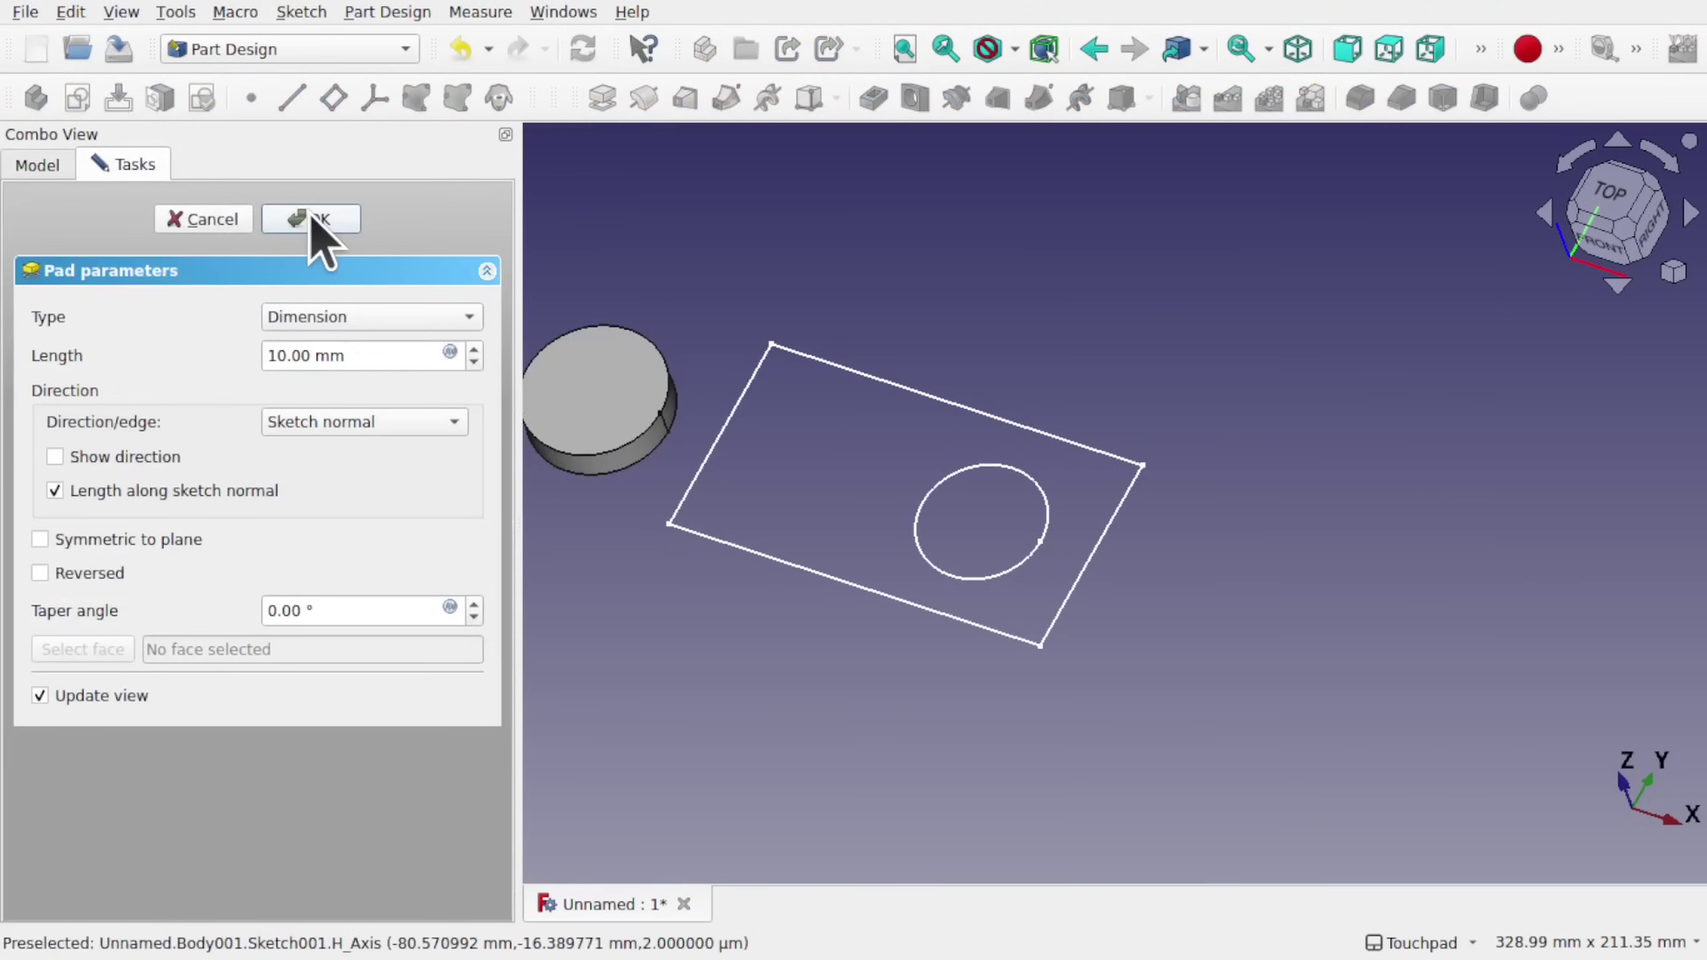
Make Body active again and start a Pad on its plate sketch.
left_click(40, 215)
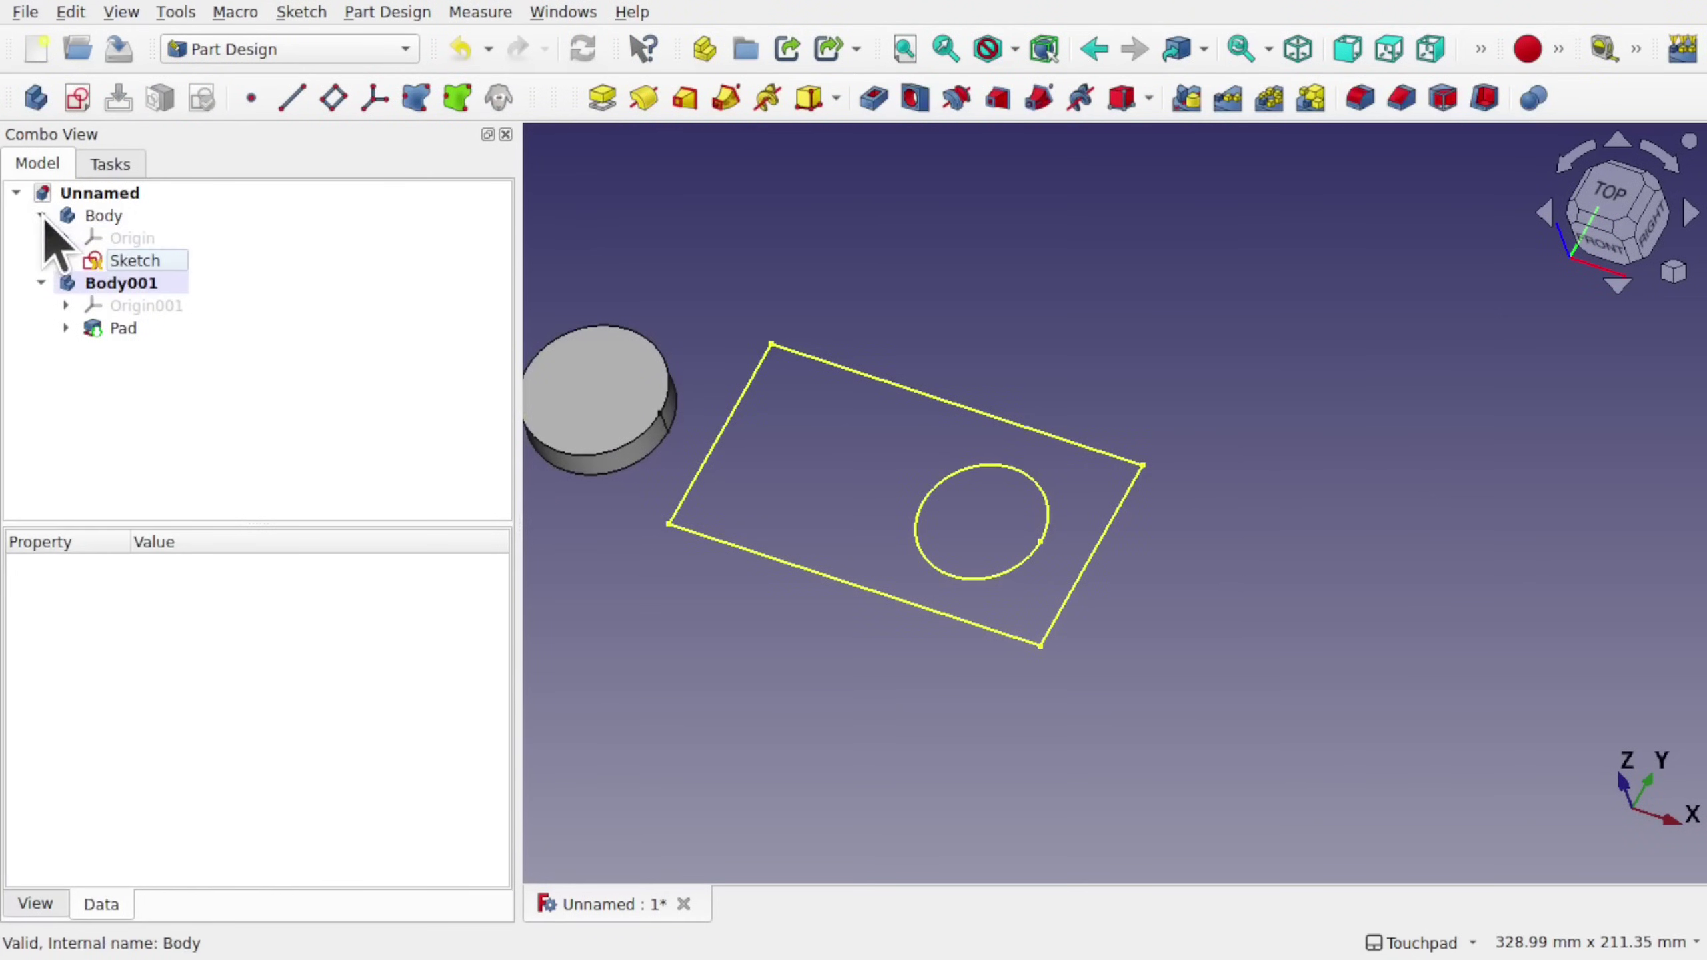
double_click(101, 216)
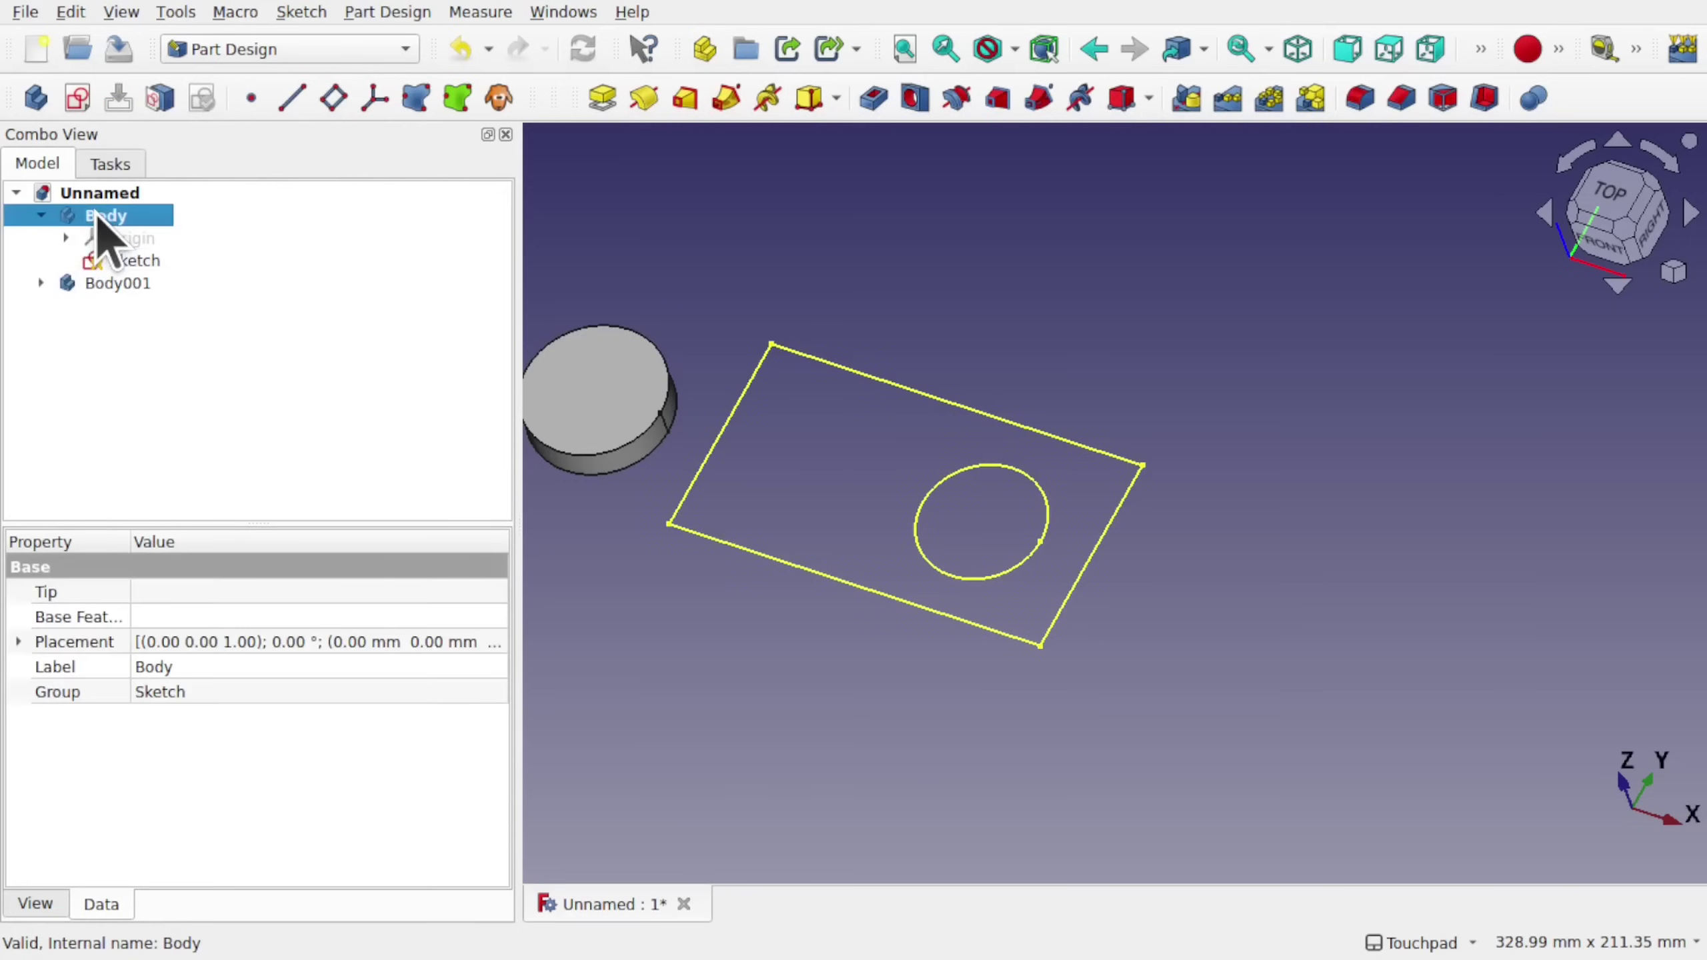
left_click(143, 262)
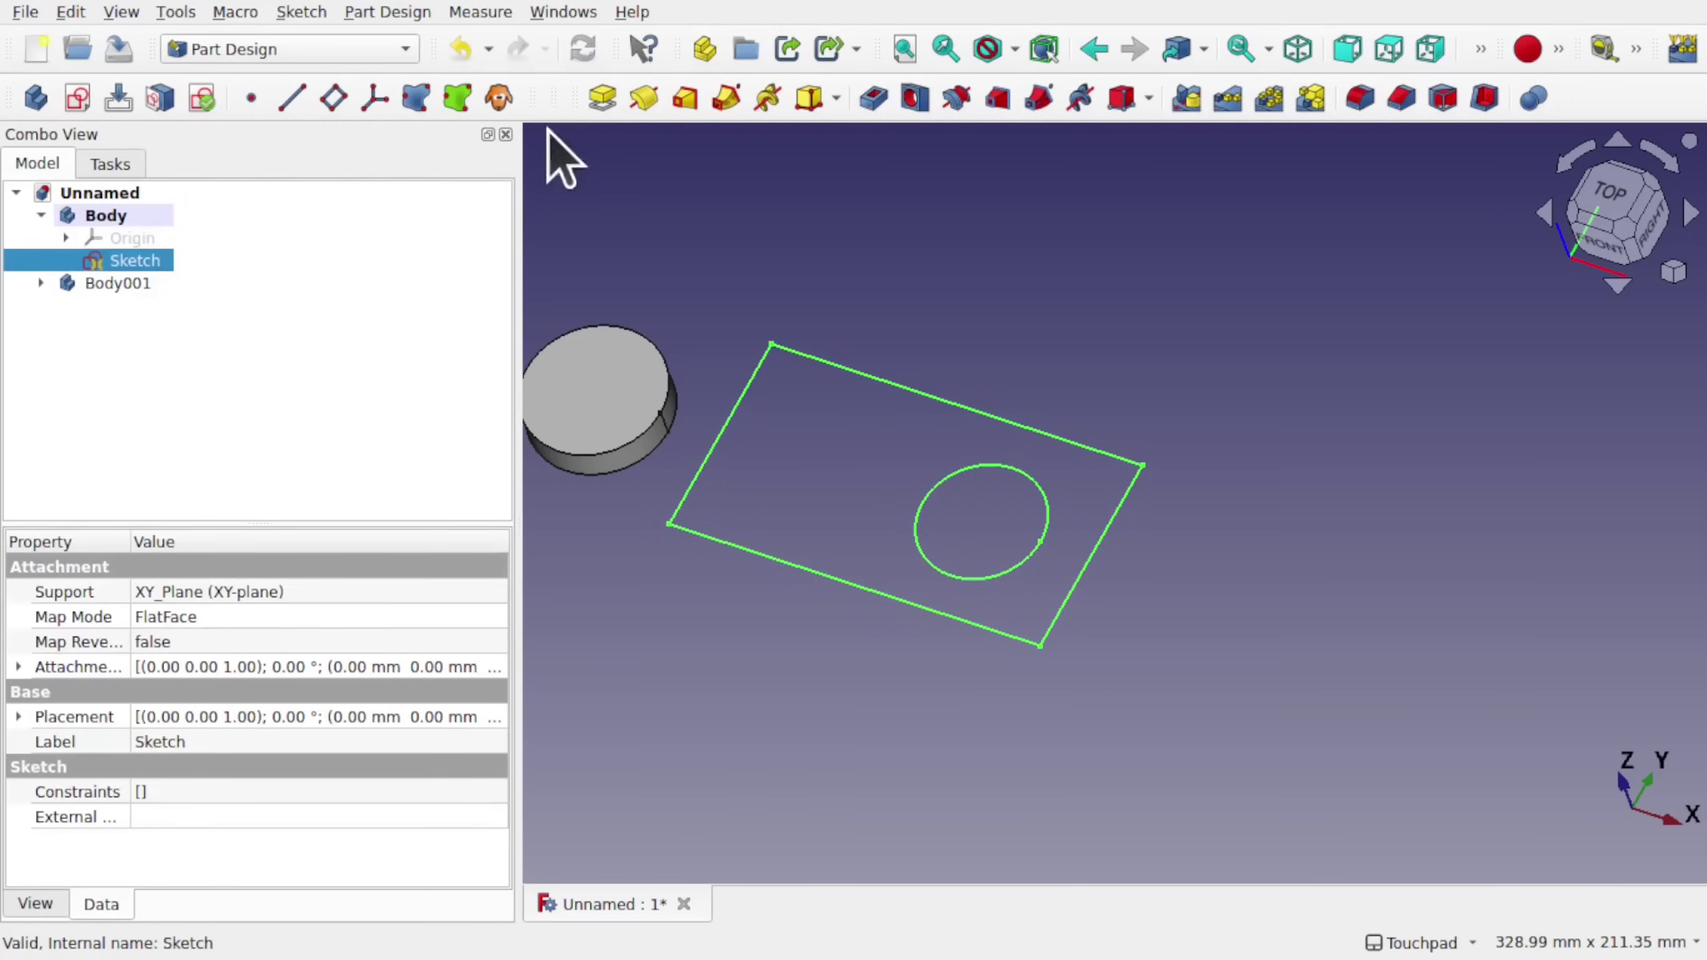
left_click(607, 111)
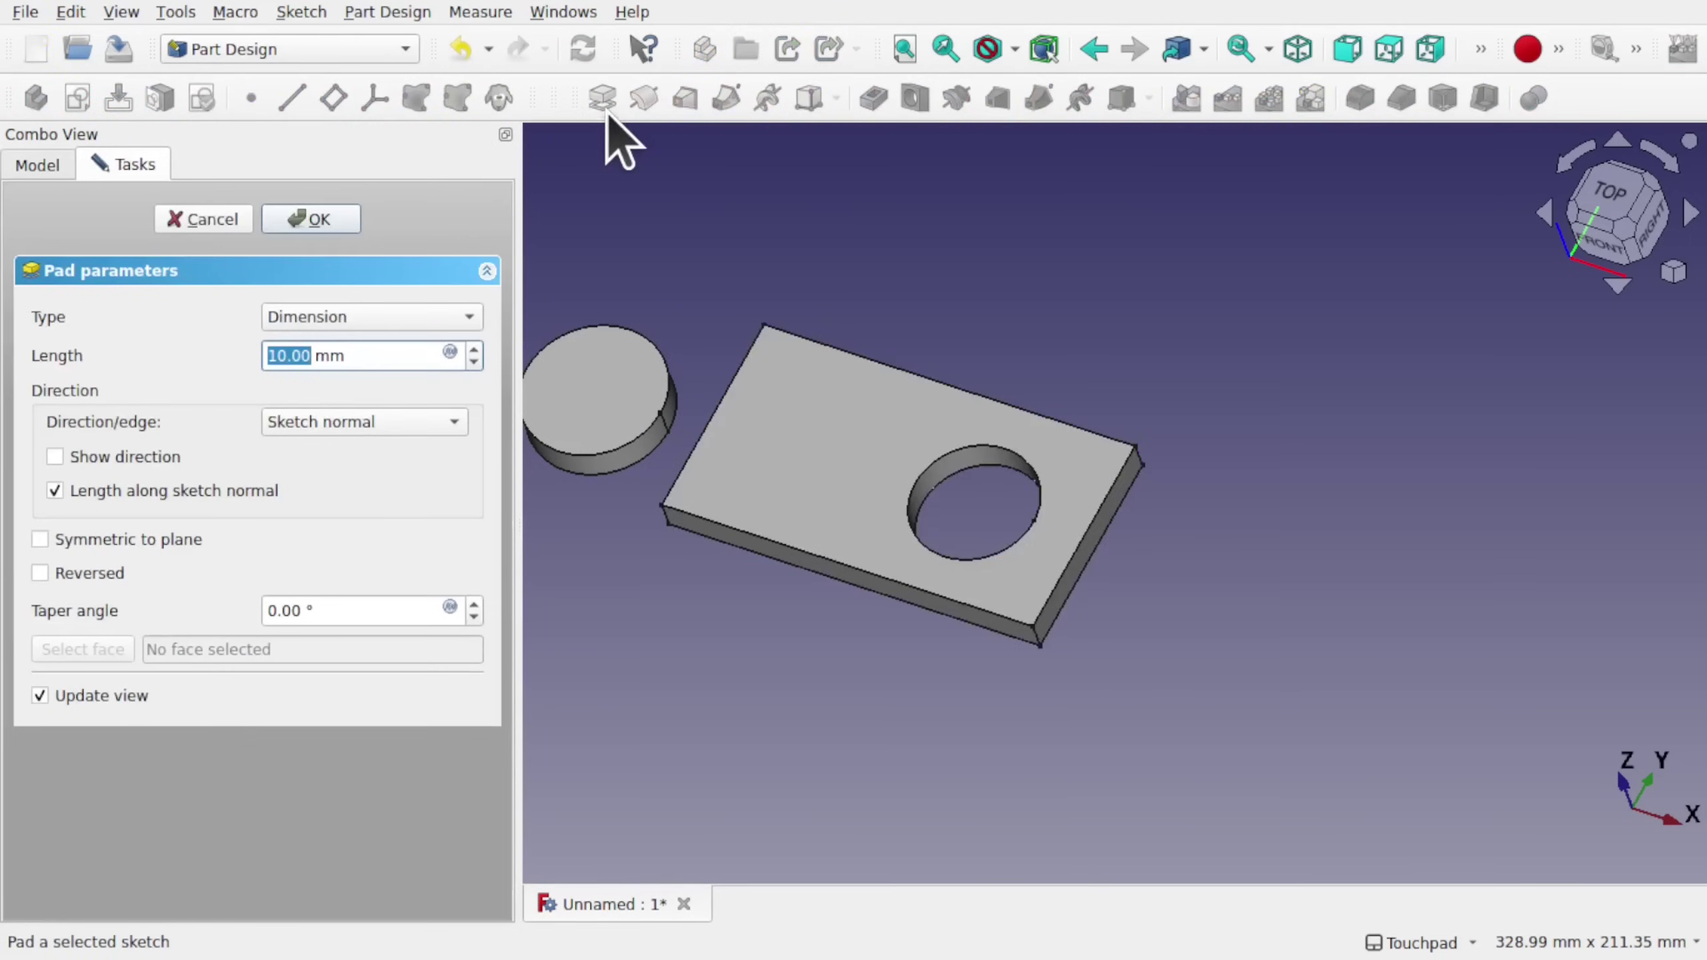
Confirm the 10 mm plate pad and compare the disc and plate top faces.
left_click(329, 223)
middle_click_drag(667, 351, 903, 355)
left_click(804, 403)
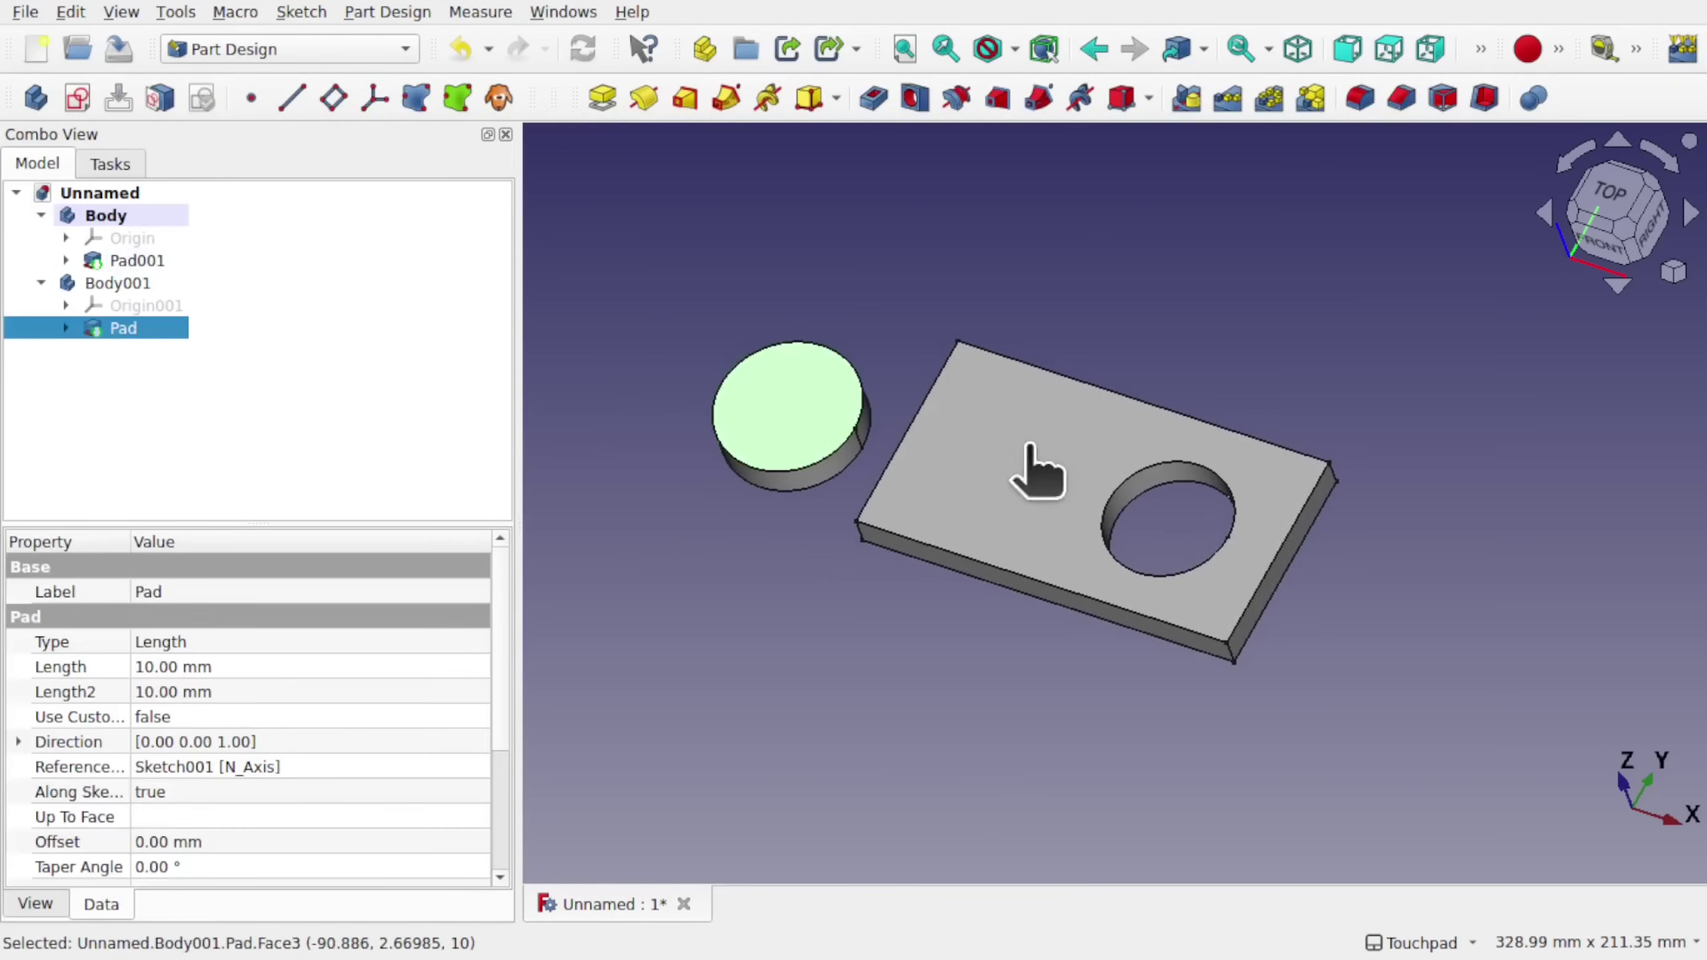
left_click(1031, 446)
left_click(777, 448)
left_click(1006, 450)
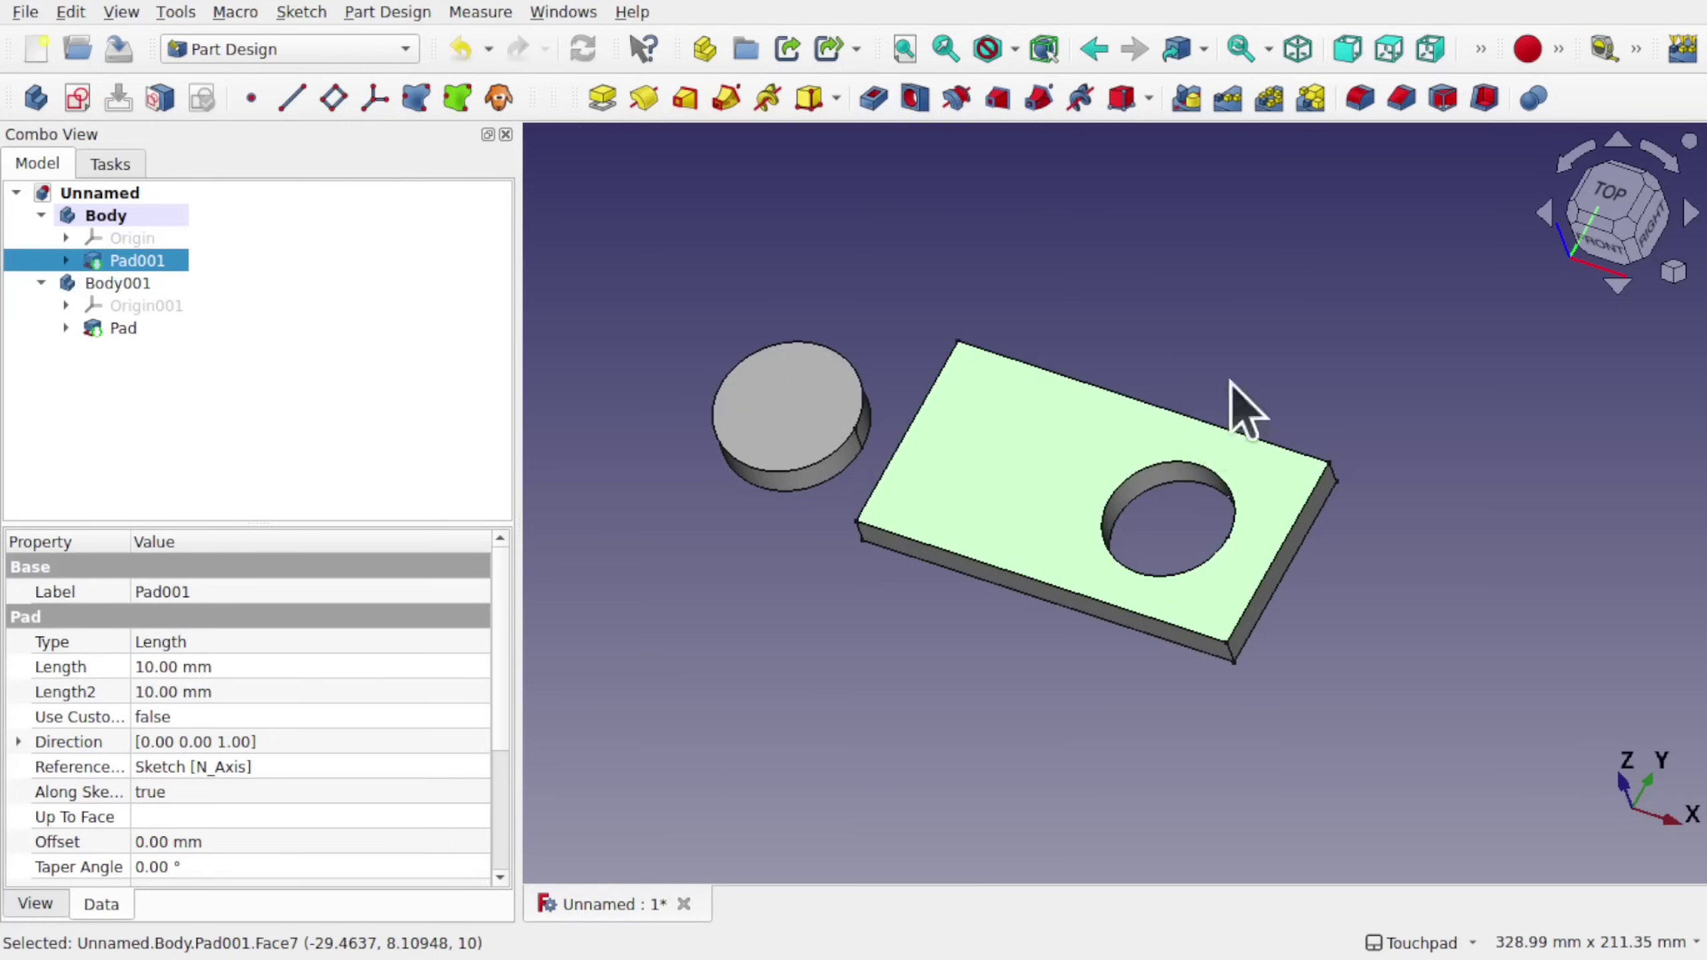
Delete the disc's Pad feature under Body001.
left_click(133, 284)
left_click(125, 330)
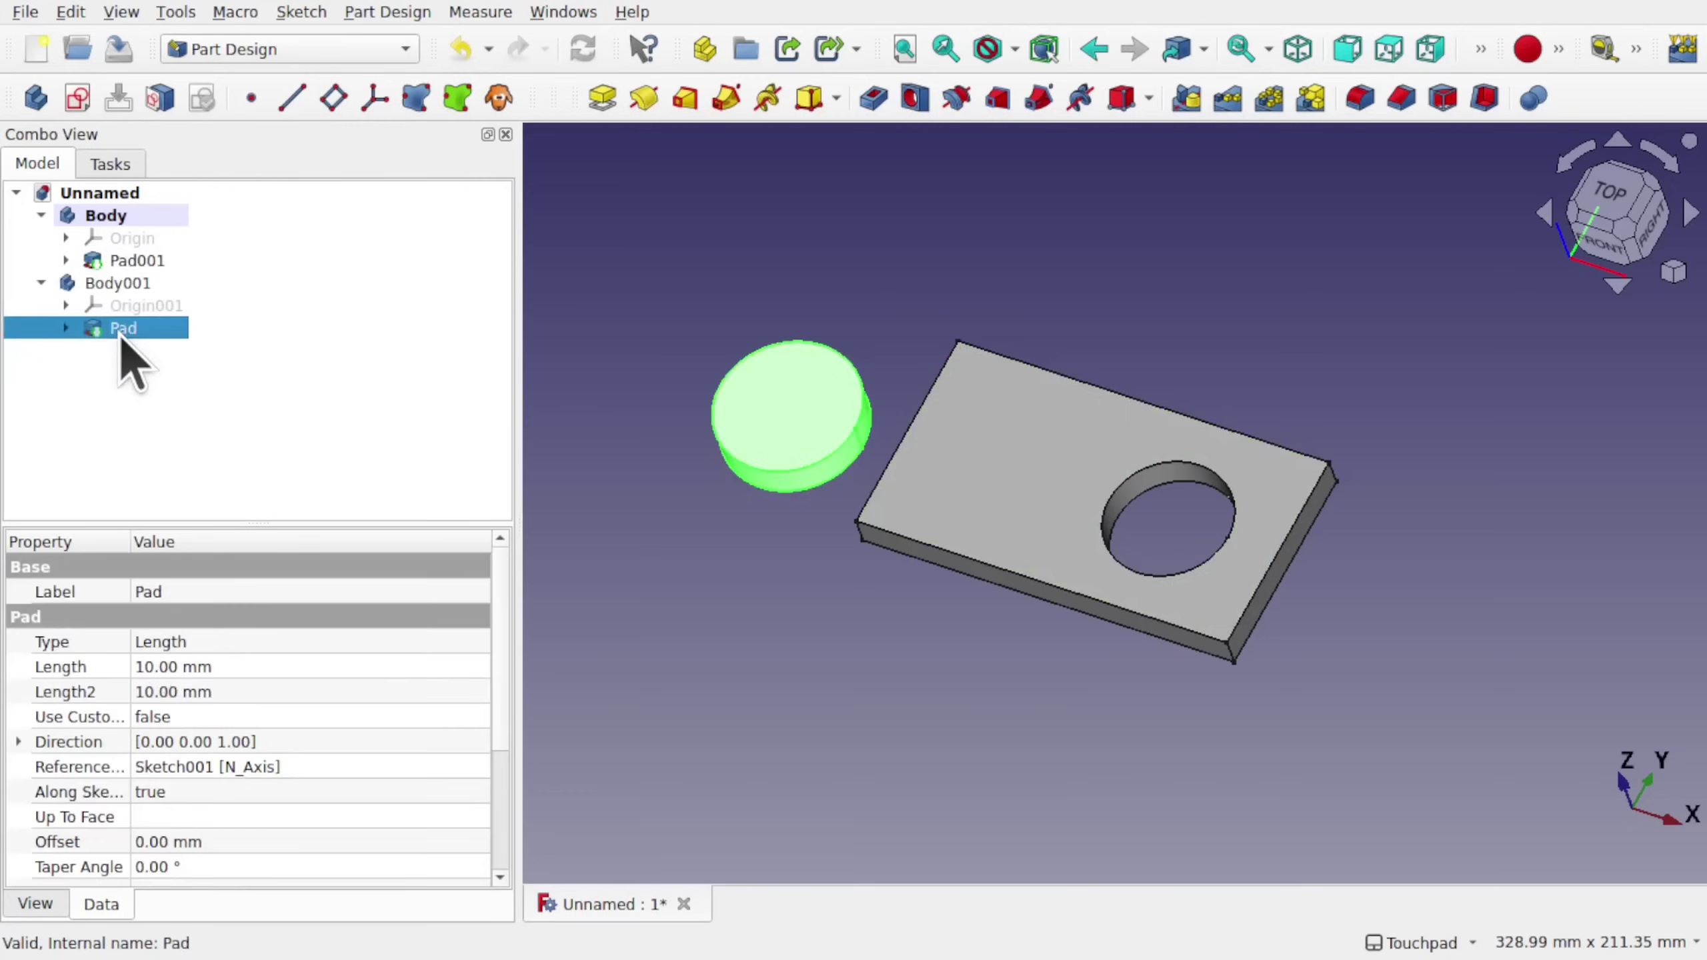
key("Delete")
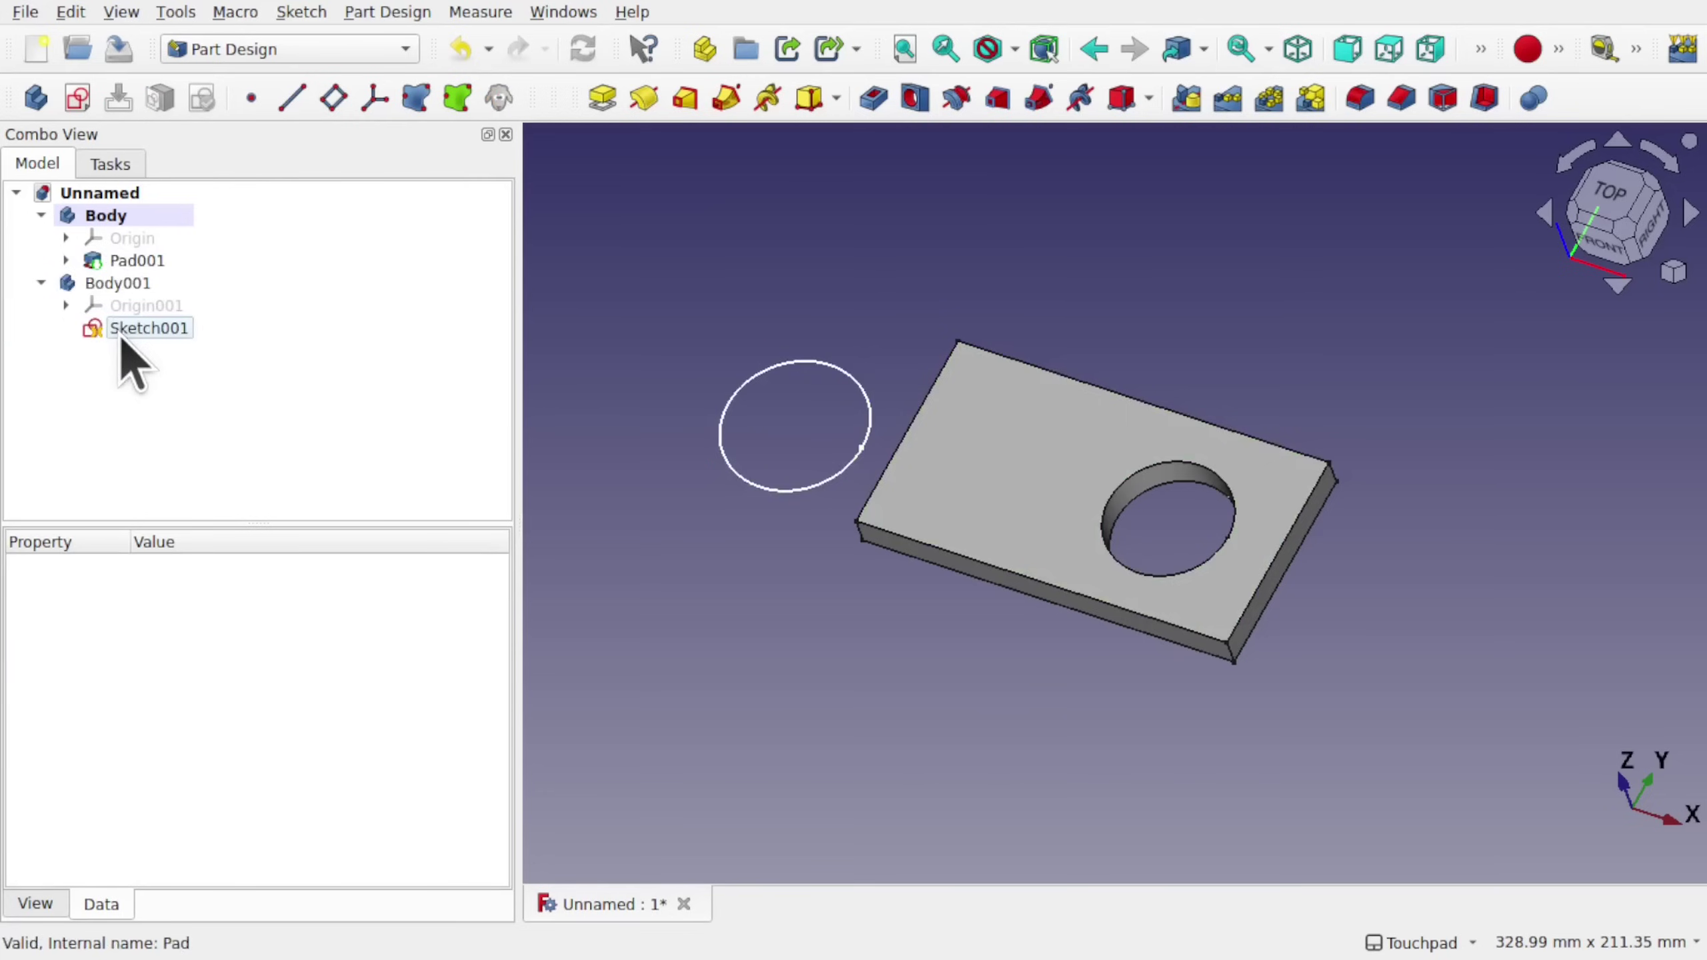
Delete Pad001 and try moving Sketch and Sketch001 up in the model tree.
left_click(121, 262)
key("Delete")
left_click(123, 260)
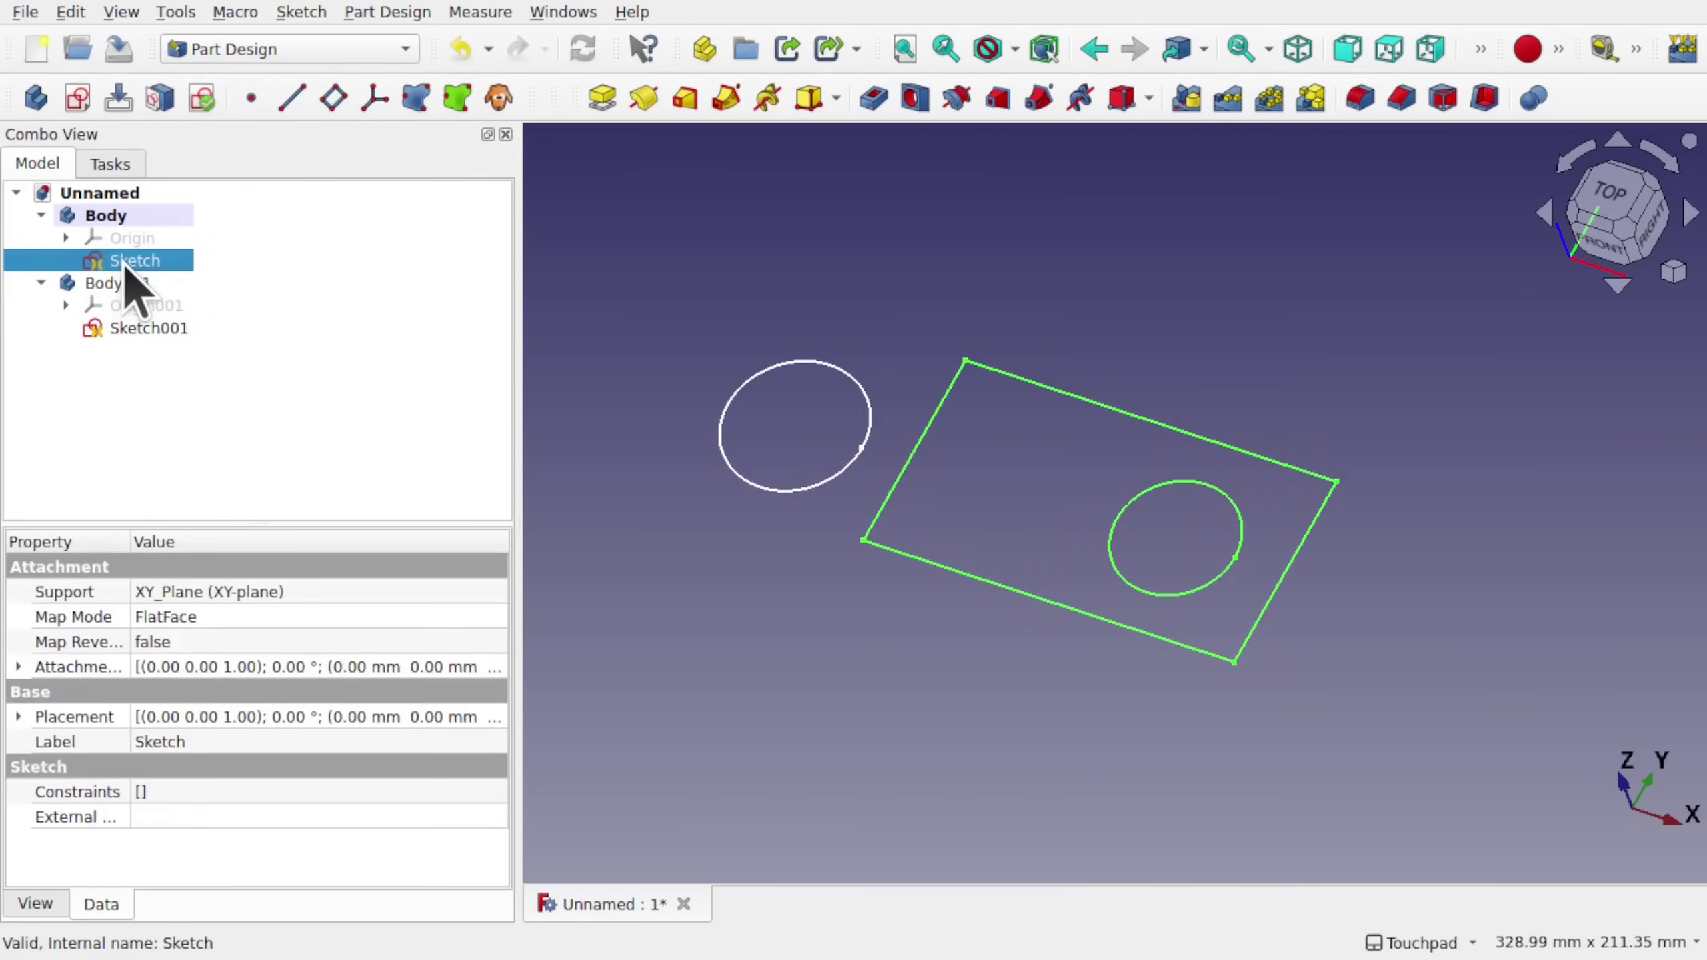
mouse_move(122, 261)
left_mouse_down()
mouse_move(180, 266)
mouse_move(203, 210)
mouse_move(121, 202)
left_mouse_up()
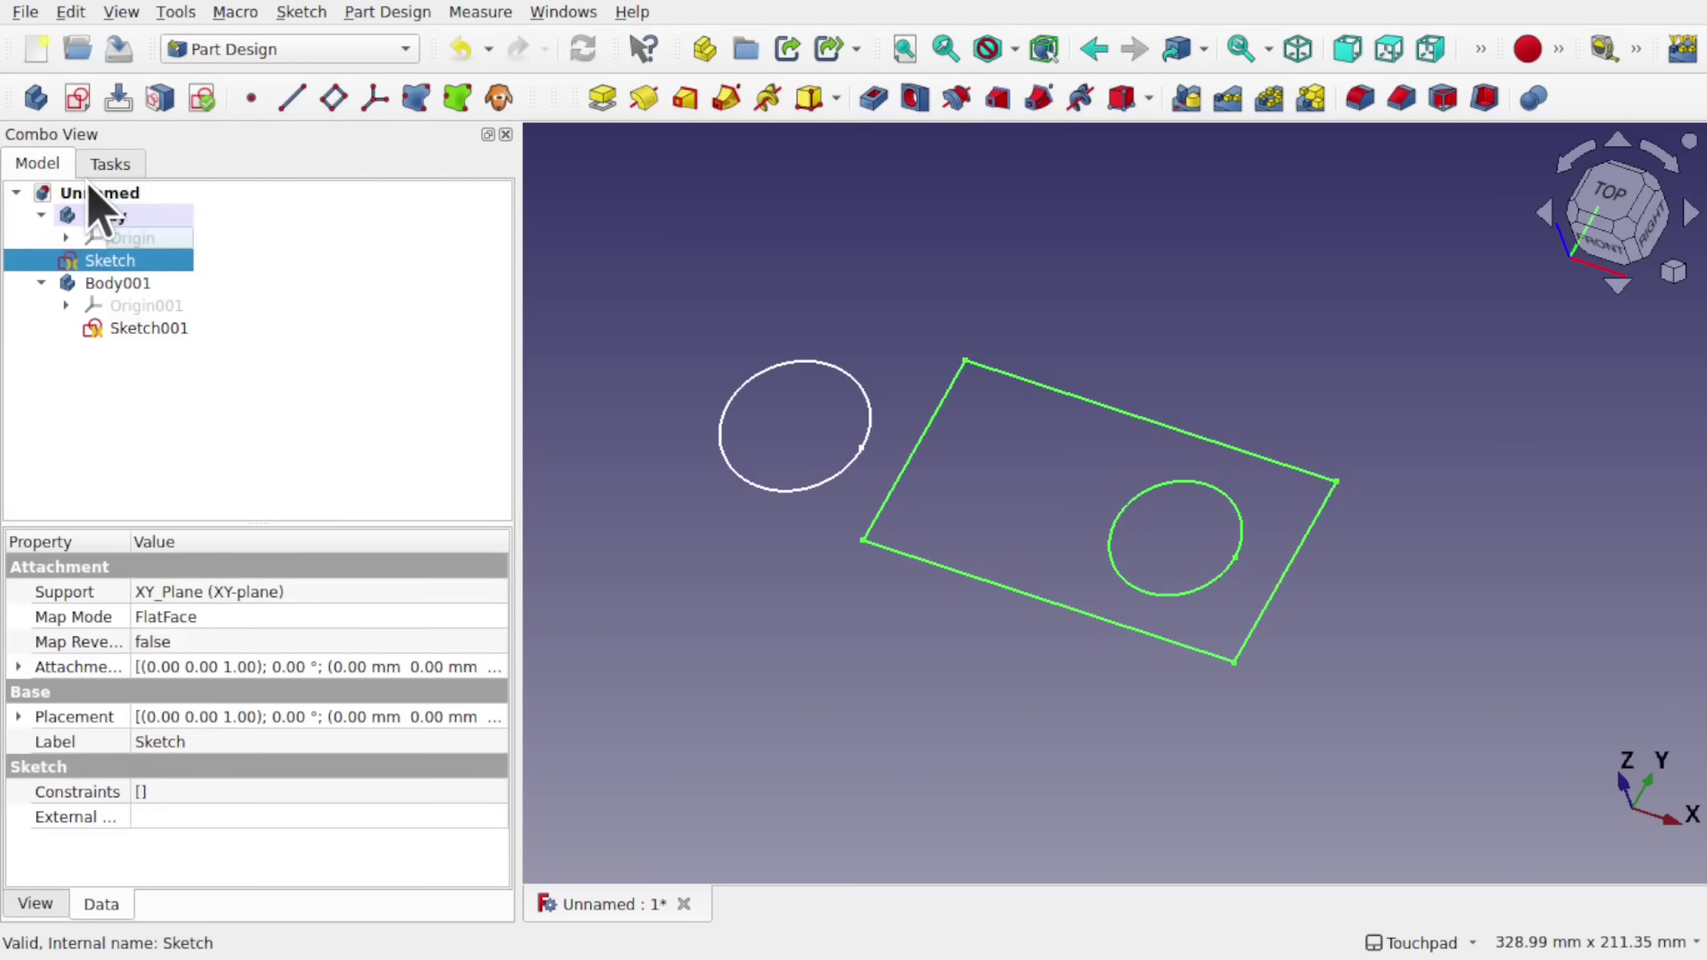
mouse_move(145, 339)
left_mouse_down()
mouse_move(160, 190)
mouse_move(133, 183)
mouse_move(138, 203)
left_mouse_up()
Delete Body and Body001, then select the remaining Sketch and Sketch001.
left_click(106, 213)
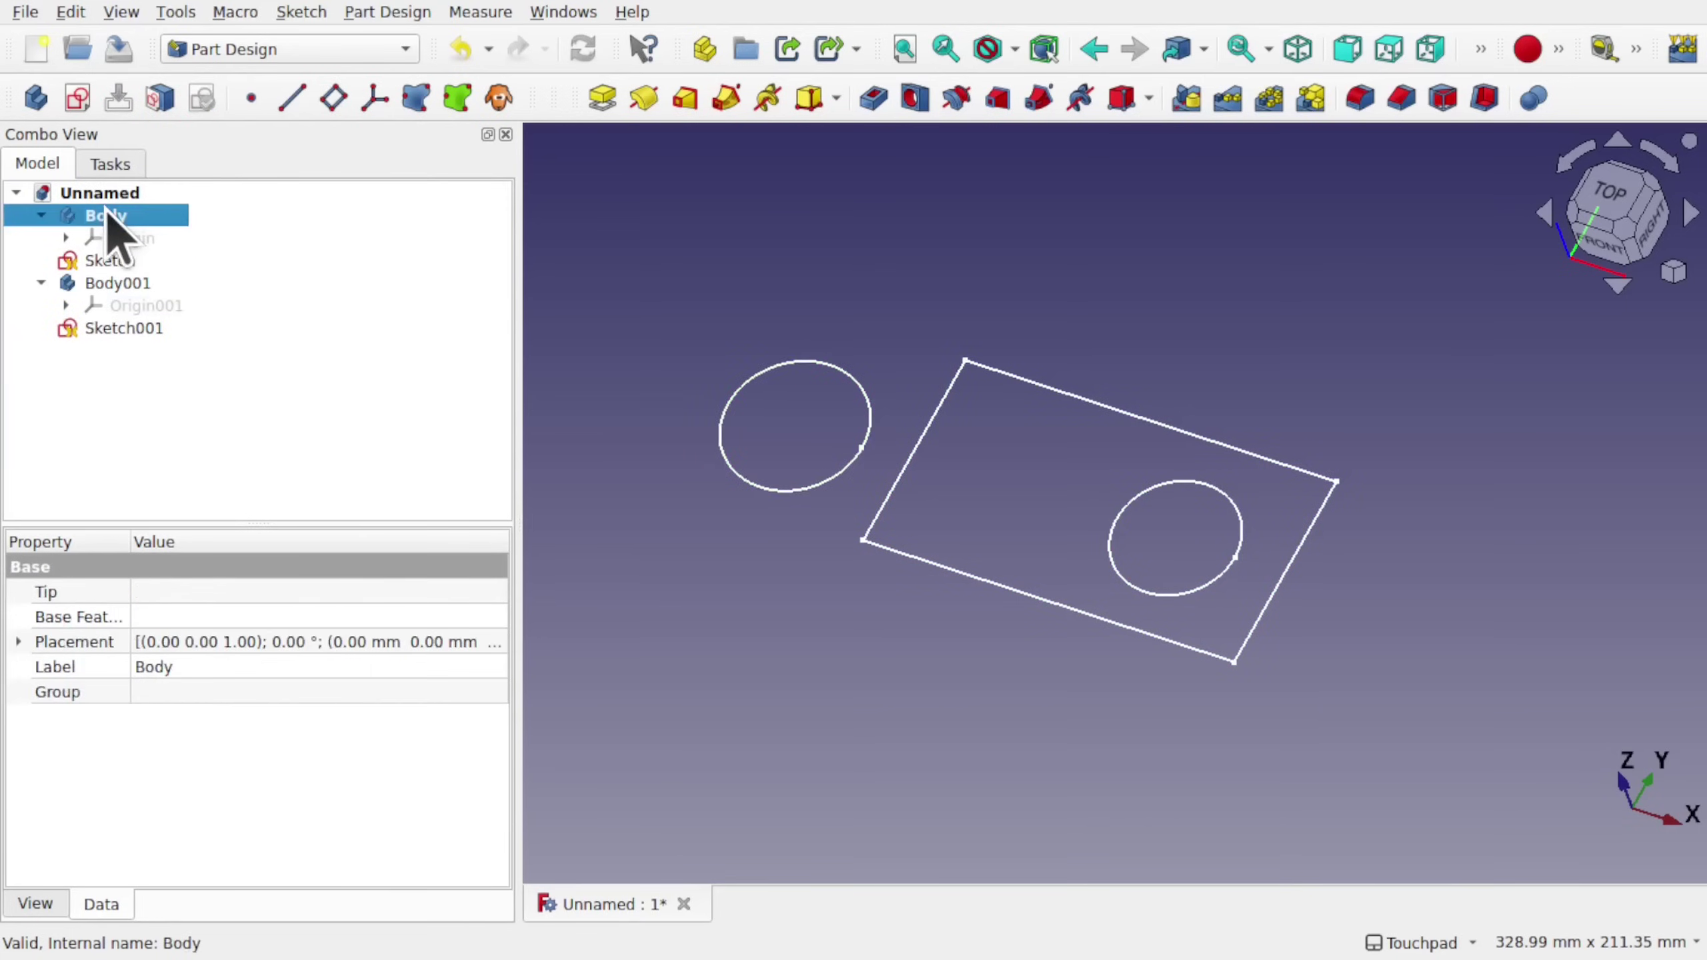
key("Delete")
left_click(130, 237)
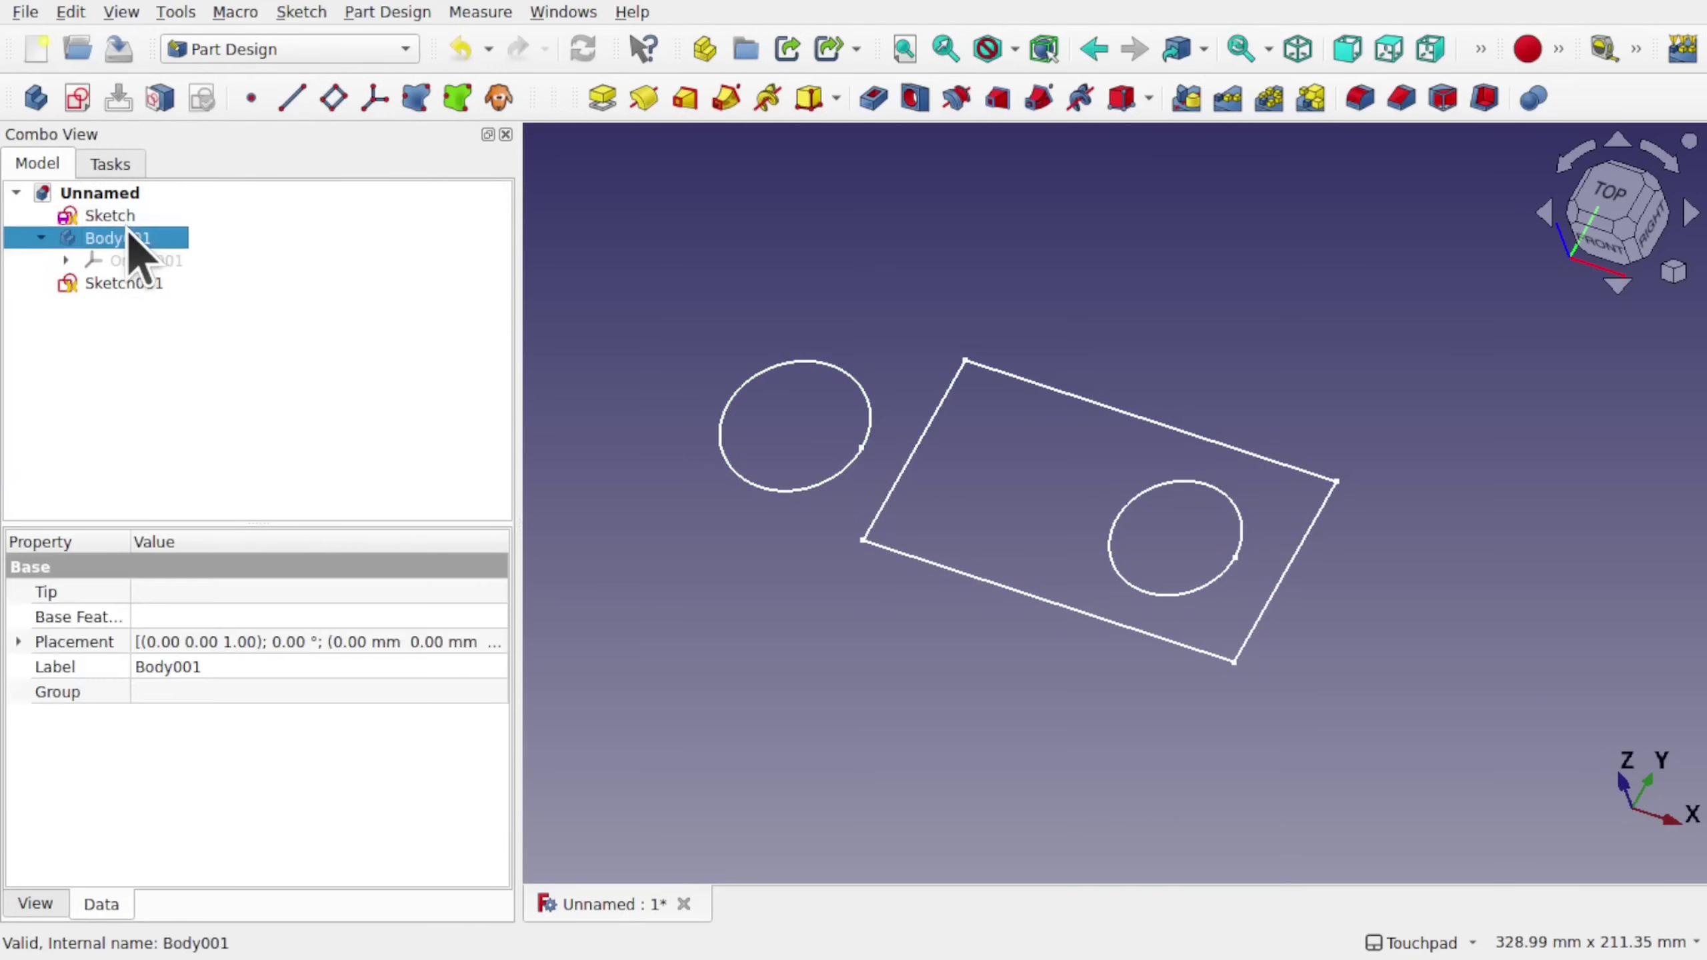
key("Delete")
left_click(106, 217)
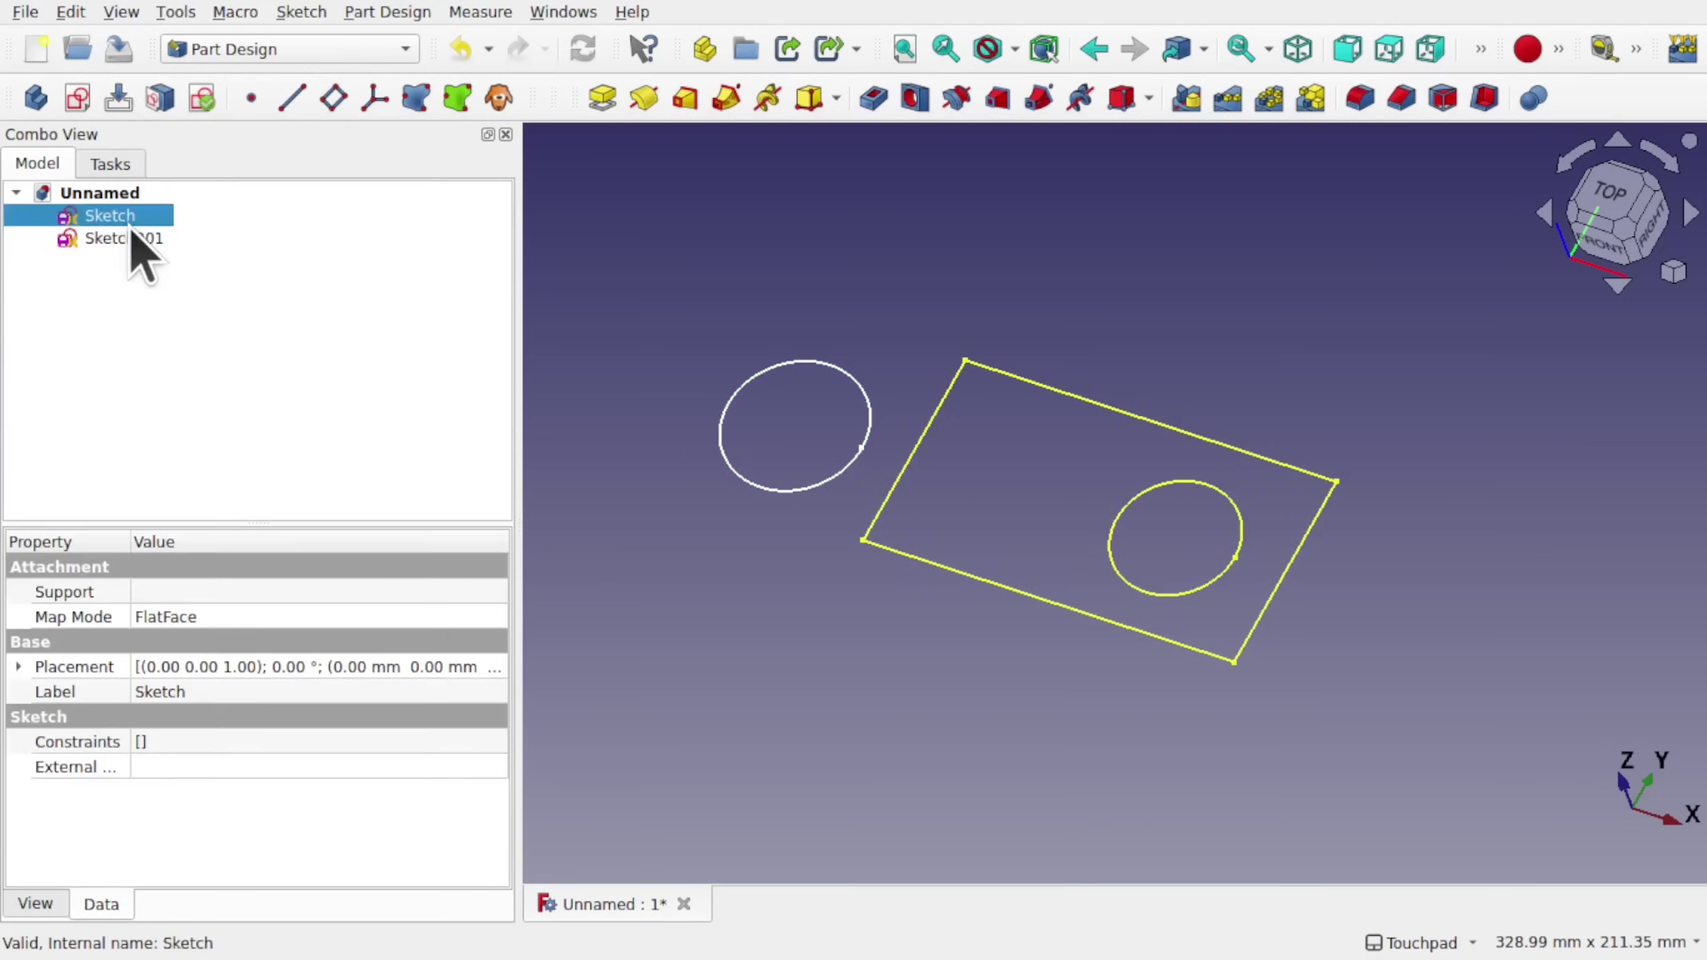
left_click(131, 238)
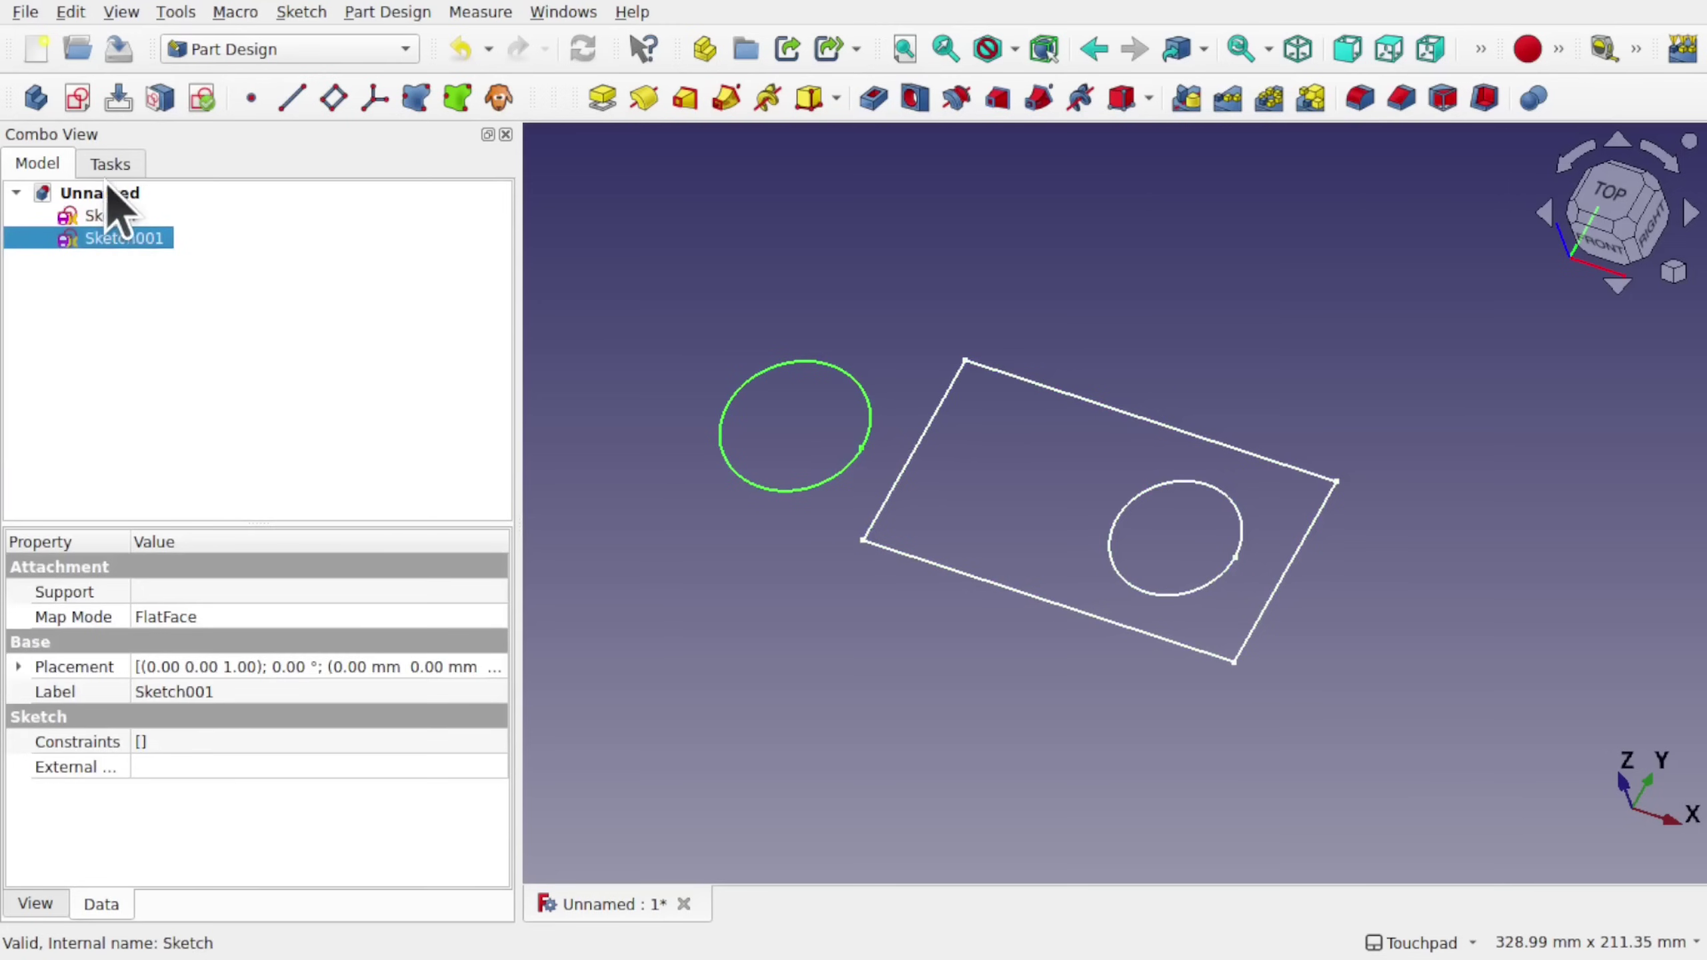
In the Sketcher workbench, merge Sketch and Sketch001 into a new Sketch002.
left_click(293, 52)
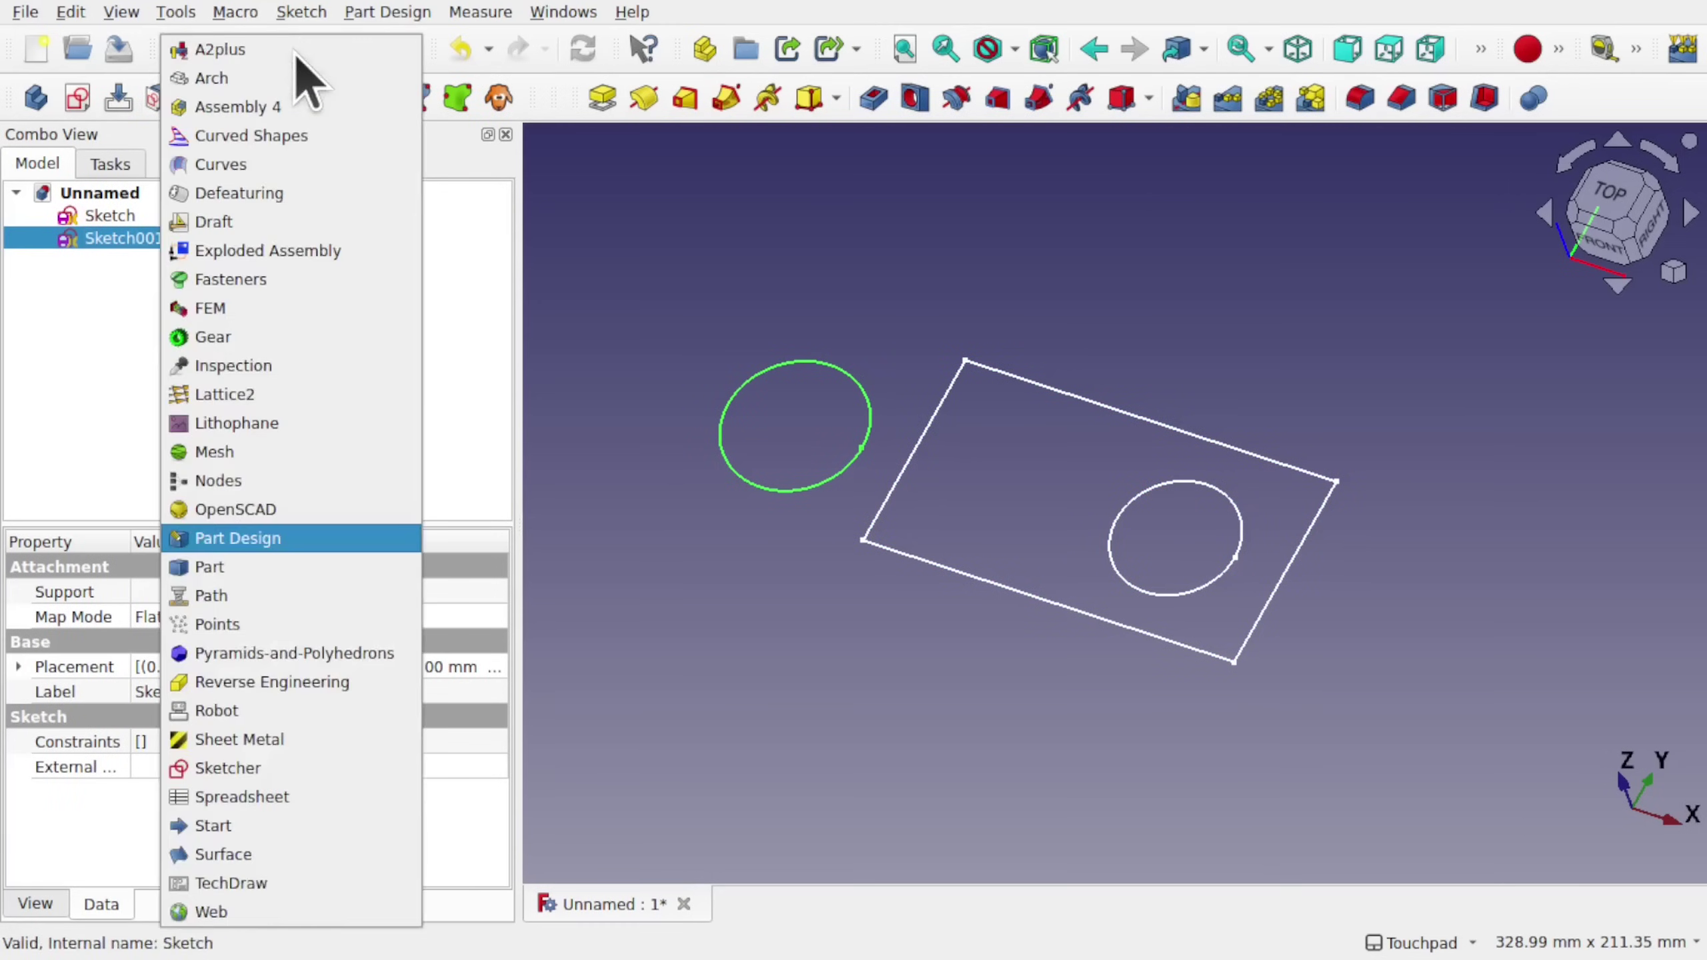
left_click(277, 767)
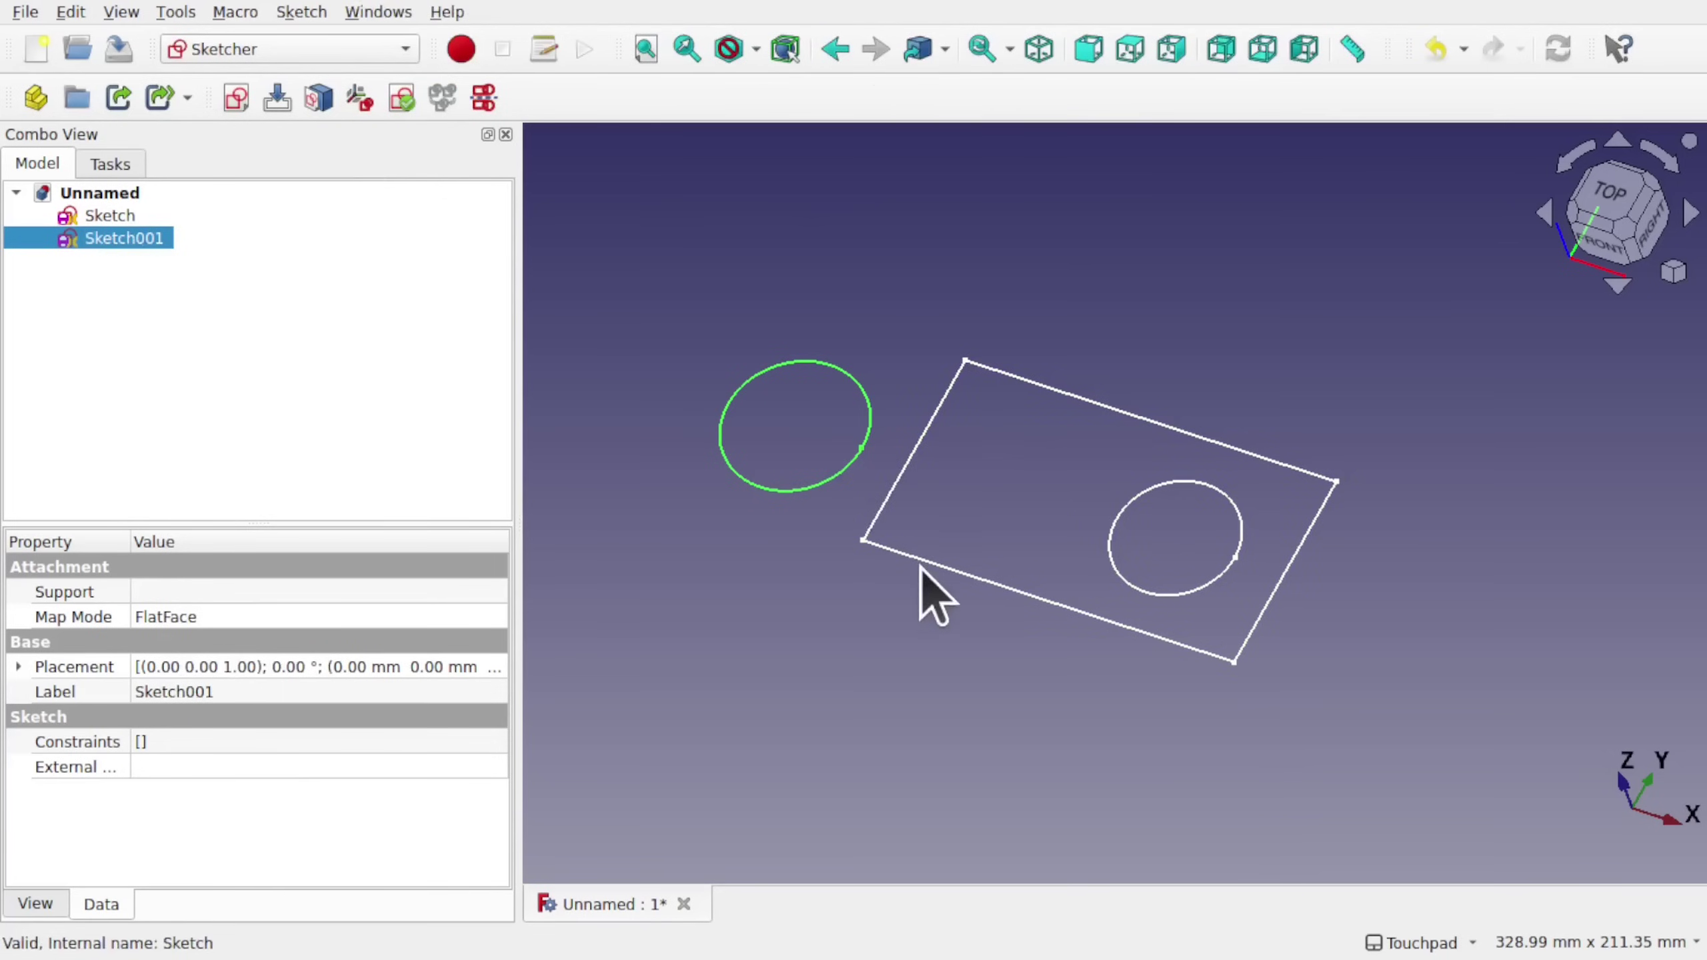
left_click(109, 215)
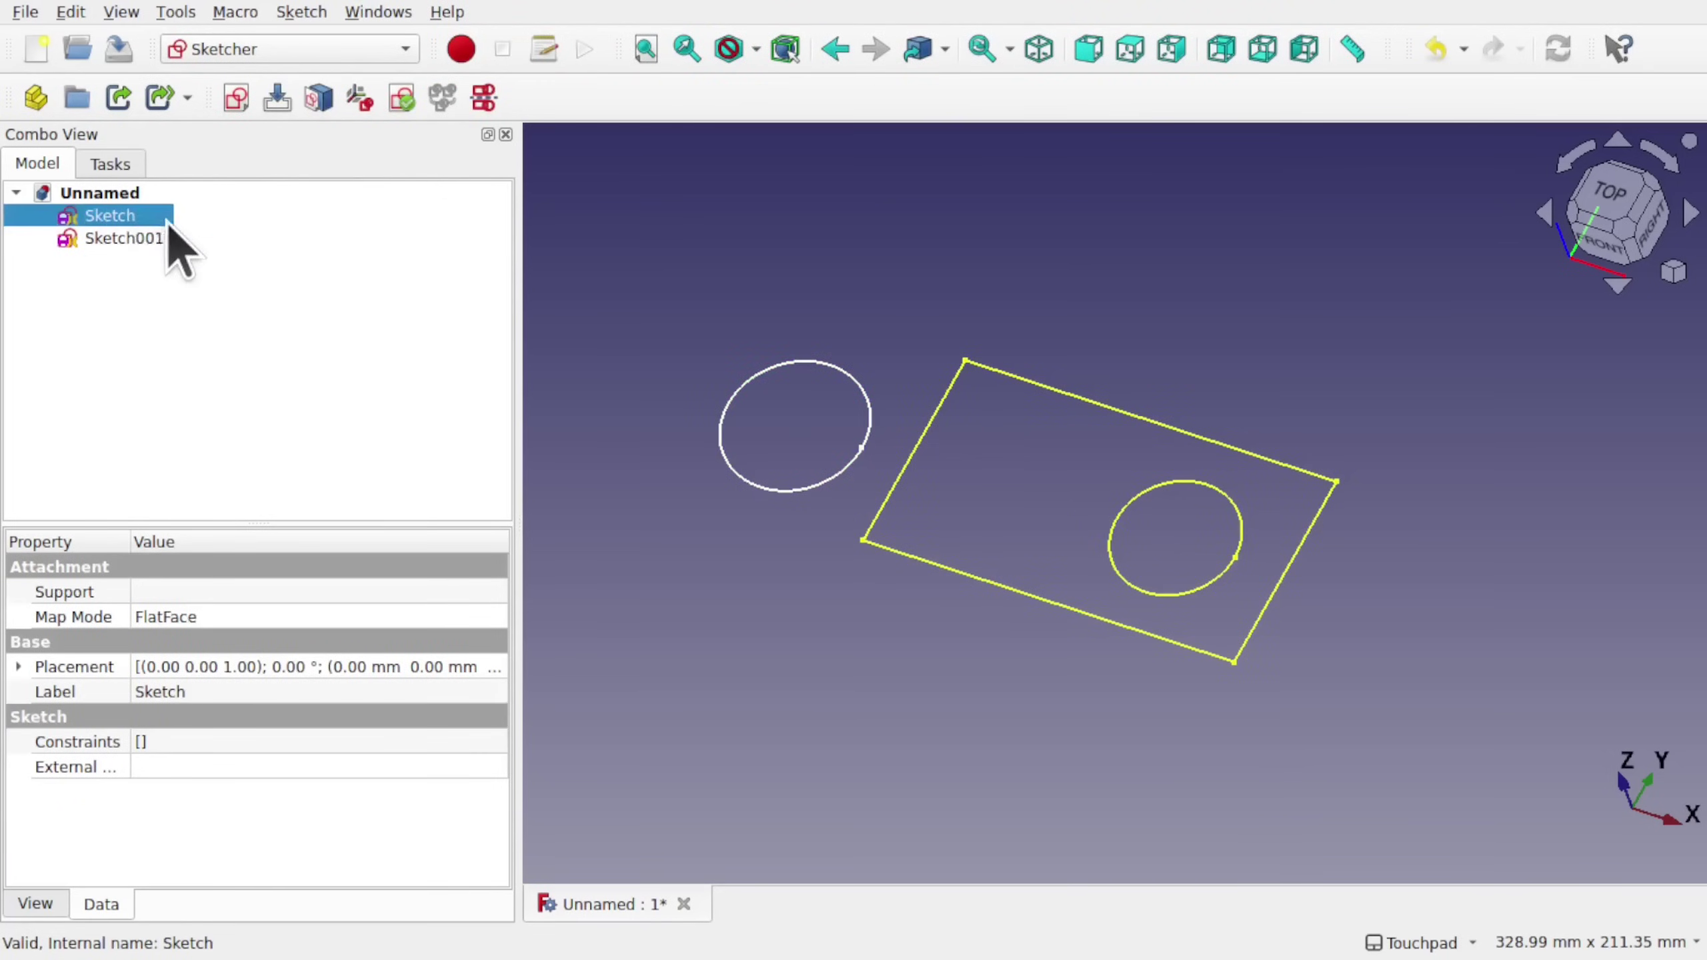
left_click(140, 242, "ctrl")
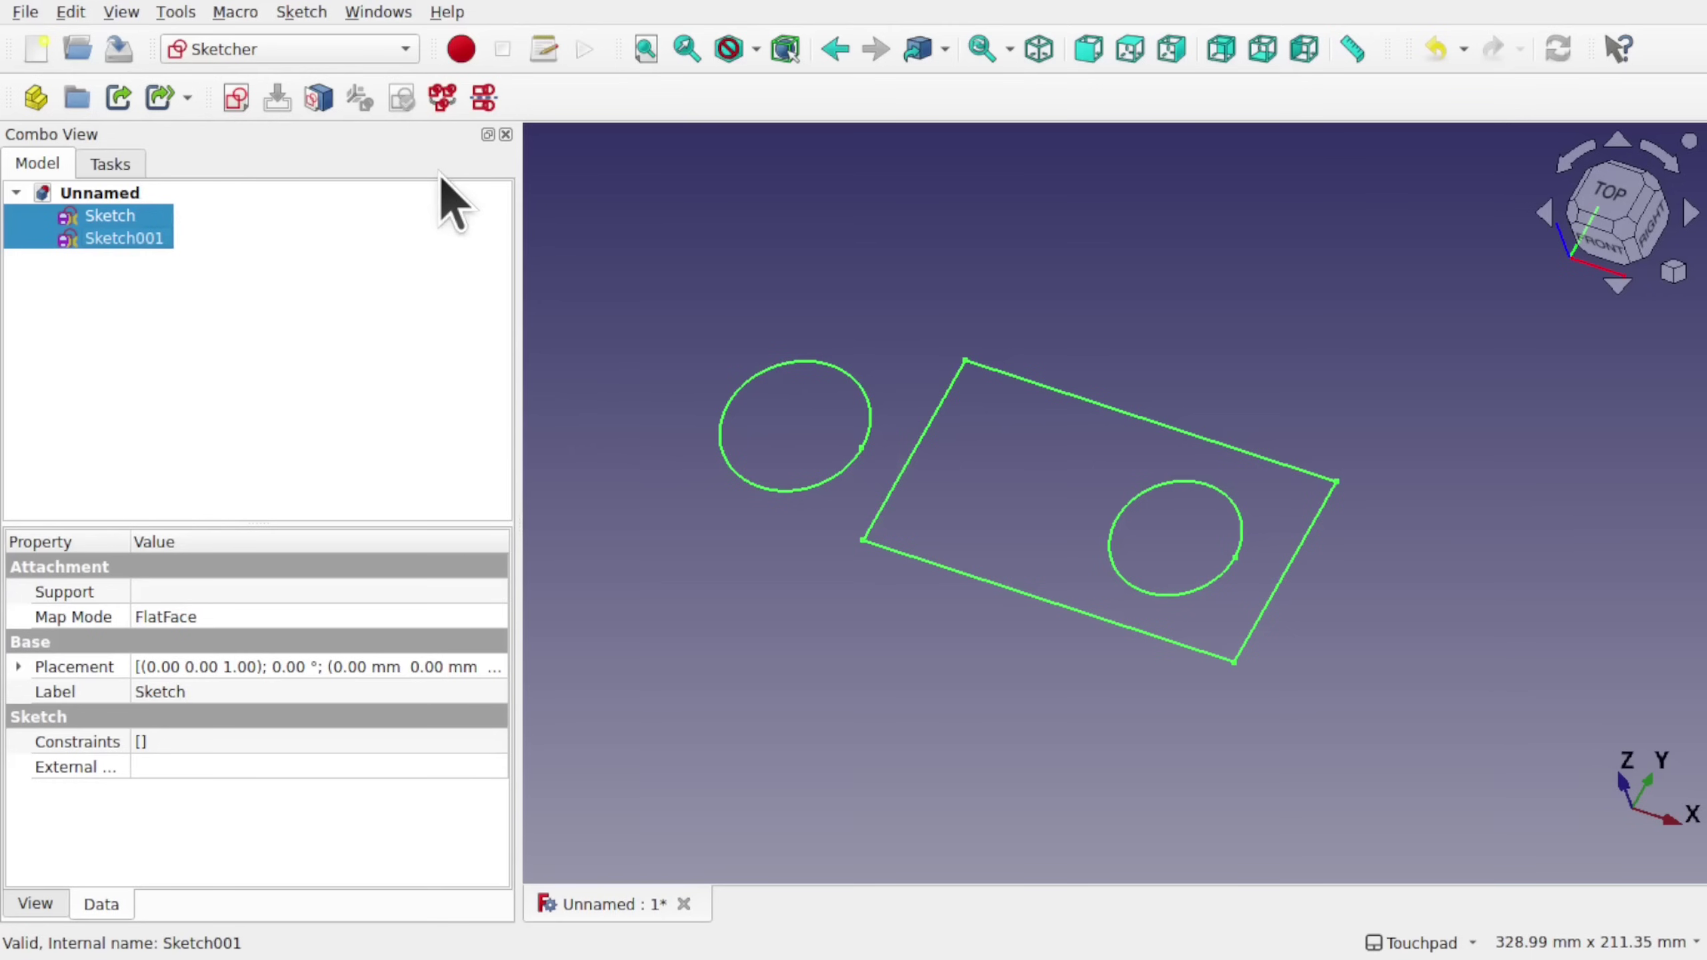
left_click(302, 12)
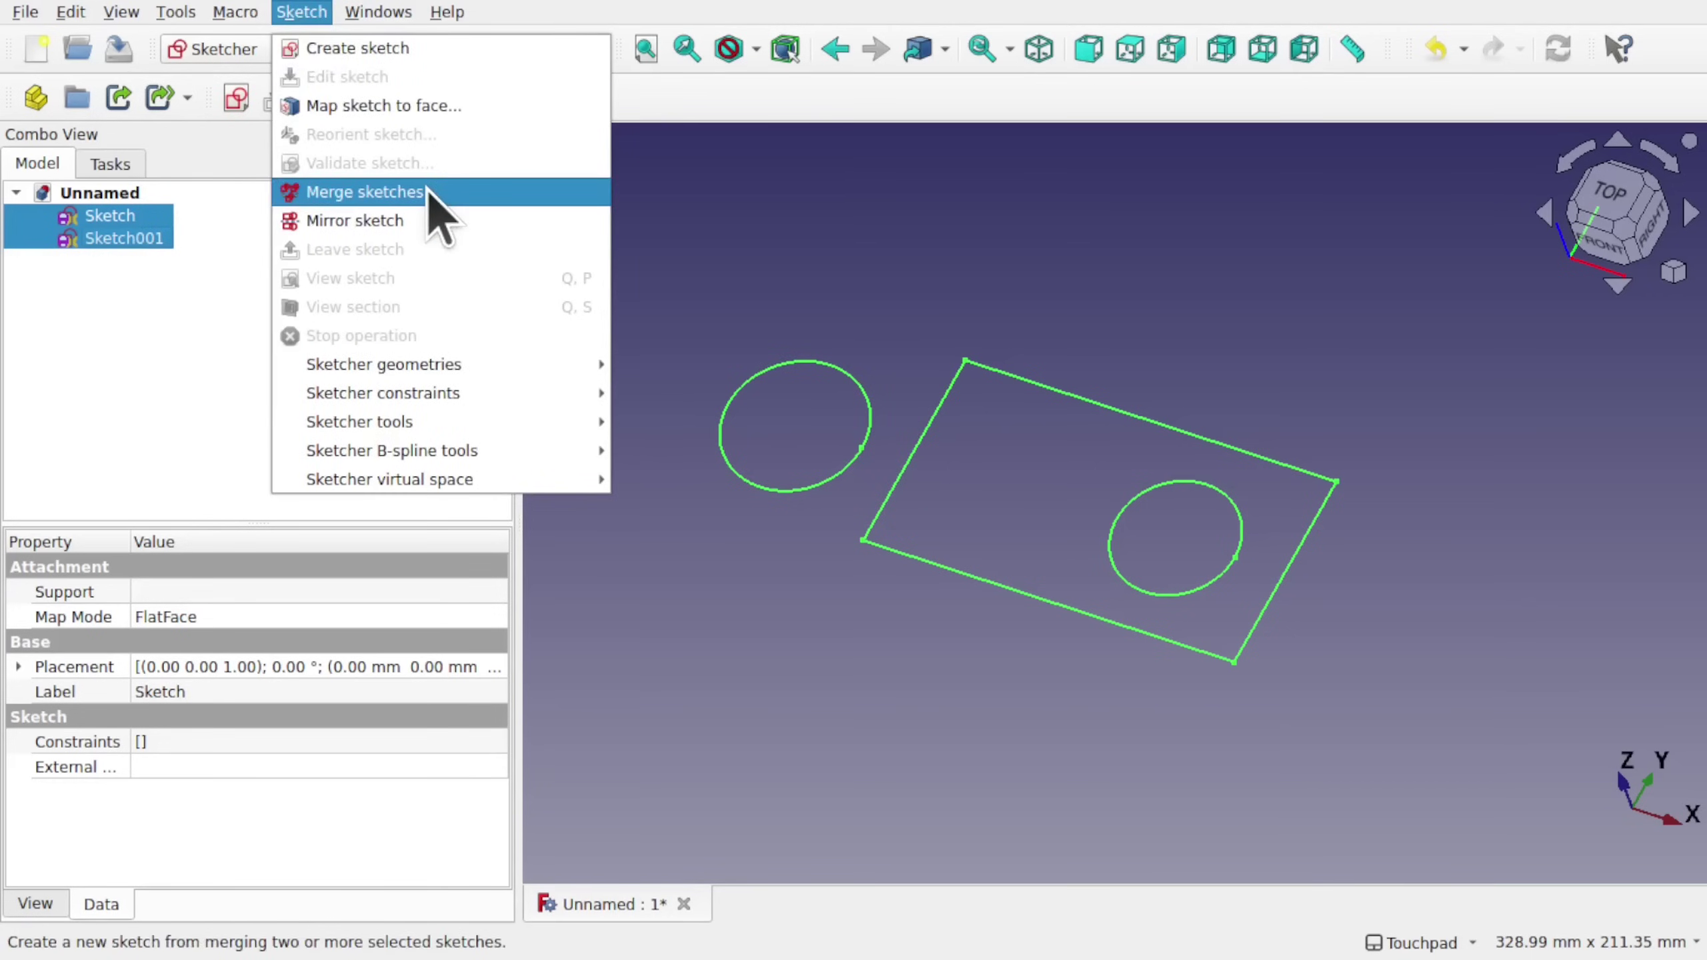
left_click(184, 326)
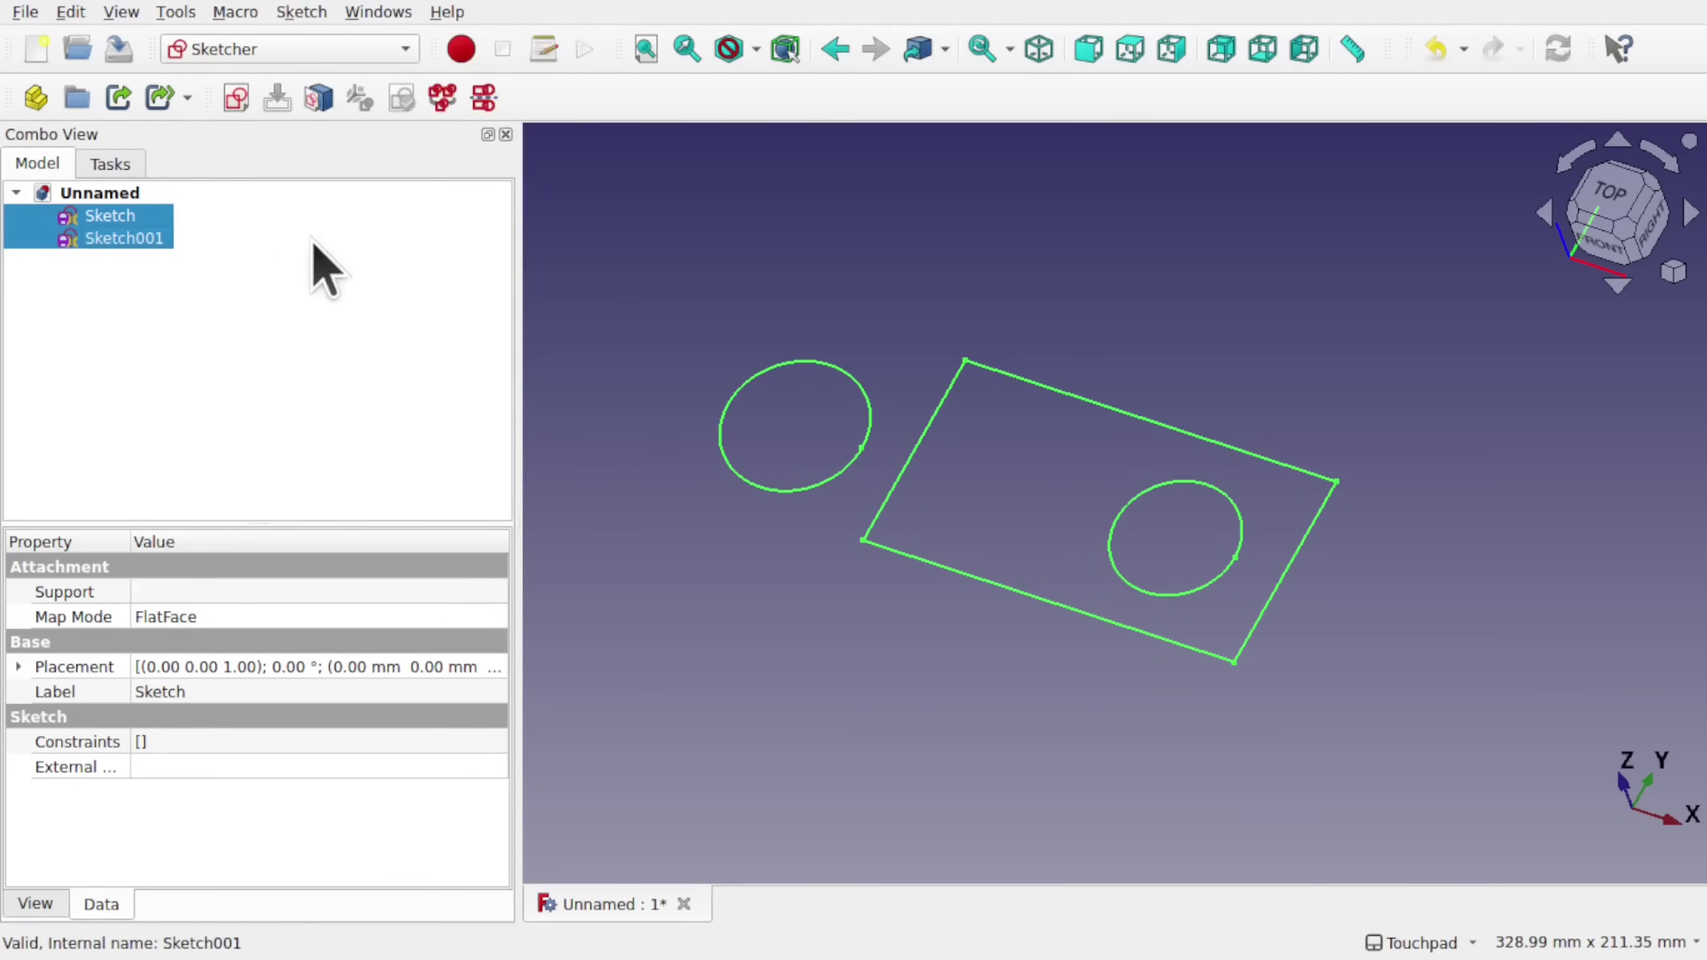
left_click(437, 107)
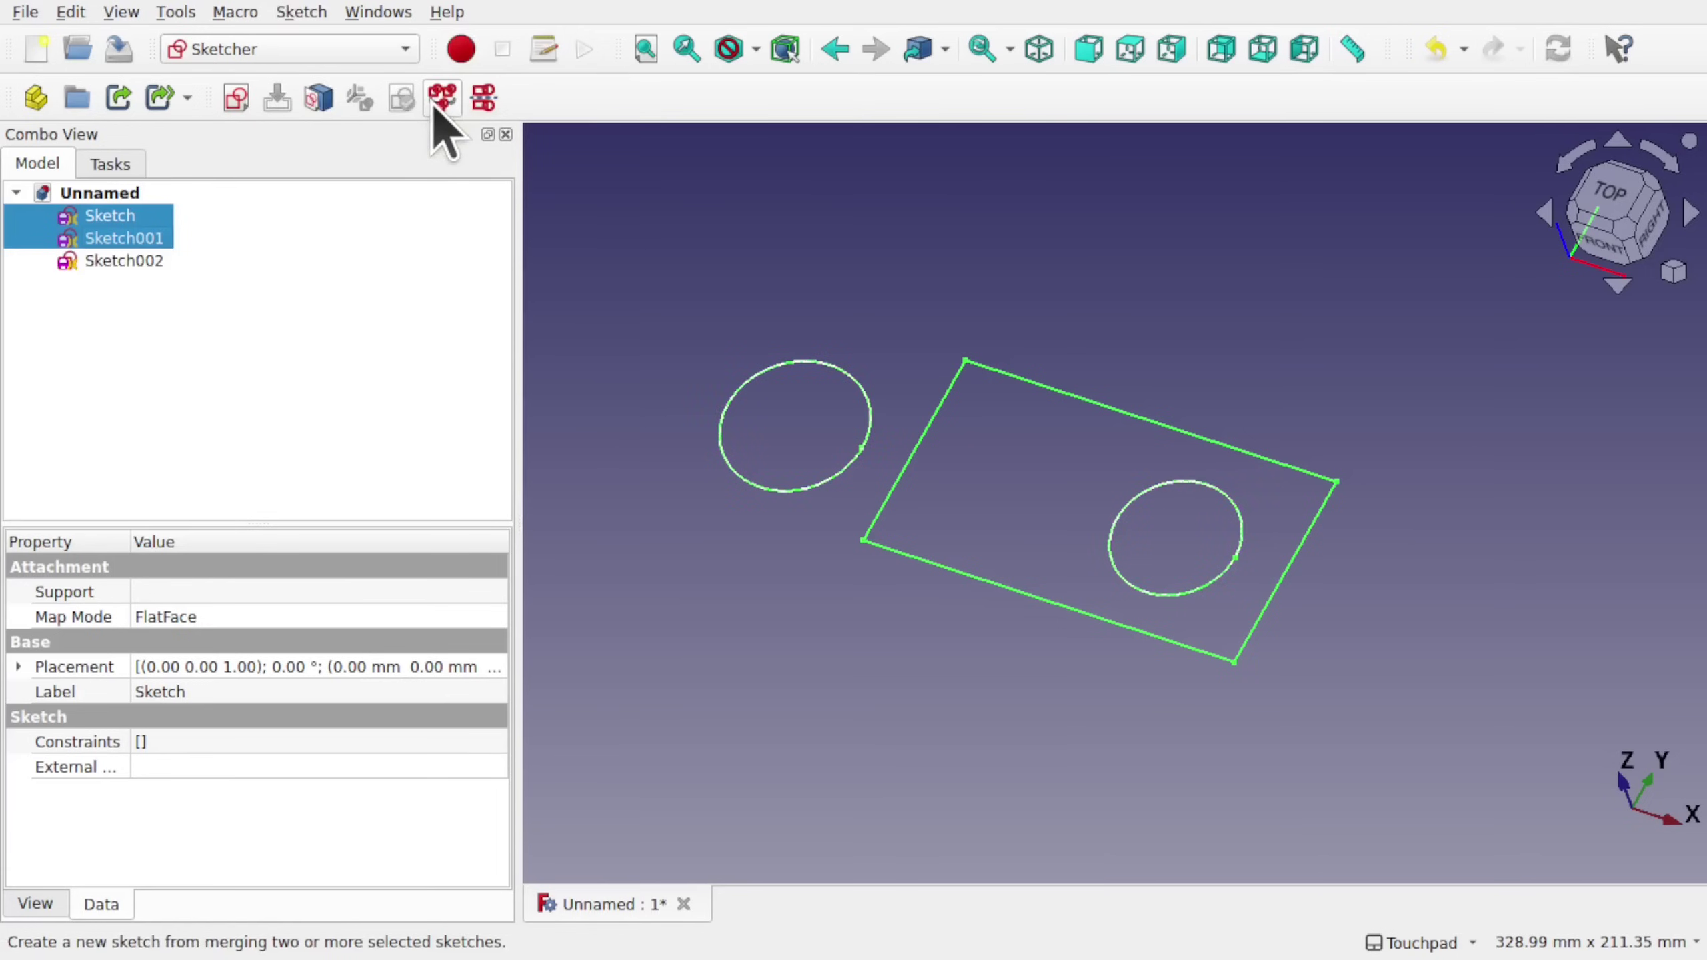
left_click(179, 294)
left_click(115, 261)
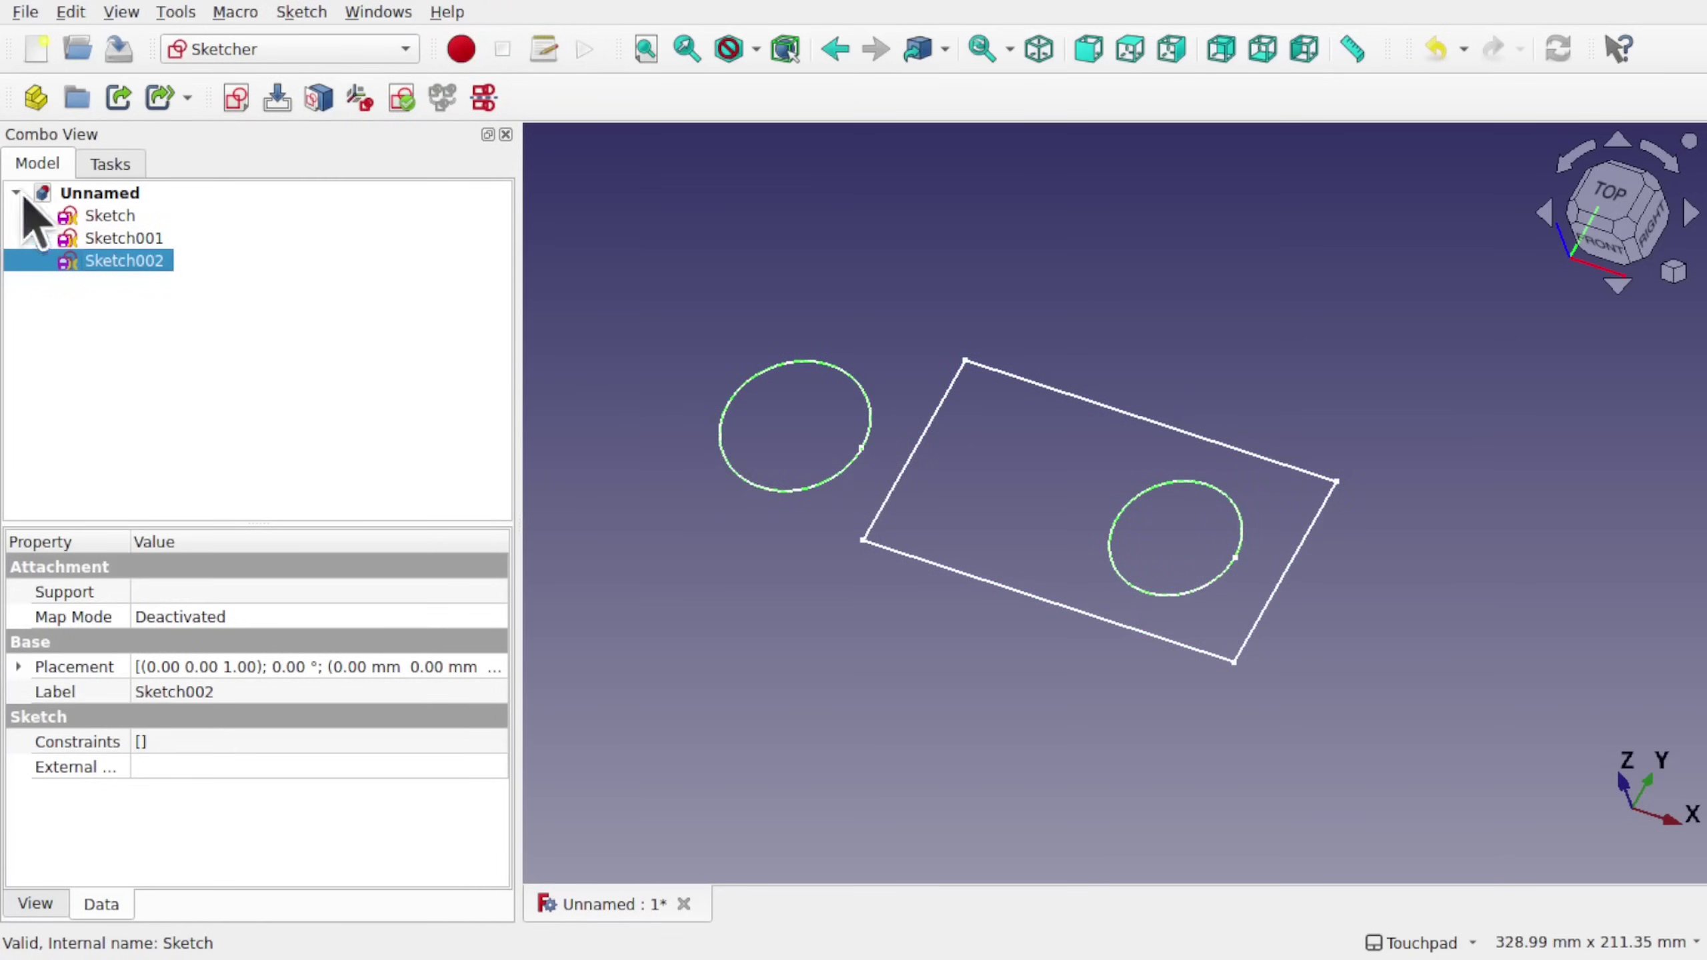
Delete the original Sketch and Sketch001, leaving only Sketch002.
left_click(107, 216)
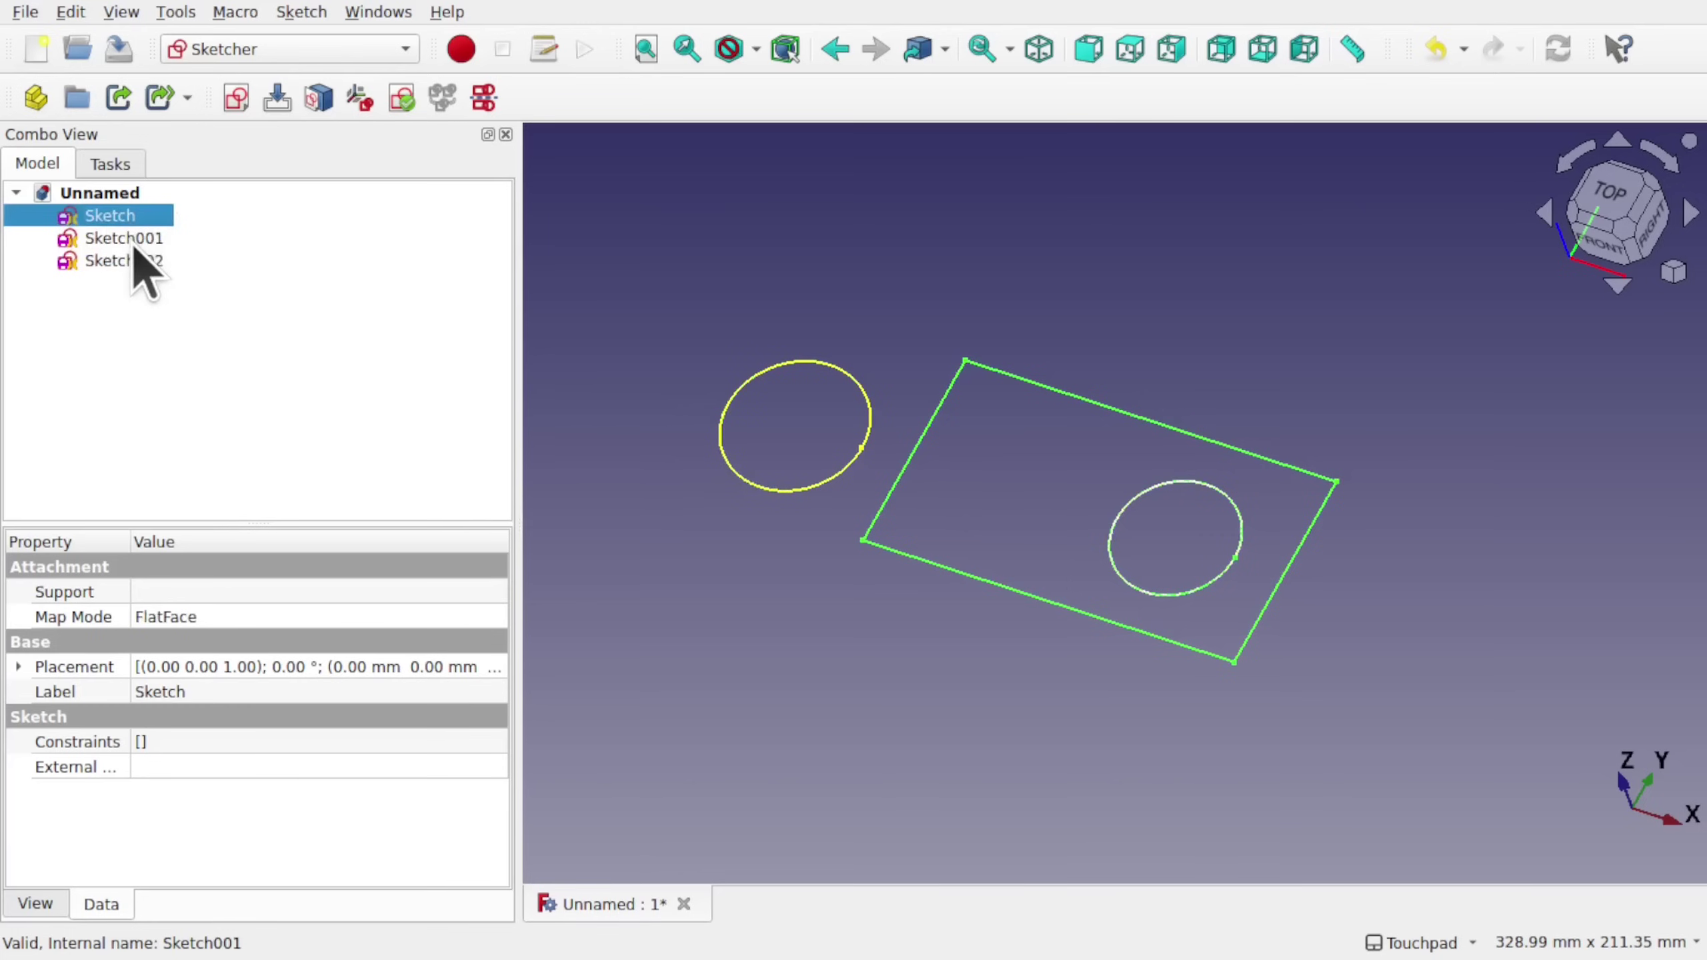
left_click(114, 241, "ctrl")
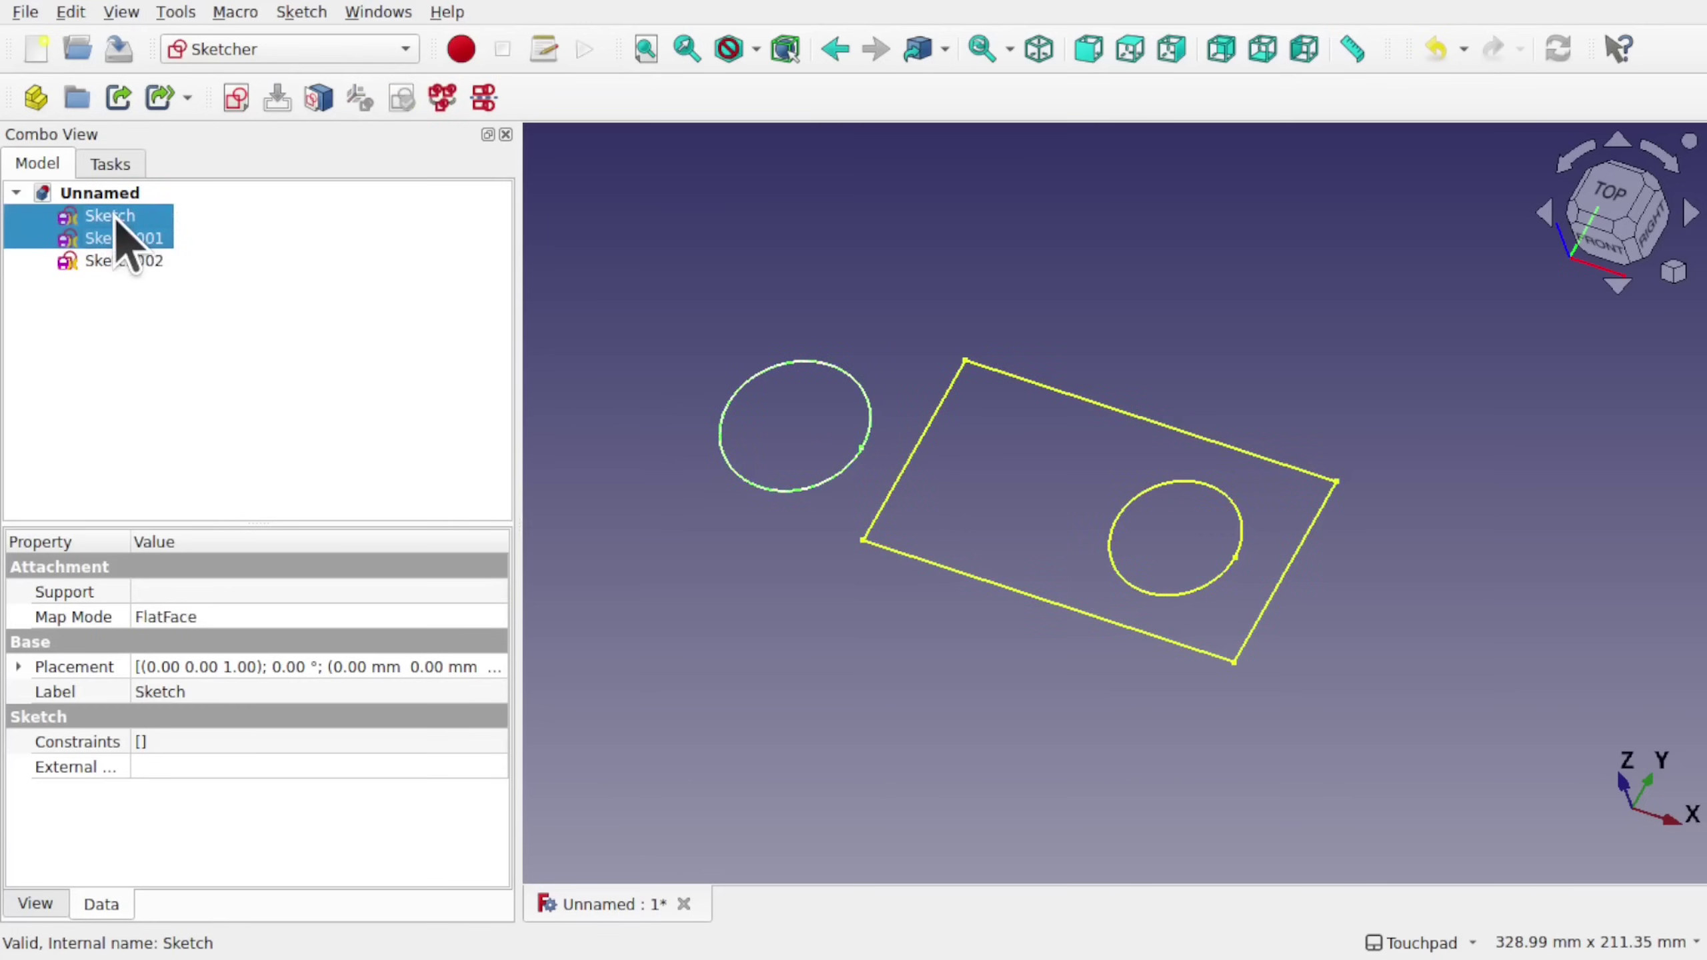
key("Delete")
left_click(274, 50)
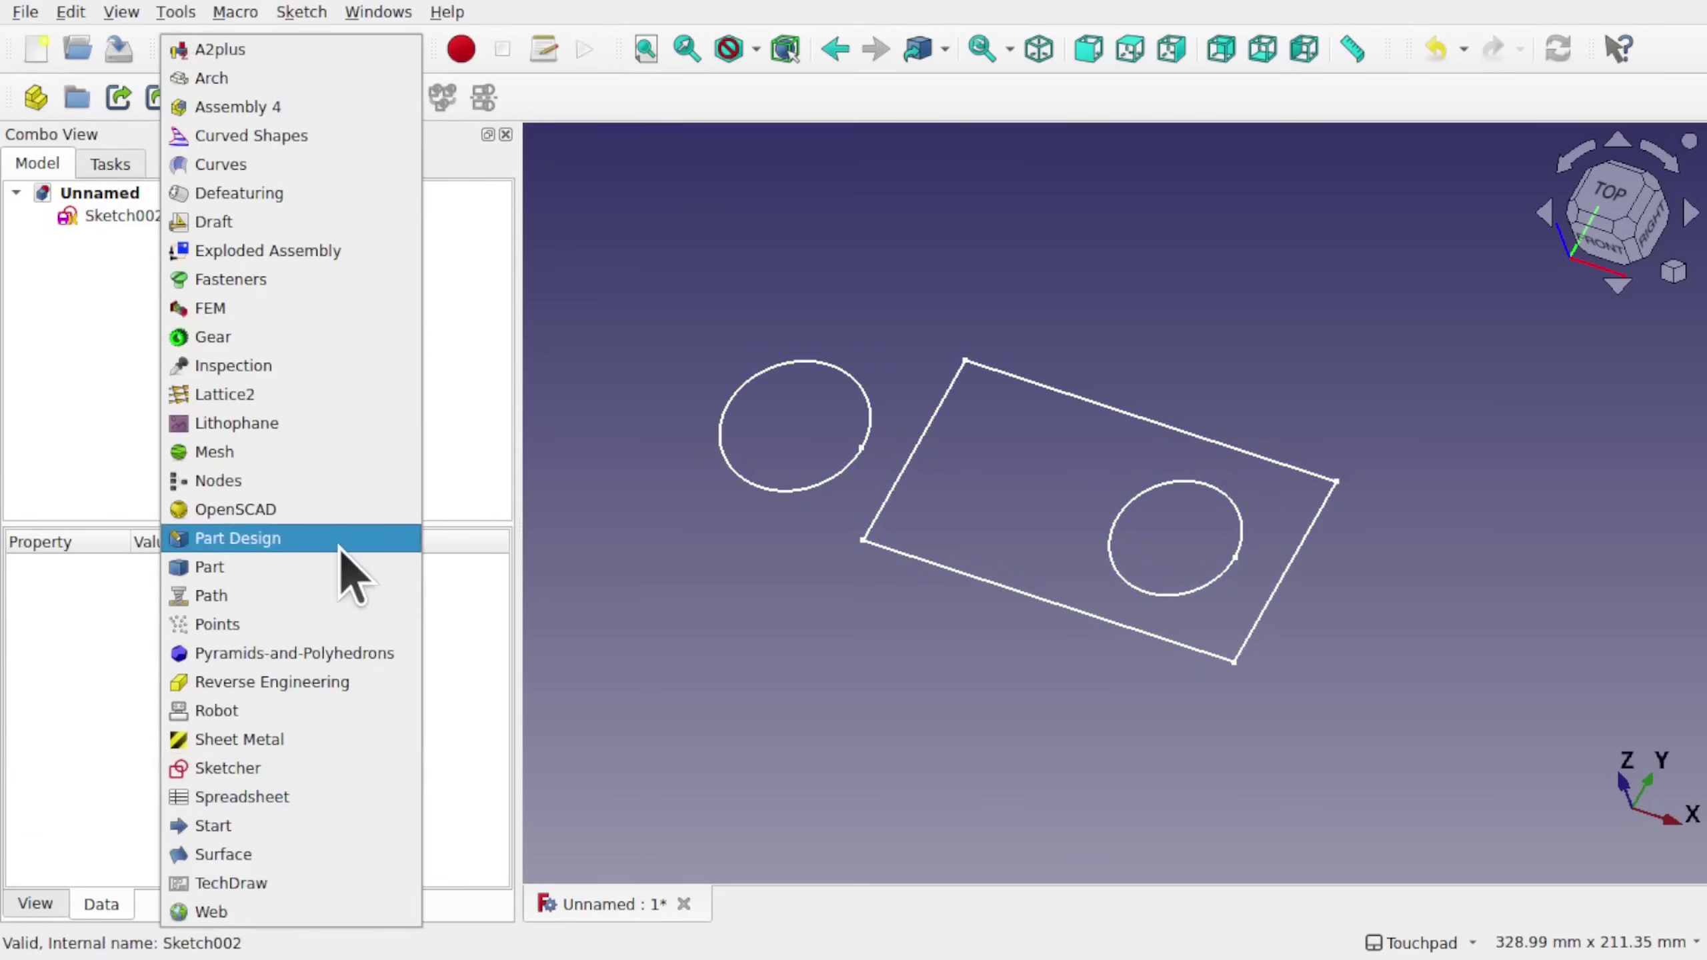
Extrude Sketch002 10 mm using the Part workbench's Extrude tool.
left_click(345, 570)
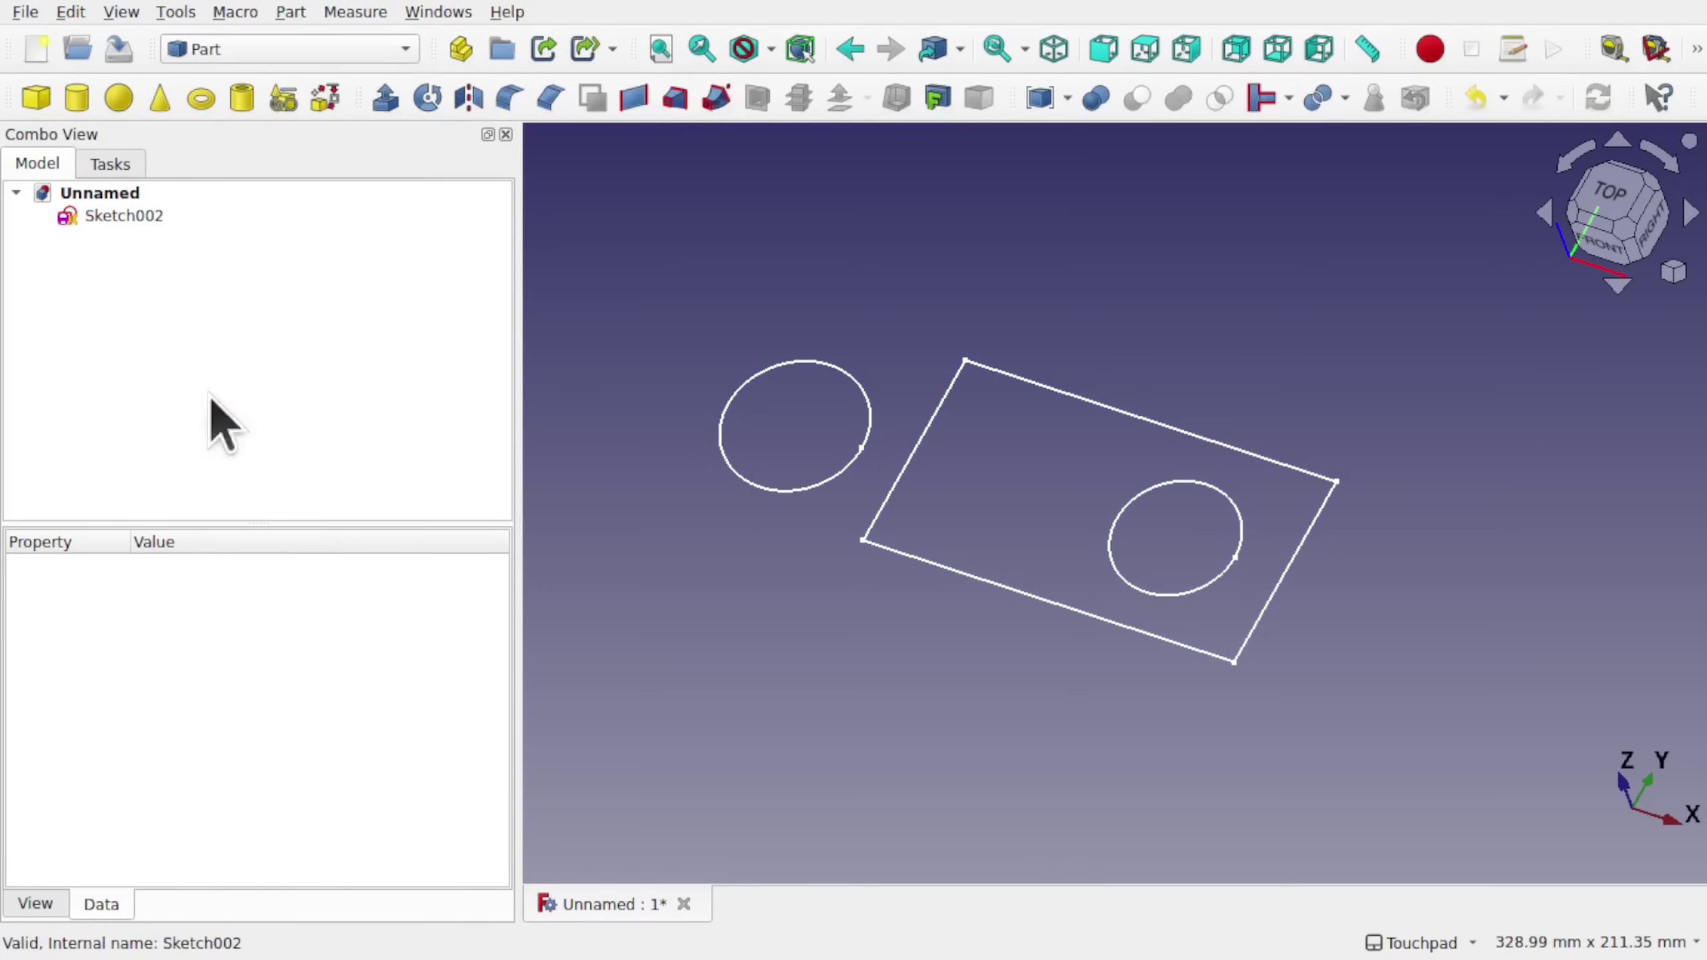
left_click(134, 218)
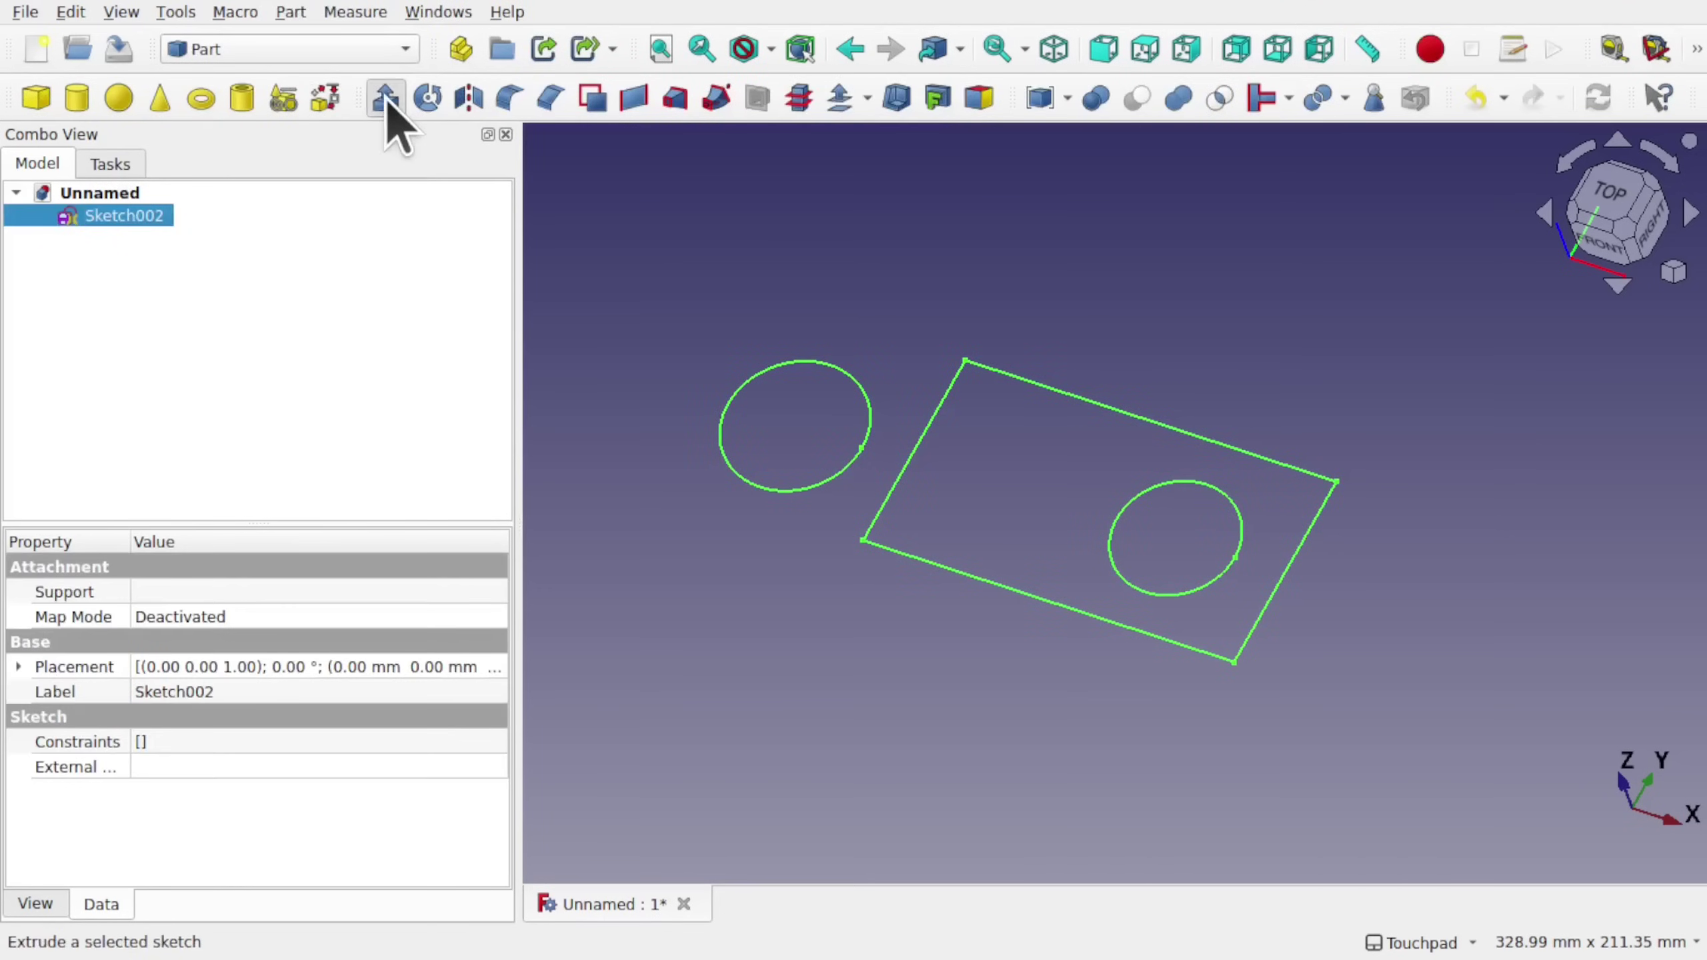
left_click(386, 99)
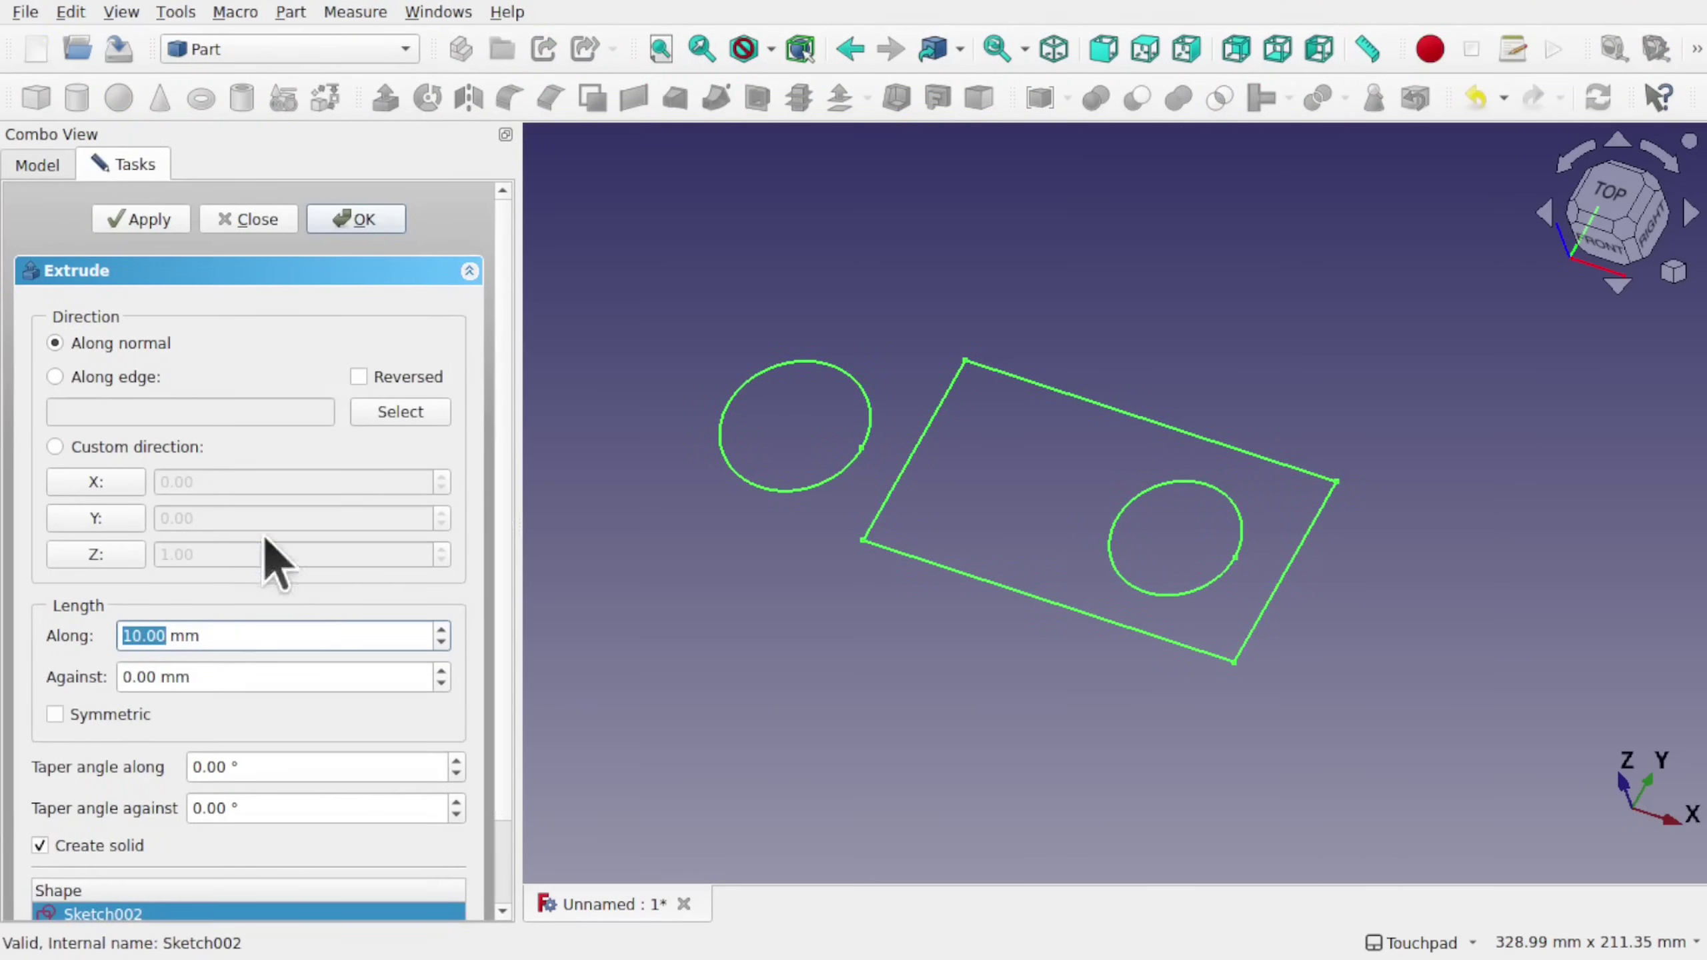
left_click(349, 222)
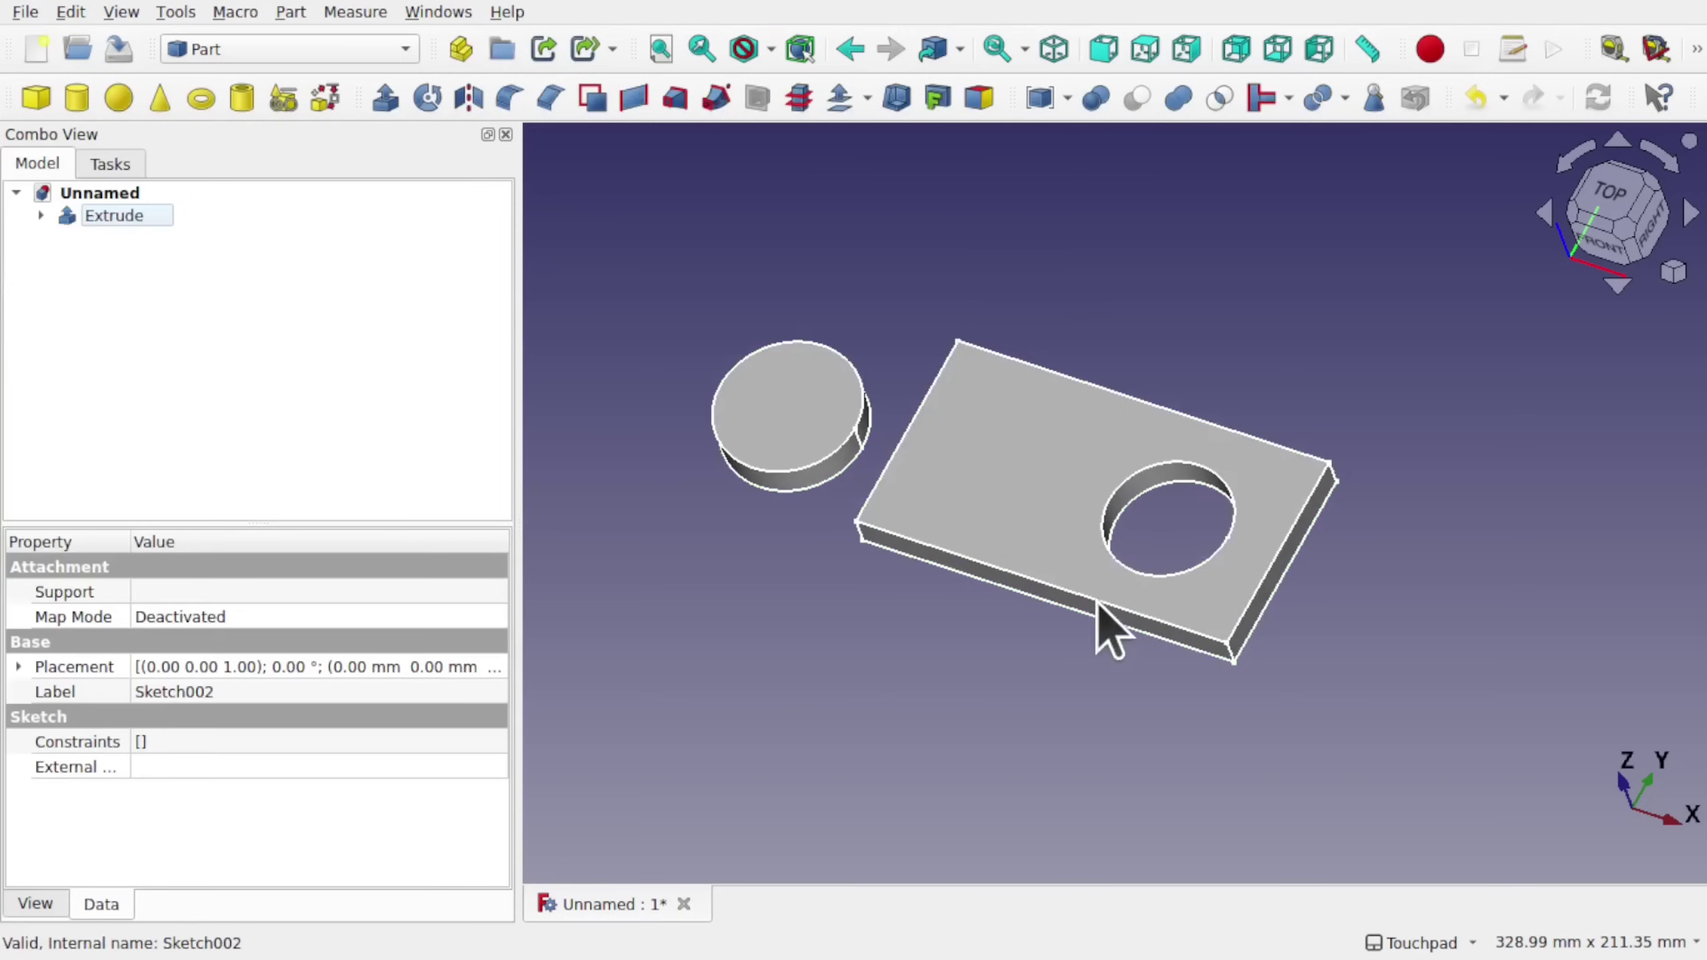
Orbit and inspect the plate and disc top faces, then select Extrude.
left_click_drag(1112, 531, 986, 494, "alt")
left_click(1005, 512)
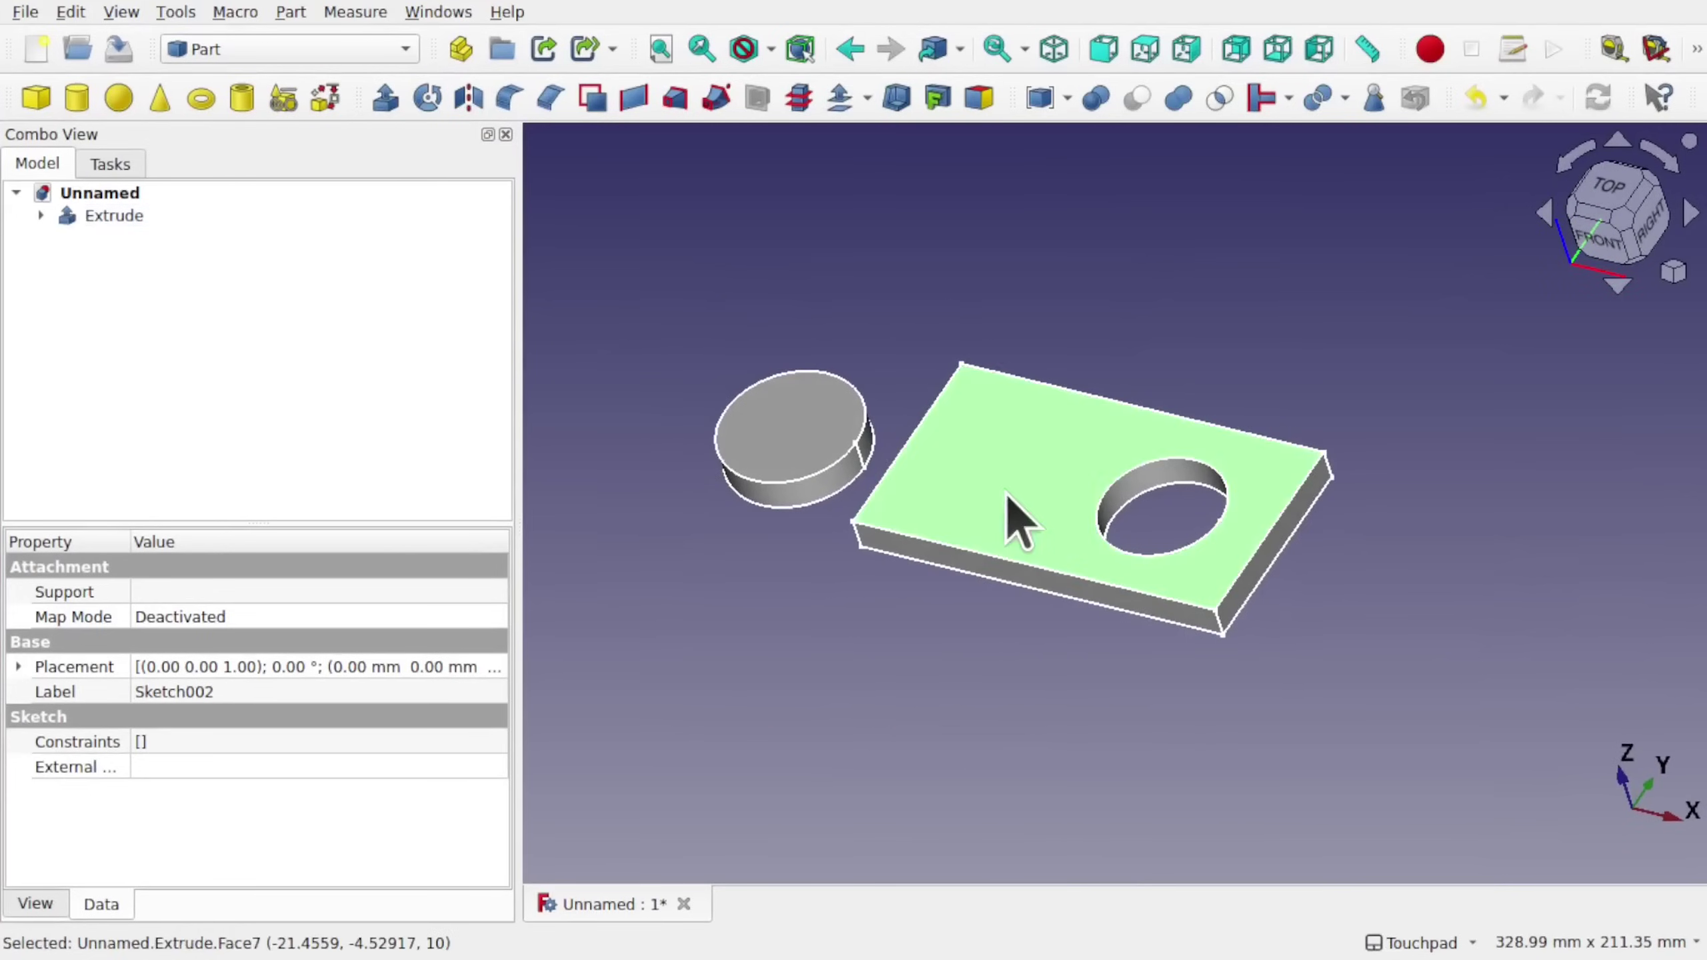
left_click(806, 438)
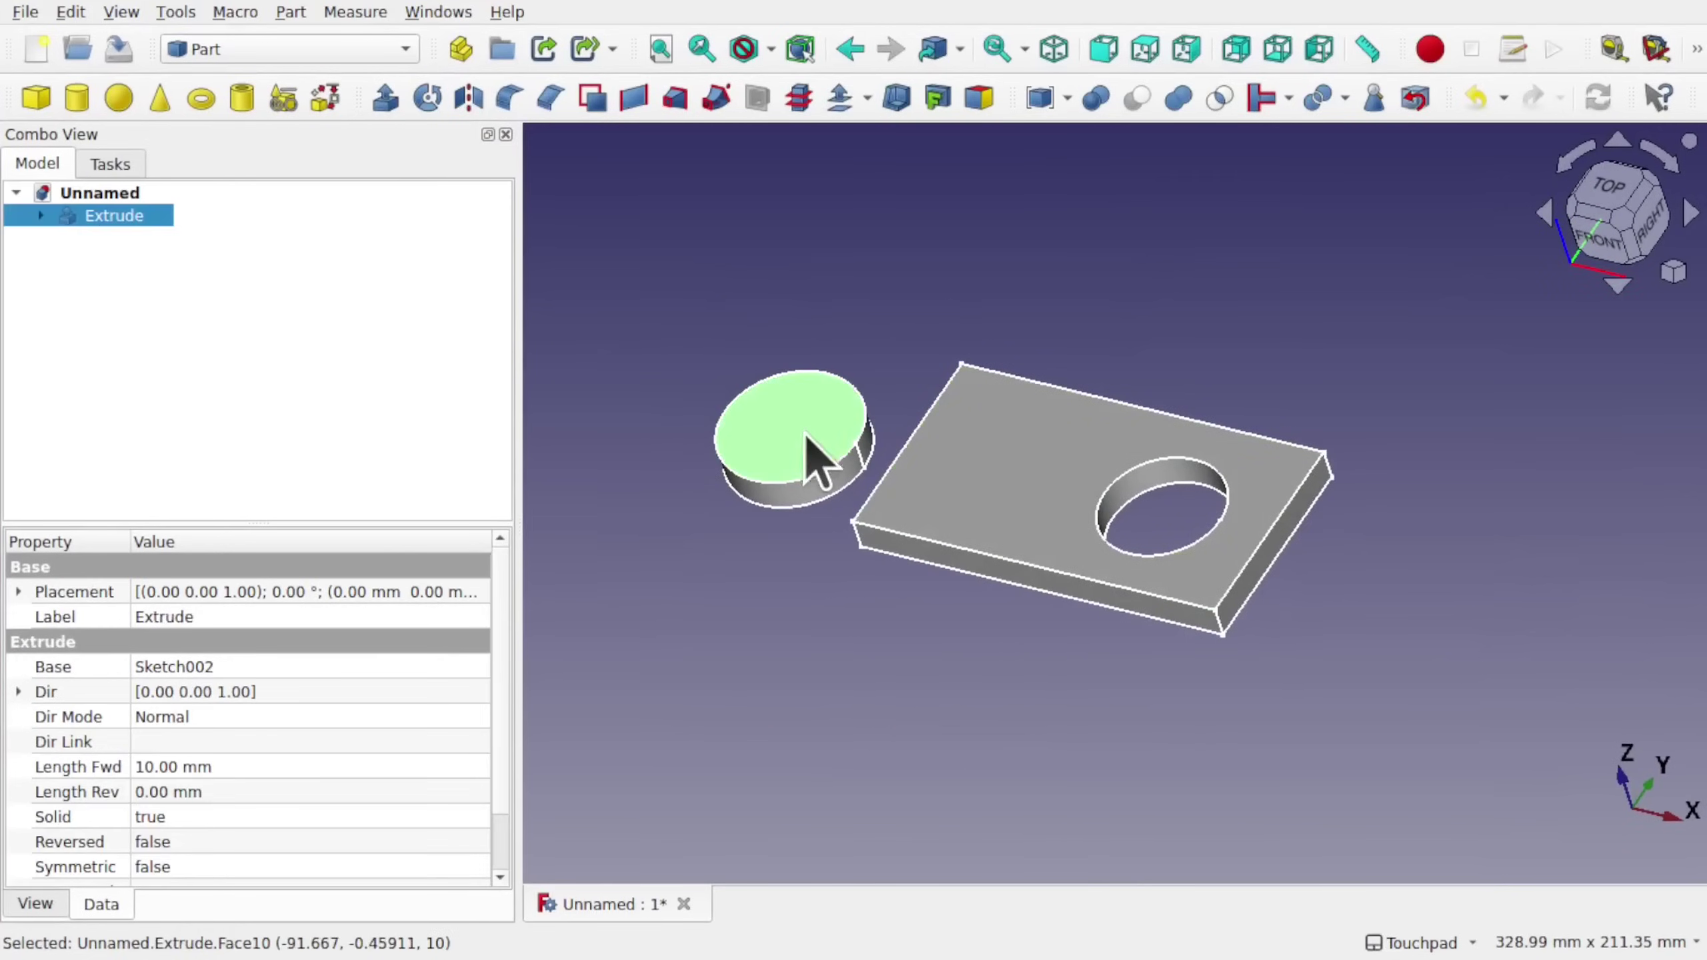
left_click(845, 718)
left_click(107, 216)
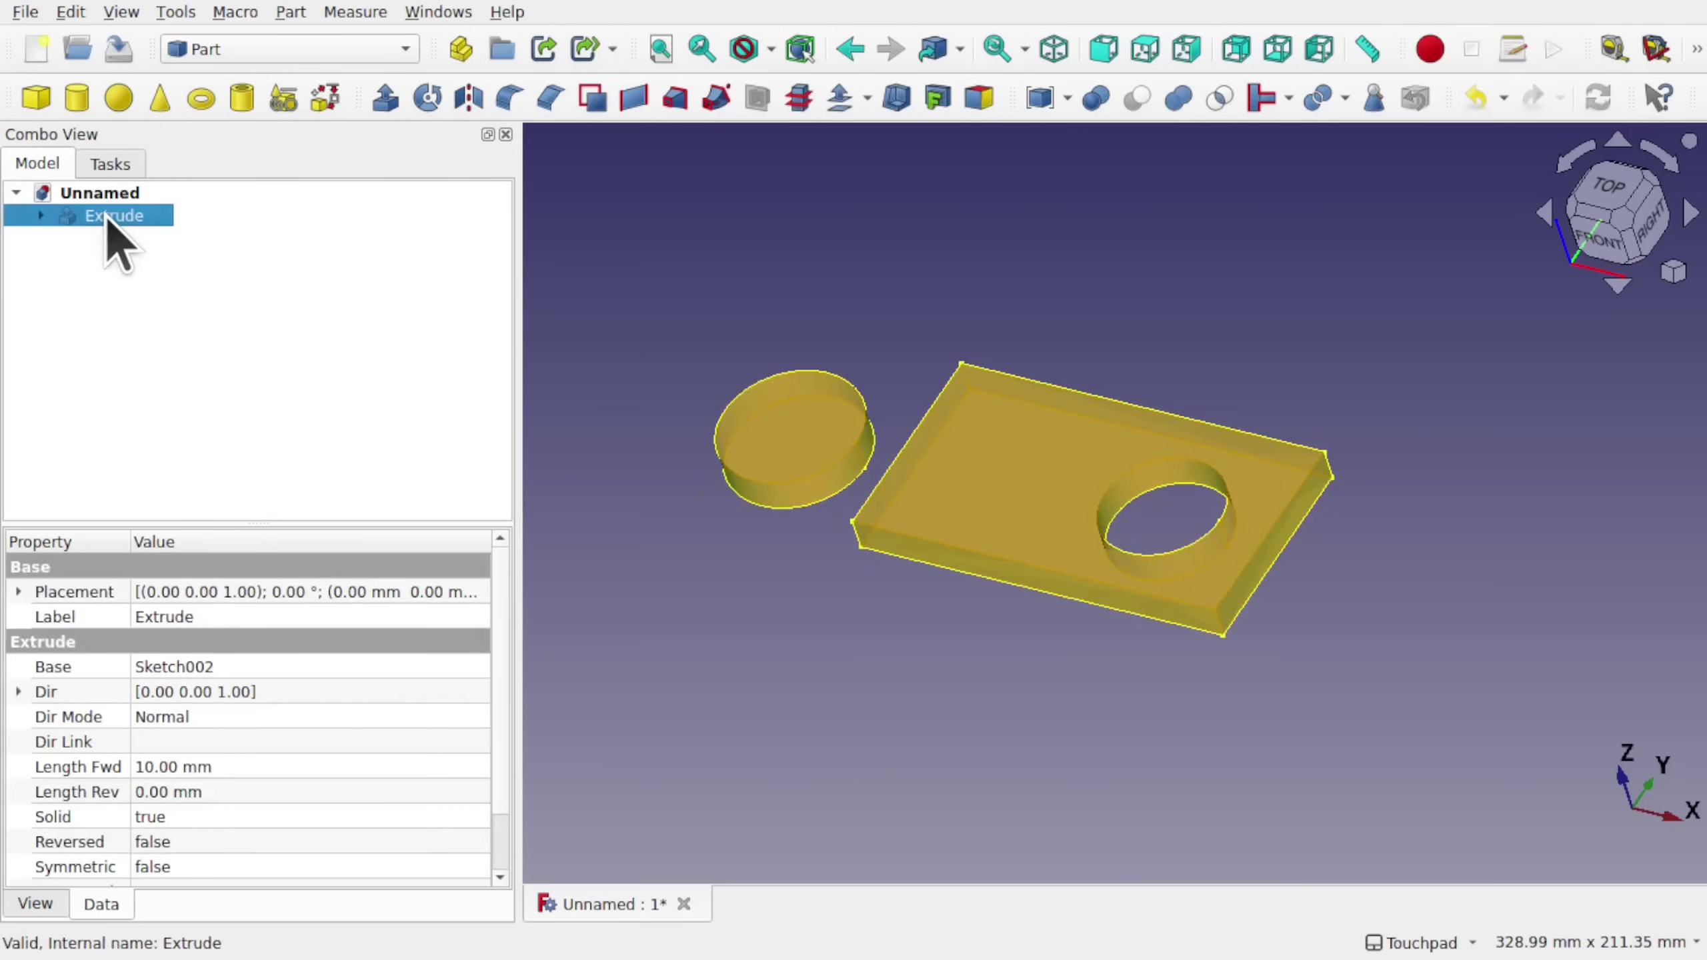
left_click(290, 12)
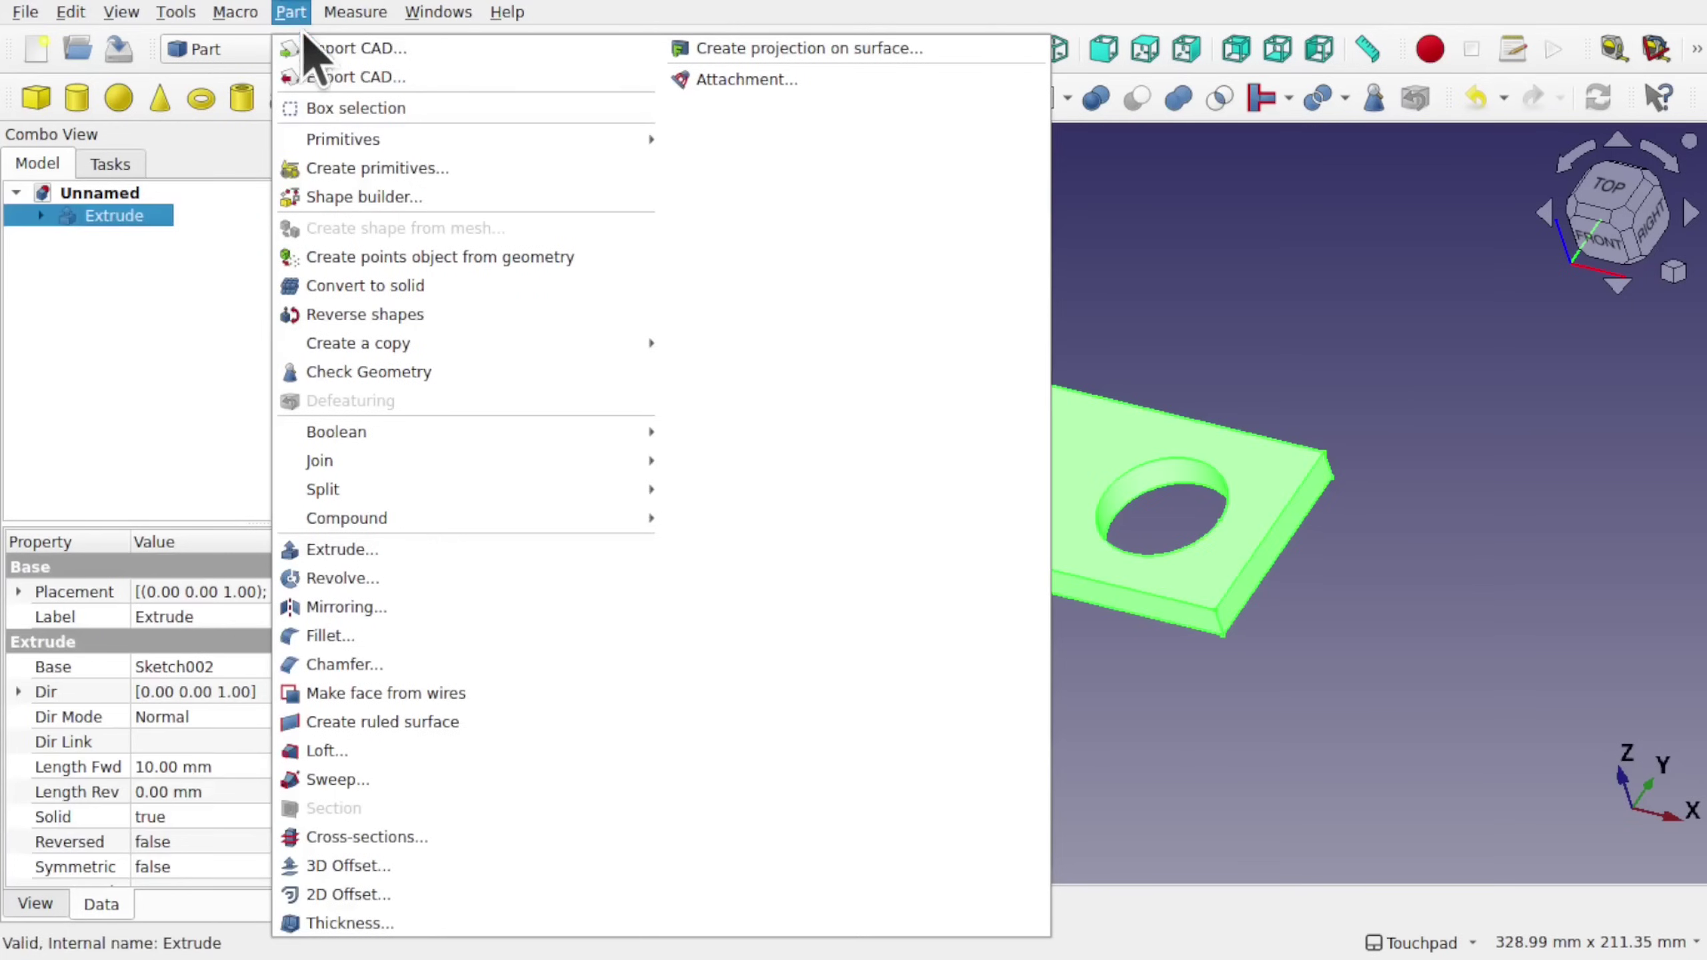
left_click(480, 375)
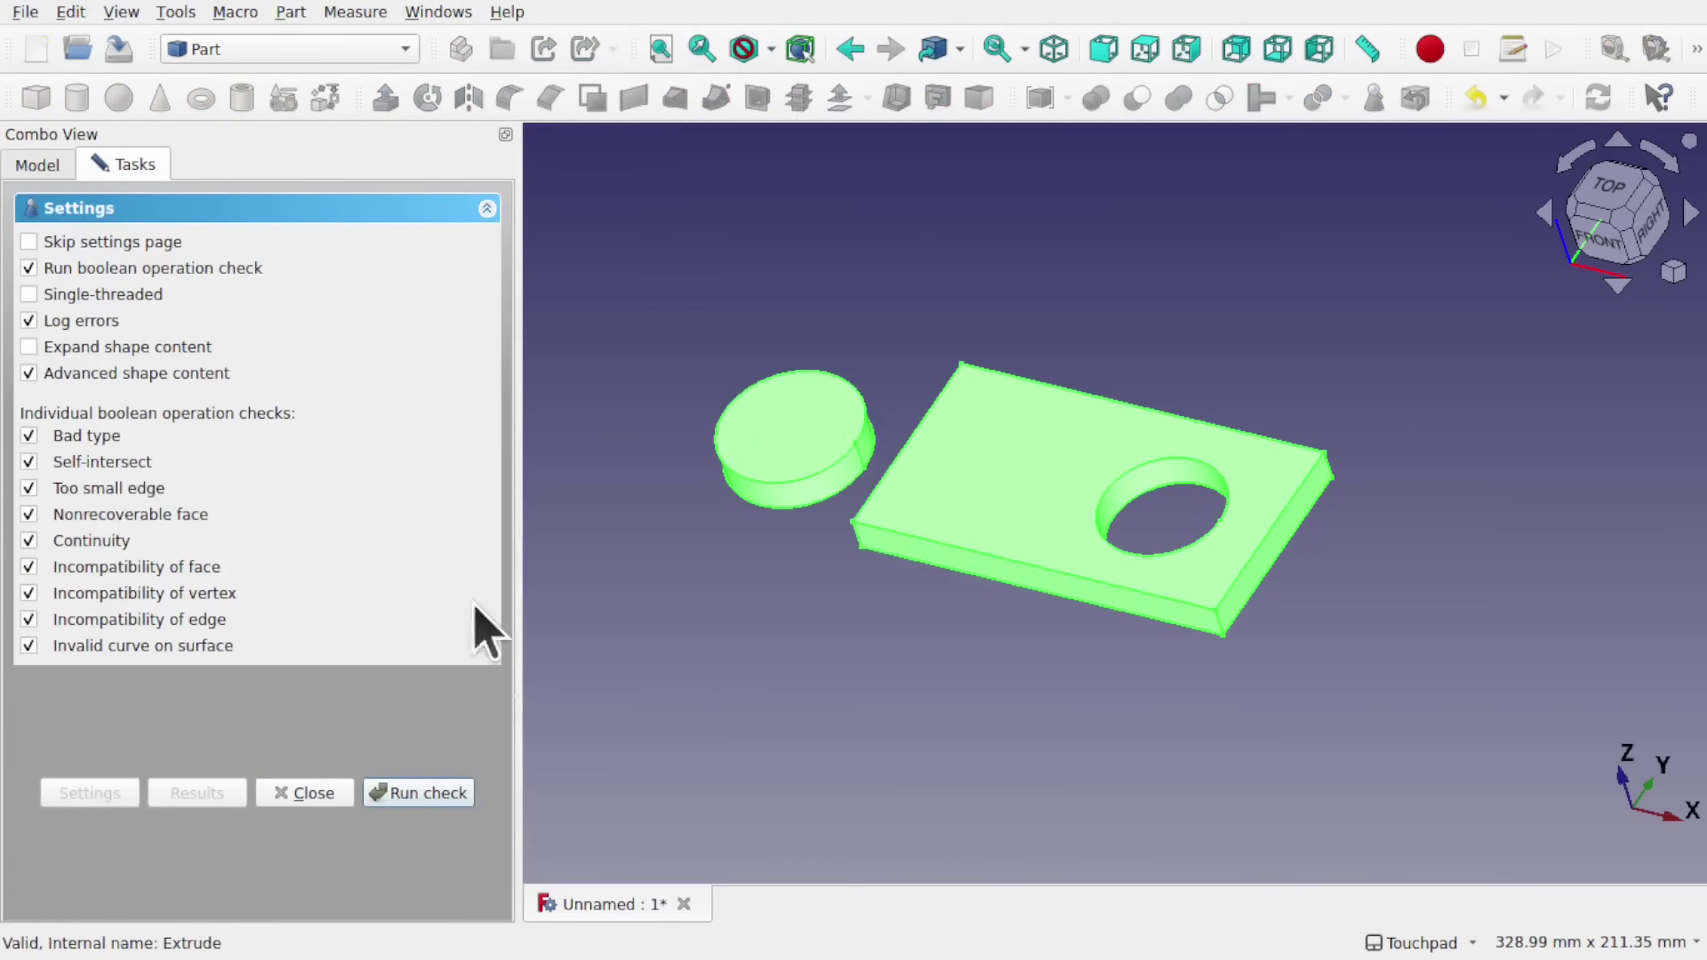
left_click(445, 798)
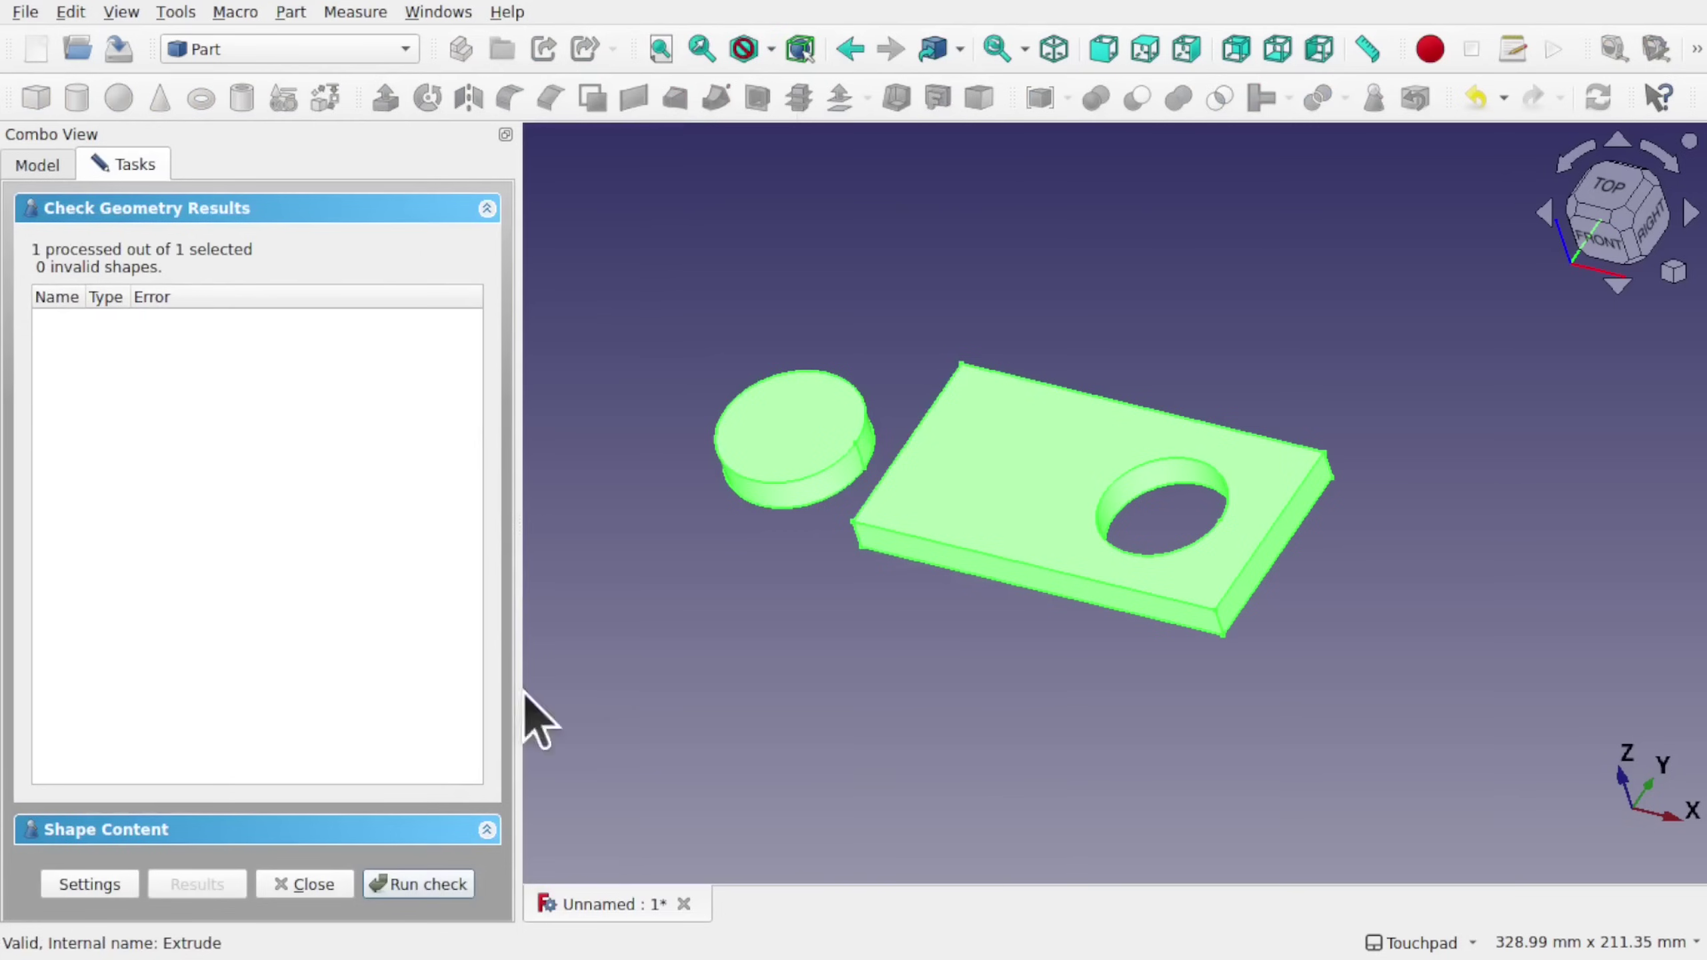
left_click(132, 834)
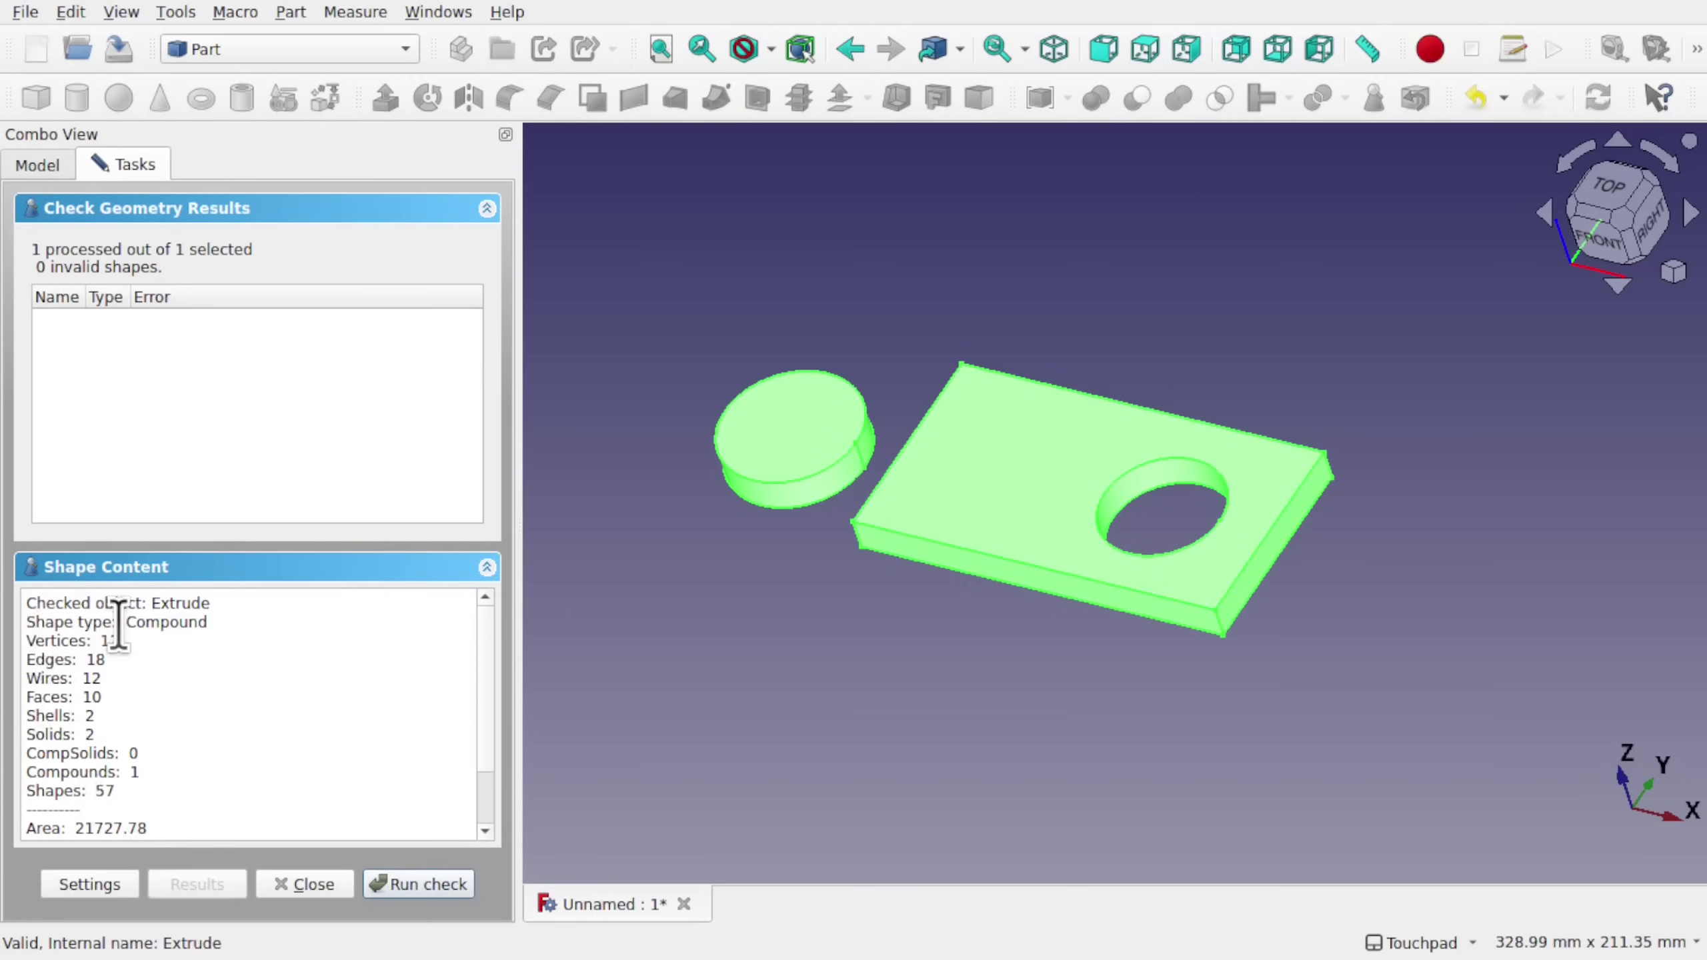
left_click_drag(117, 626, 234, 622)
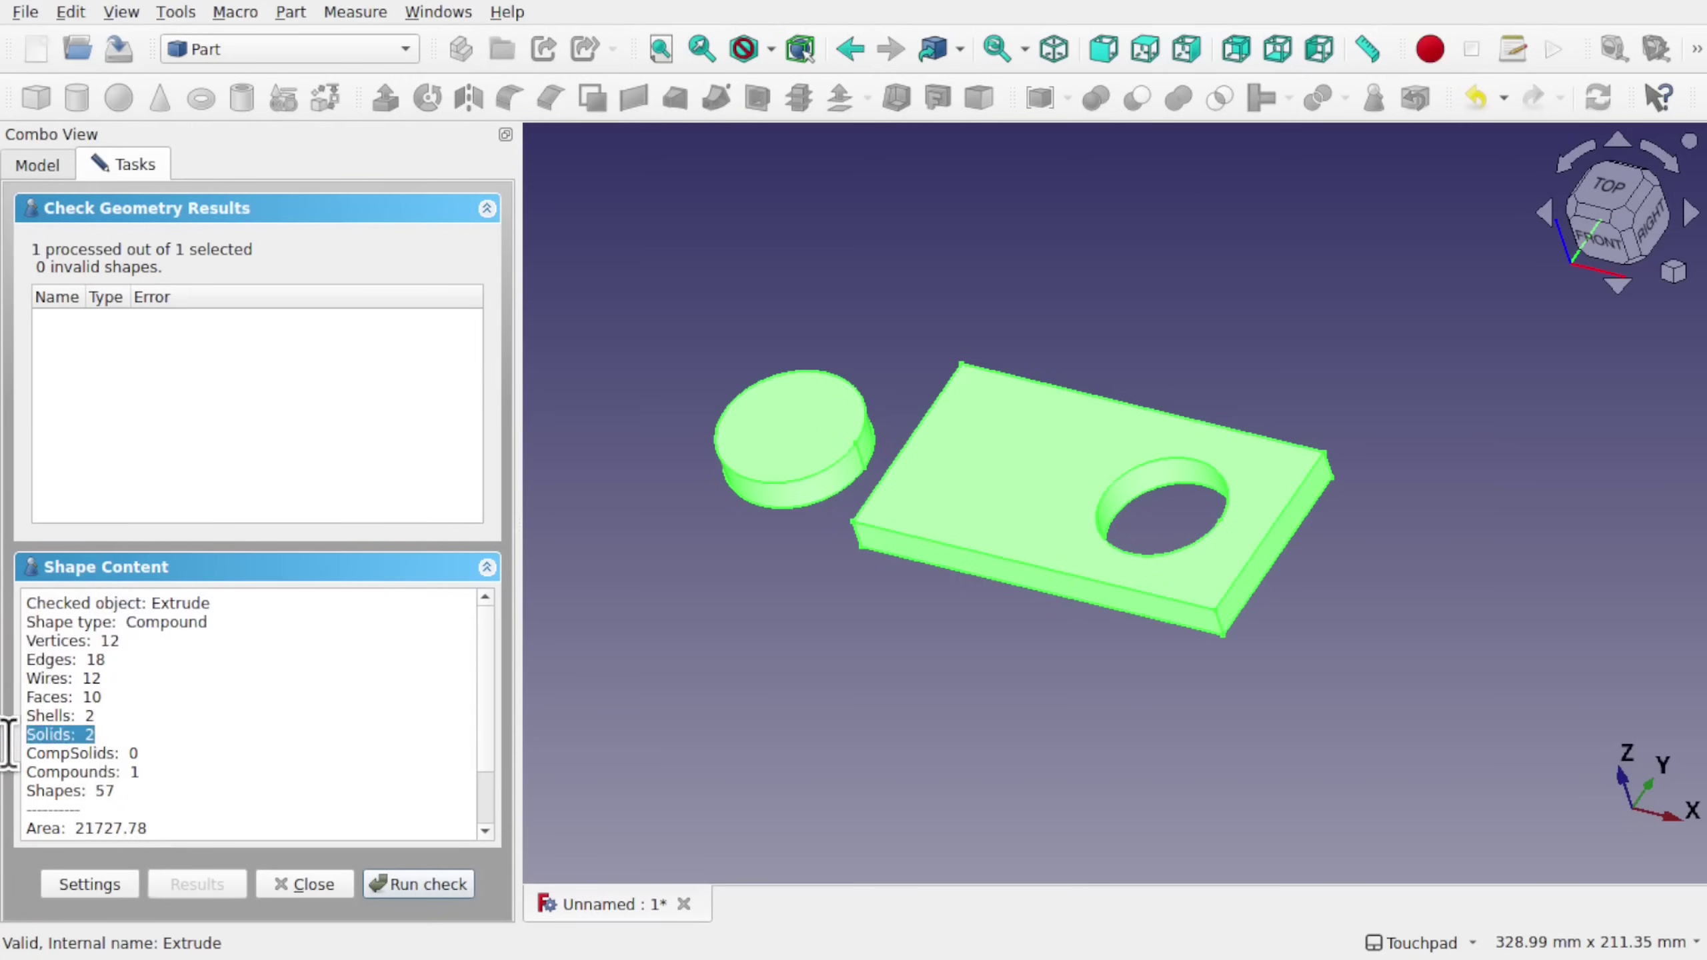
left_click(304, 885)
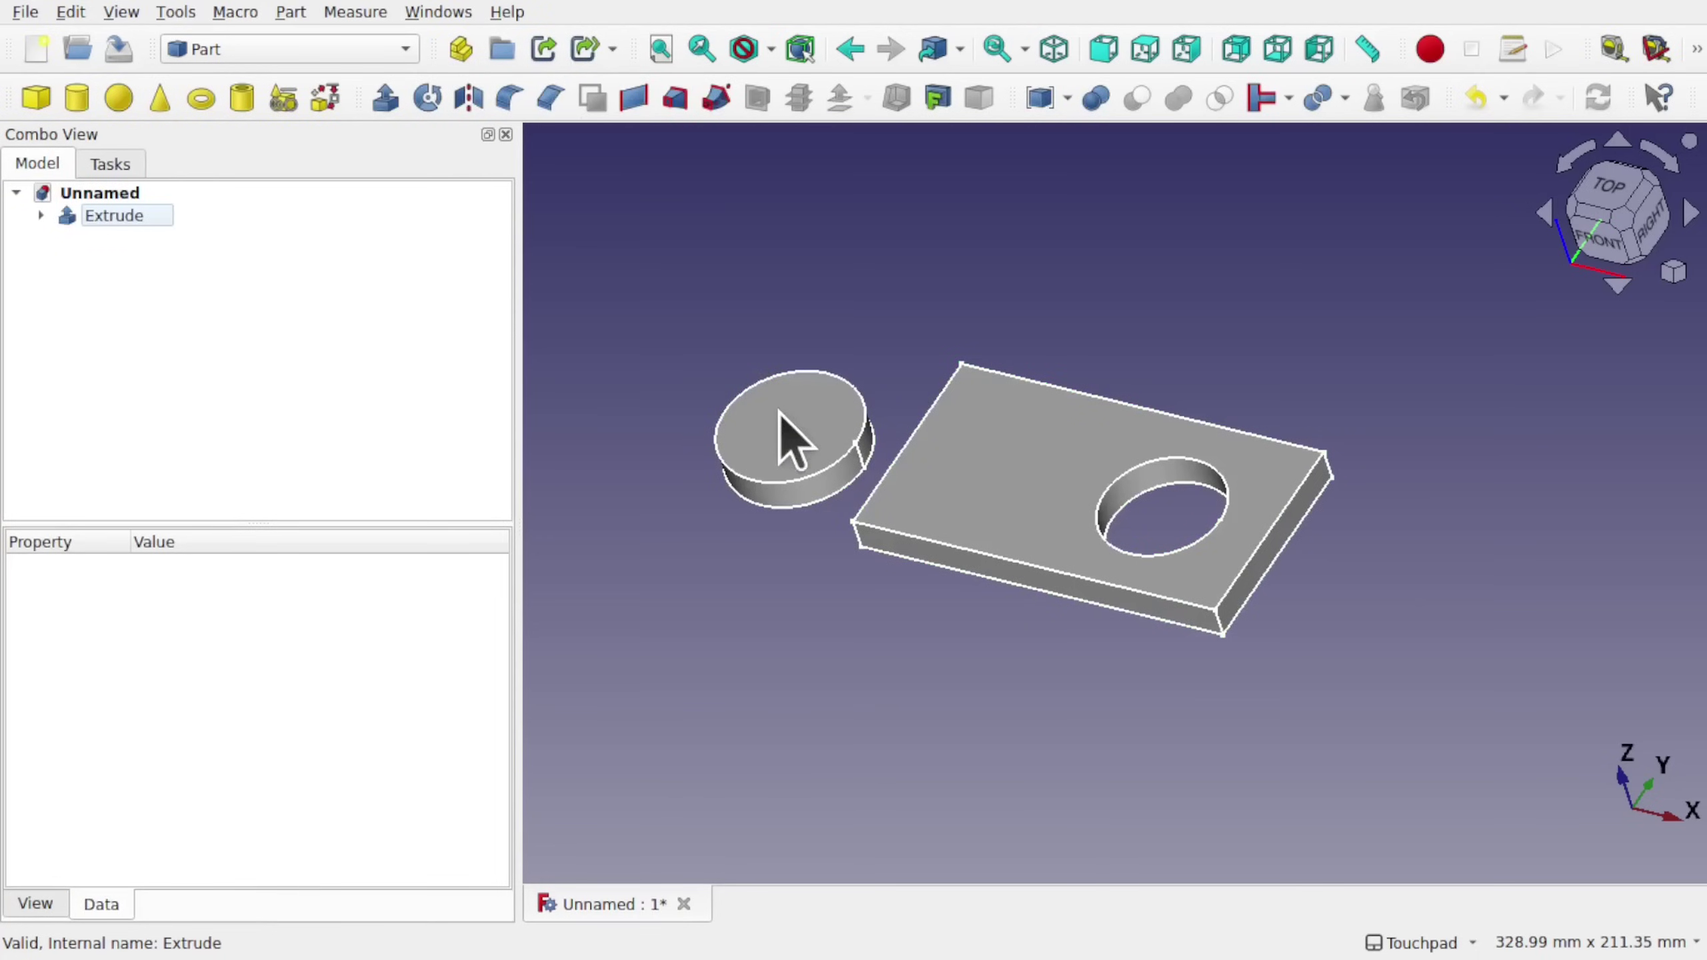
Explode the Extrude compound into an Exploded Extrude group via Part > Compound.
left_click(112, 217)
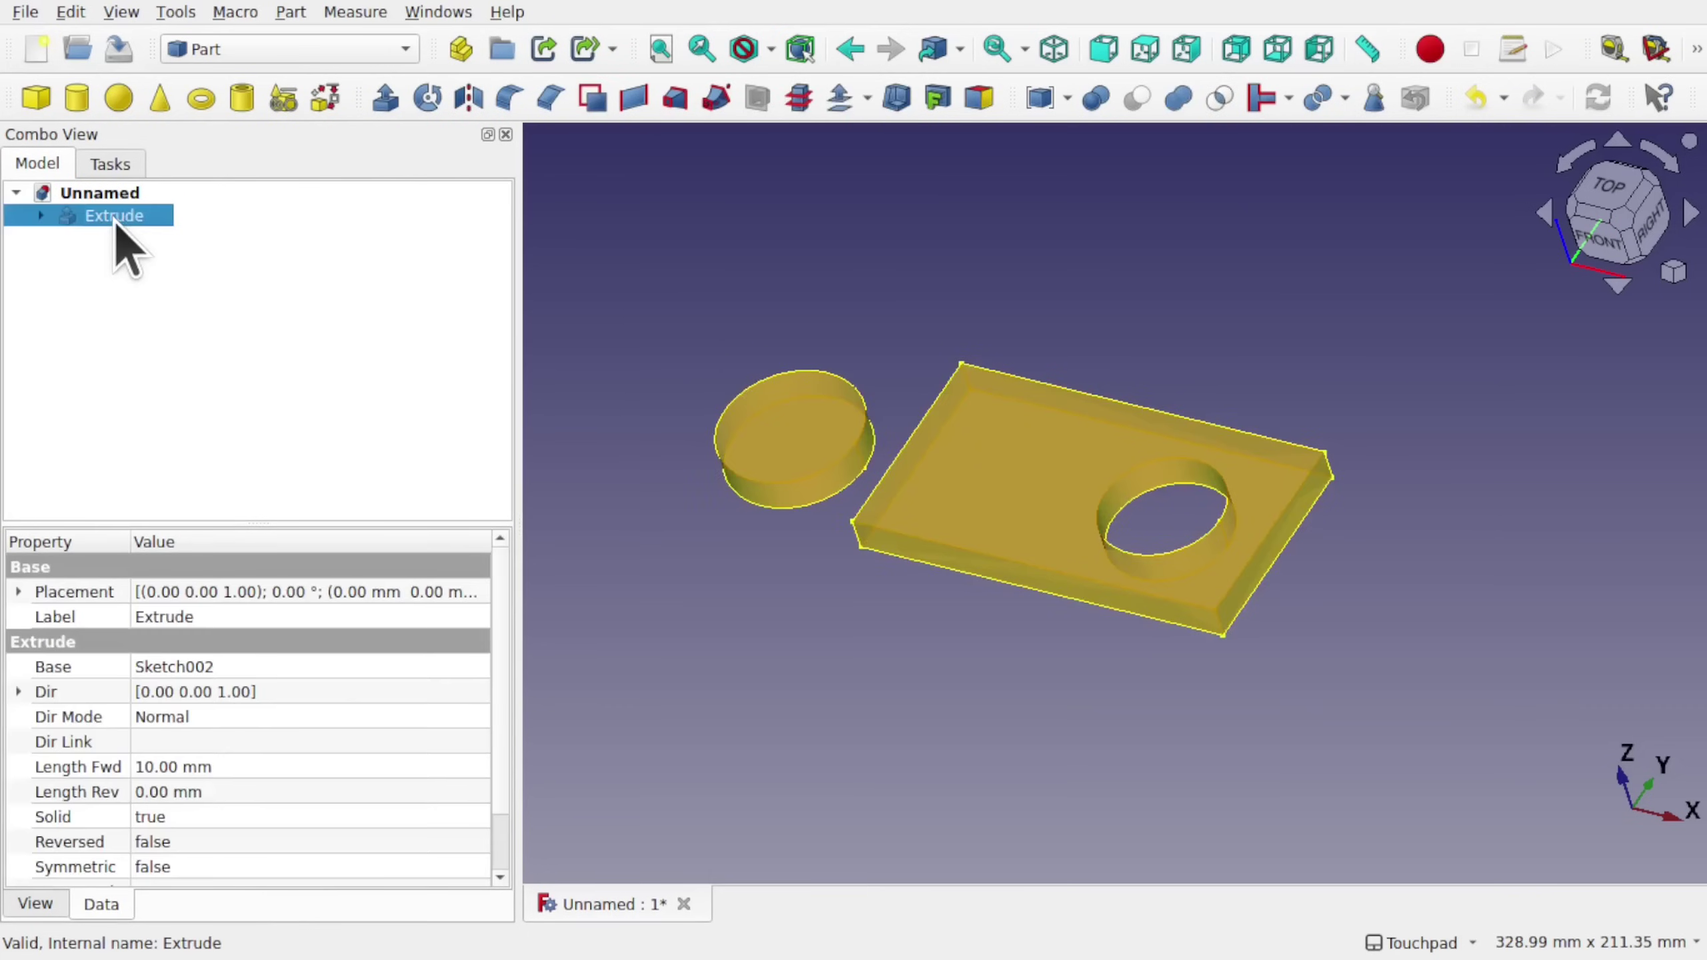
left_click(291, 12)
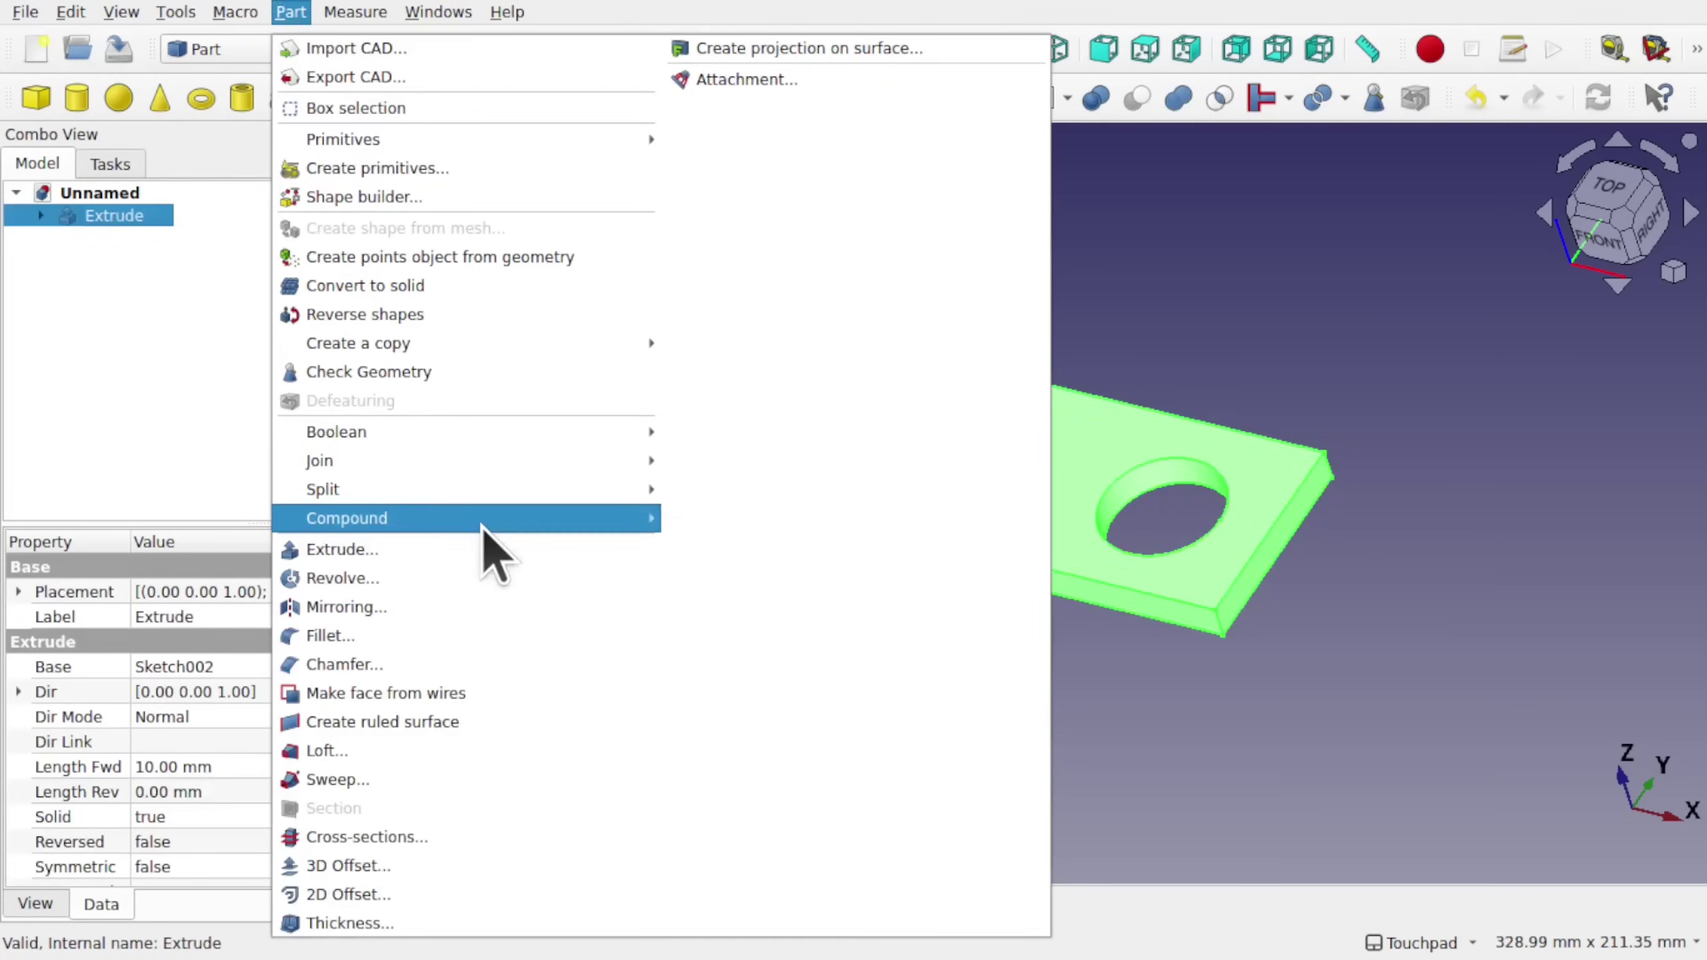
mouse_move(483, 522)
left_click(845, 564)
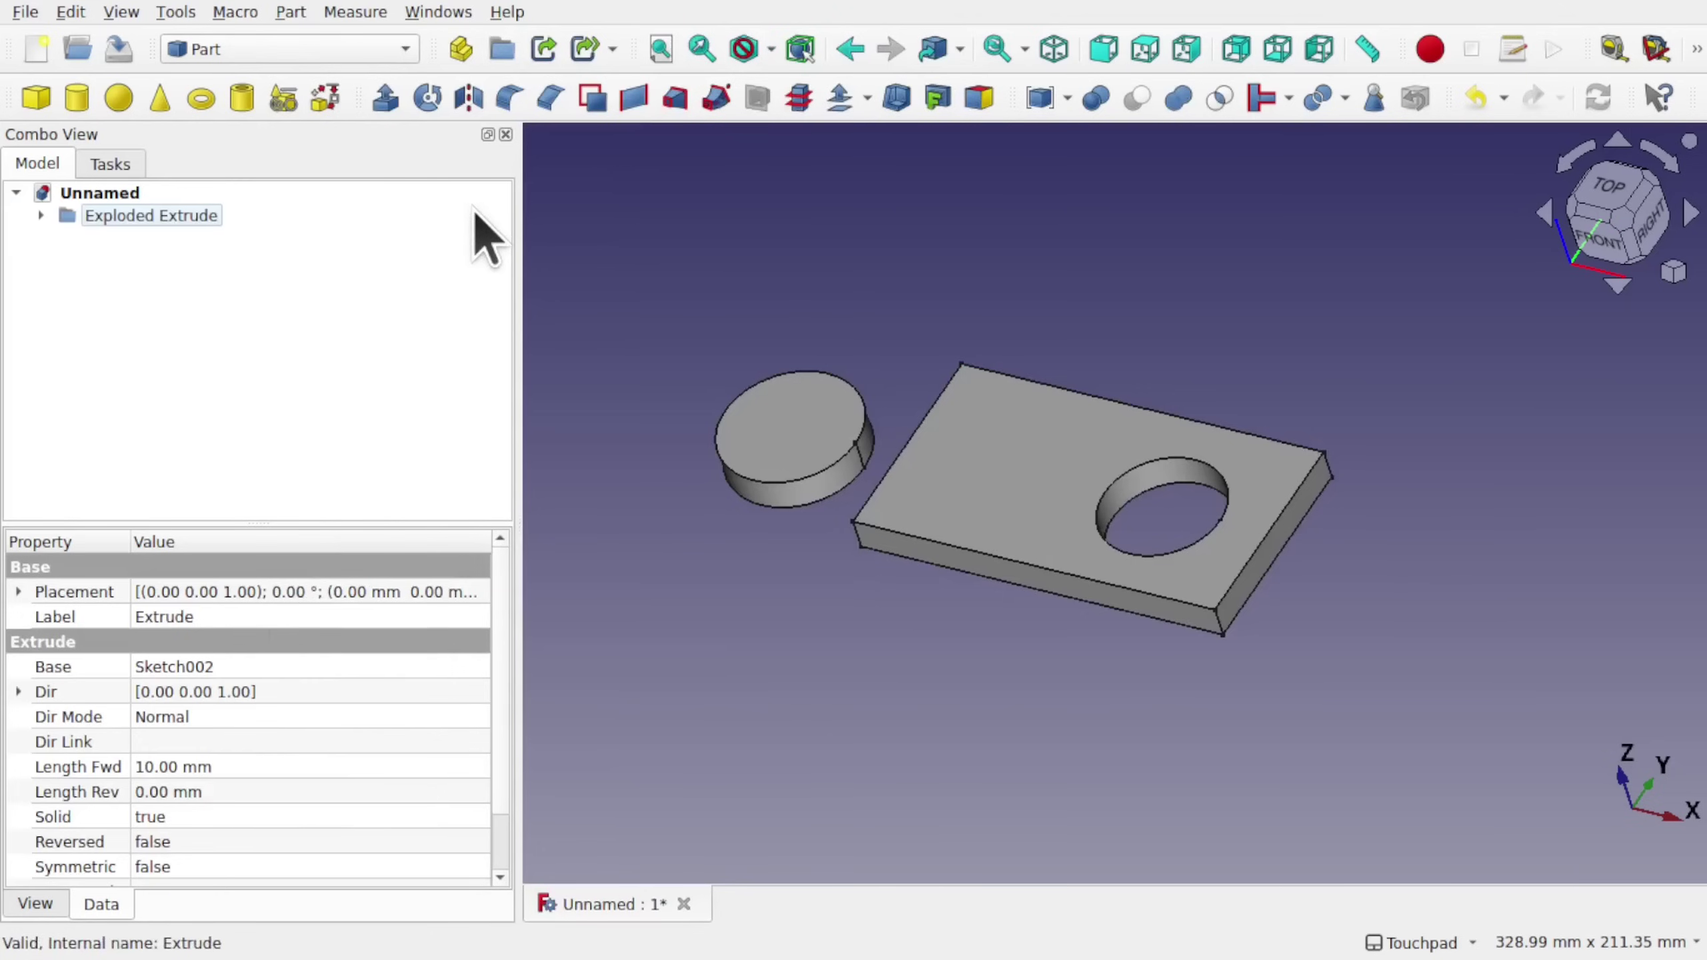
Expand Exploded Extrude and inspect its children Extrude.0 and Extrude.1.
left_click(41, 216)
left_click(168, 309)
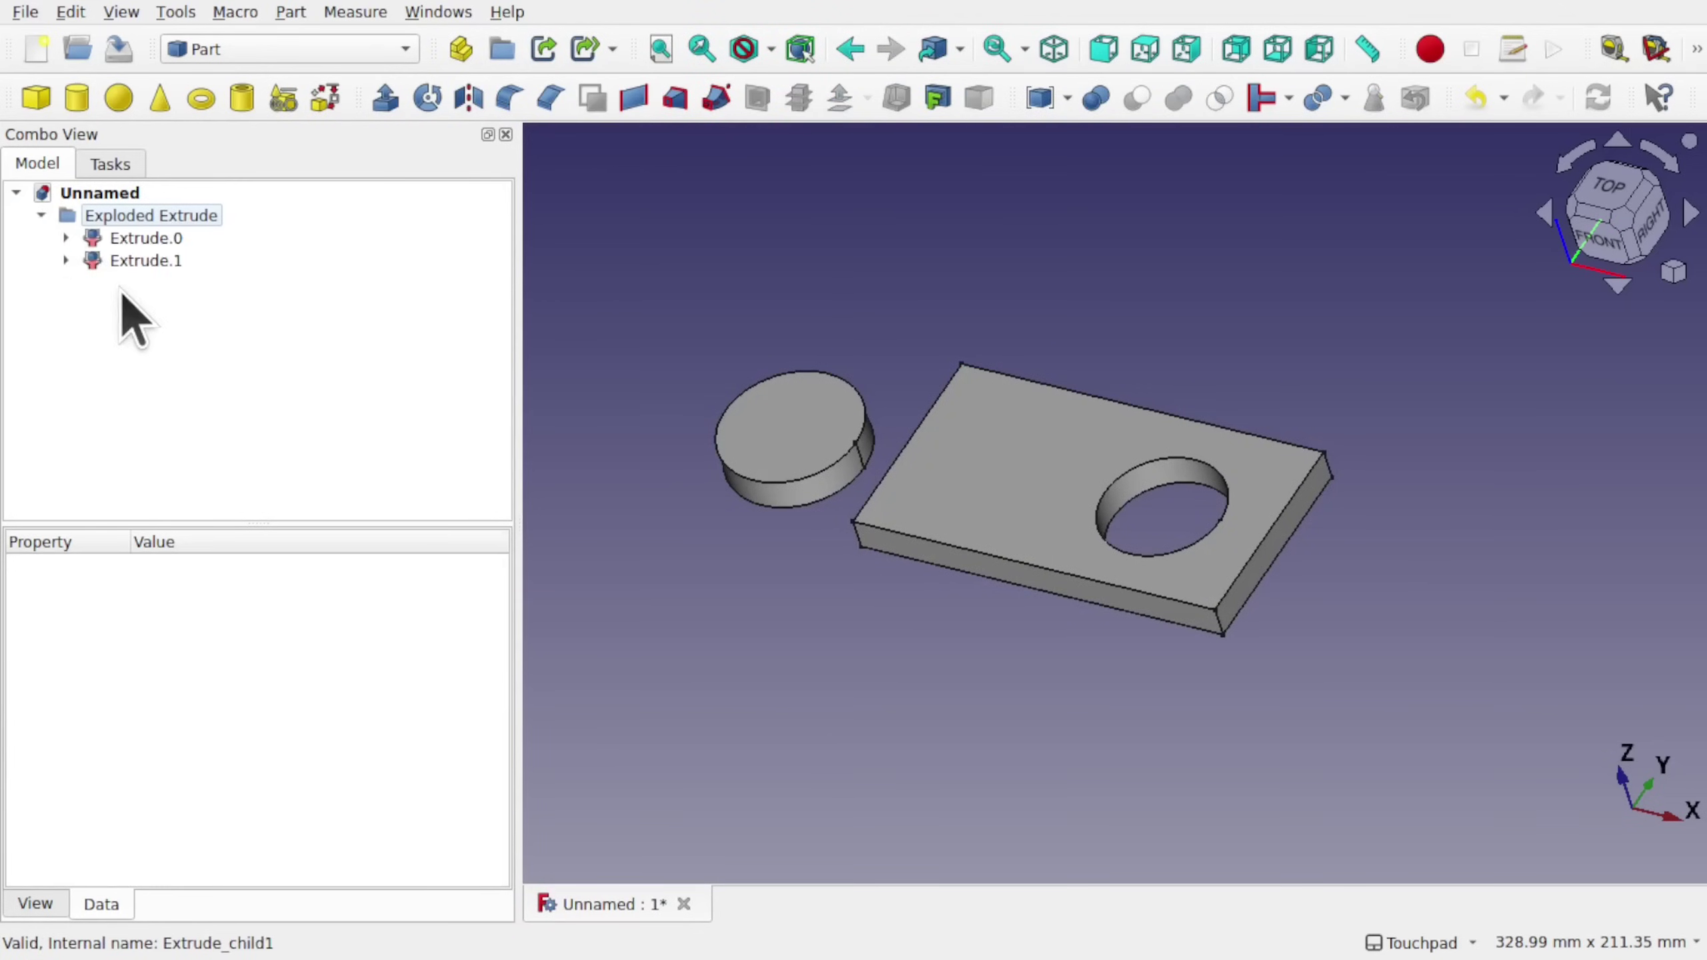
left_click(143, 238)
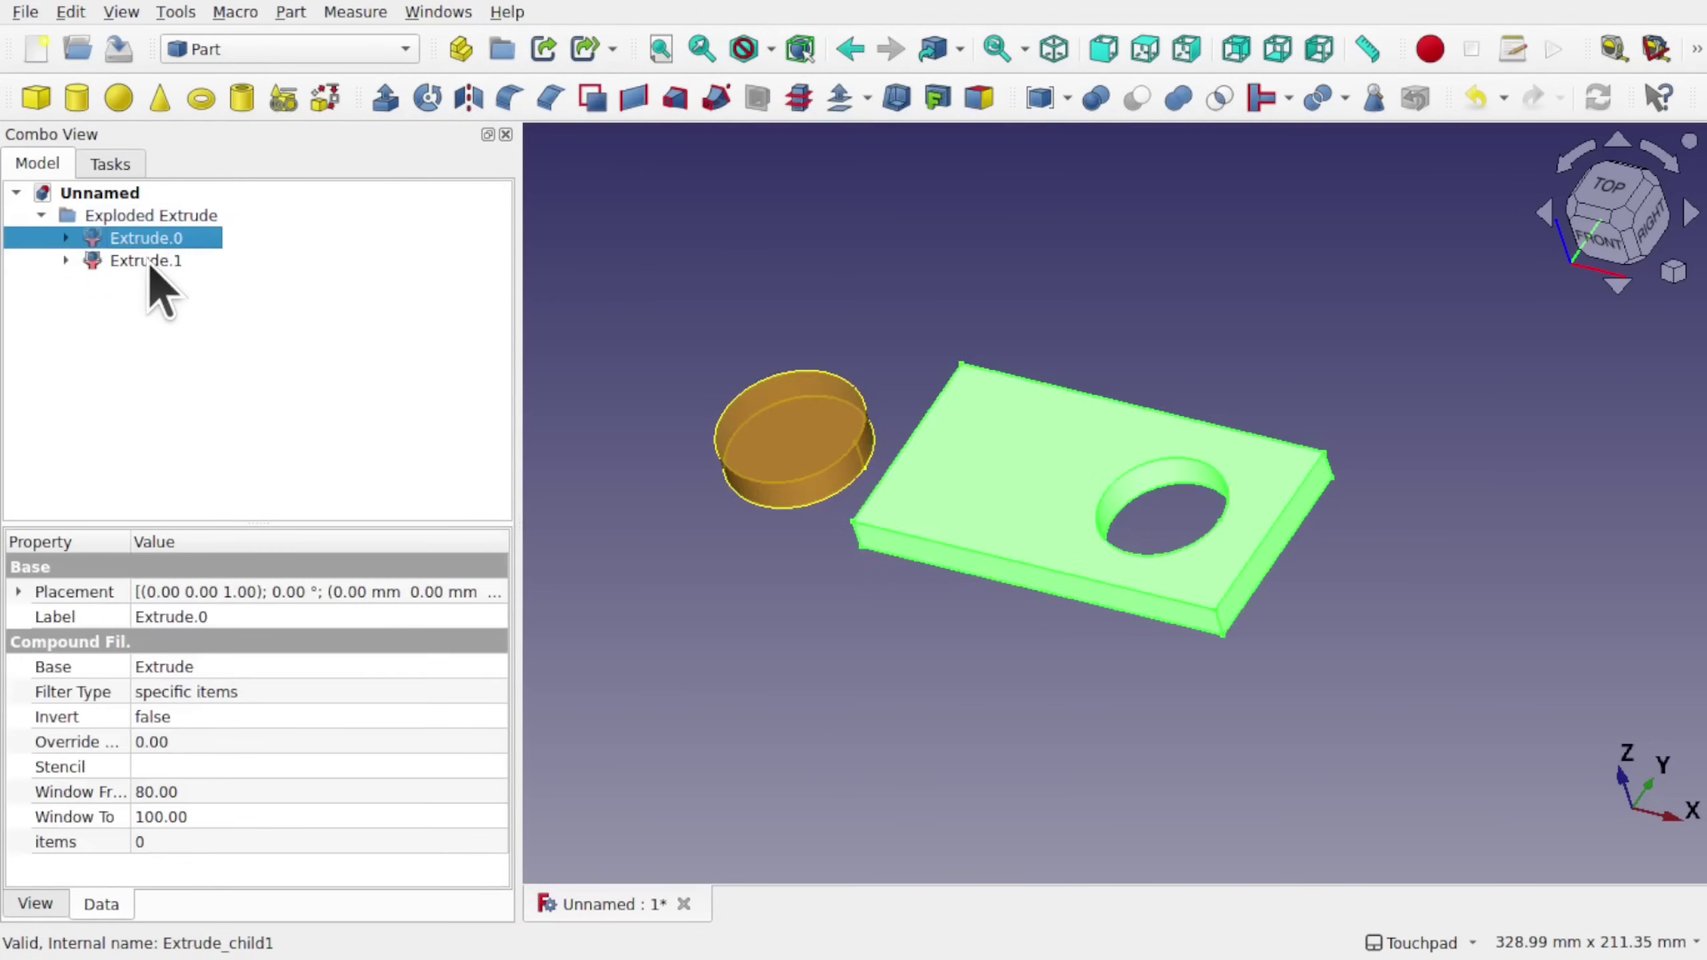
left_click(150, 262)
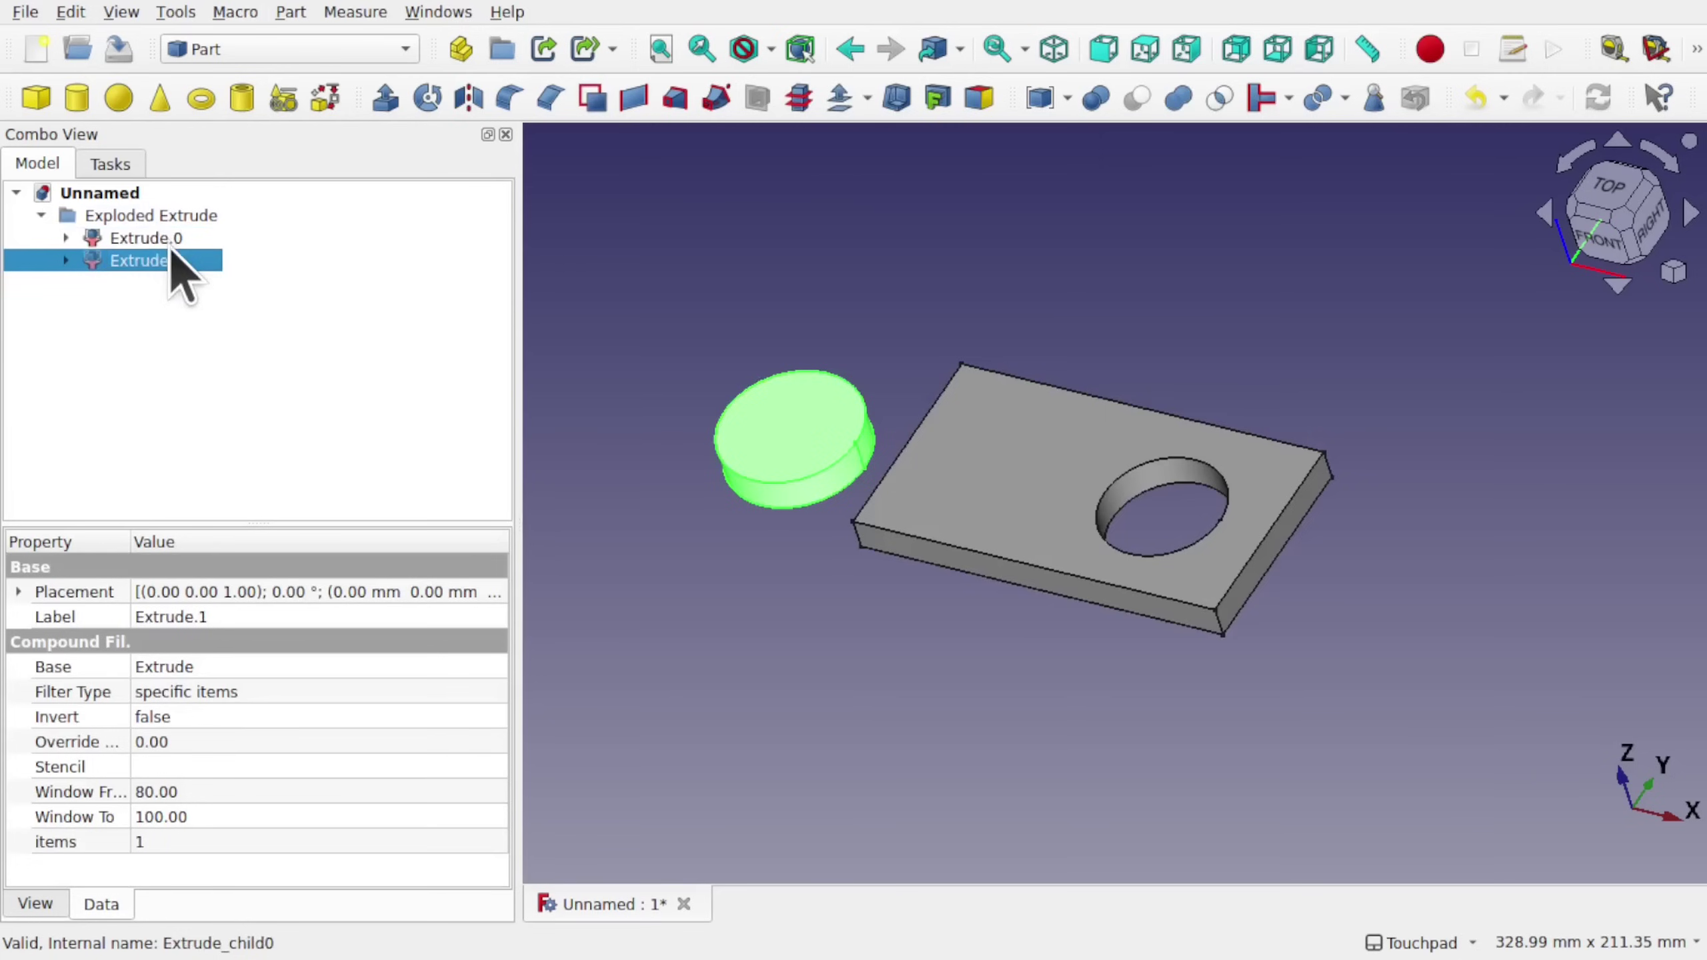
left_click(66, 237)
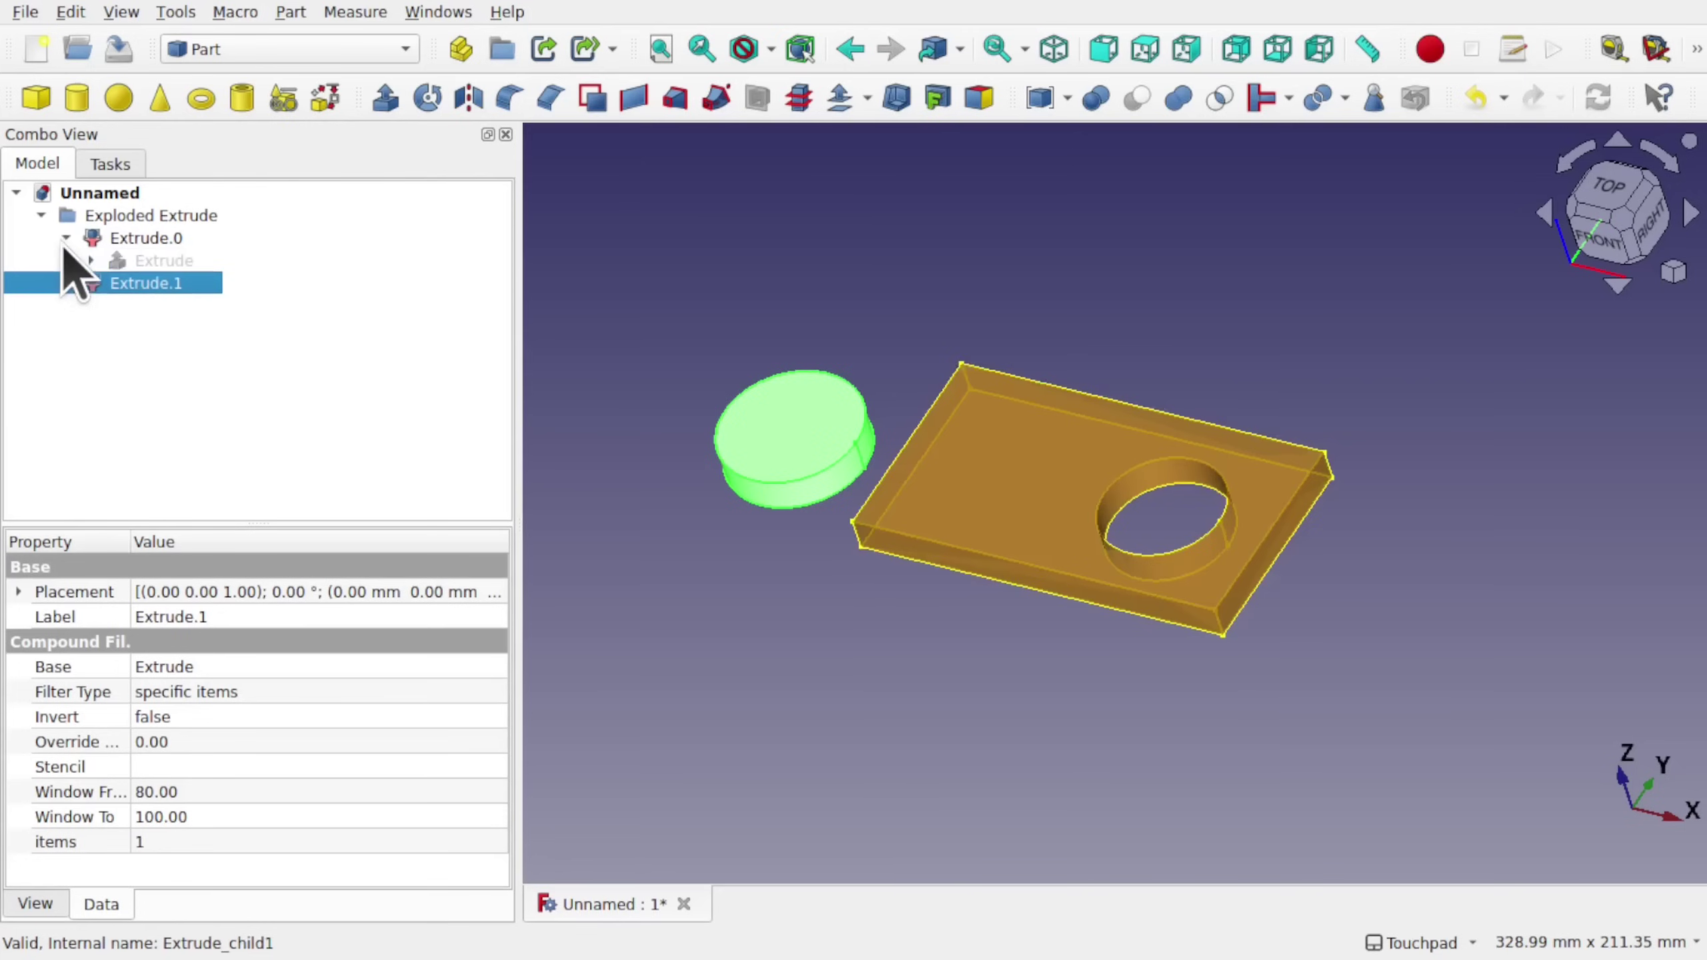
left_click(80, 265)
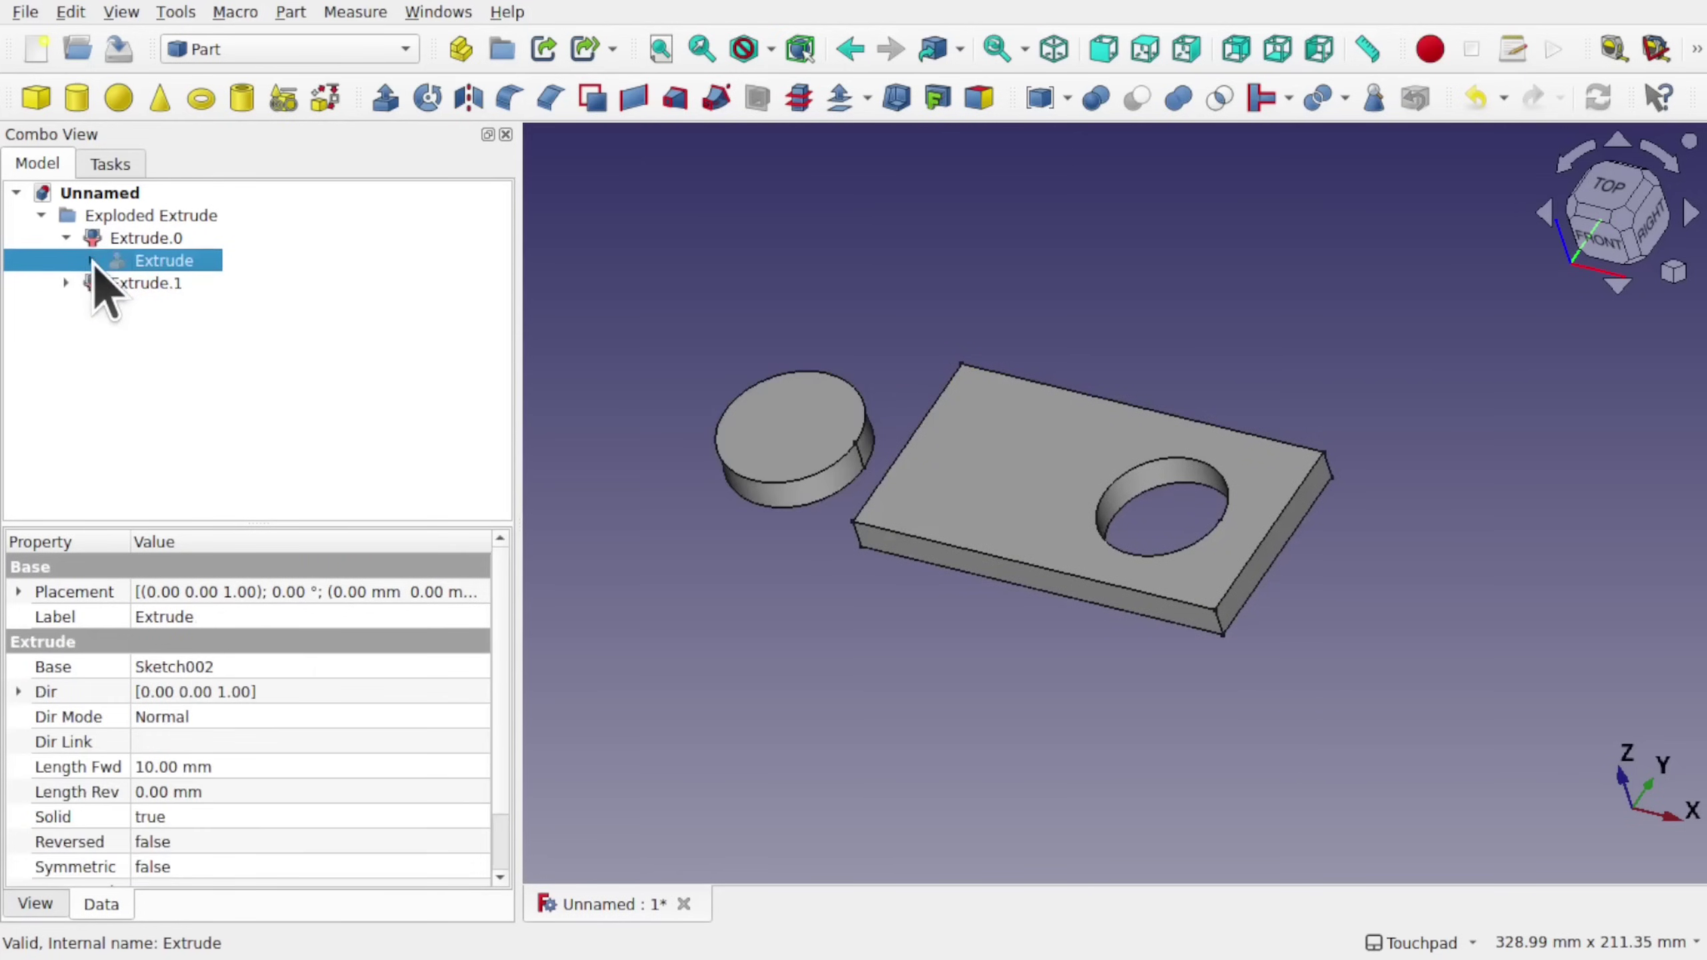
In Sketch002, raise the rectangle's top, move the hole up-left, and enlarge the disc leftward.
double_click(196, 286)
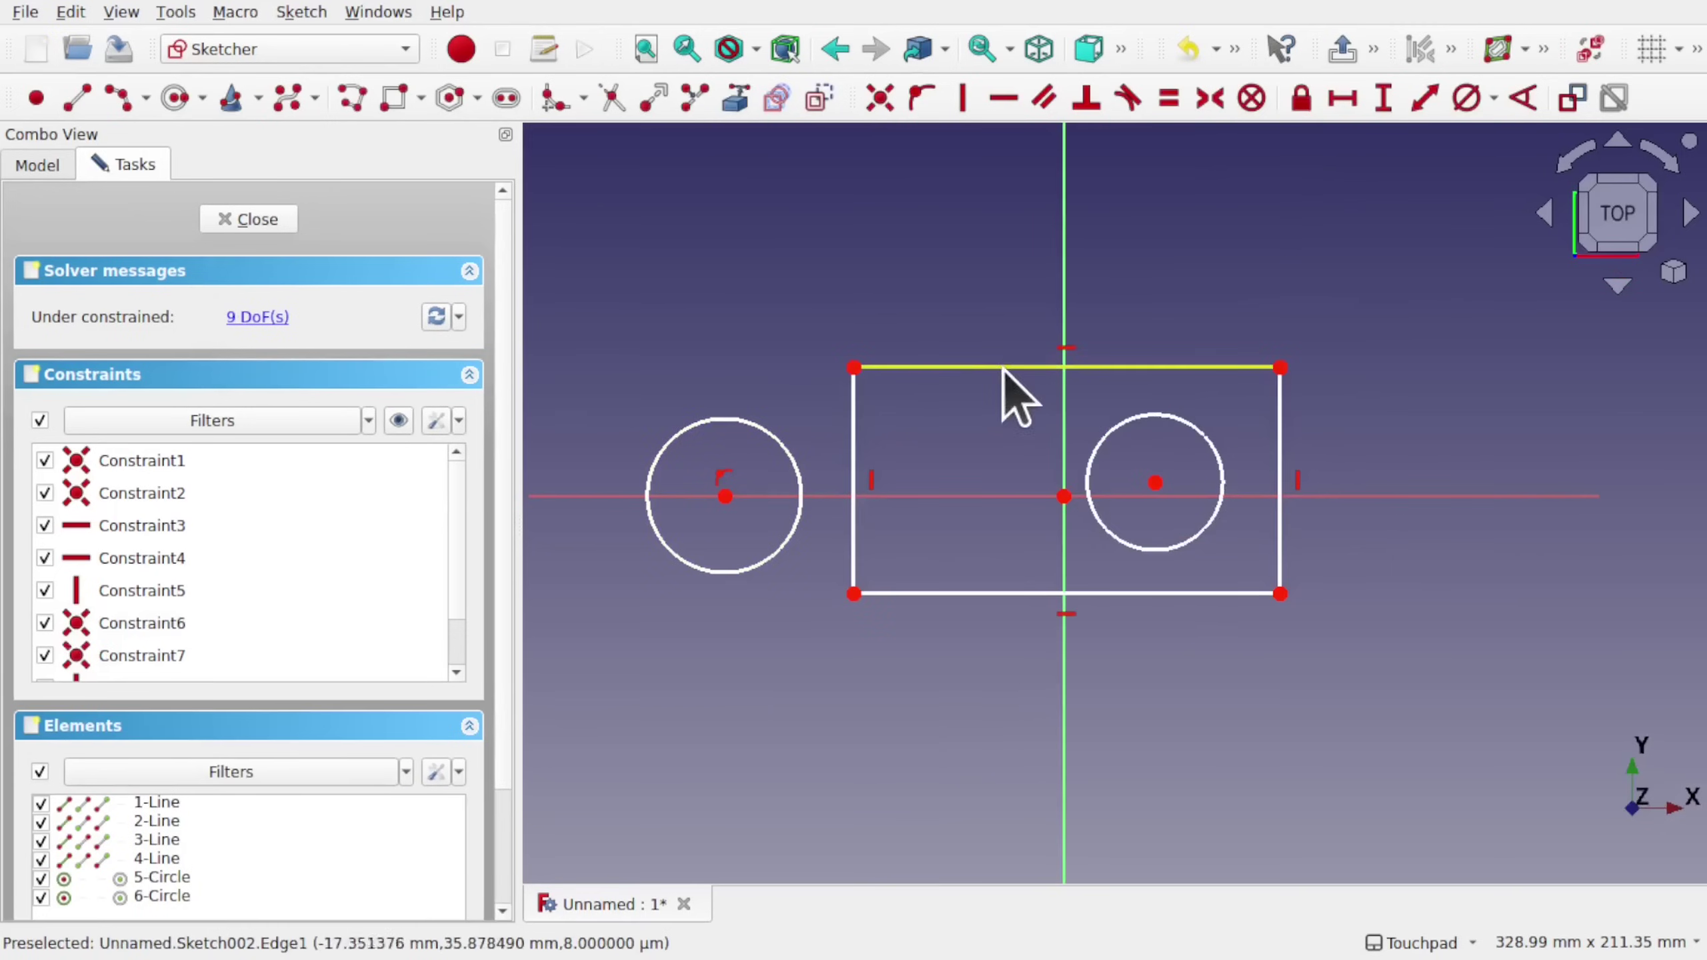
left_click_drag(1004, 368, 1010, 198)
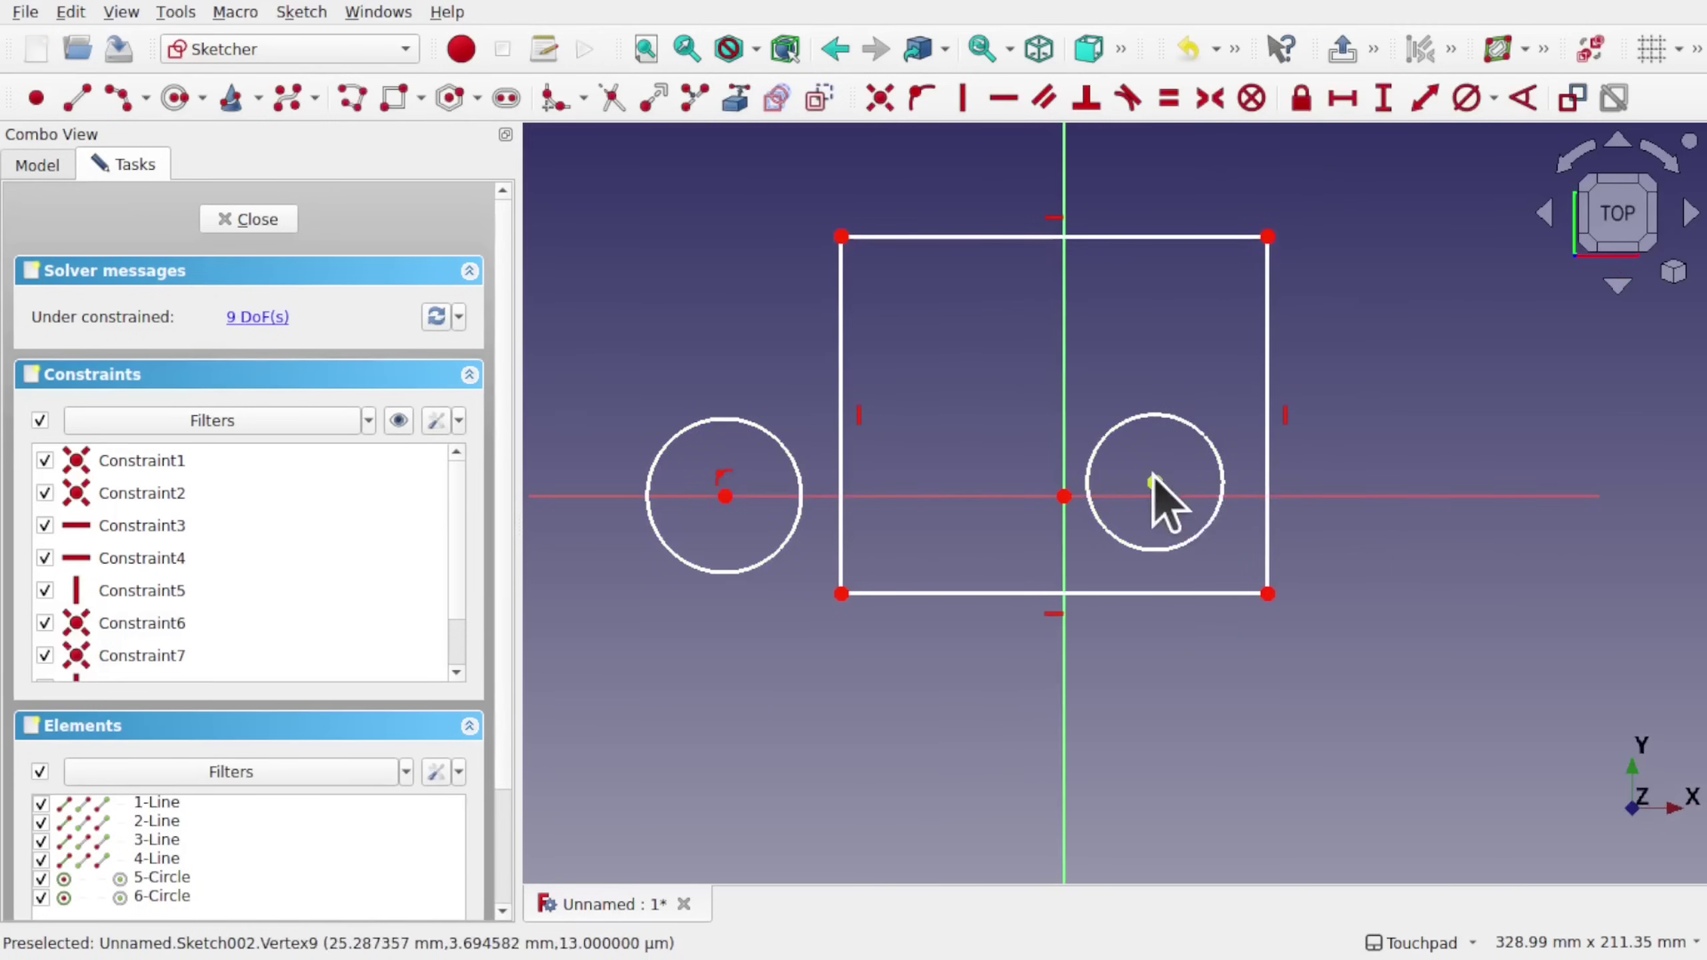
left_click_drag(1157, 485, 949, 336)
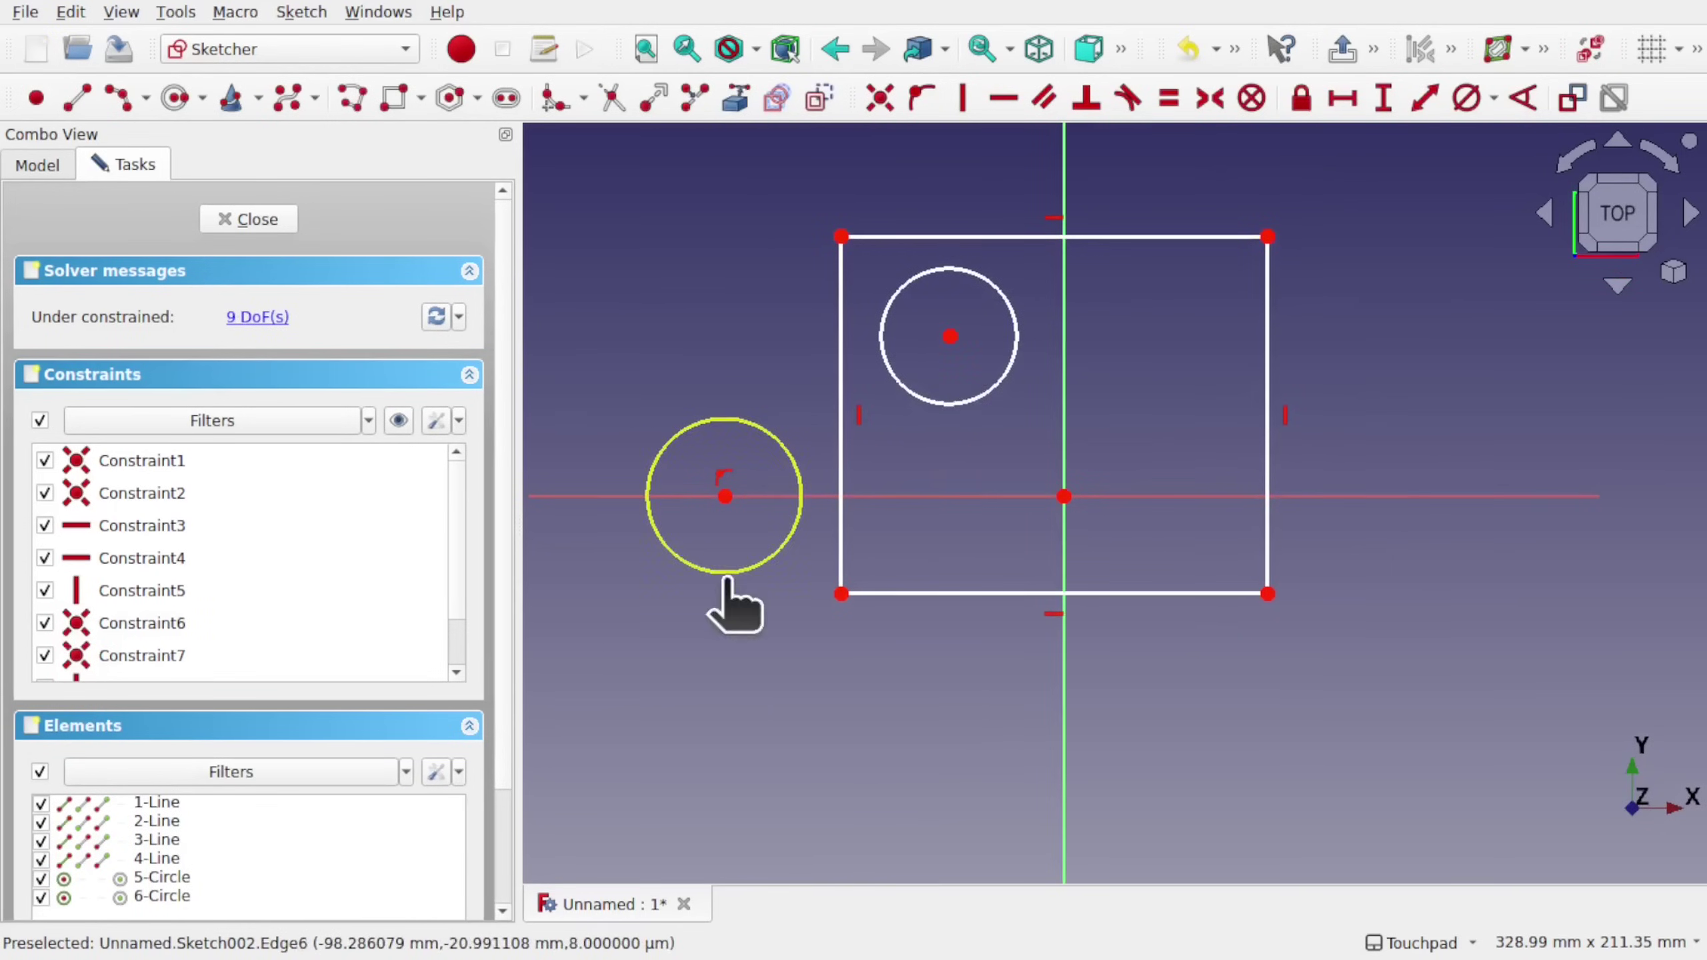
left_click_drag(716, 573, 800, 664)
left_click_drag(725, 496, 630, 627)
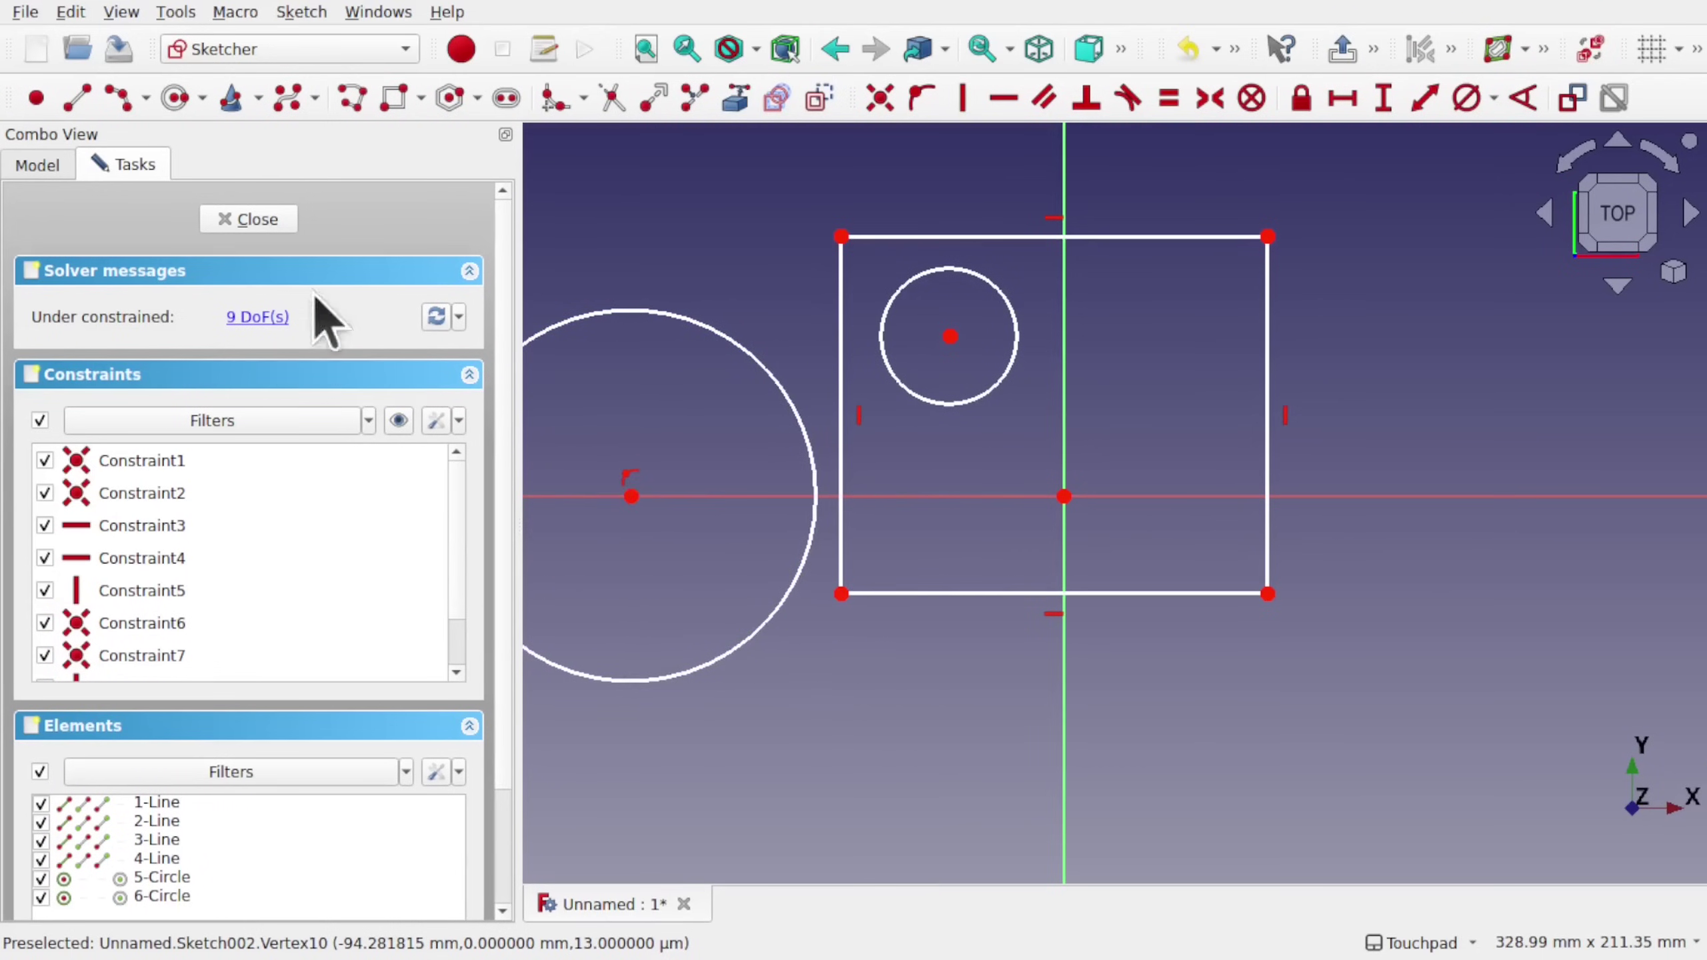
left_click(259, 222)
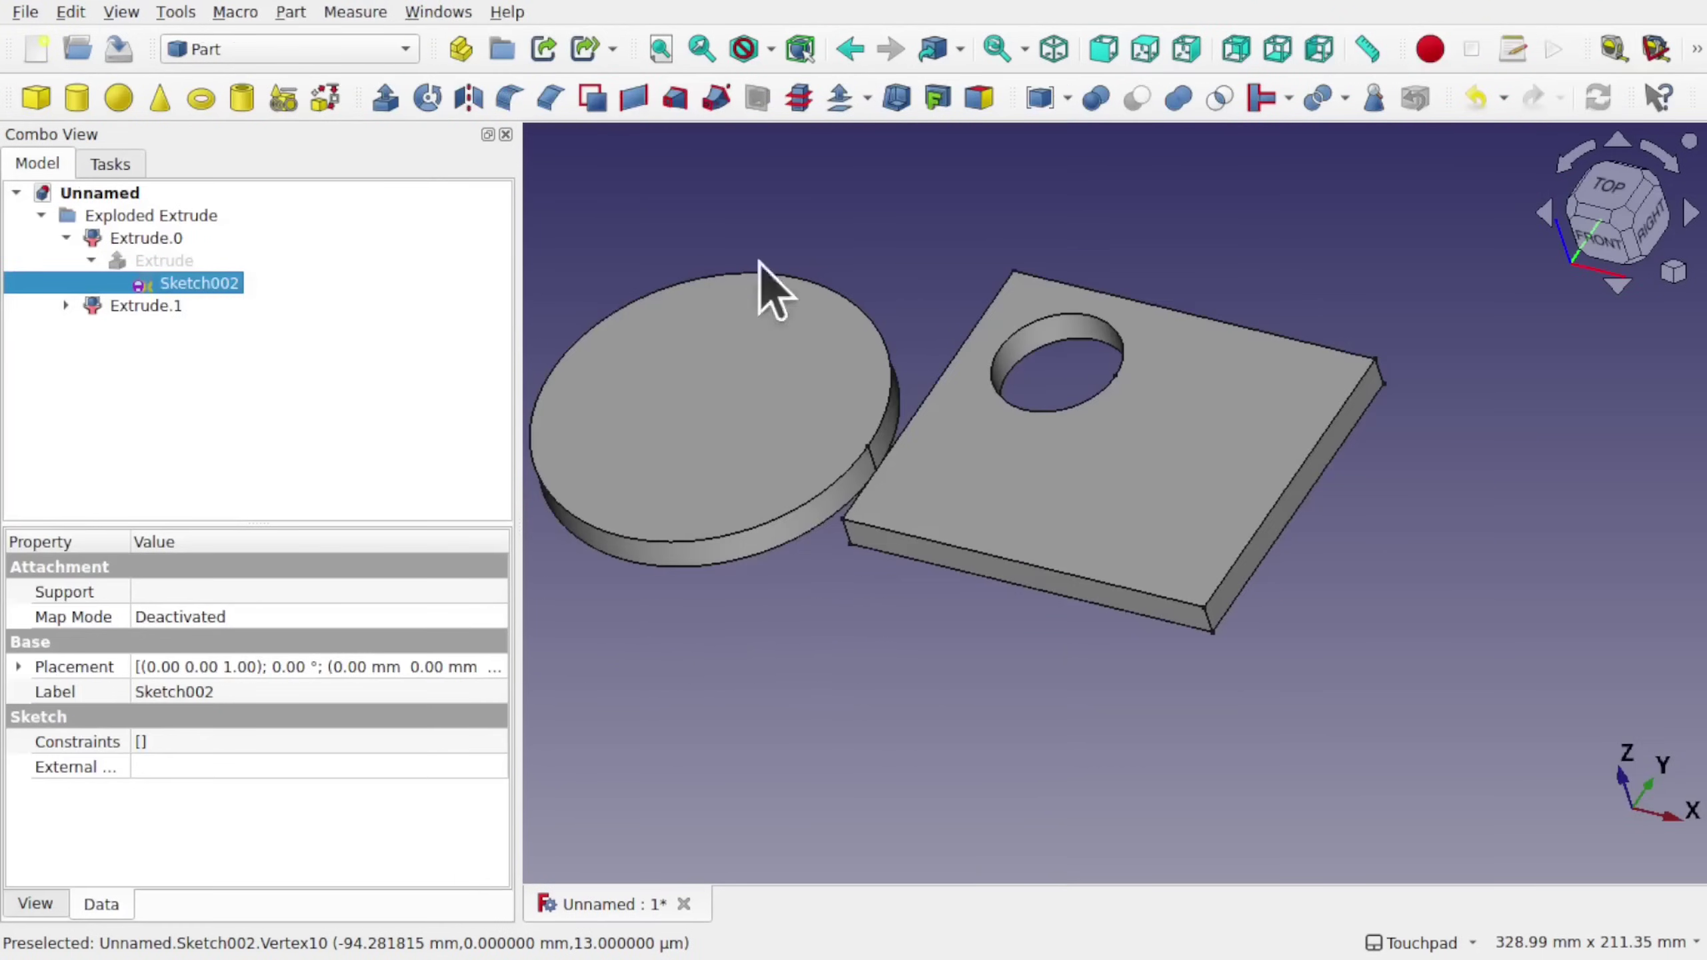
Inspect the enlarged disc and squarer 10 mm plate from a lower angle, then bring up the workbench list.
middle_click_drag(988, 409, 861, 553)
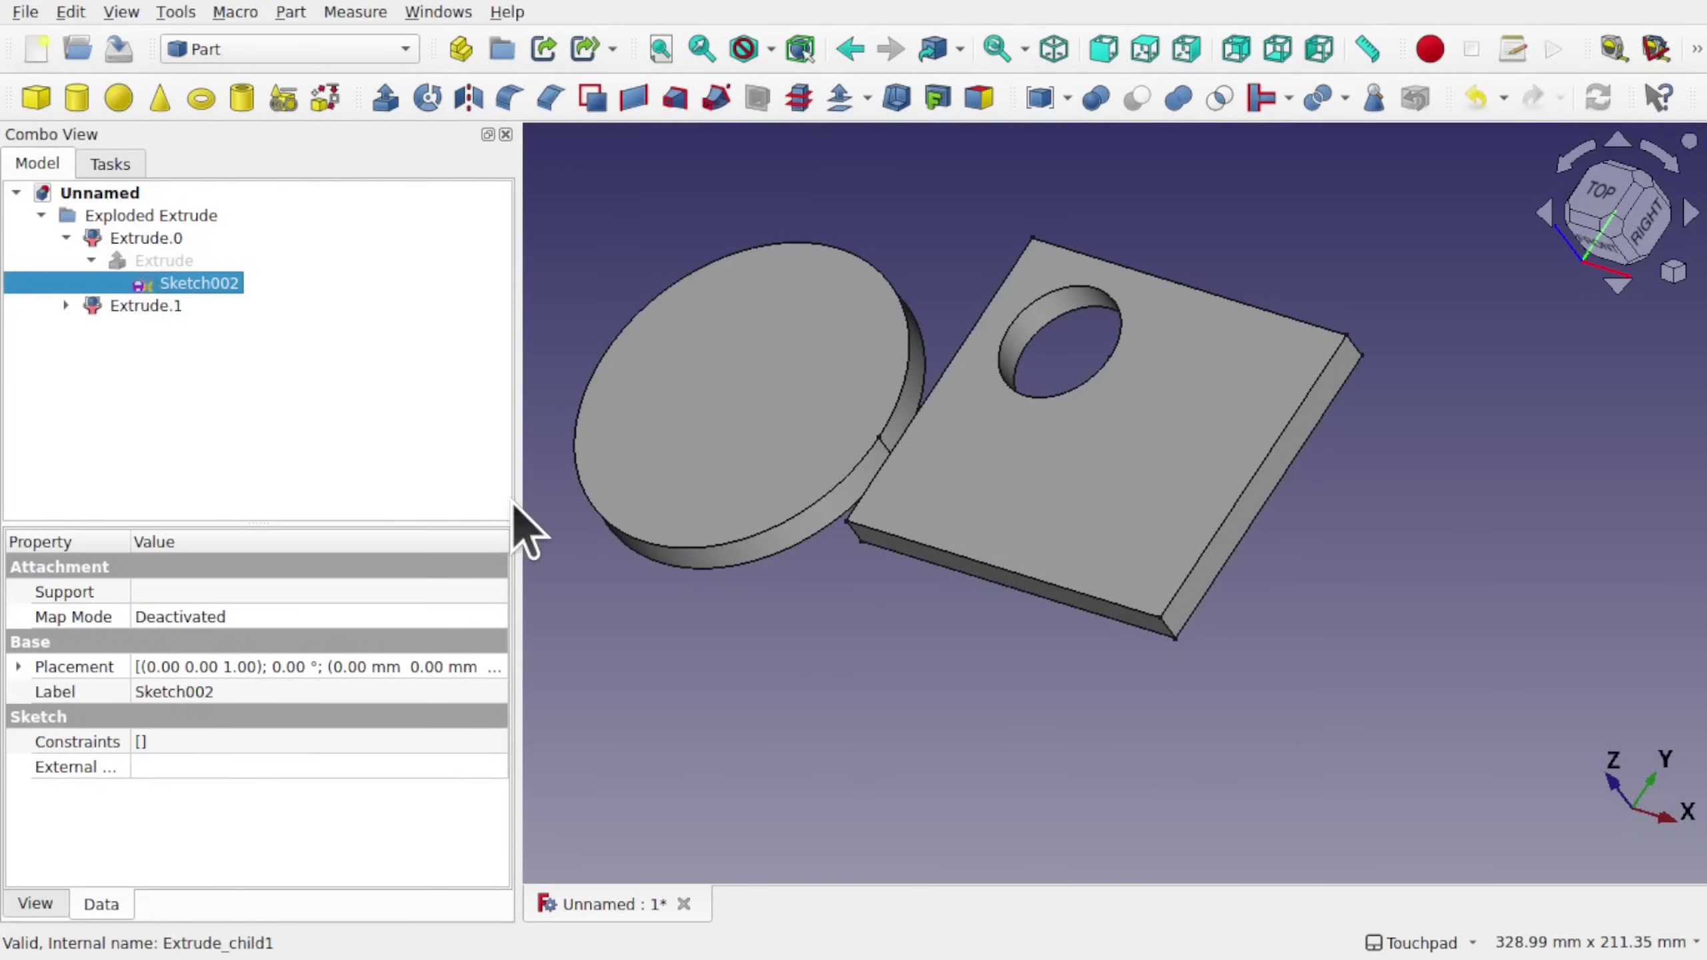
middle_click_drag(867, 536, 1033, 525)
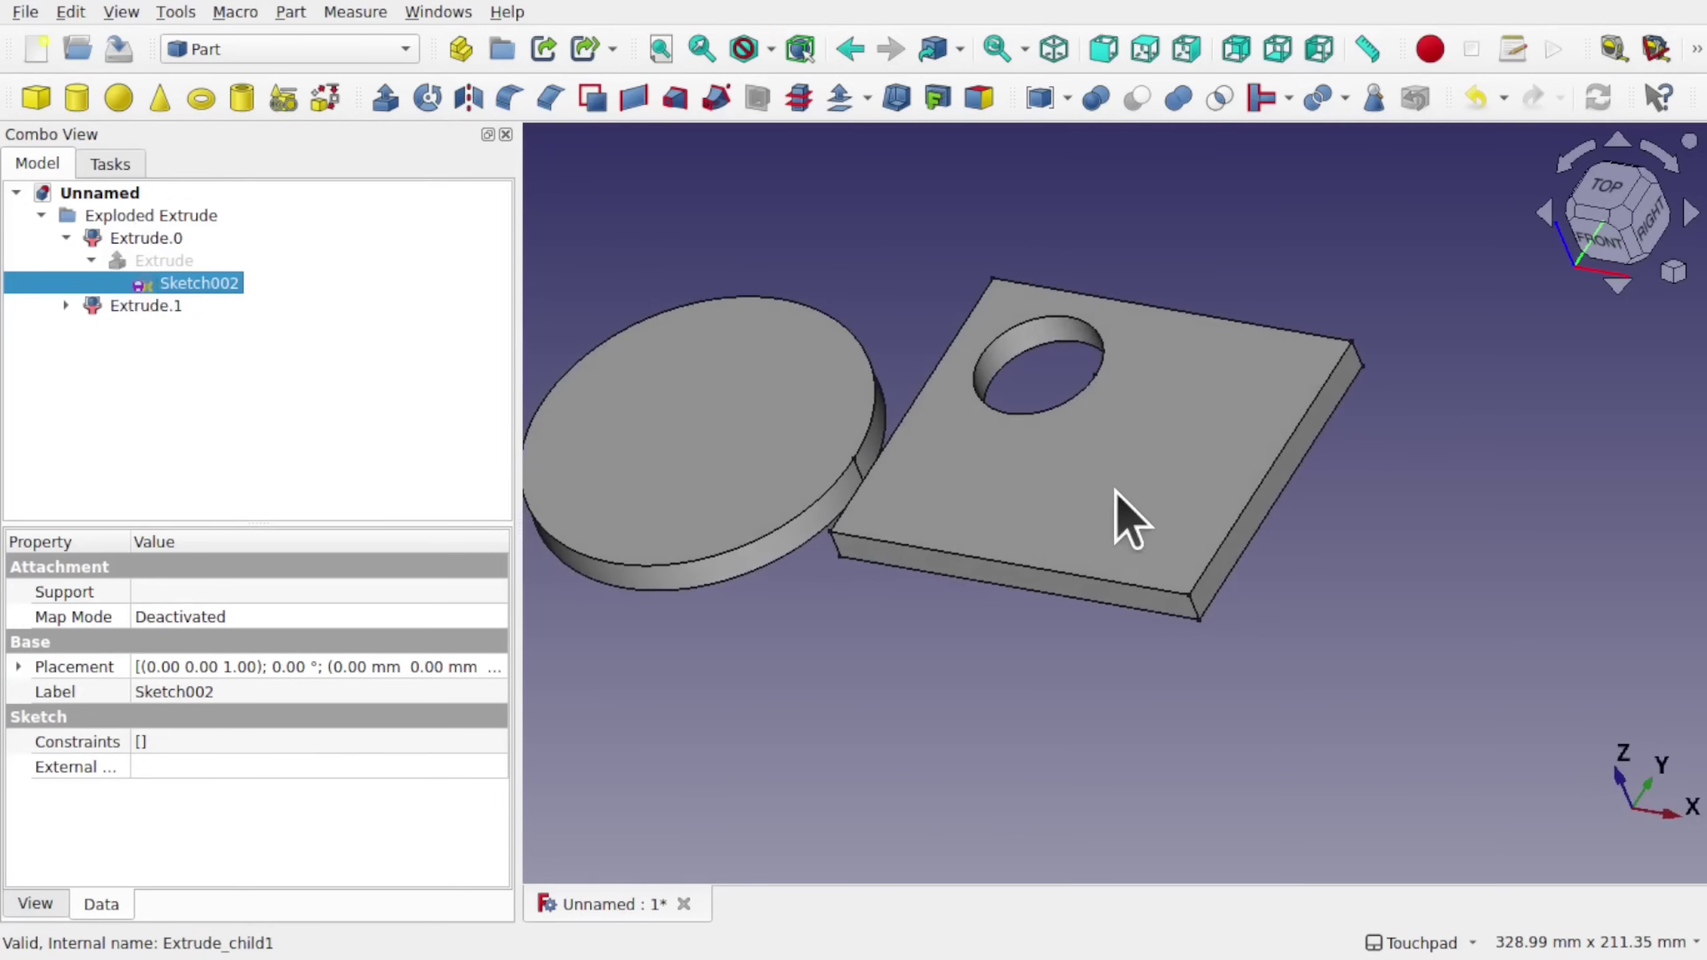
scroll(1116, 491, "down", 2)
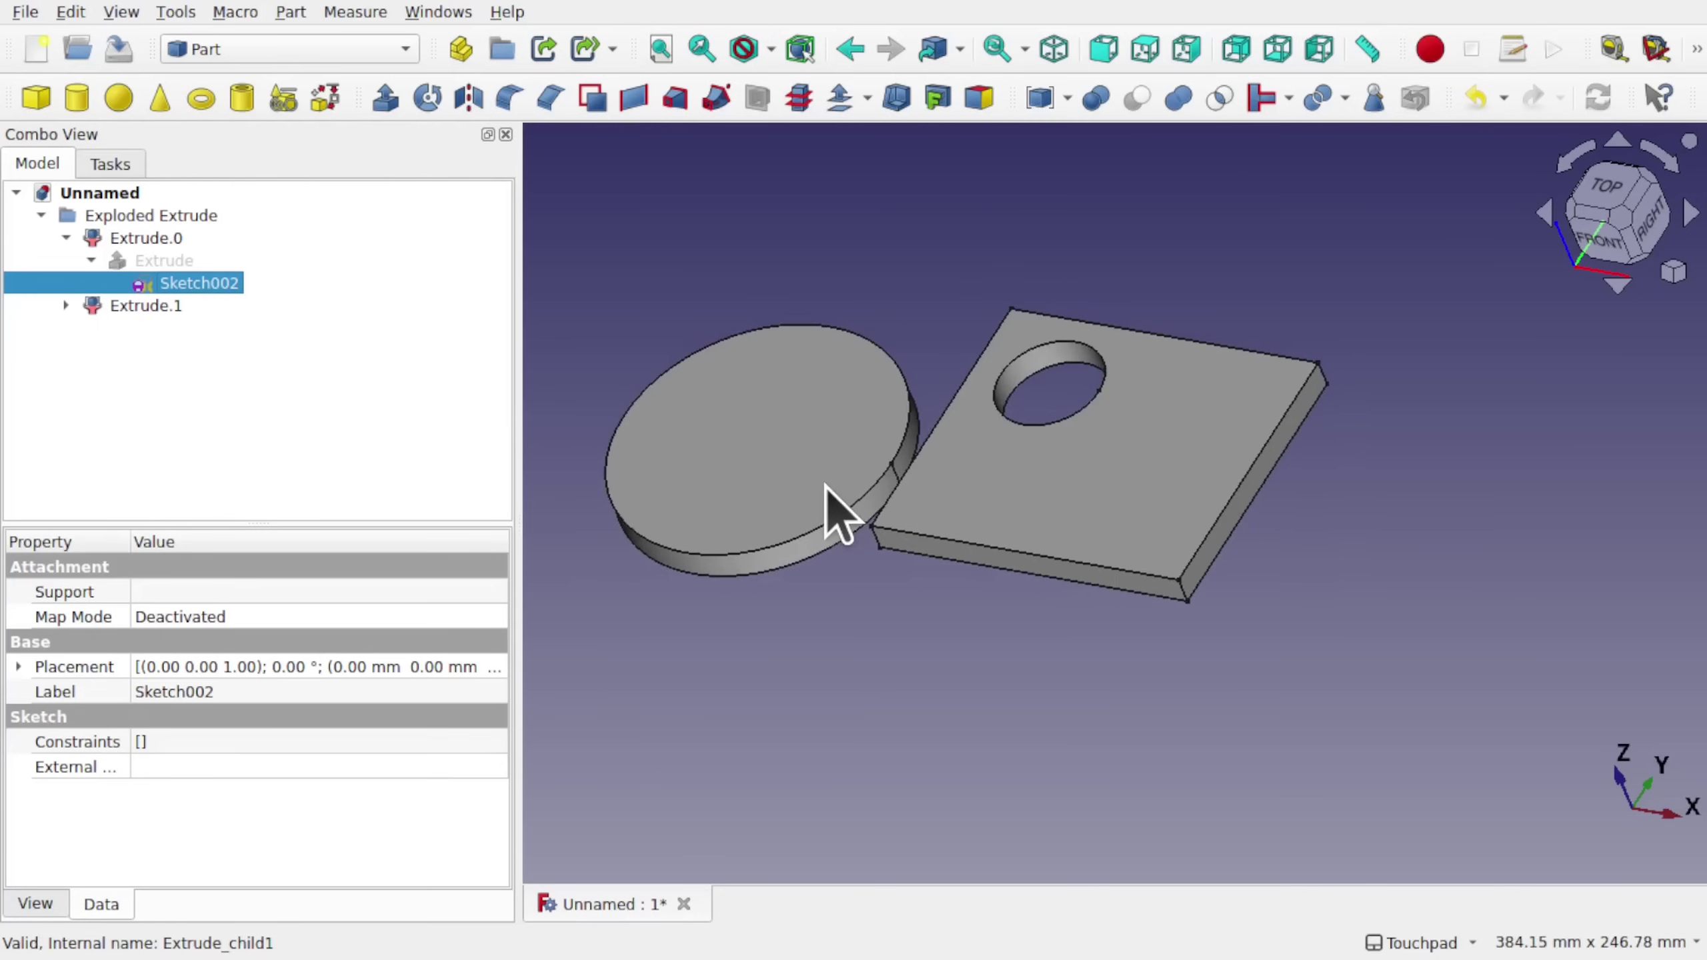
left_click(259, 54)
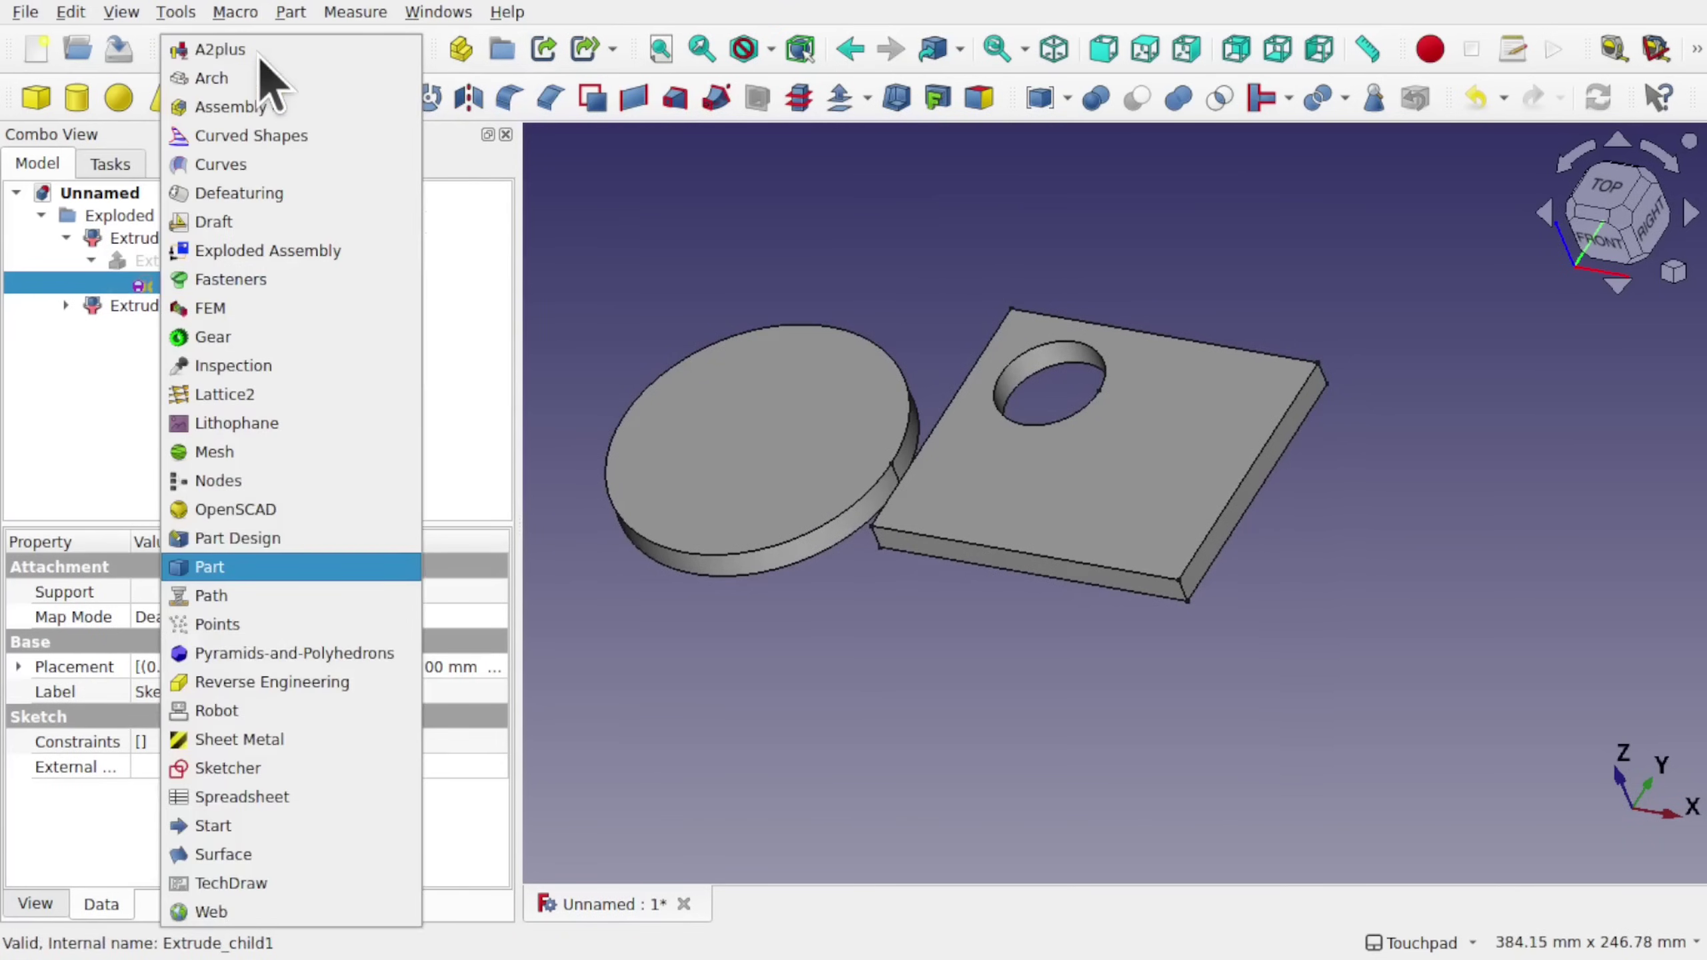
Switch to Part Design and create a new Body on the XY plane.
left_click(343, 539)
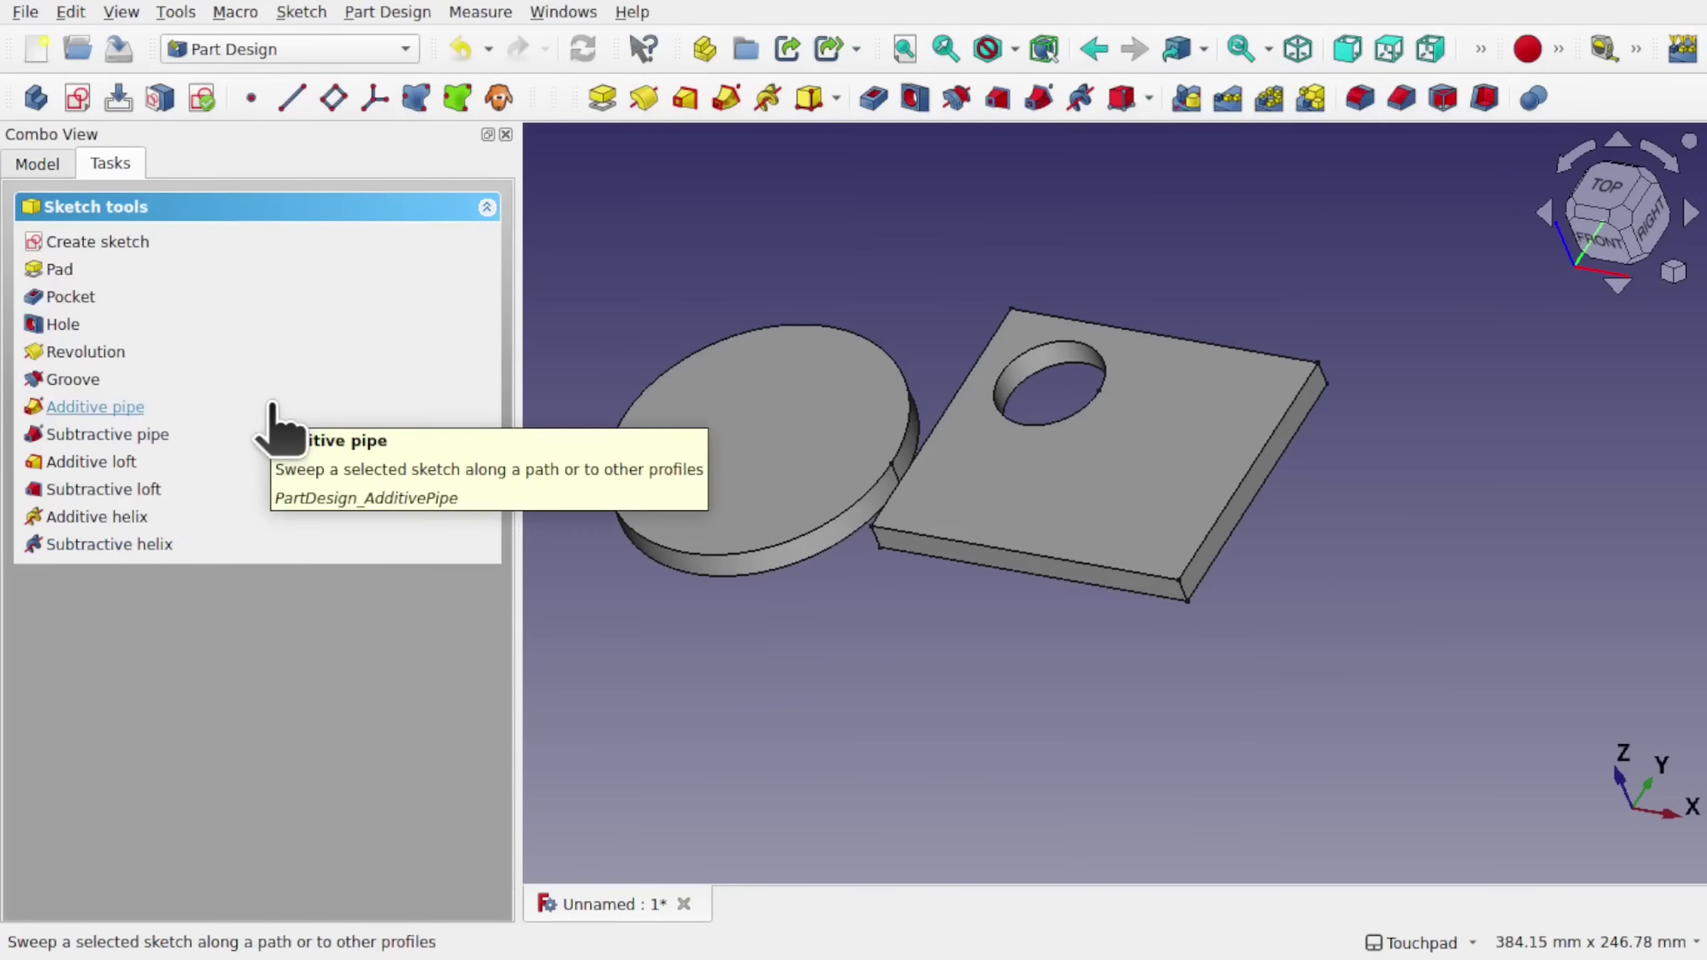
left_click(28, 102)
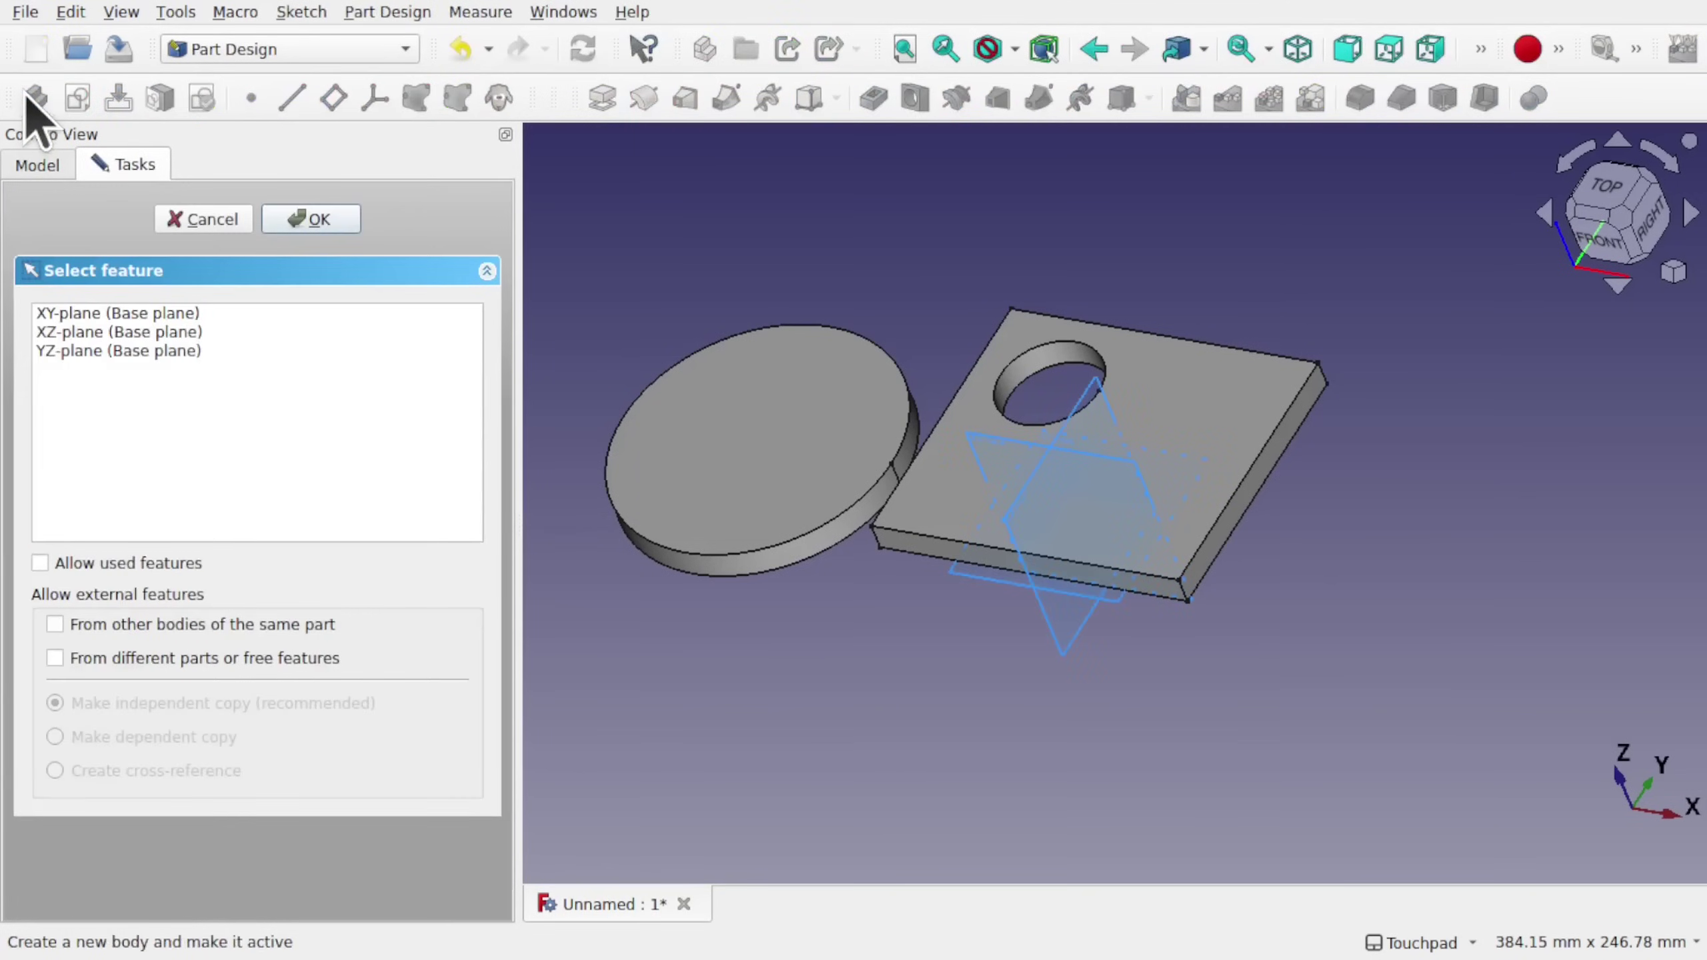
left_click(171, 314)
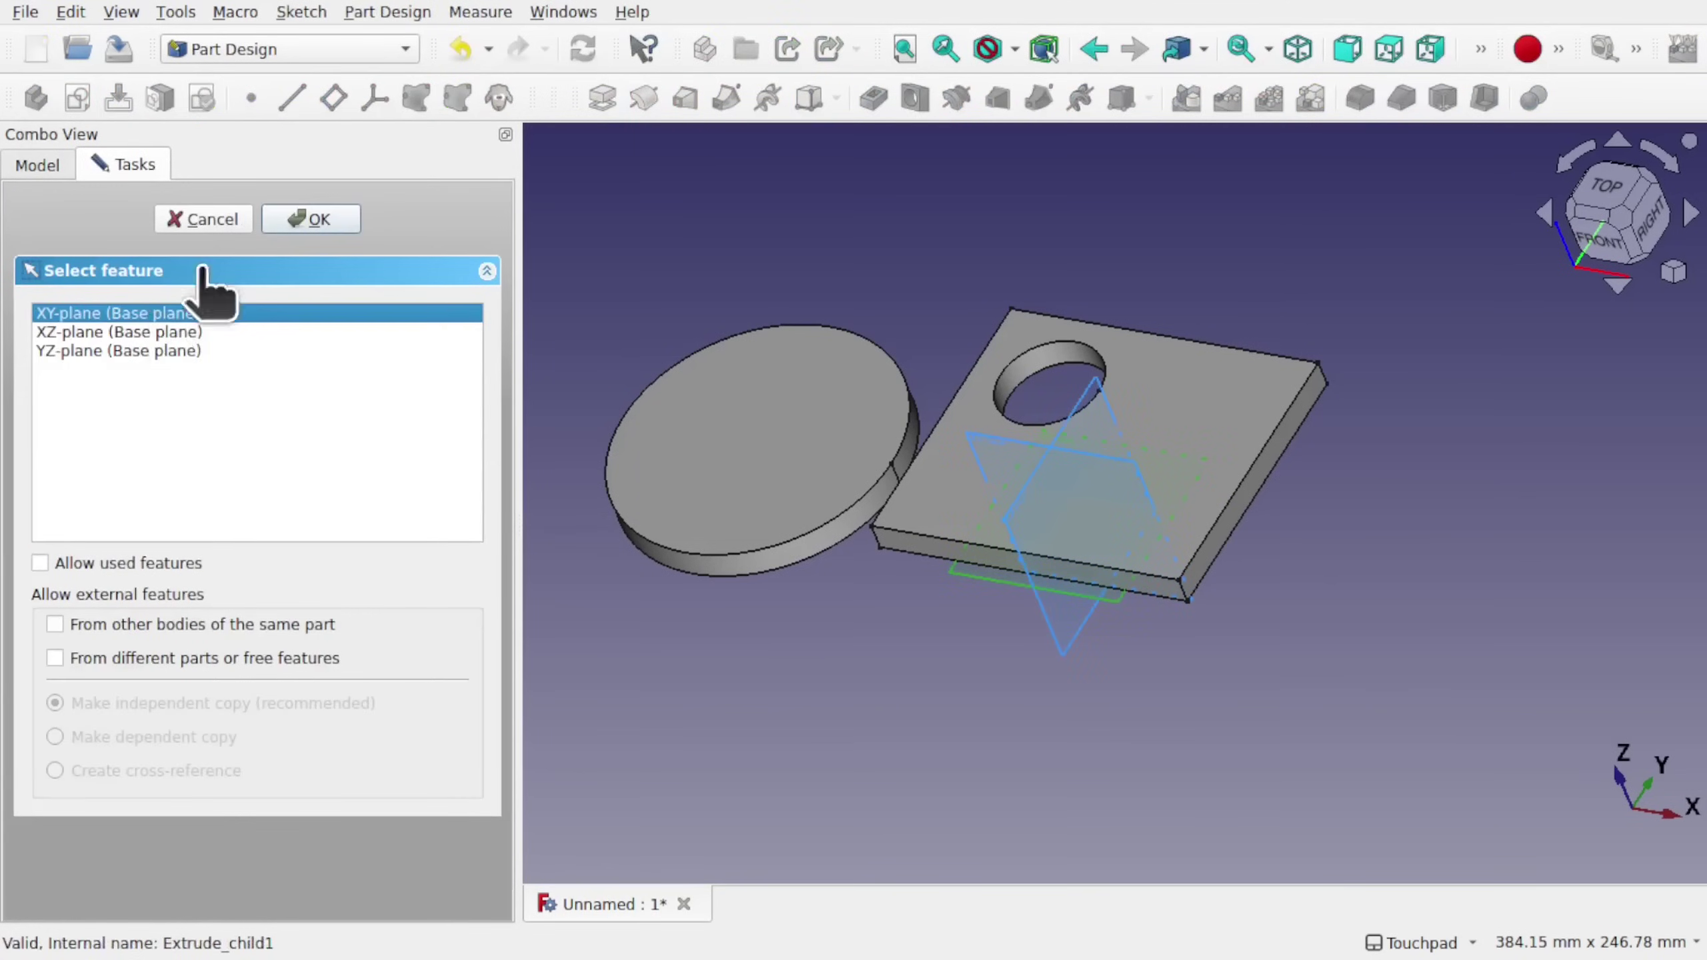
left_click(315, 219)
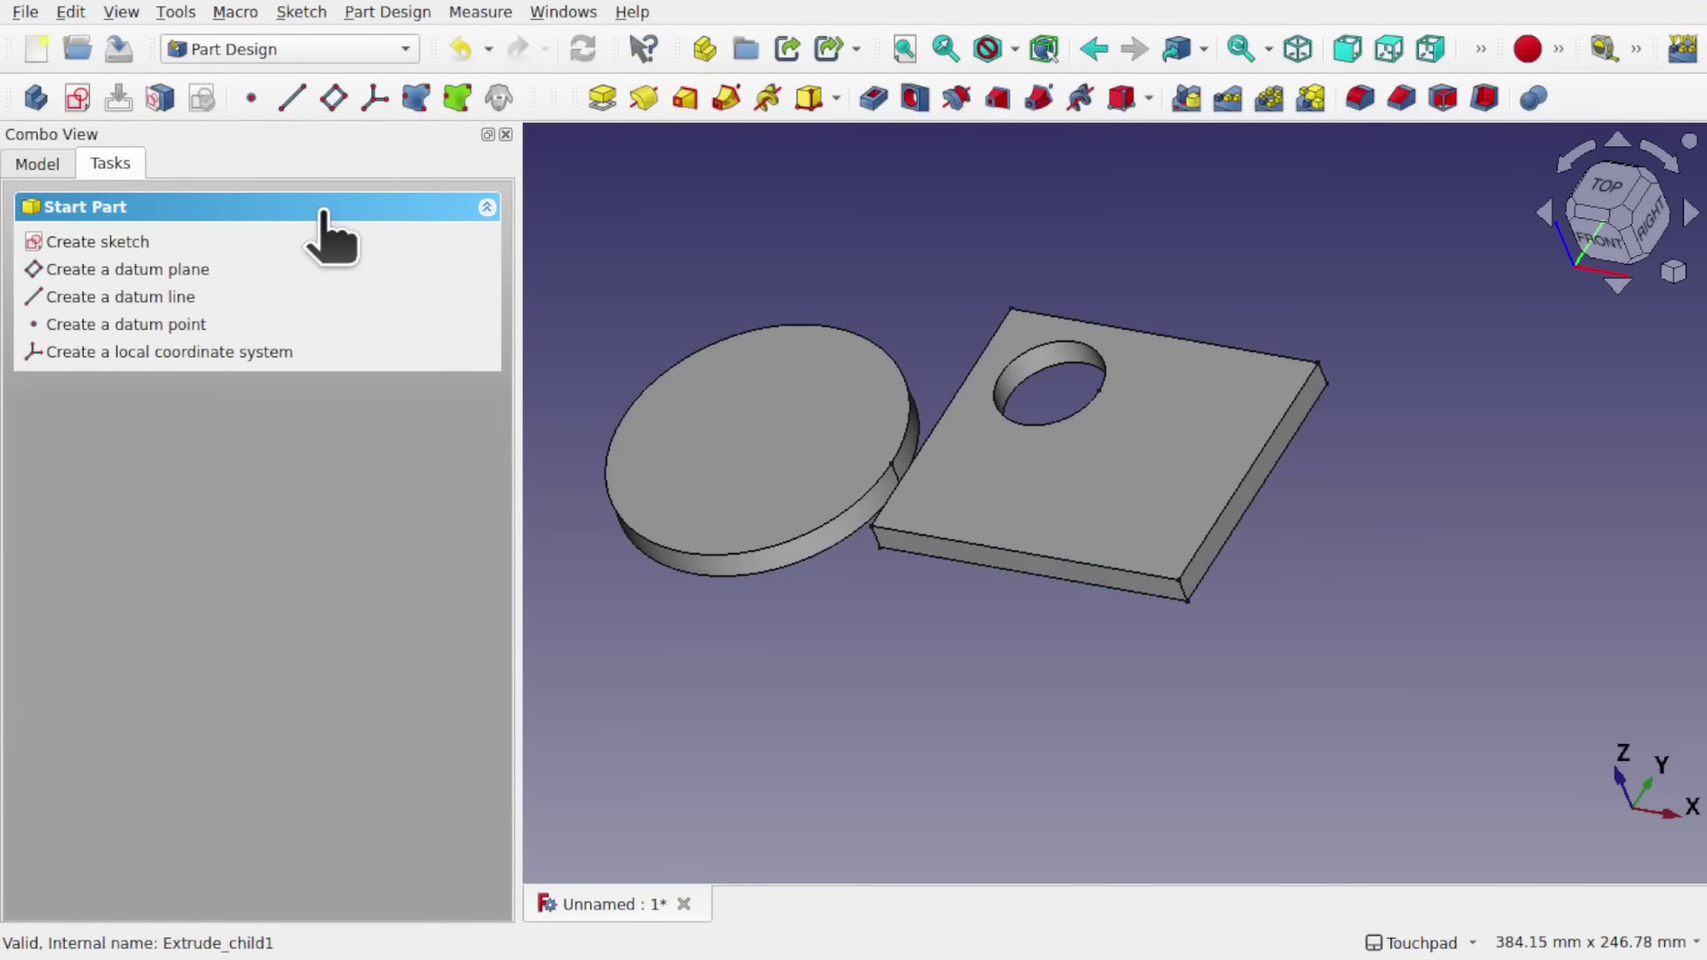
left_click(45, 168)
left_click(226, 491)
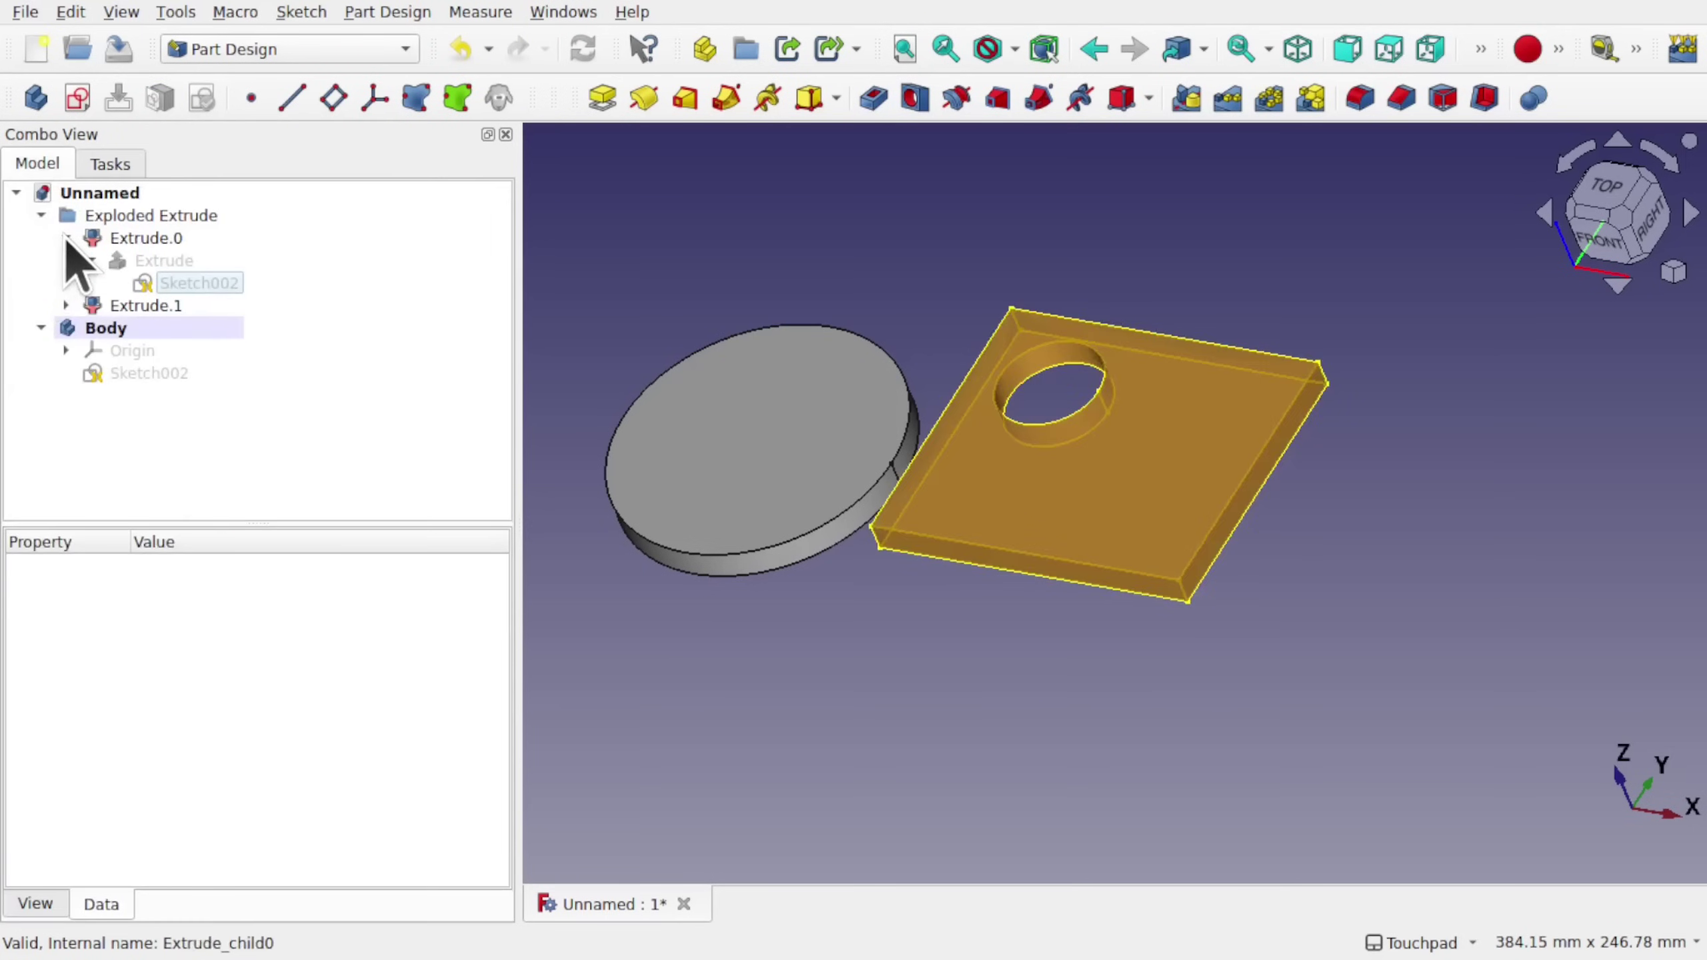
Delete the Exploded Extrude group, unhide Extrude and move it into the Body as BaseFeature.
left_click(148, 218)
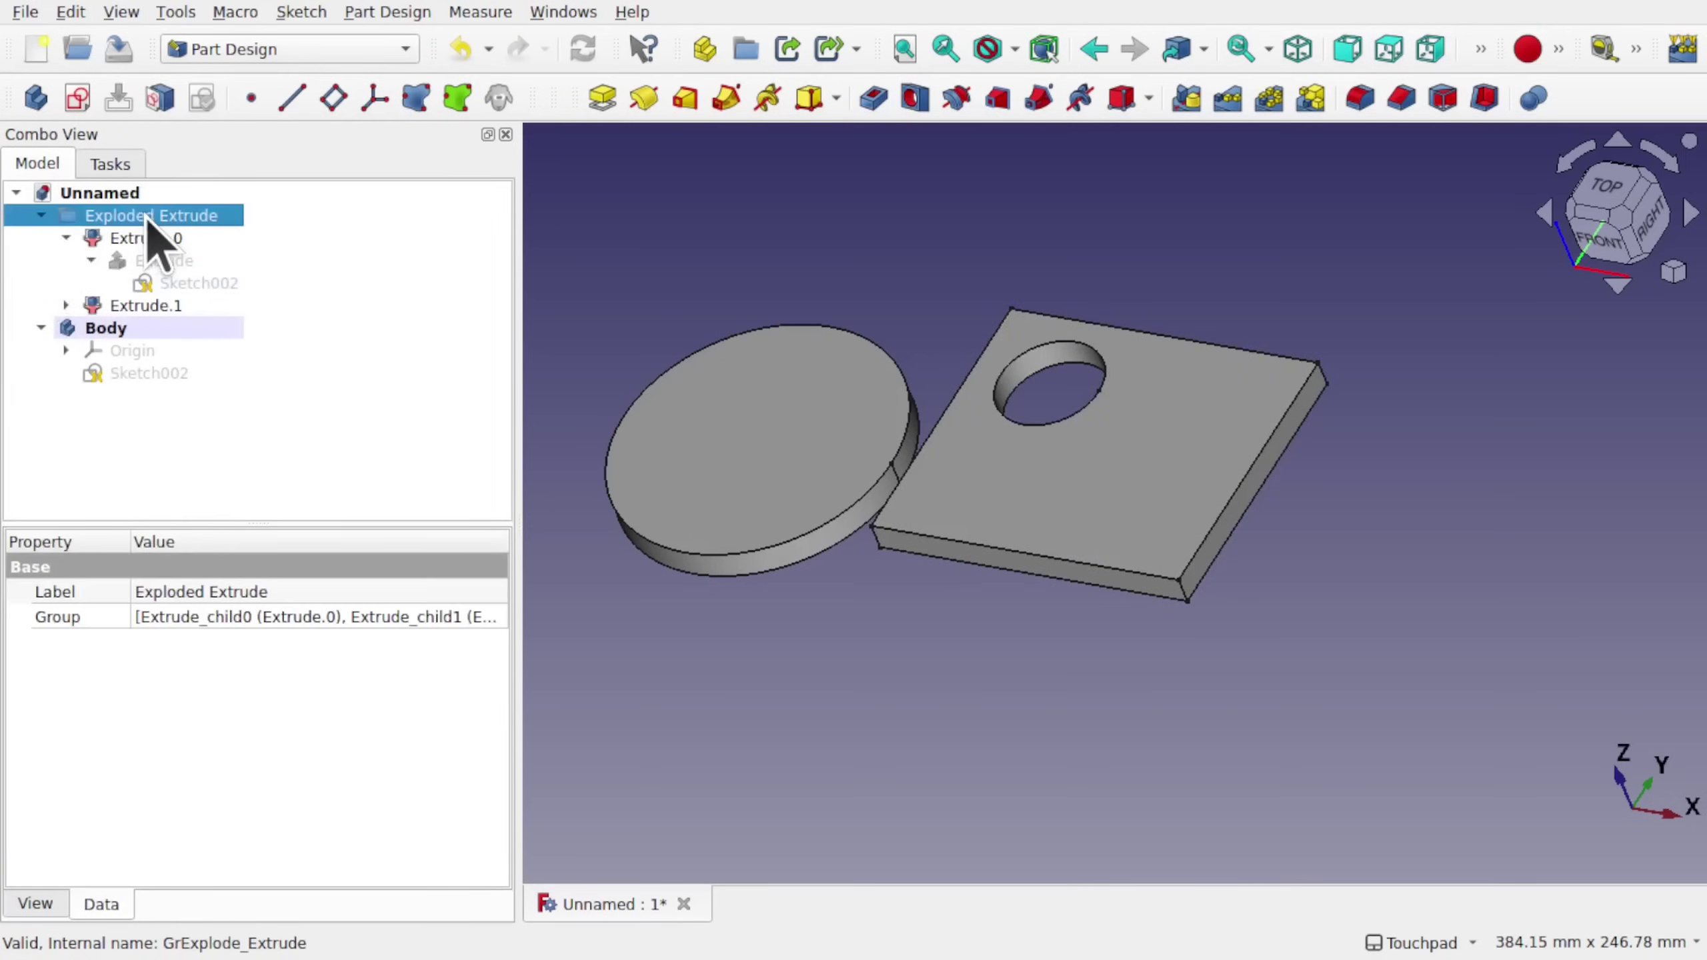
key("Delete")
left_click(1075, 525)
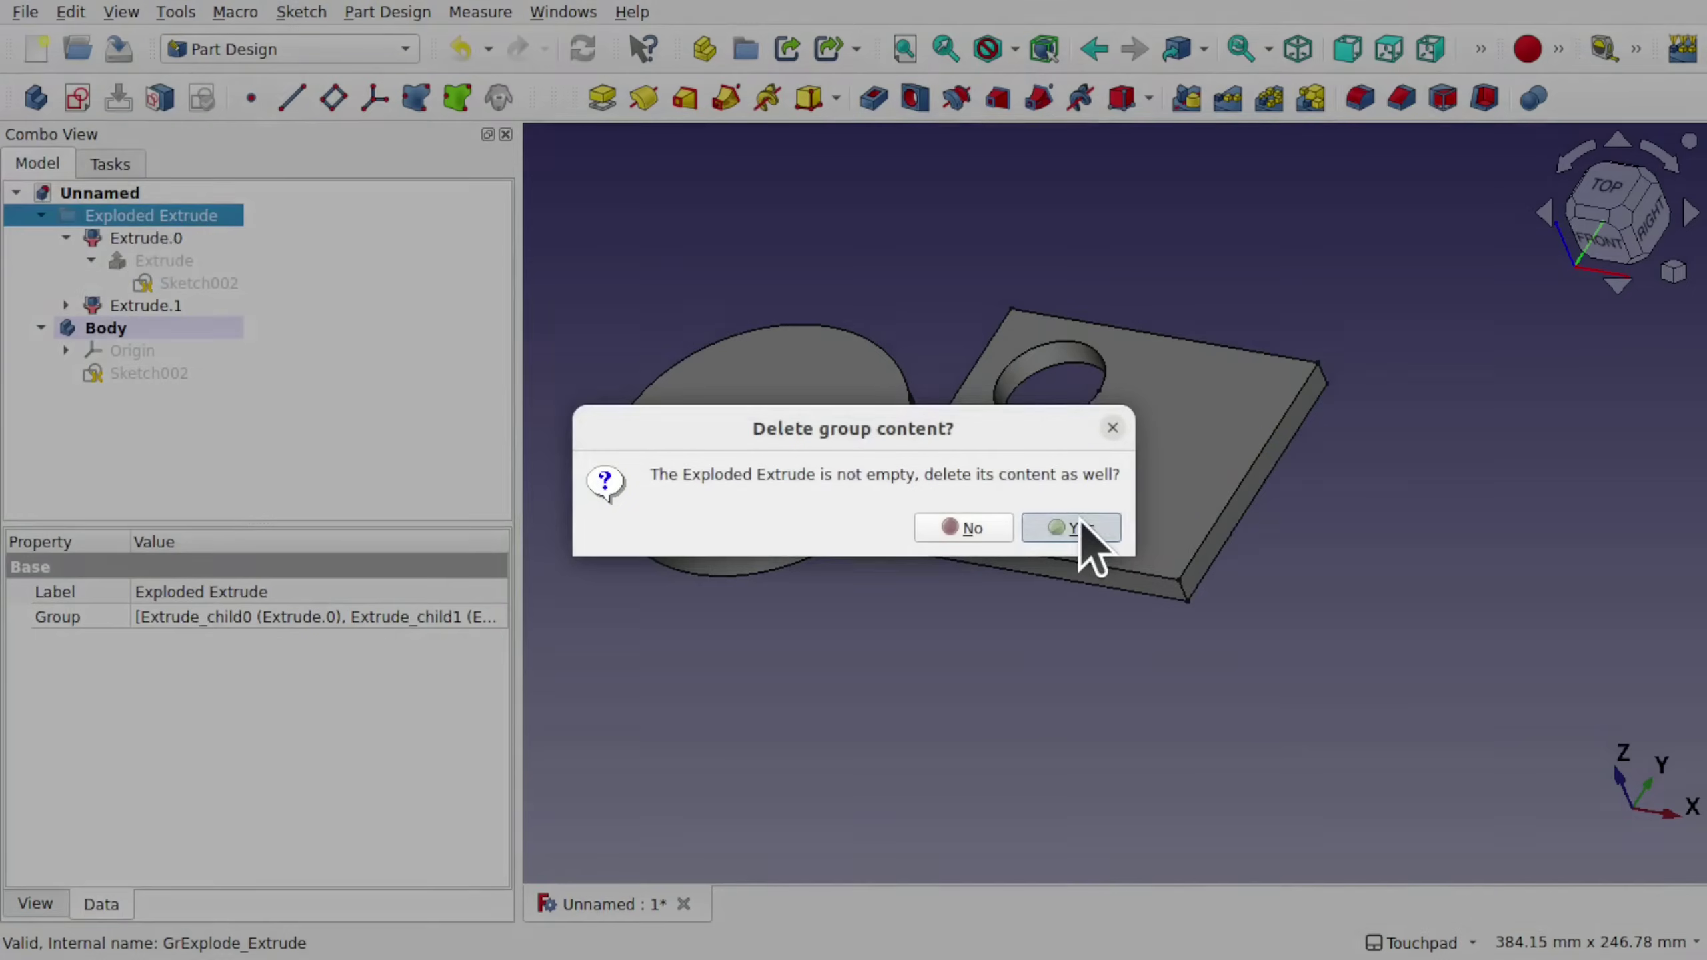
left_click(108, 223)
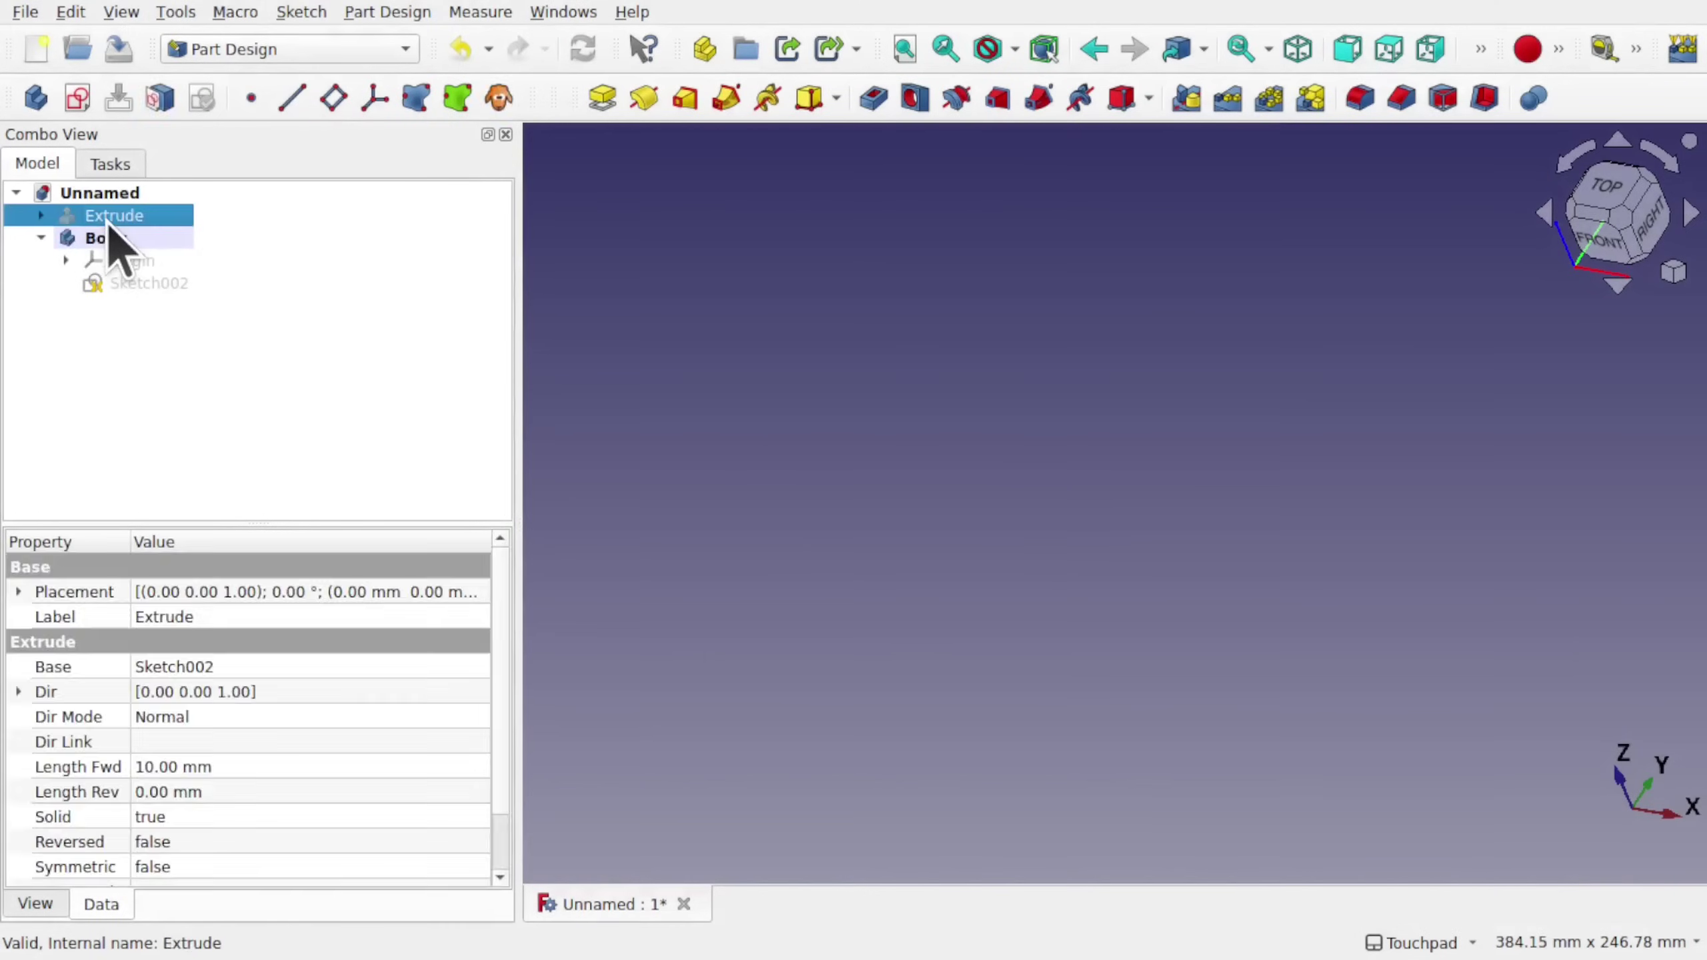
key("space")
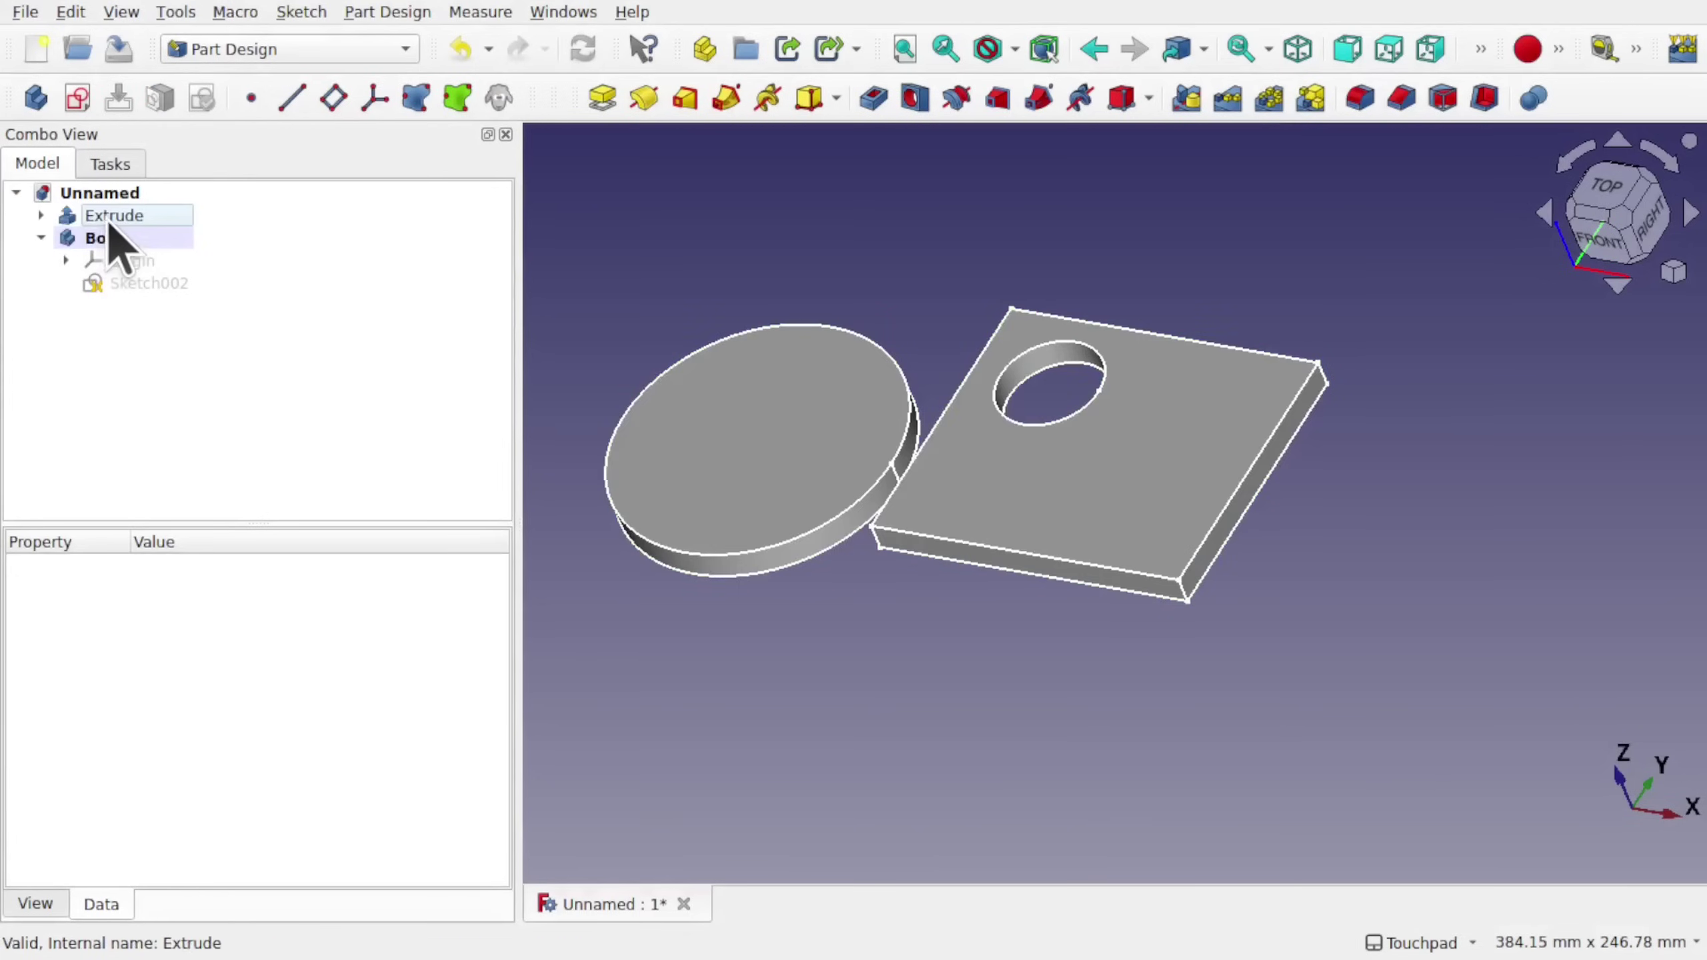
left_click_drag(111, 219, 138, 244)
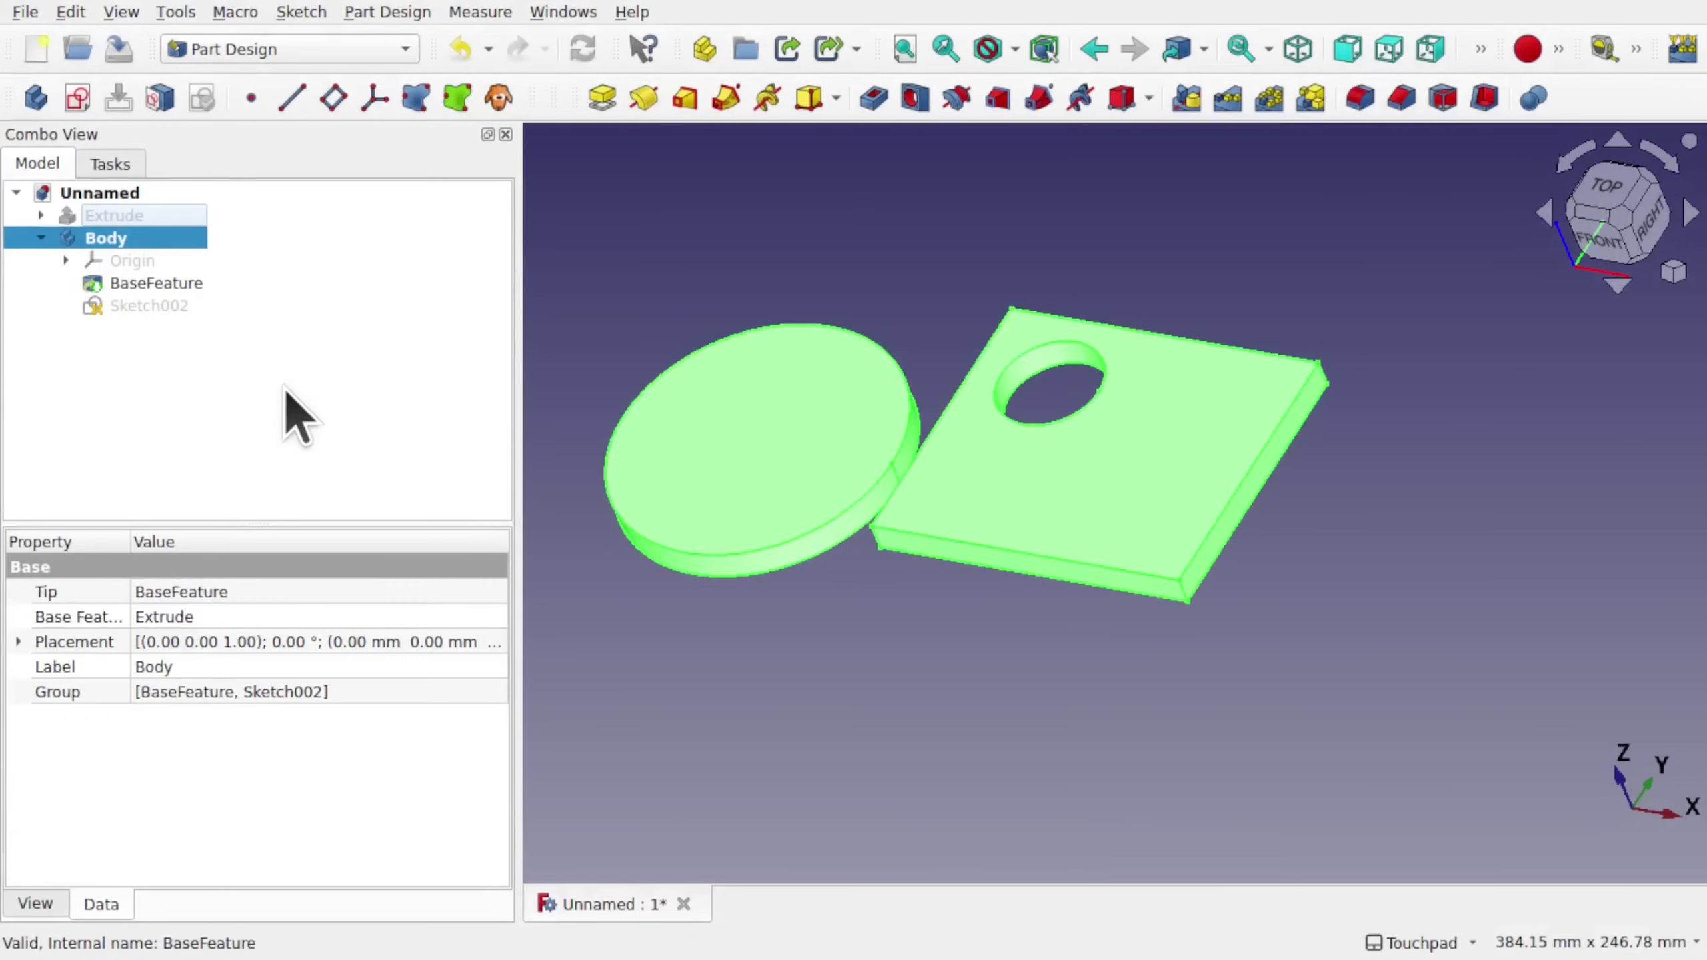
left_click(281, 403)
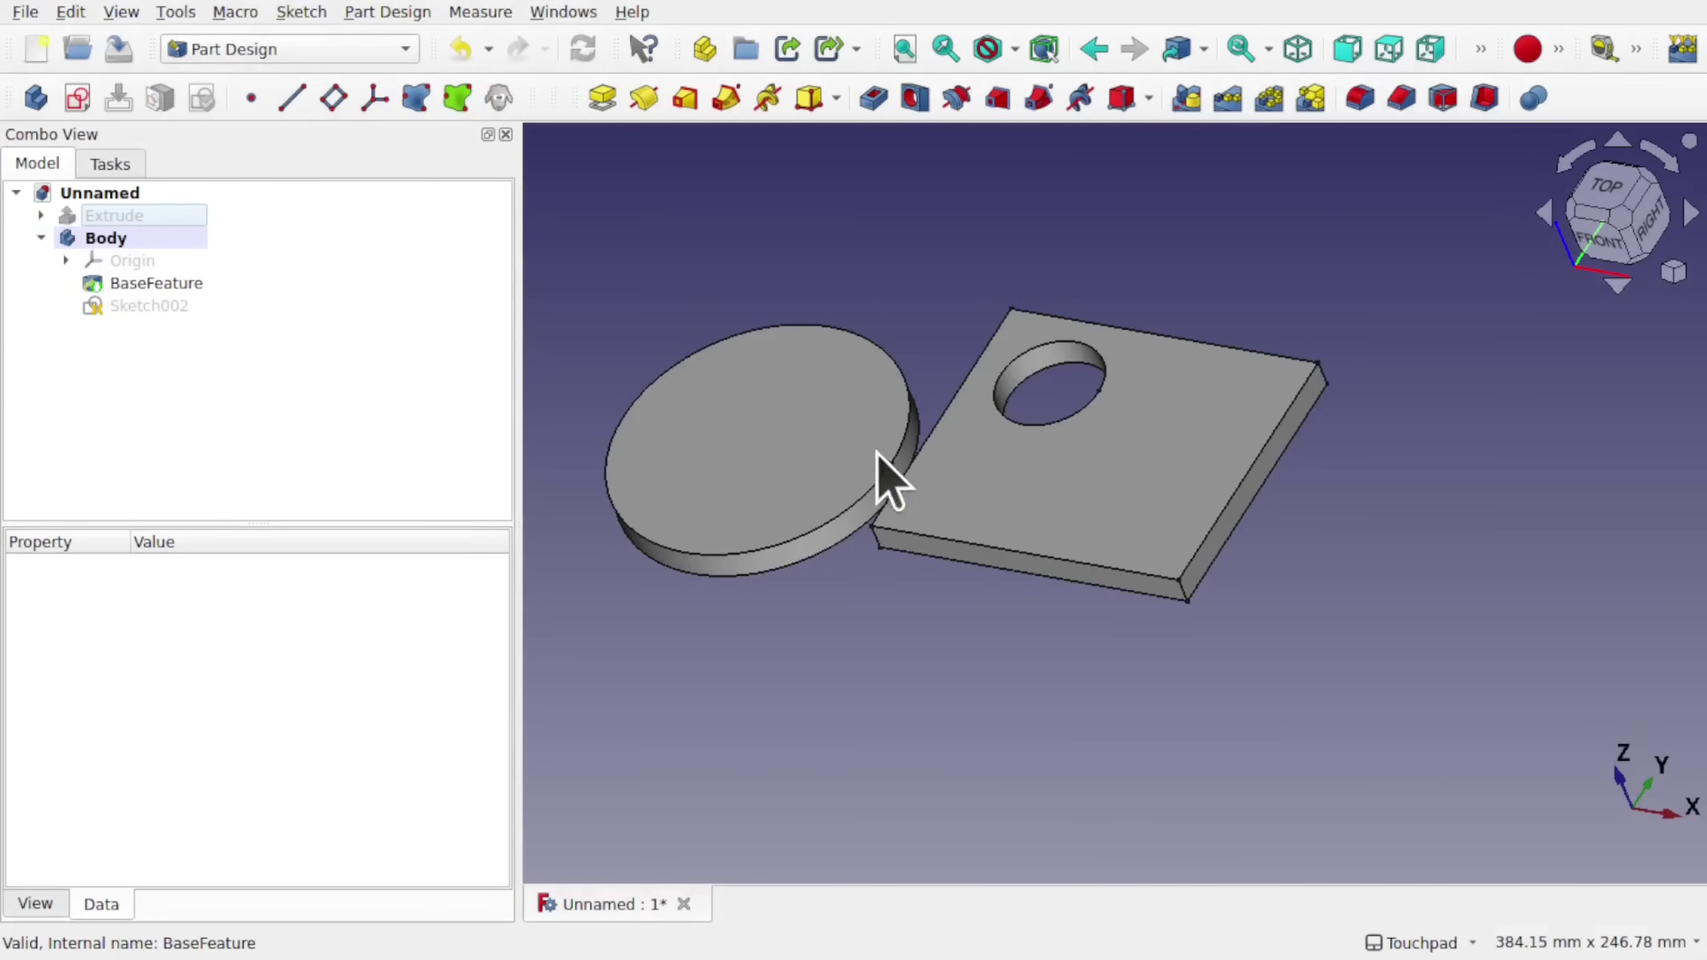
Select the disc's top face (BaseFeature Face10) for sketching.
left_click_drag(883, 473, 958, 546, "alt")
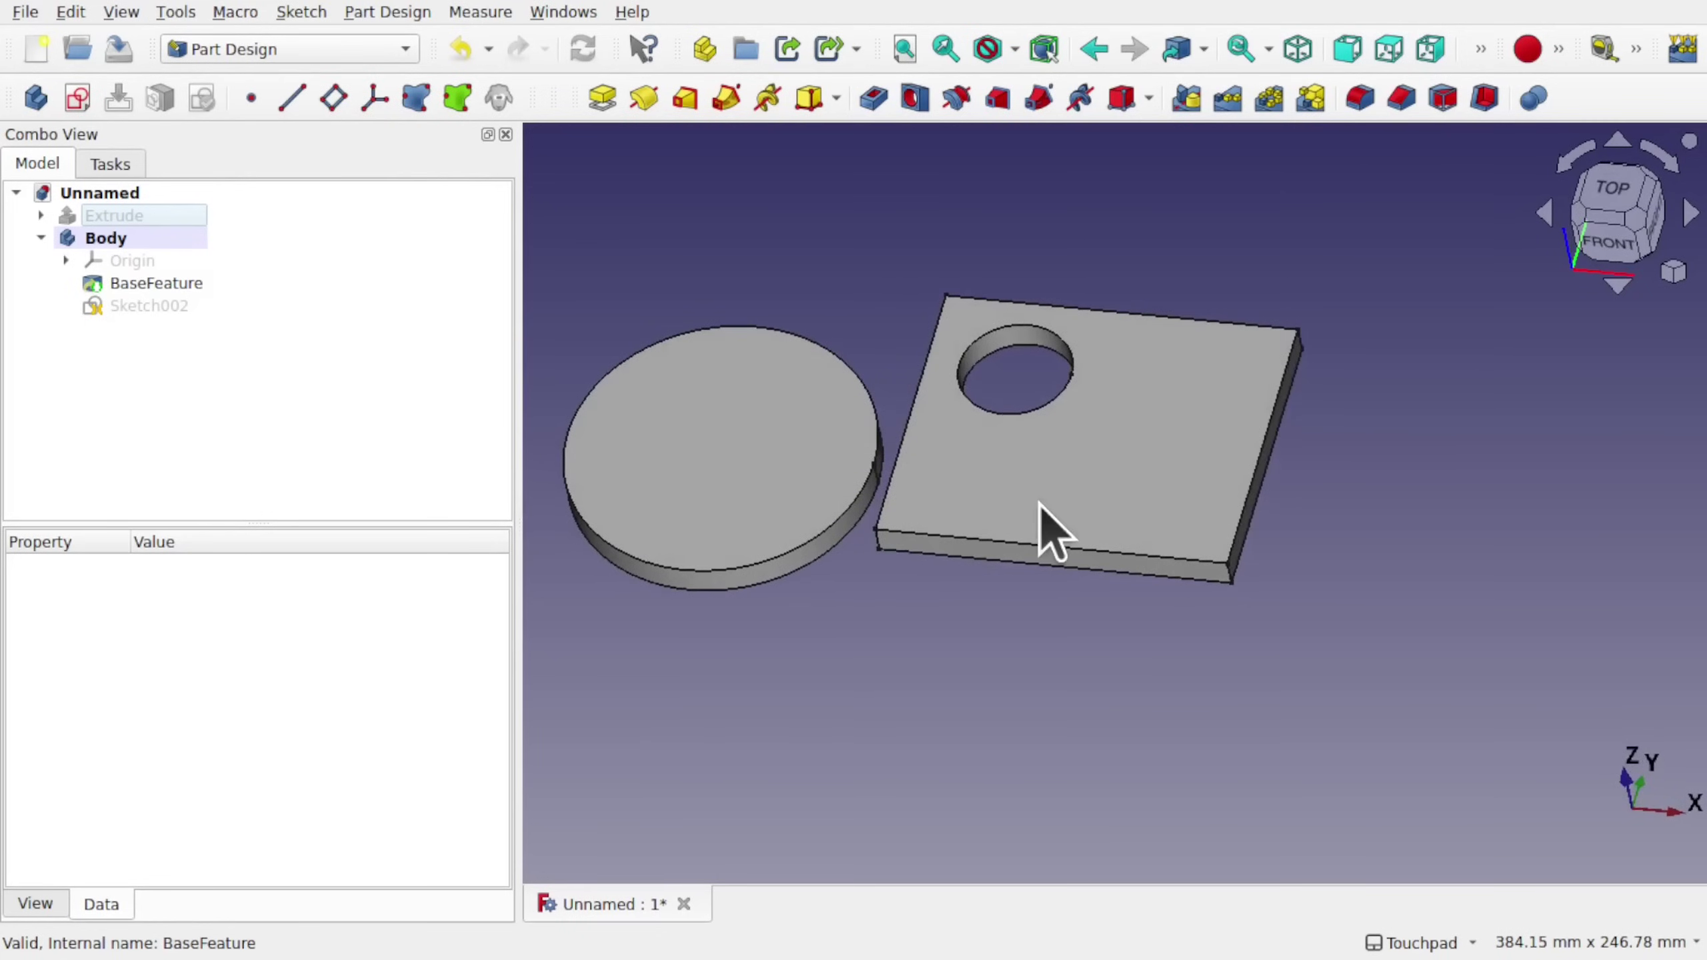
scroll(816, 477, "up", 3)
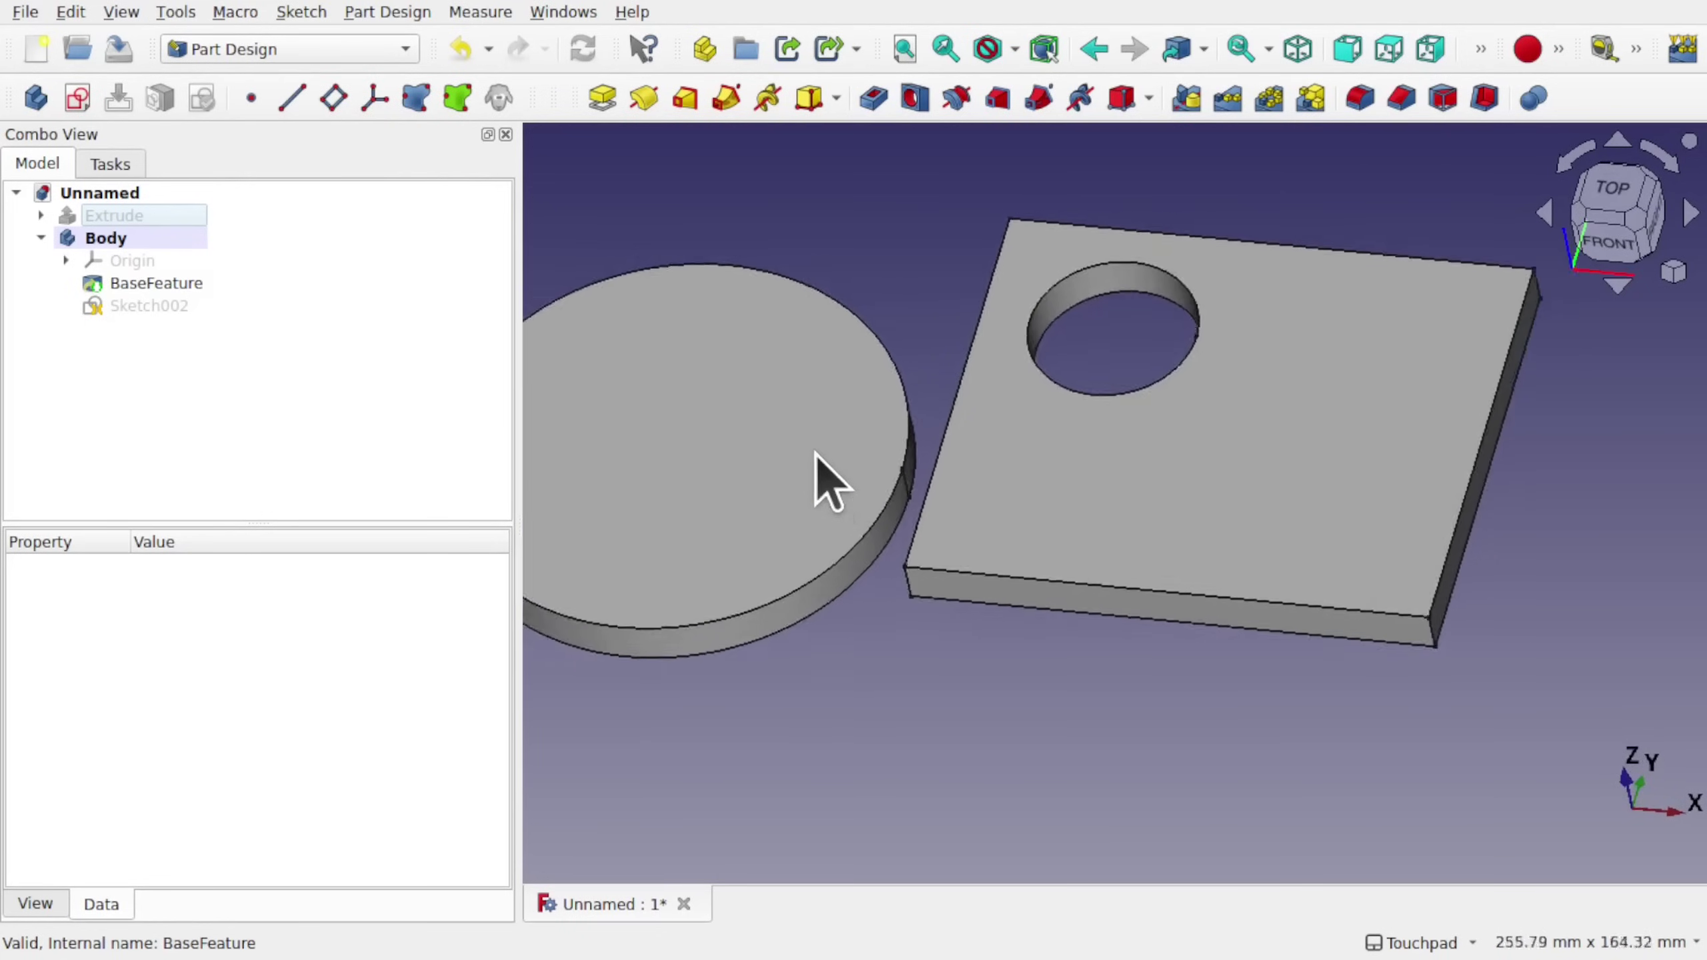
scroll(783, 480, "down", 2)
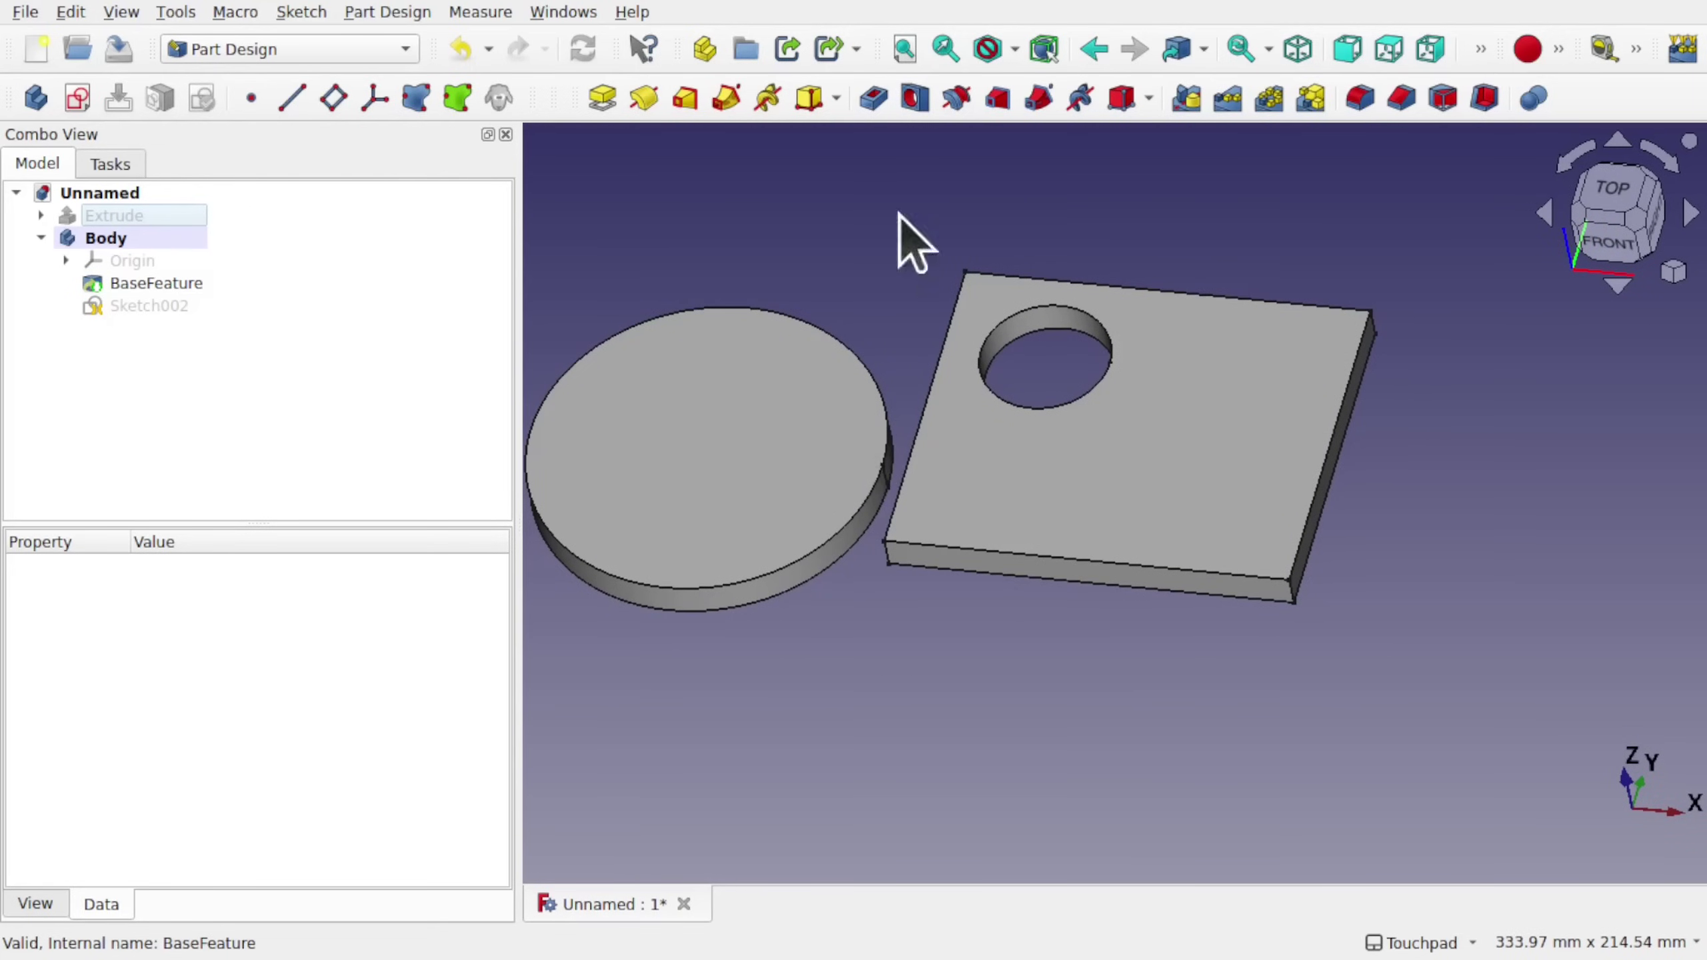
left_click(703, 491)
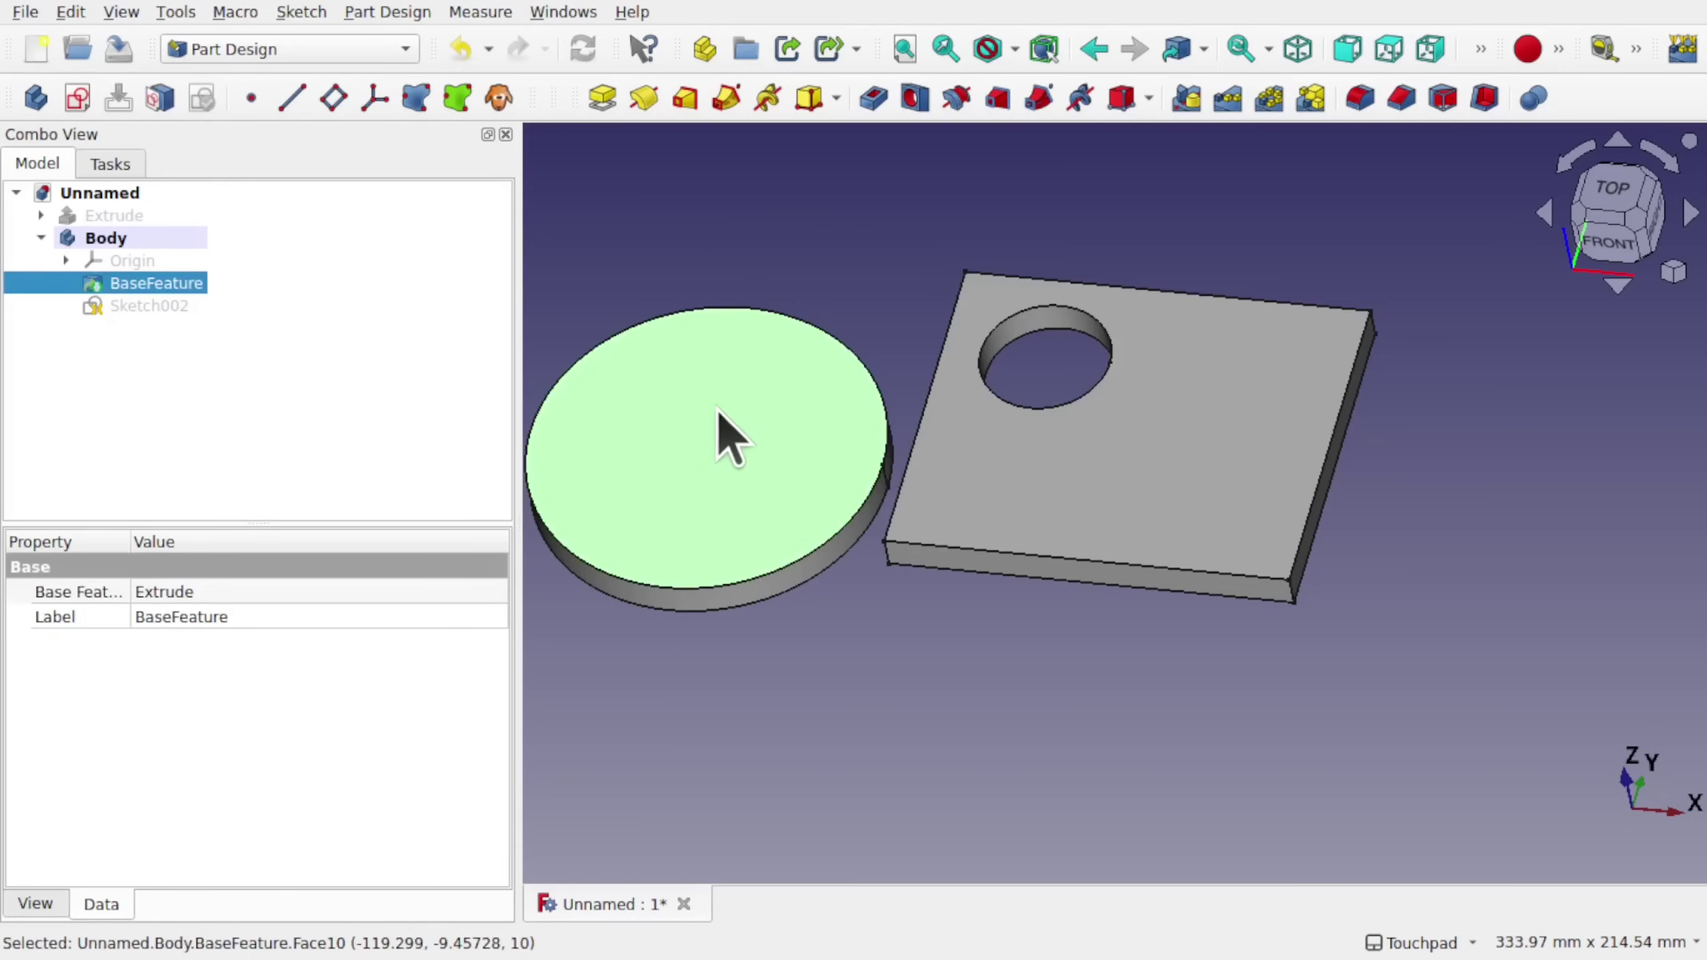
Sketch a small square rectangle on the disc's top face and close the sketch.
left_click(77, 98)
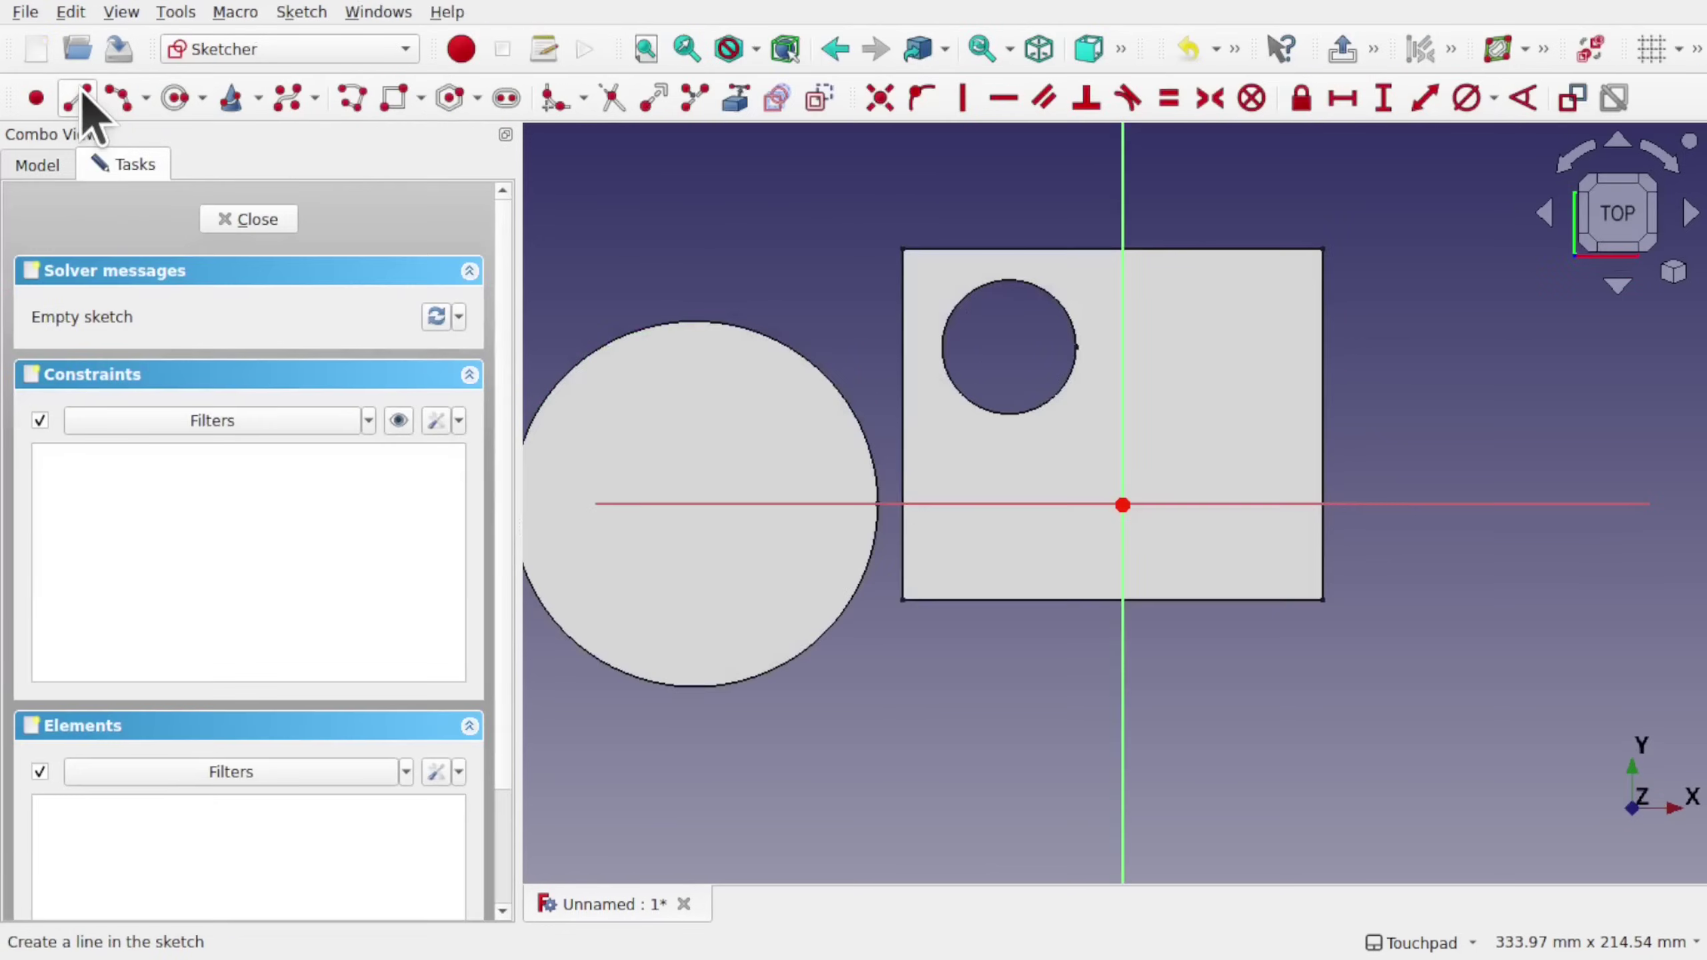
left_click(394, 99)
left_click(667, 462)
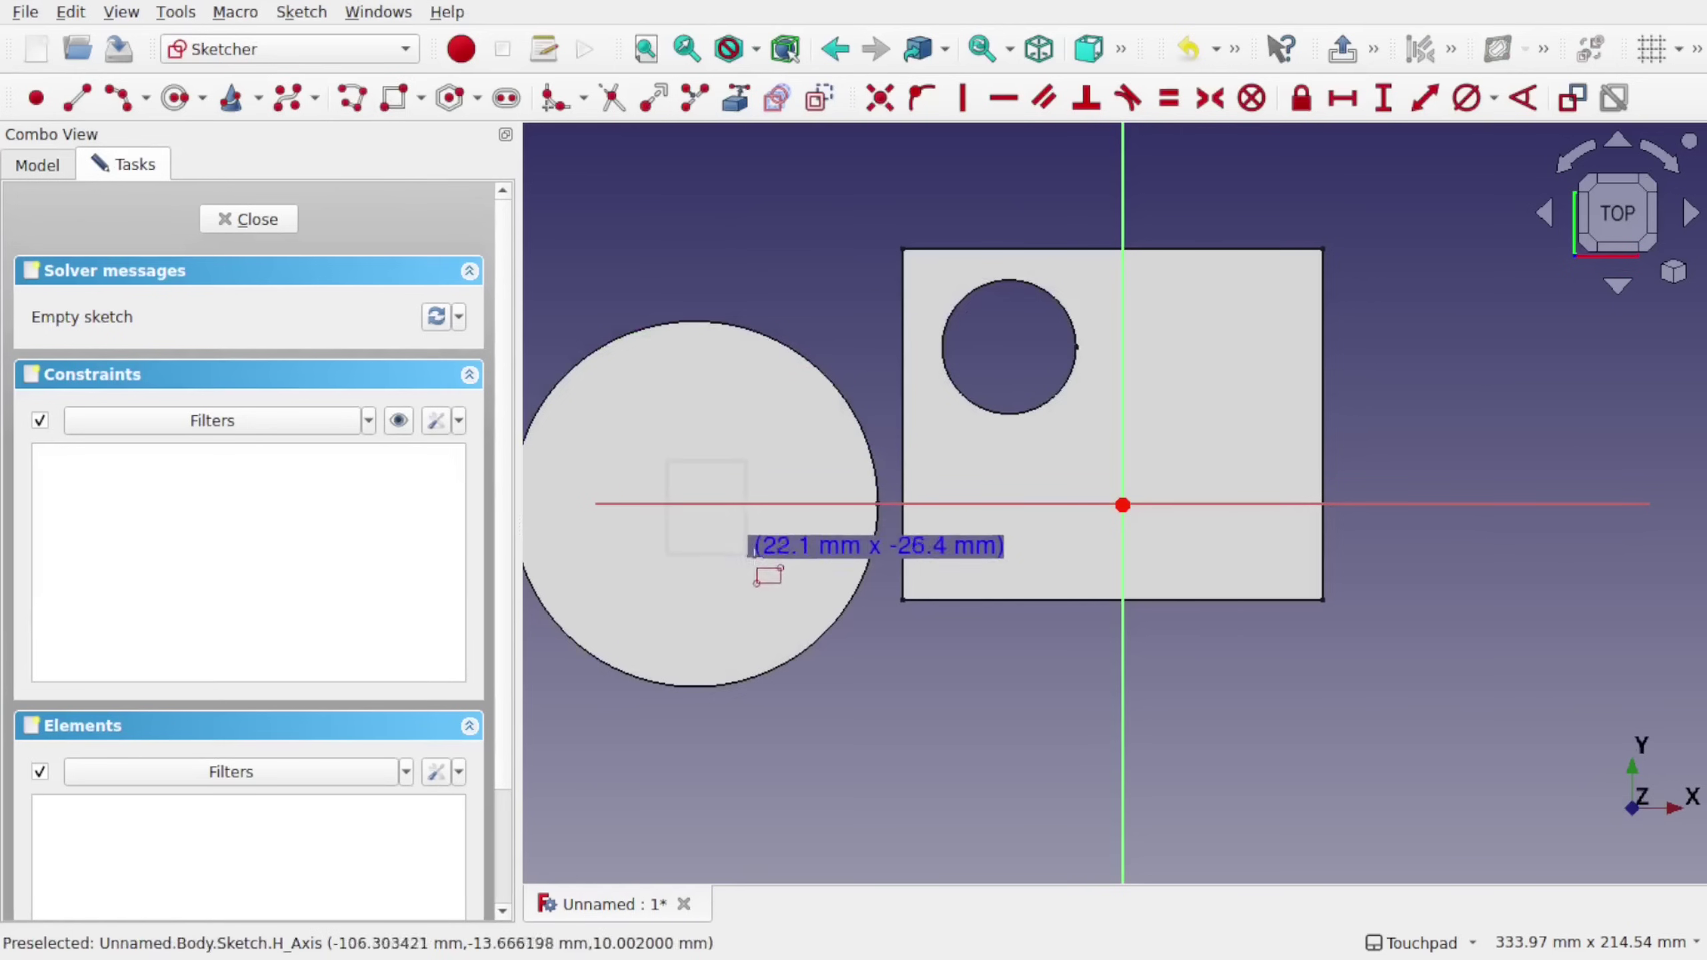
left_click(791, 566)
key("0")
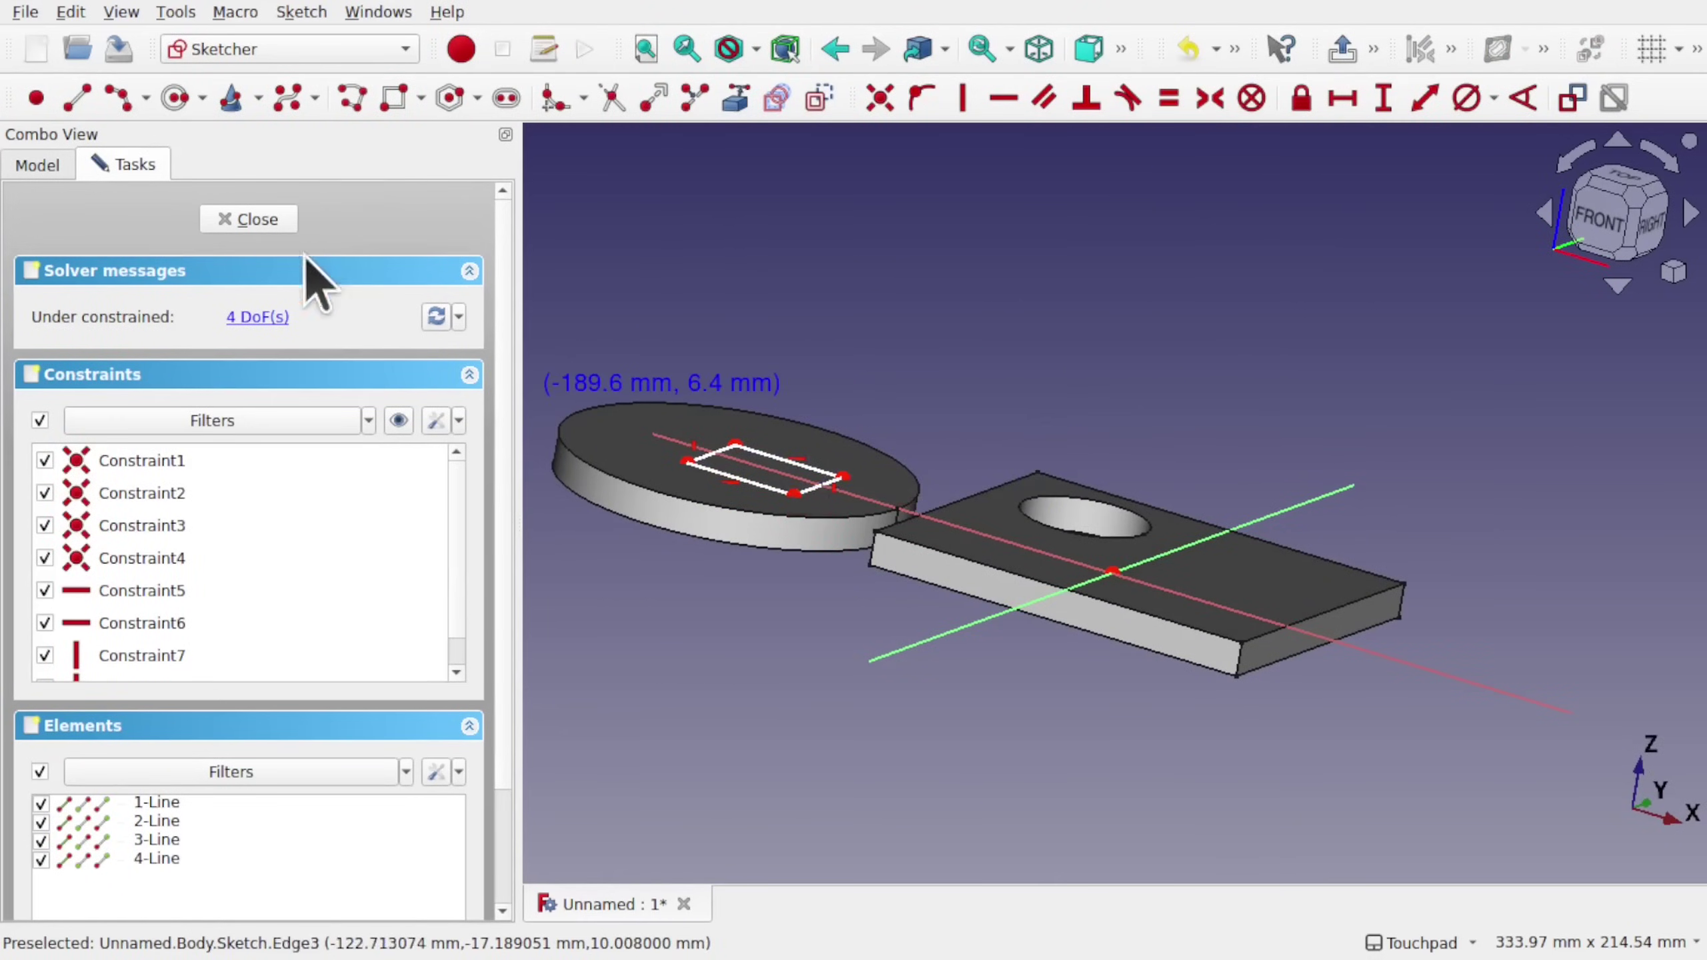
left_click(256, 221)
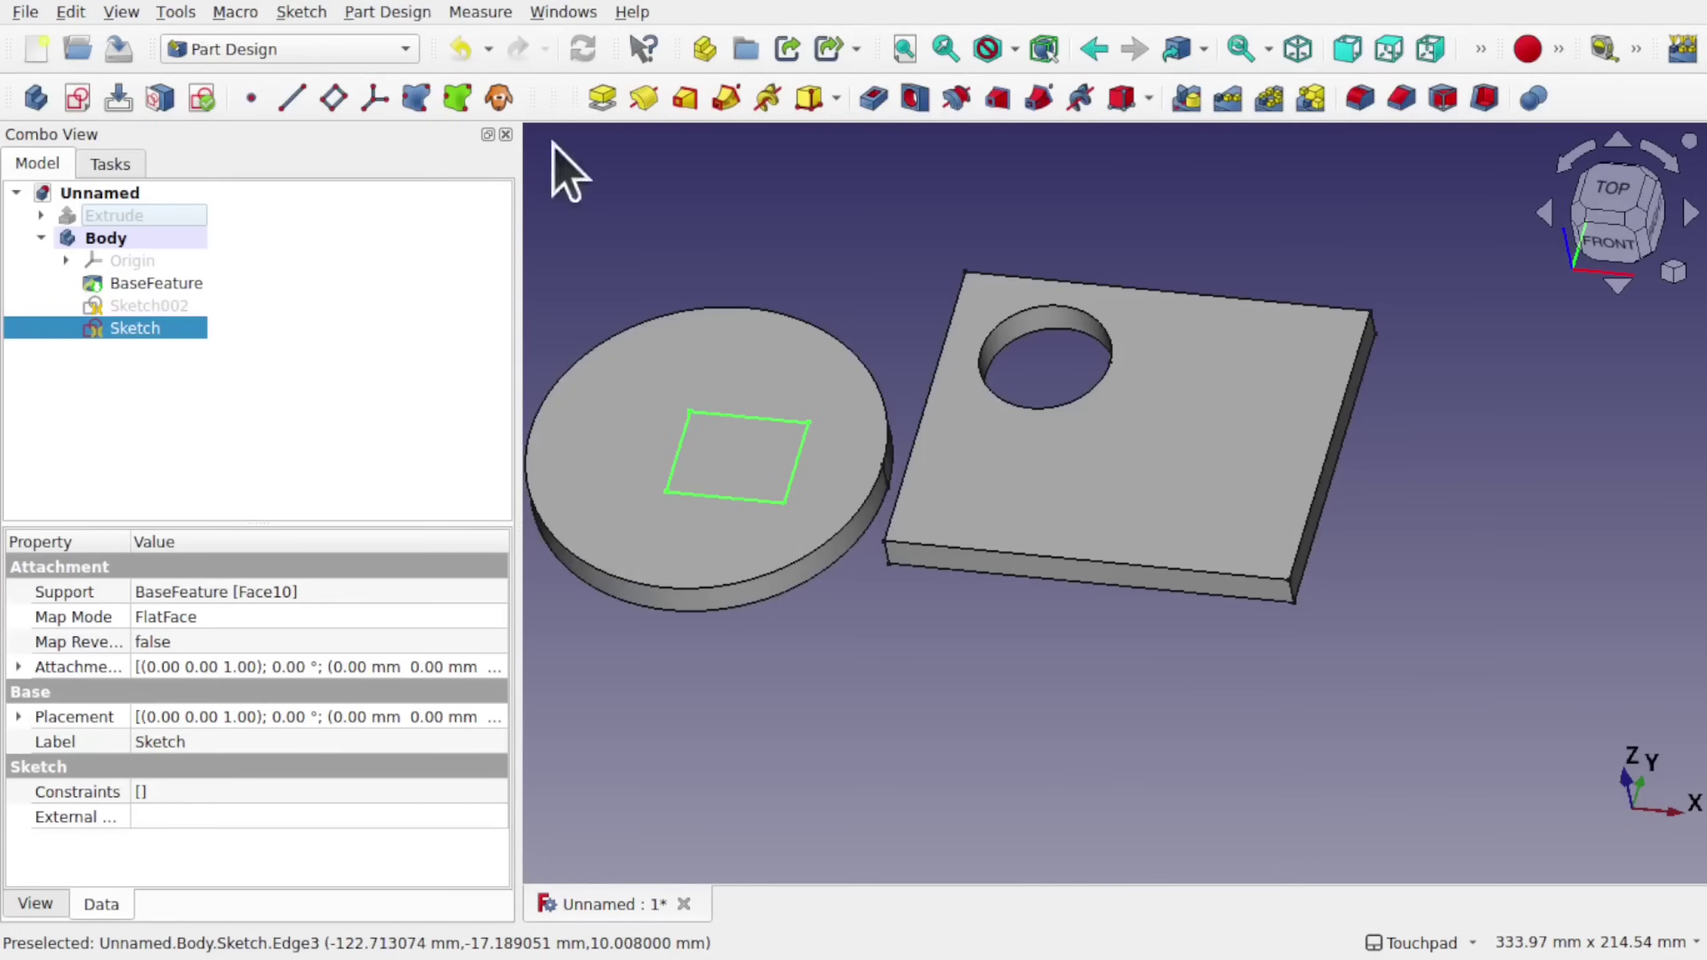
Try a 10 mm Pad of the rectangle, dismiss the multiple-solids error, and cancel.
left_click(602, 99)
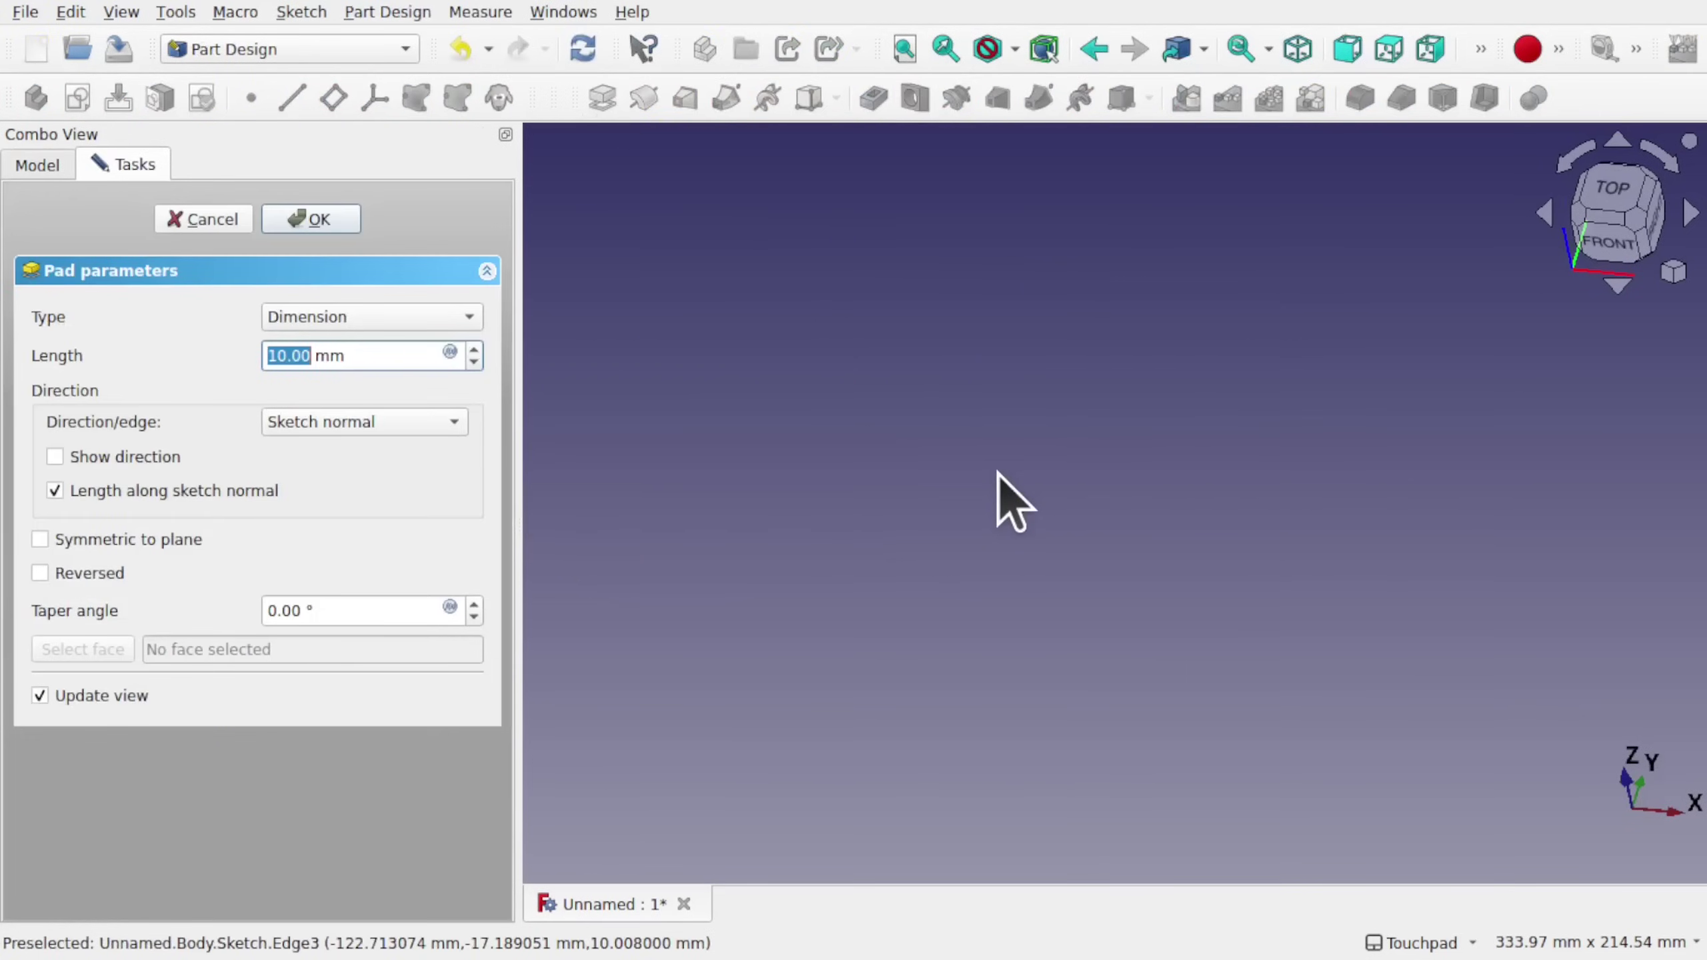
left_click(306, 221)
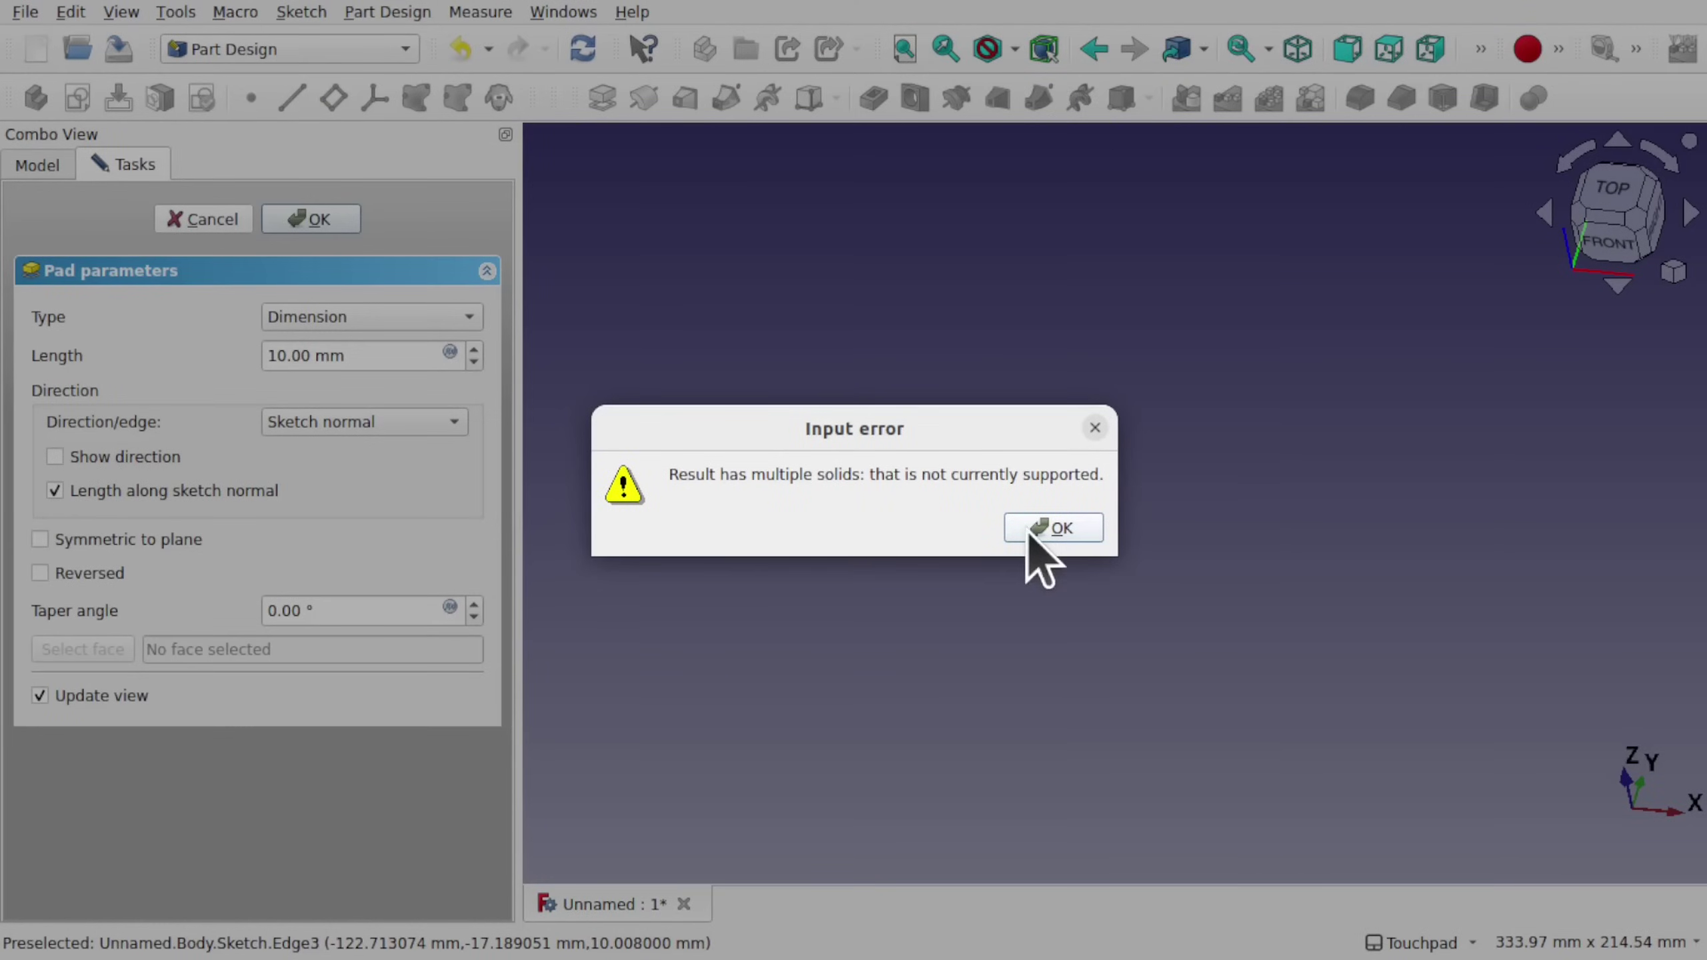
left_click(1052, 537)
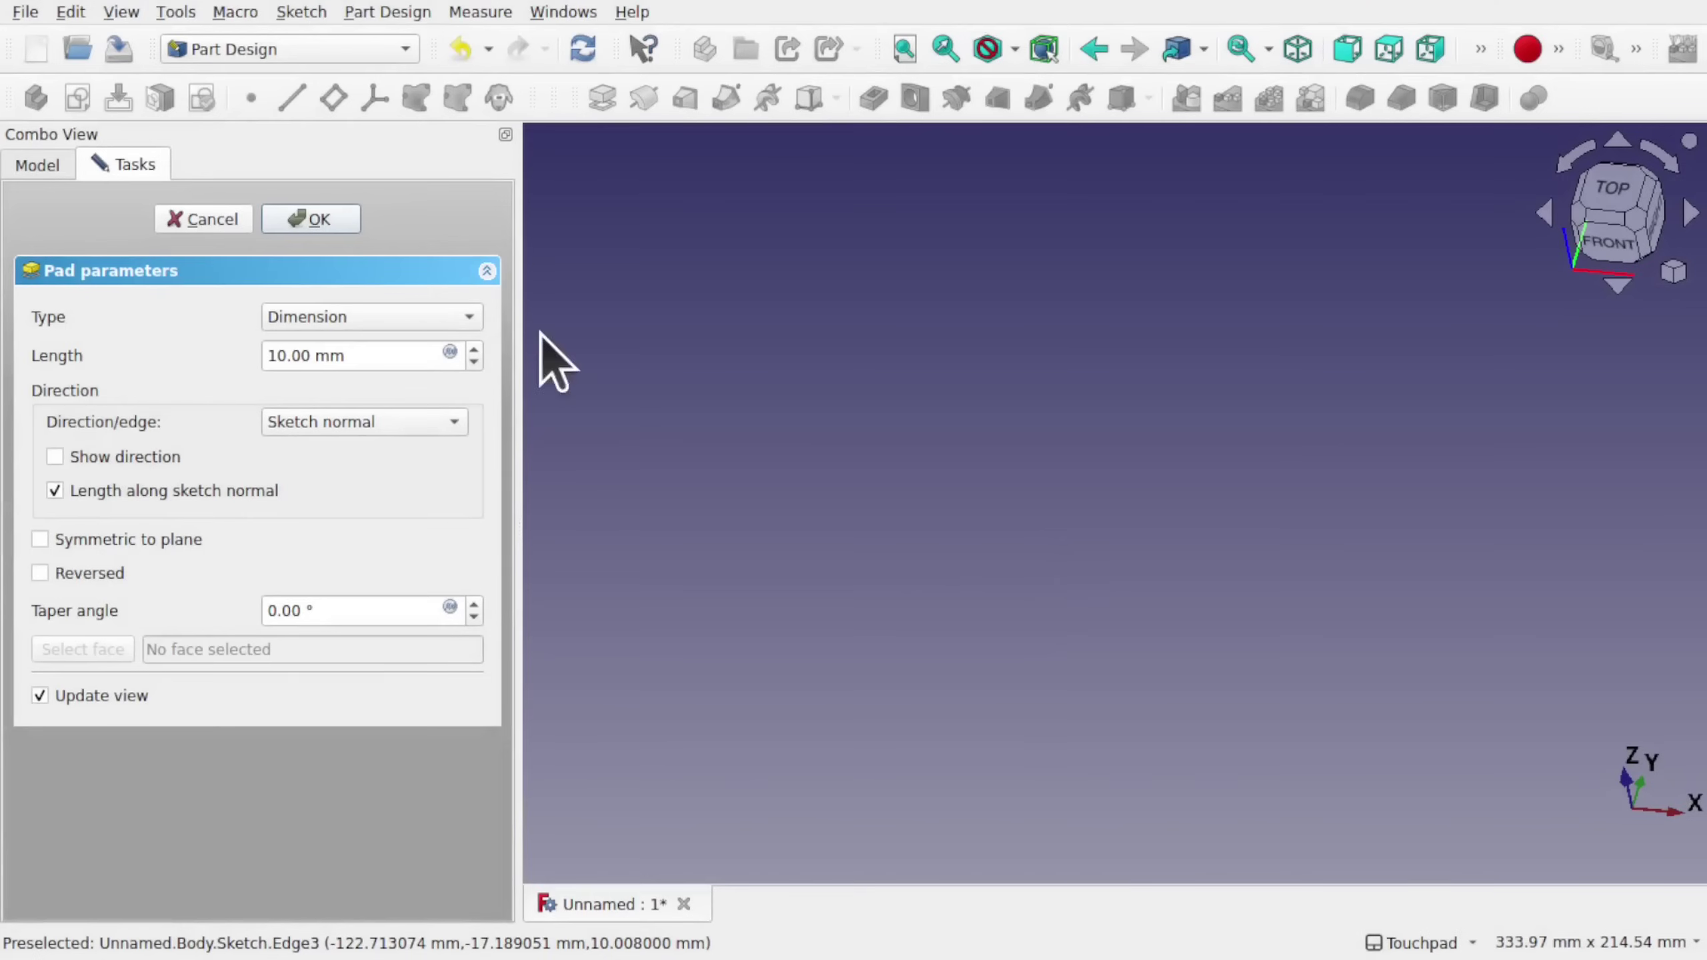
left_click(205, 220)
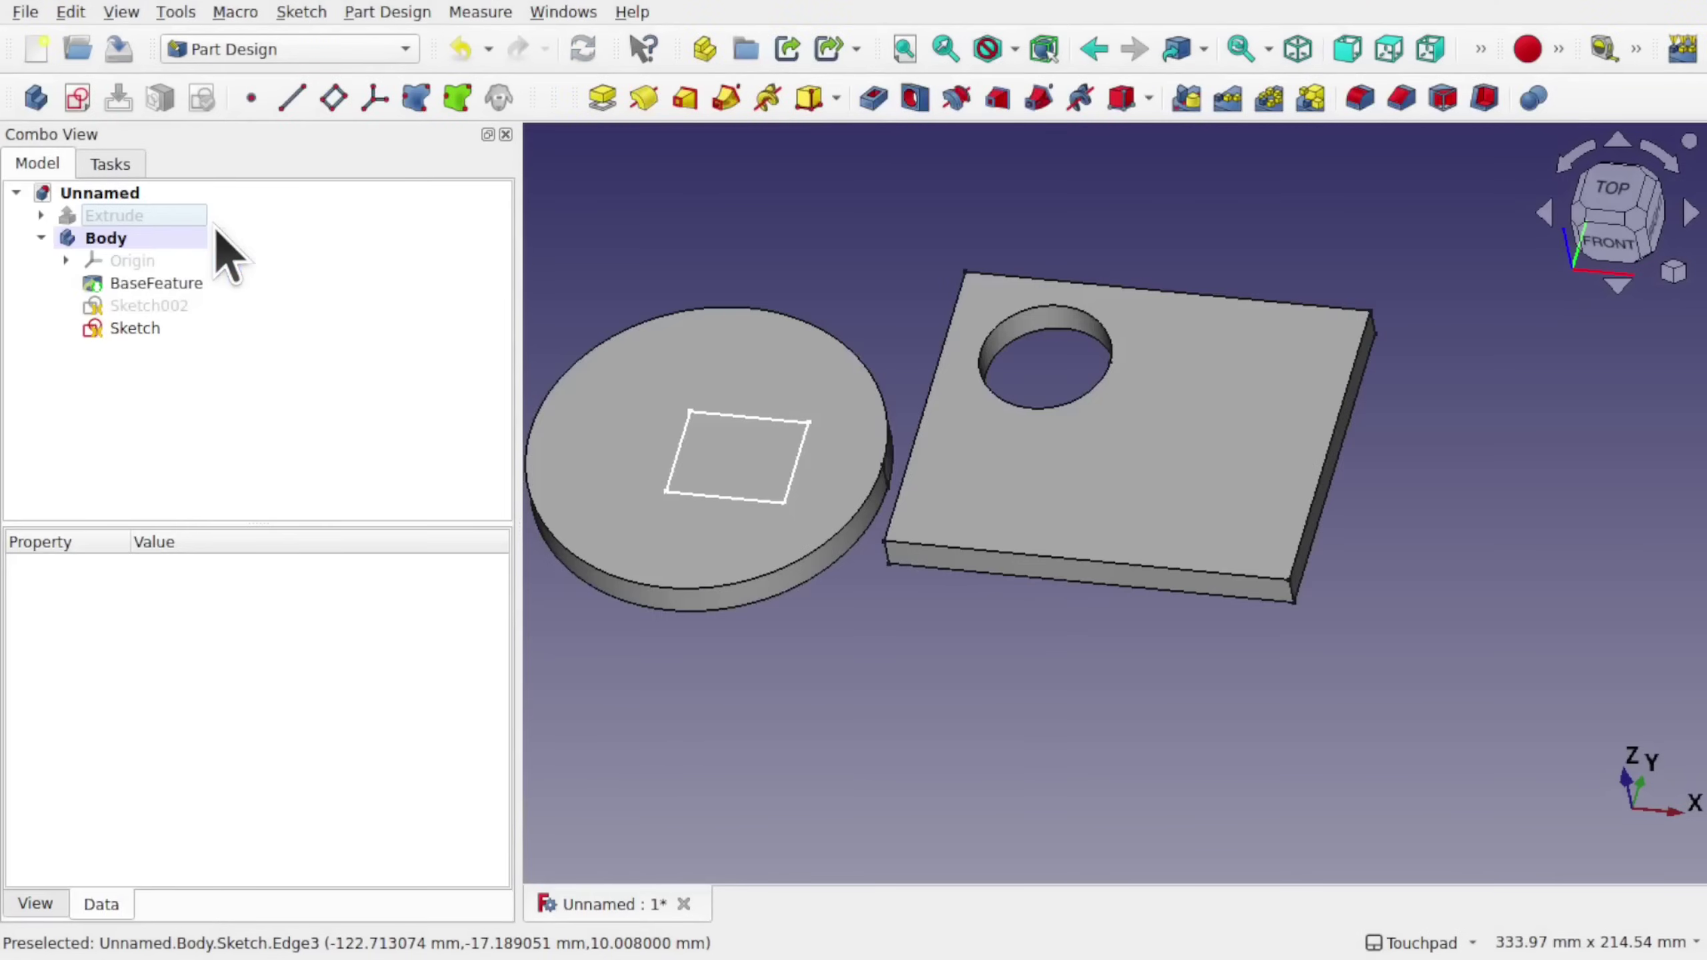
Stretch the rectangle's right edge from the disc across onto the plate.
double_click(150, 329)
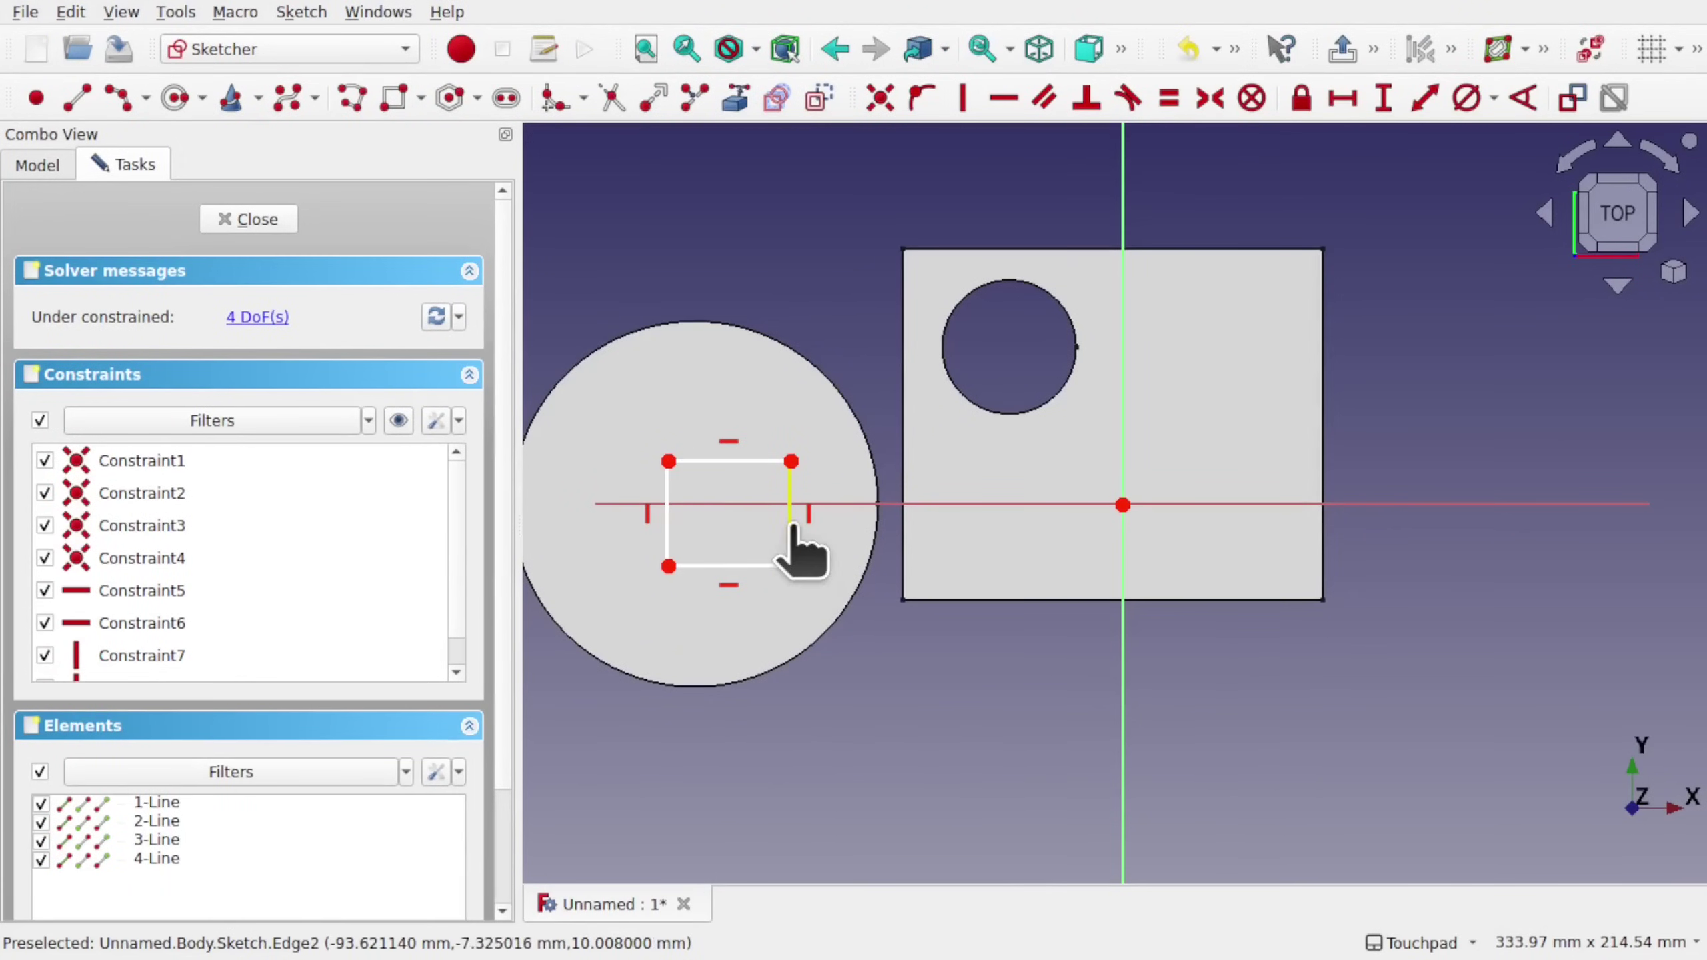
mouse_move(793, 531)
left_mouse_down()
mouse_move(962, 545)
mouse_move(1069, 521)
mouse_move(1052, 496)
mouse_move(1079, 336)
mouse_move(1124, 477)
left_mouse_up()
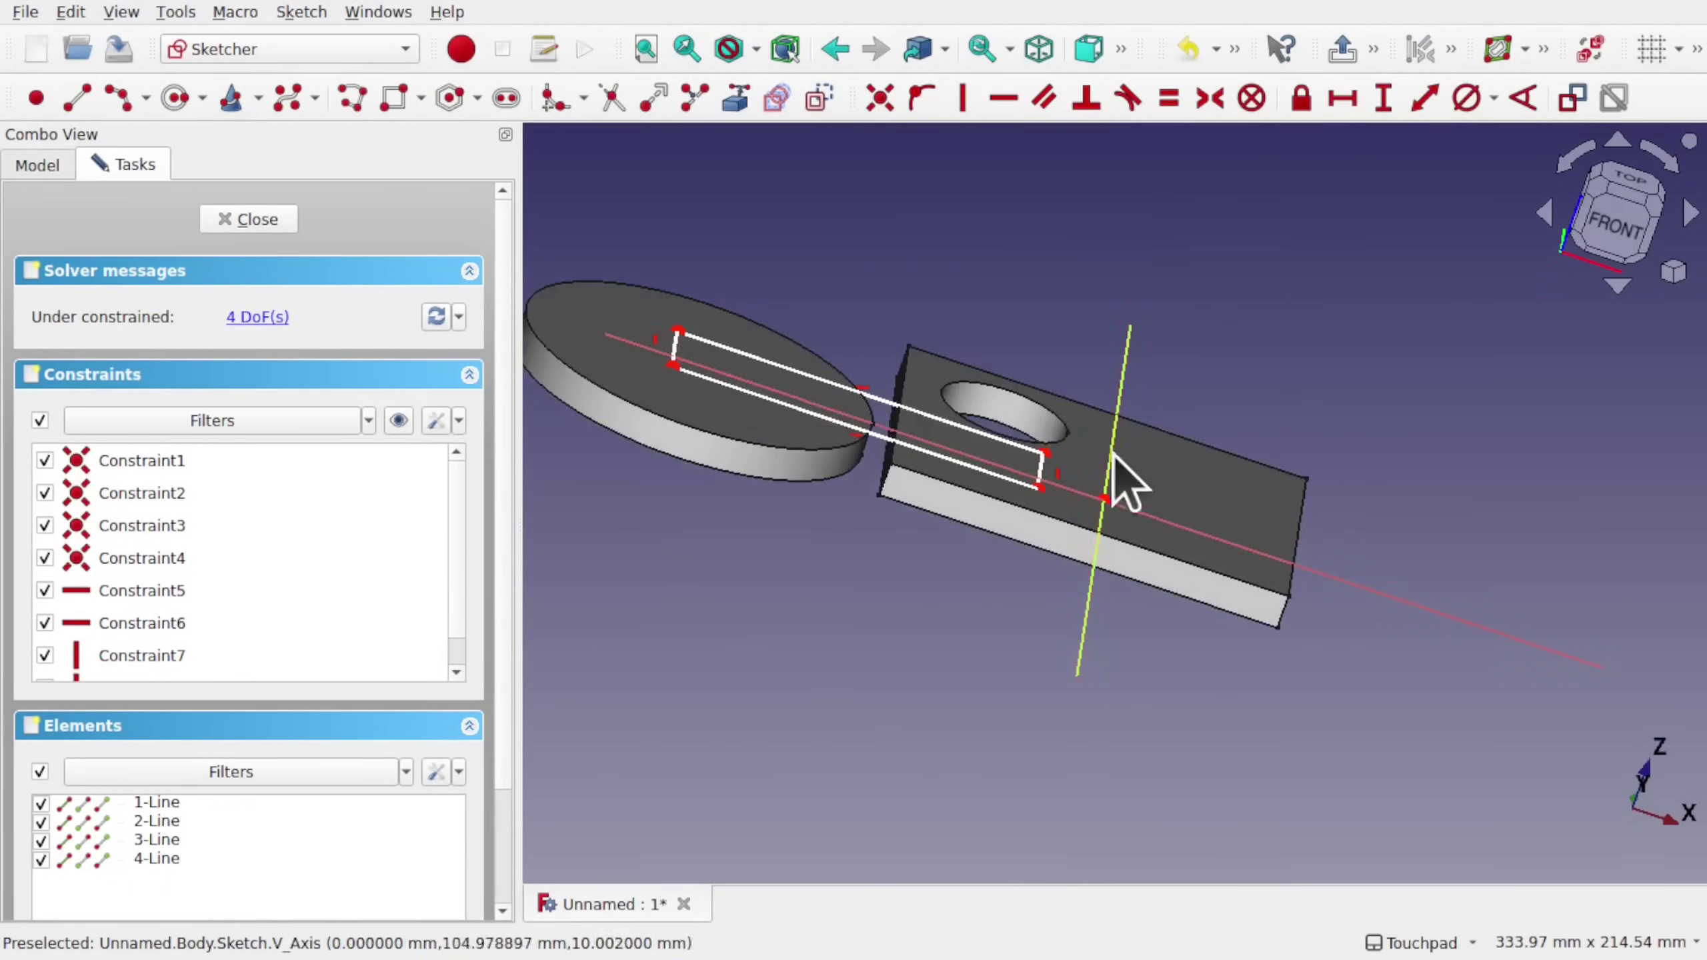
left_click(248, 220)
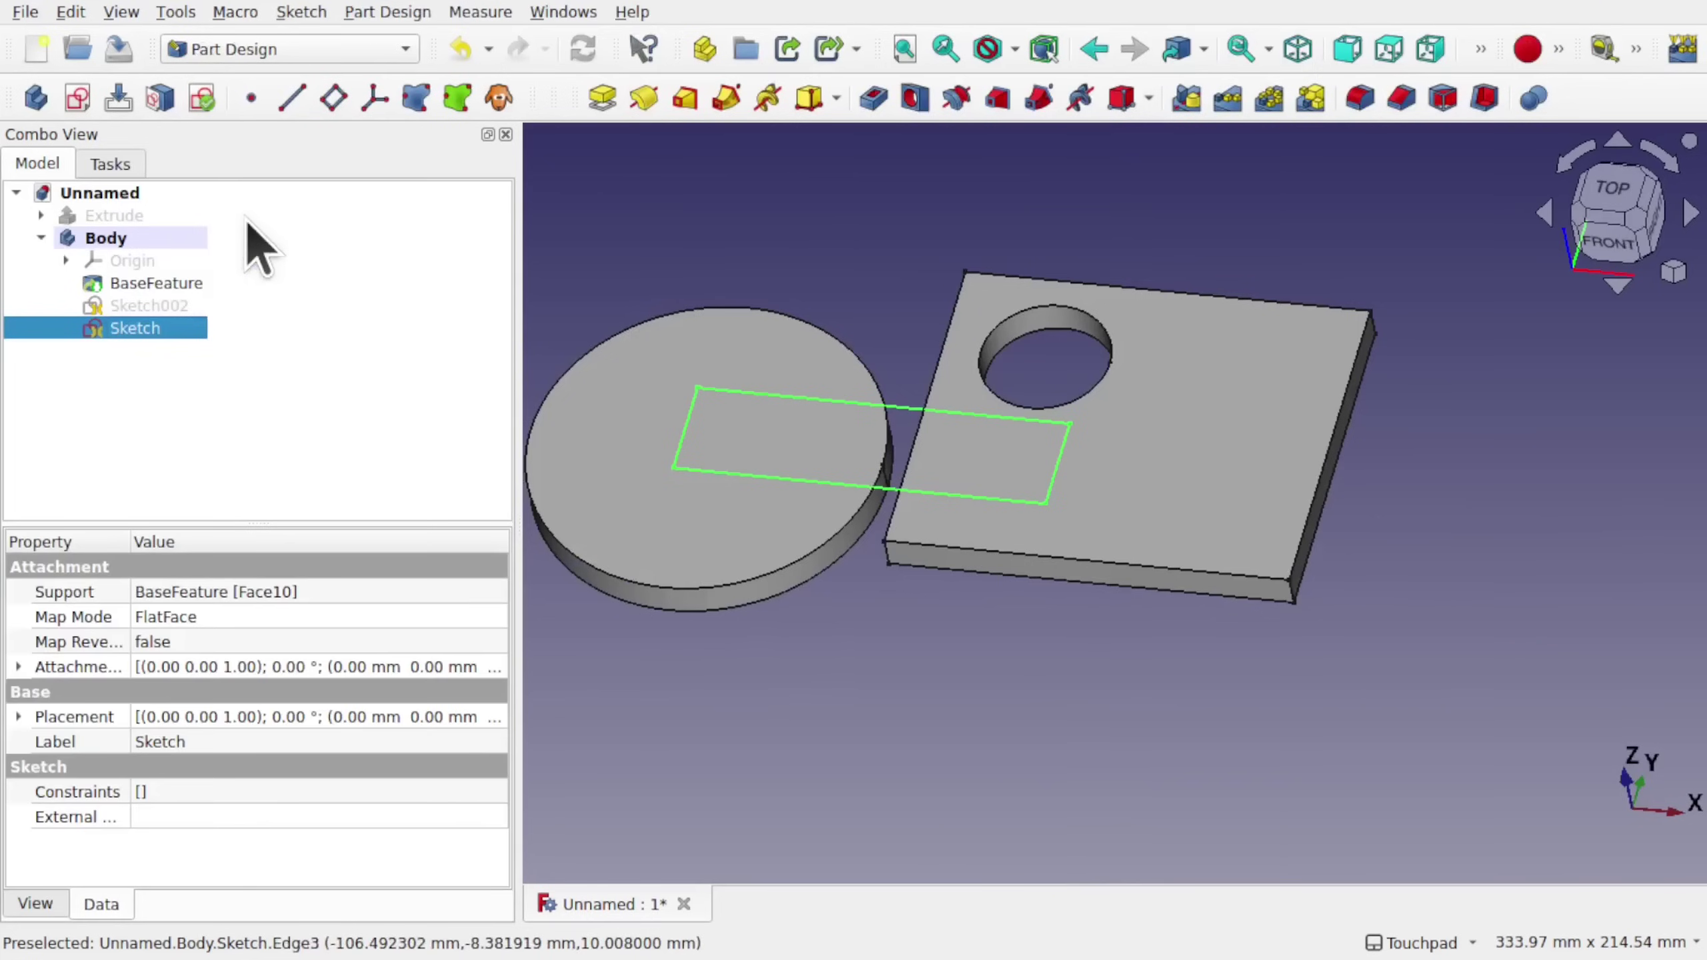
Preview a 10 mm pad of the long bar, discard it, and select the sketch.
left_click(601, 98)
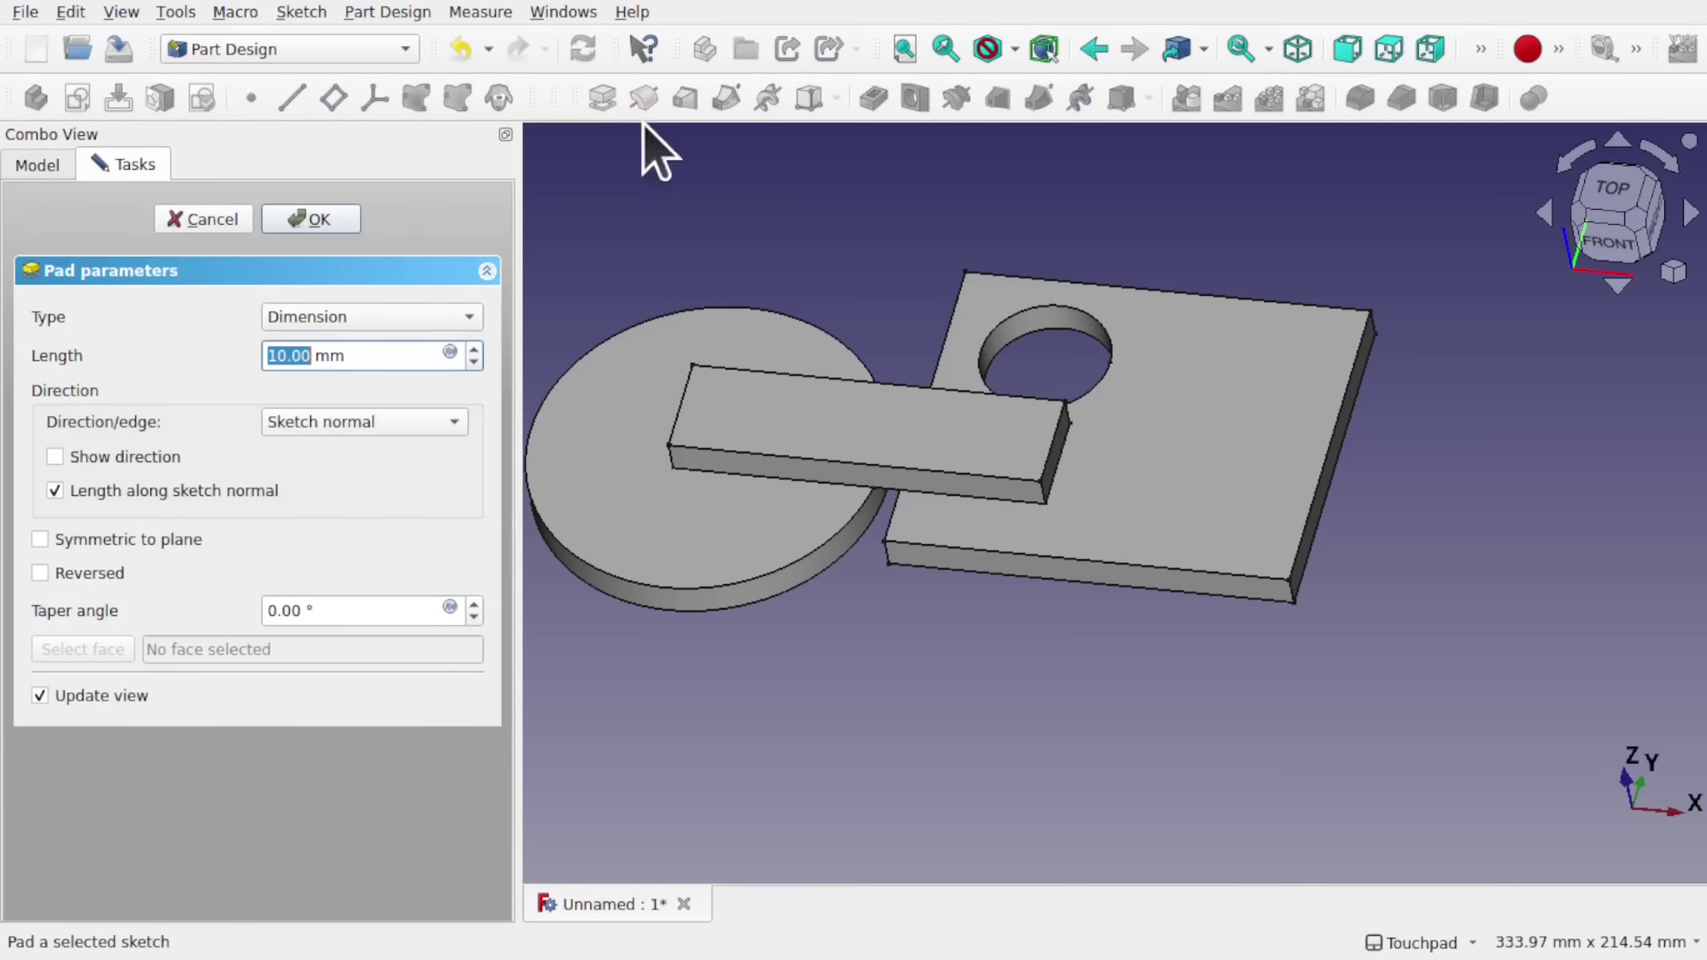
left_click_drag(992, 427, 917, 495, "shift")
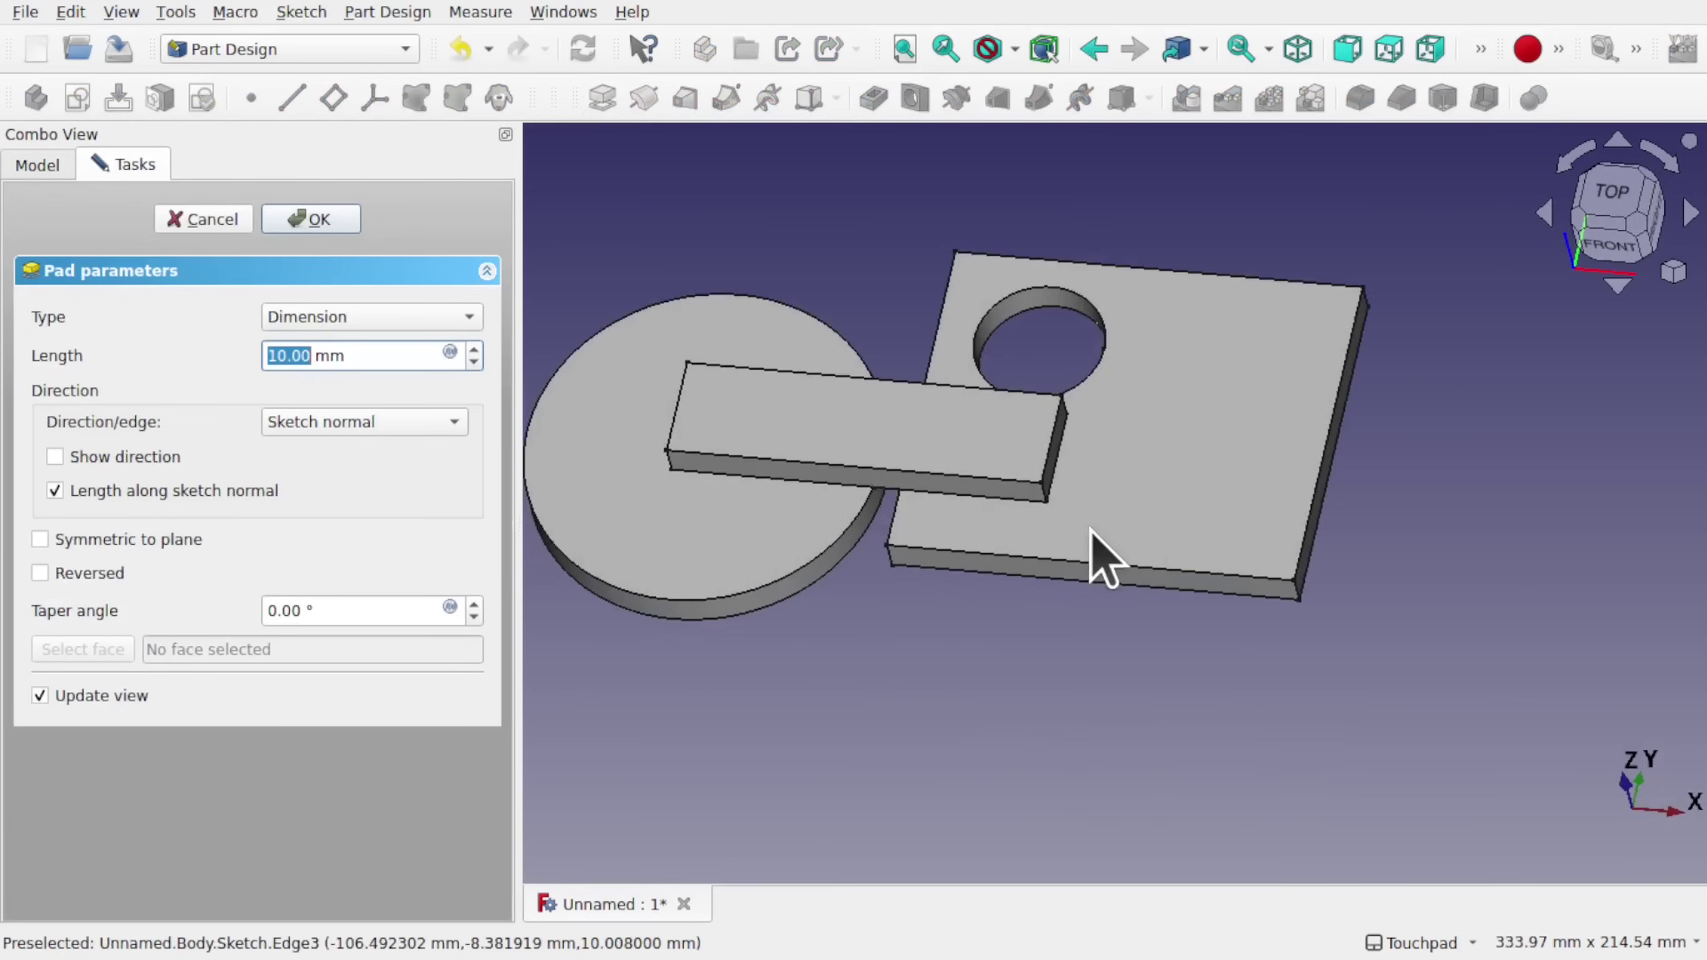
left_click(213, 220)
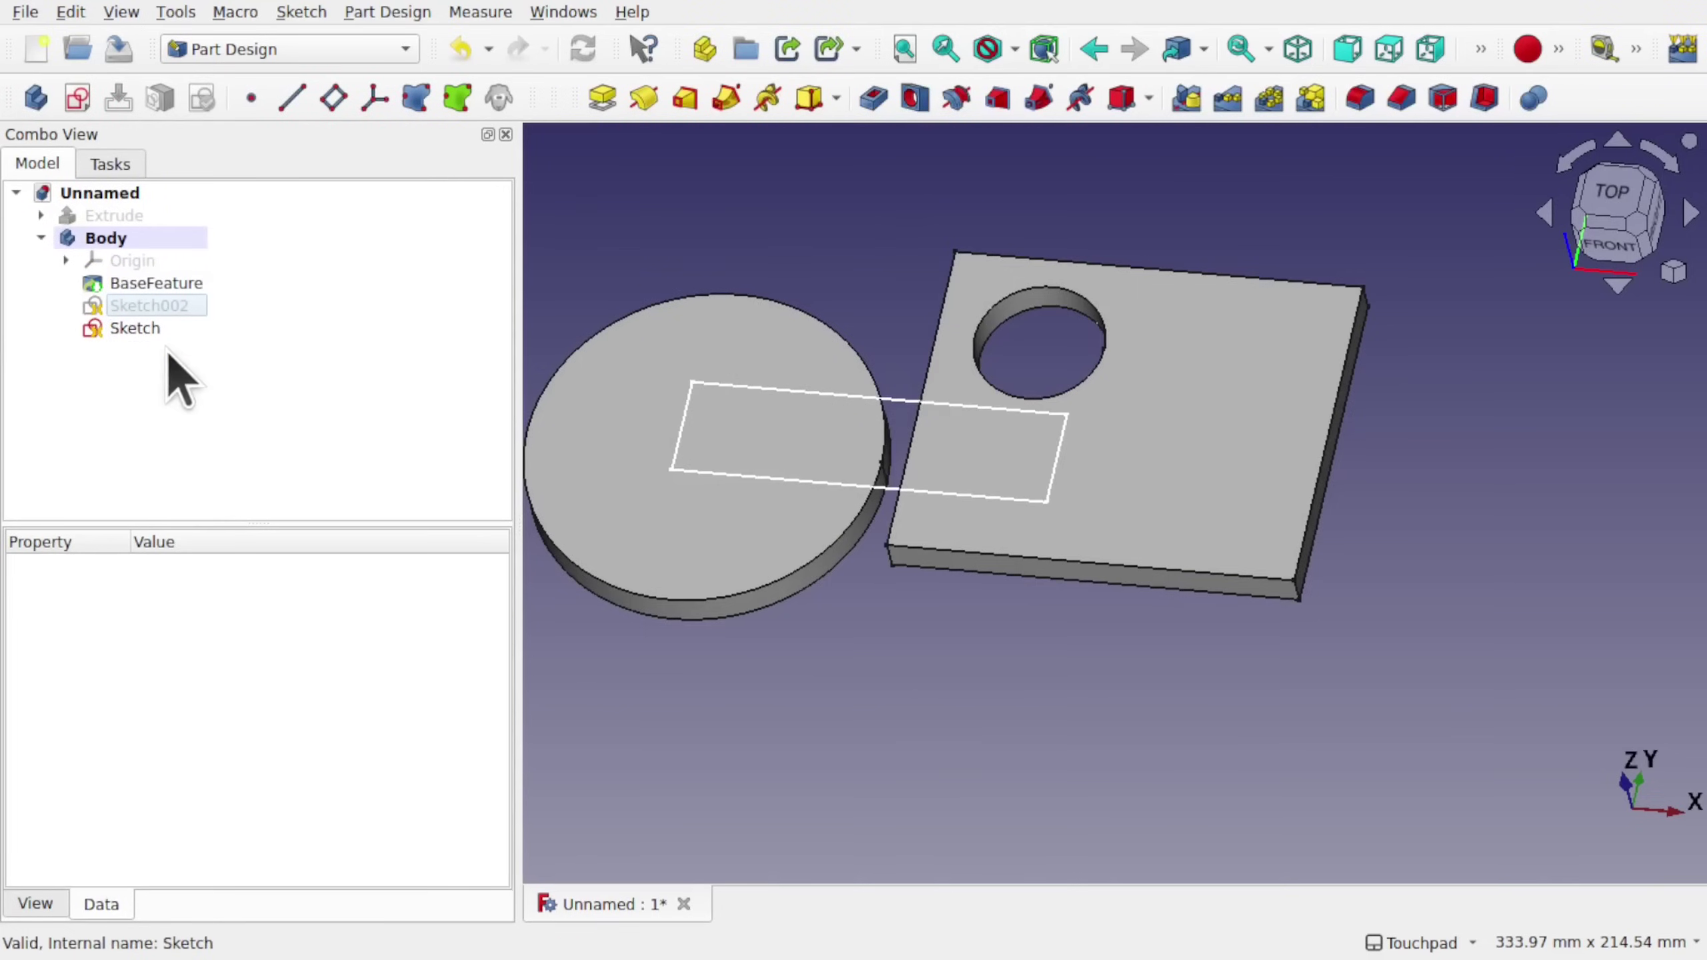
left_click(104, 329)
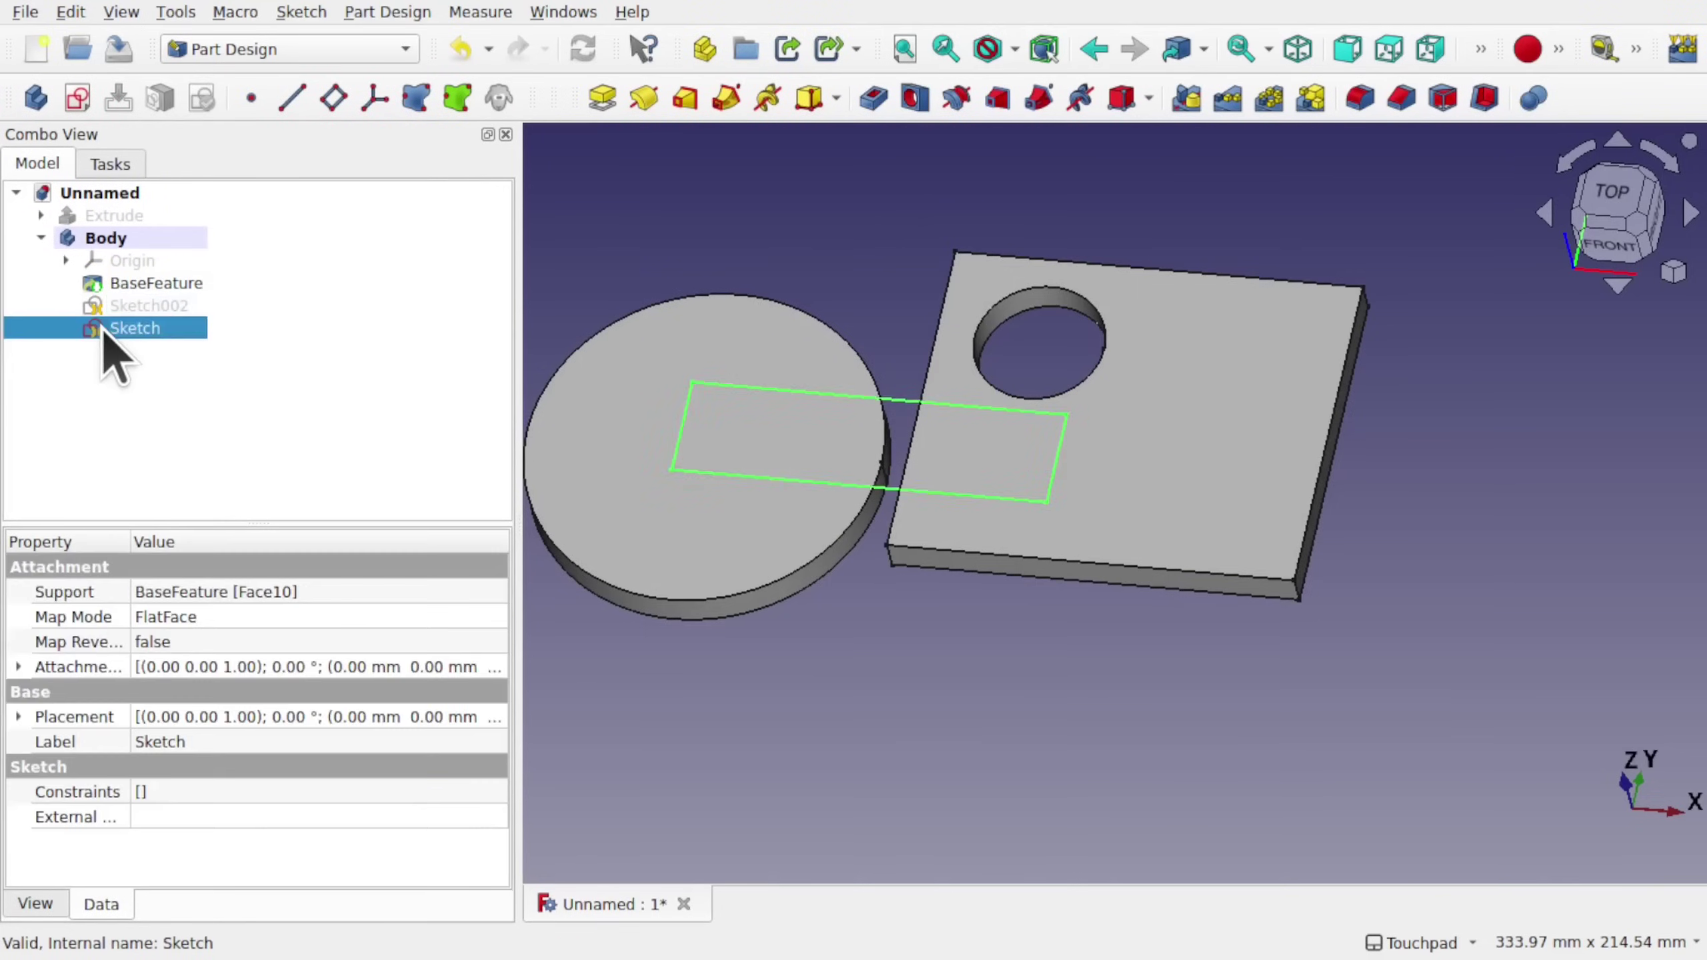
left_click(878, 107)
left_click(316, 221)
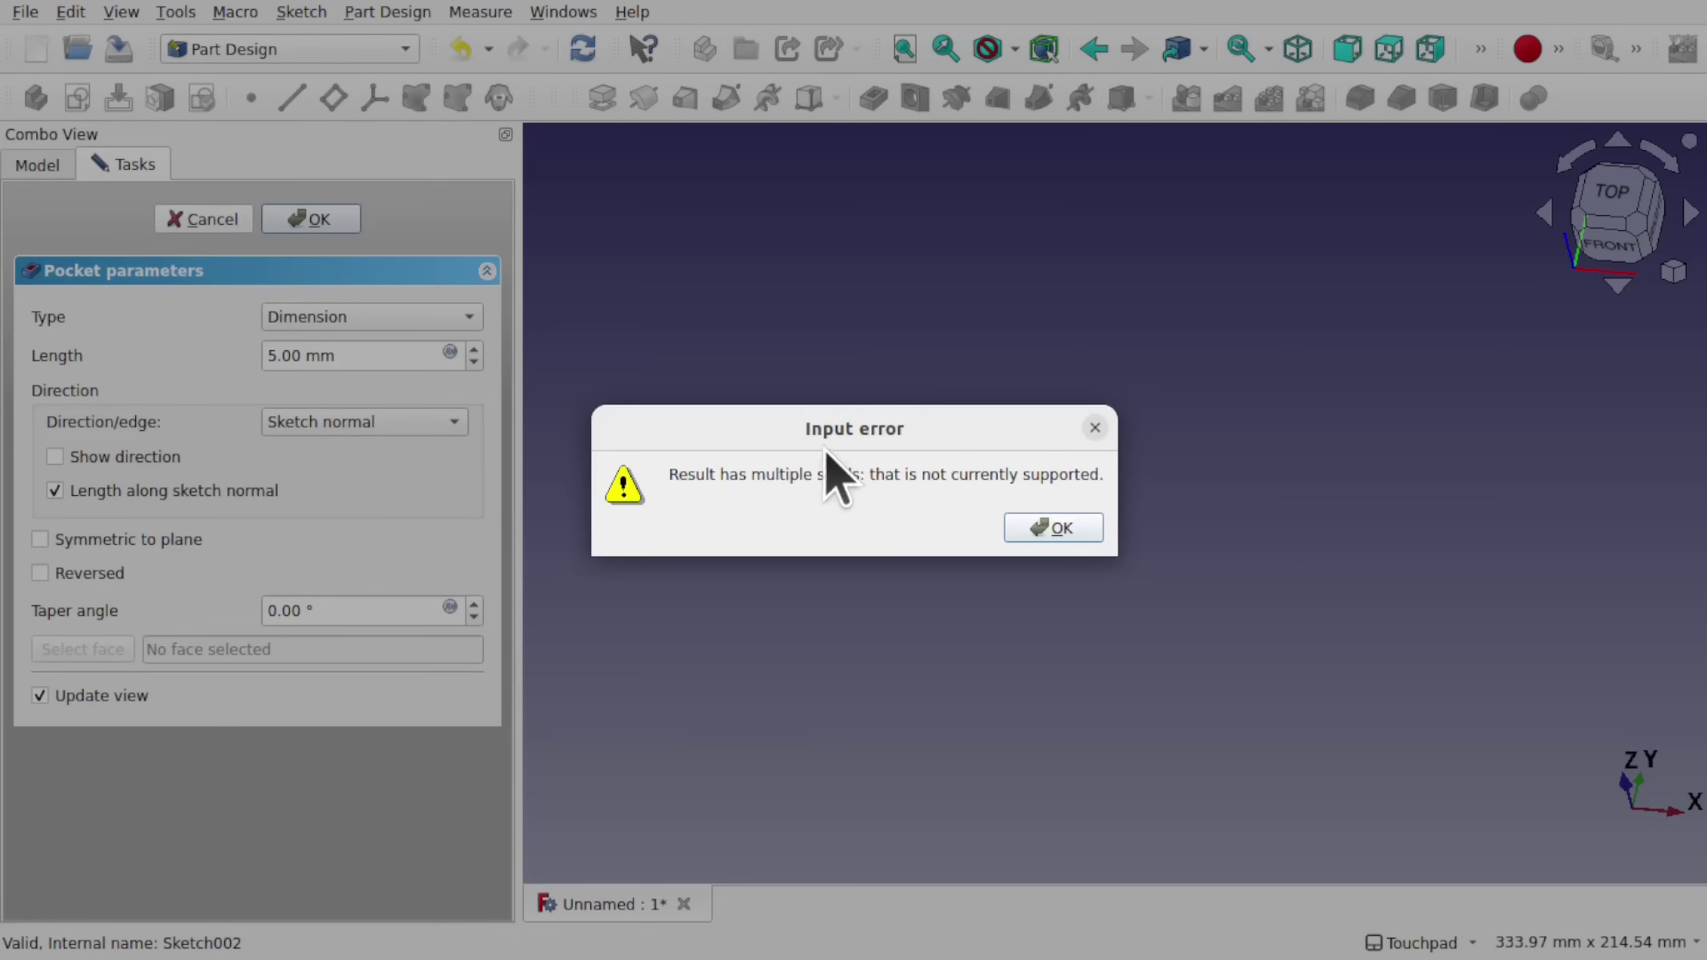
left_click(1022, 519)
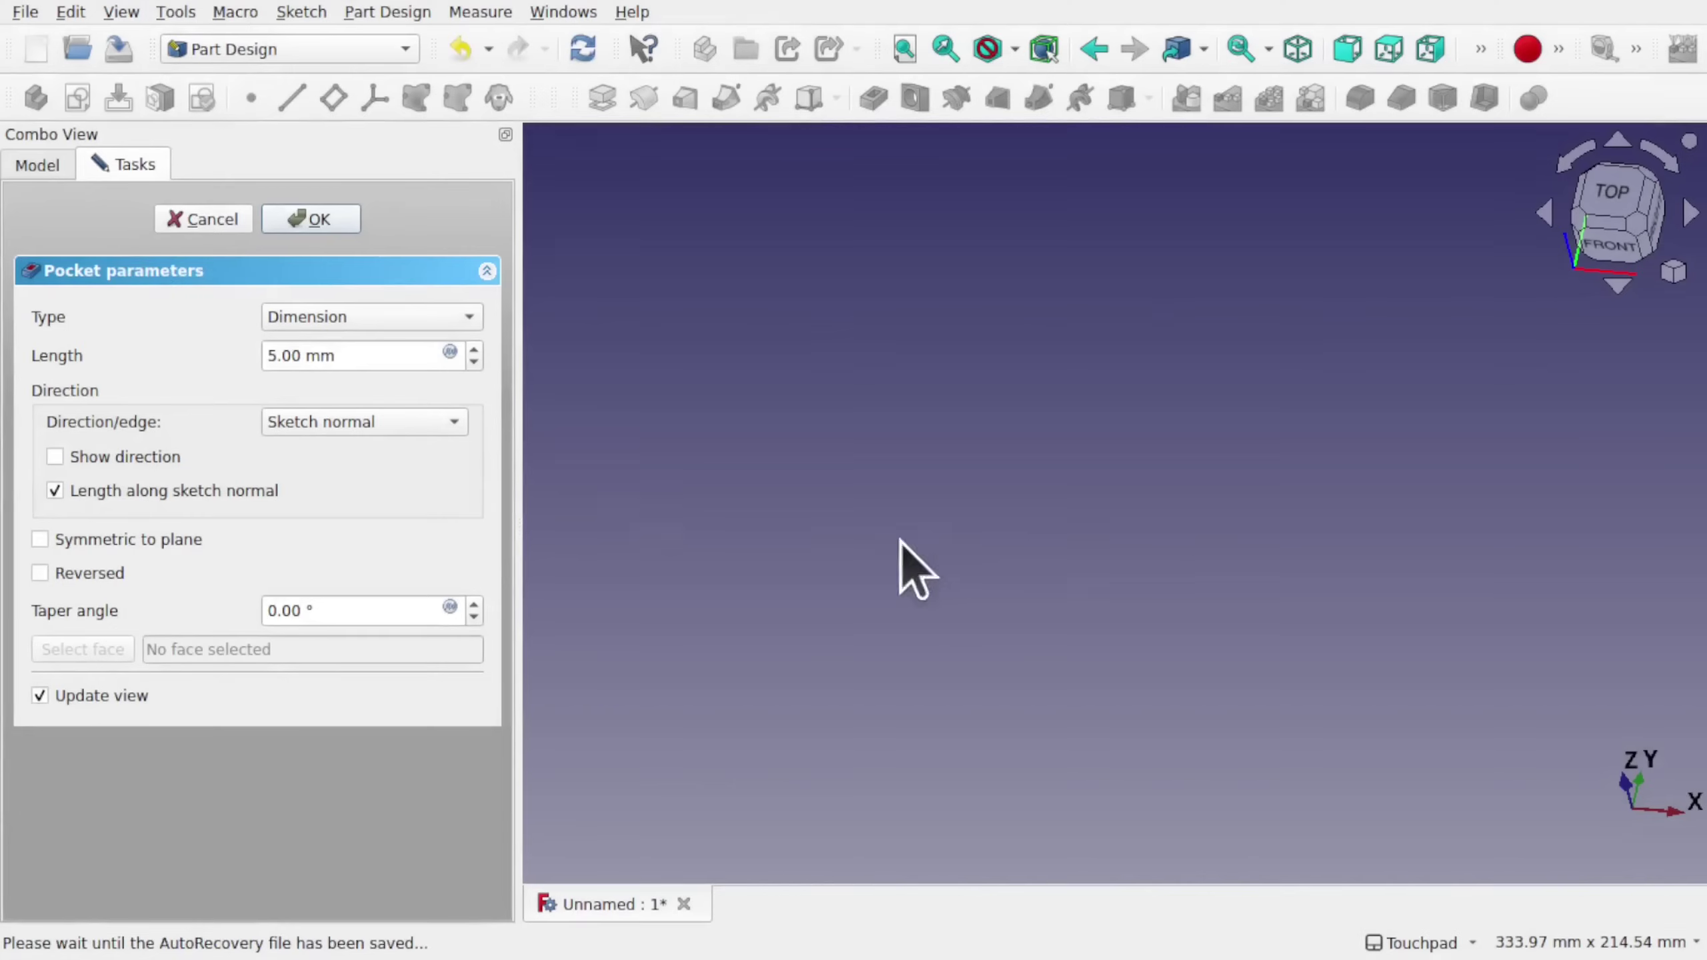
left_click(196, 221)
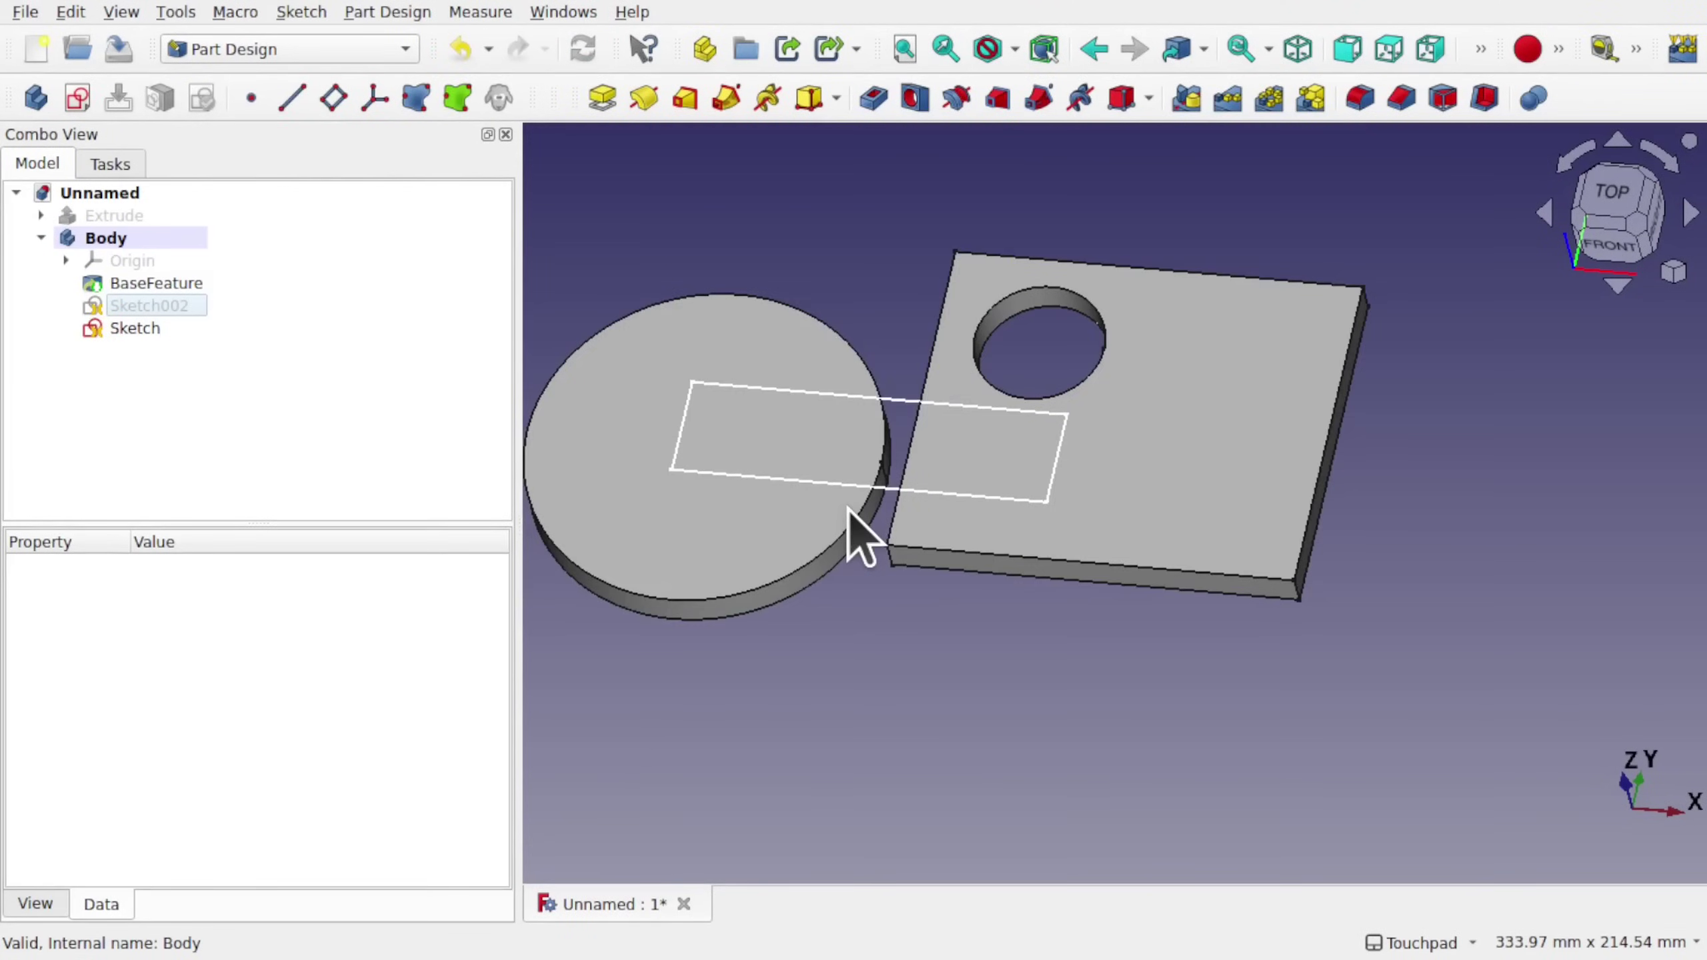